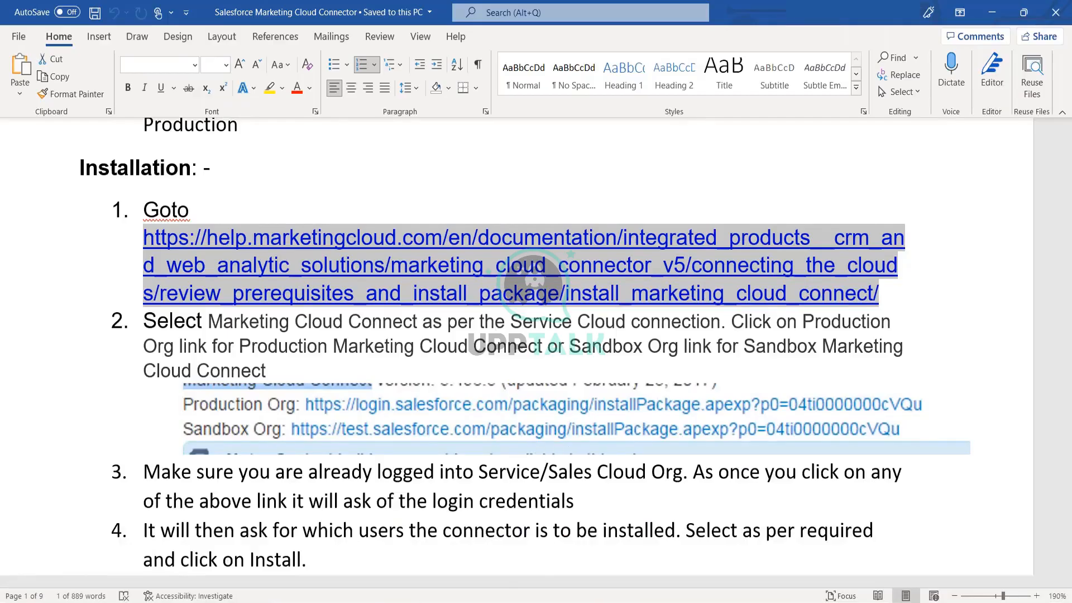
Read through the connector guide's install steps, past the Install Marketing Cloud screenshot.
left_click(547, 492)
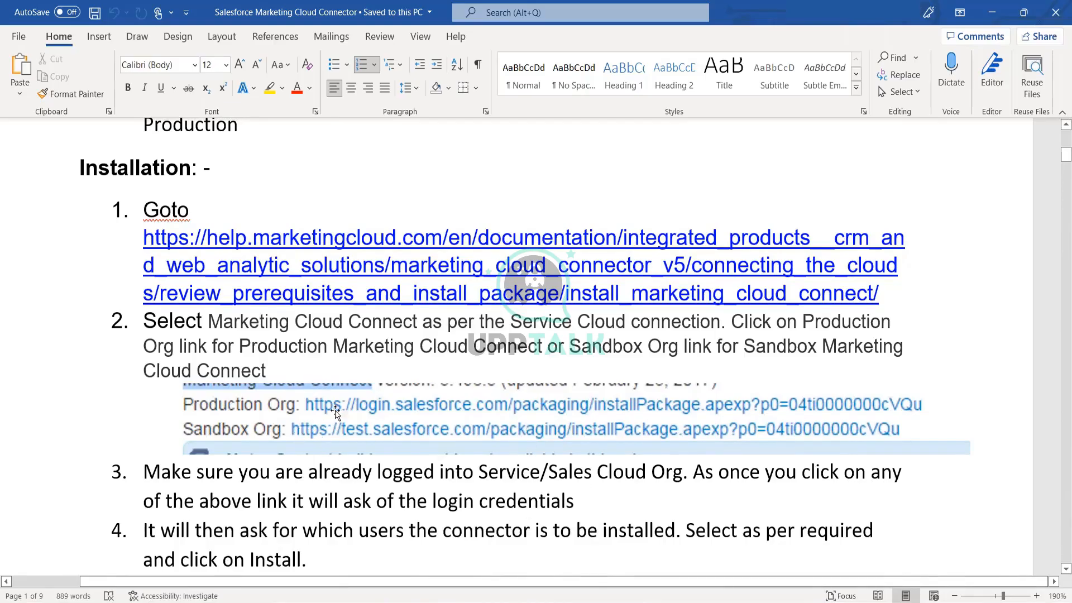
scroll(382, 406, "down", 3)
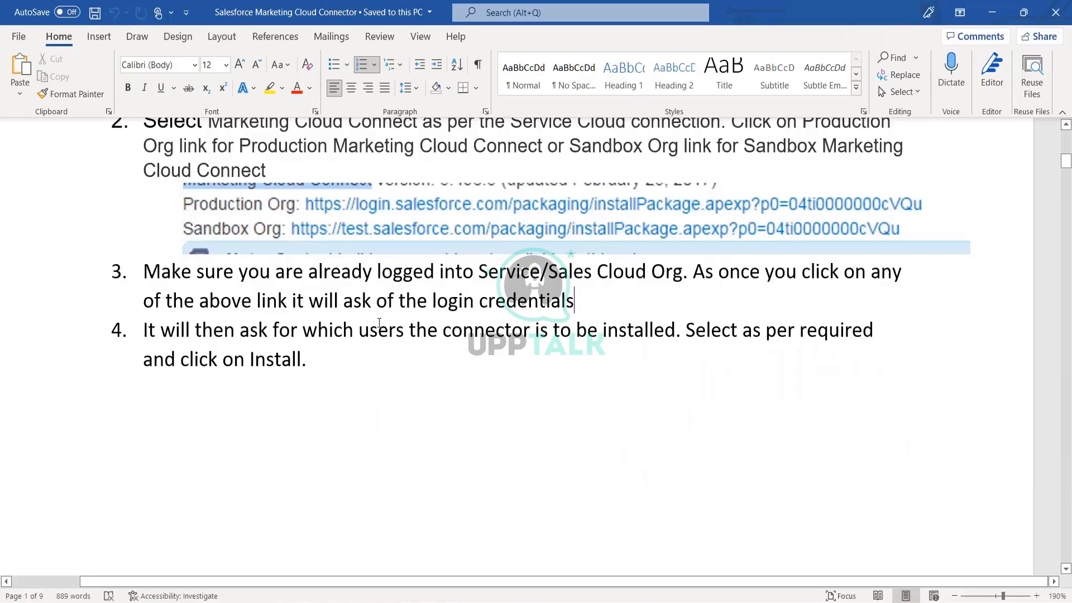
scroll(433, 343, "down", 10)
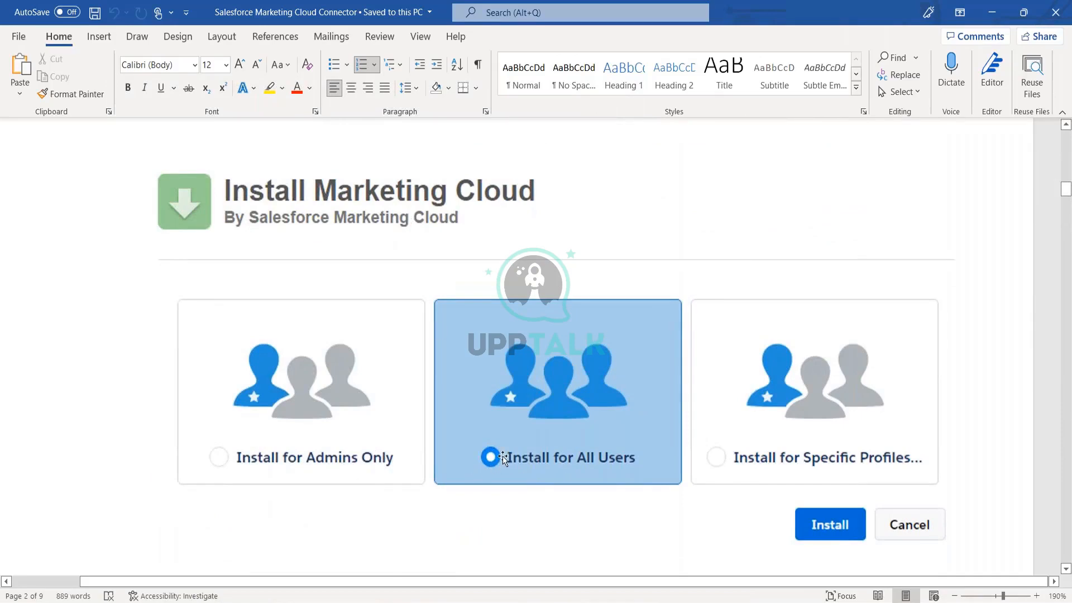
scroll(502, 458, "down", 4)
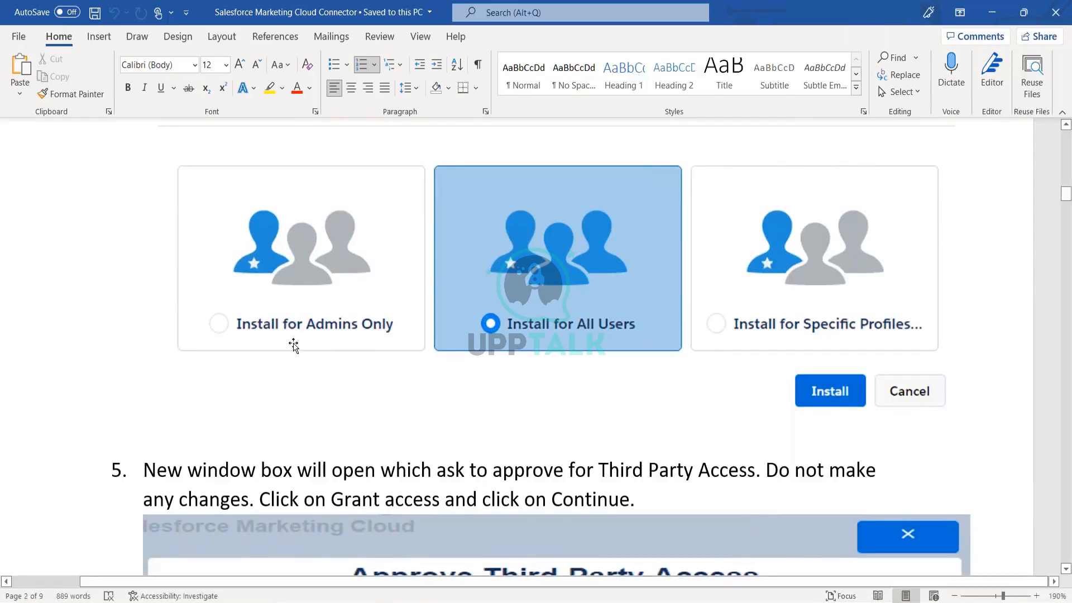
scroll(294, 344, "down", 3)
scroll(606, 205, "down", 3)
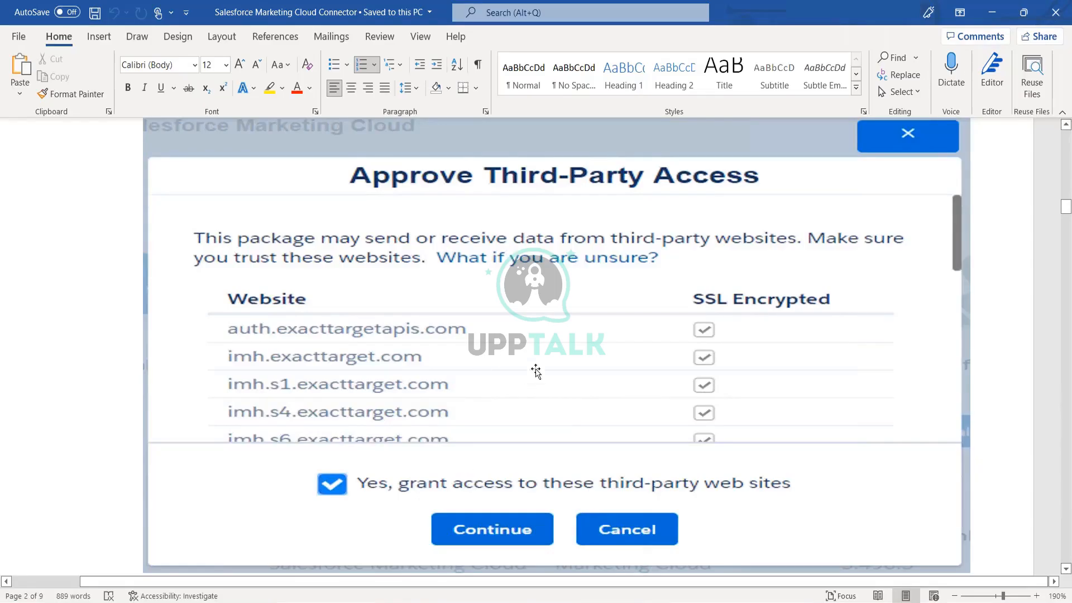
scroll(535, 371, "down", 2)
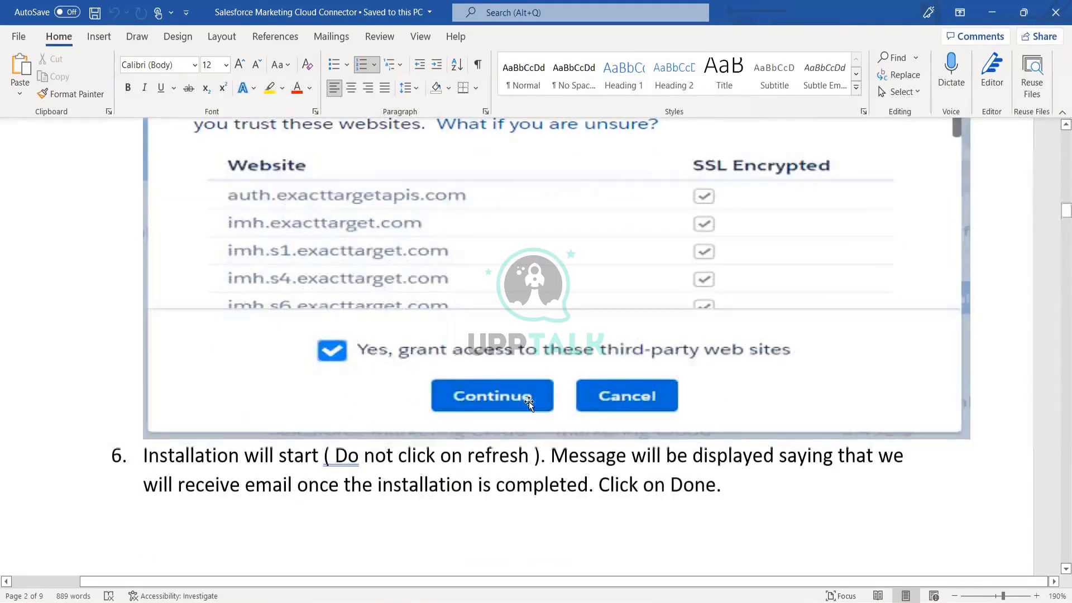
scroll(481, 398, "down", 9)
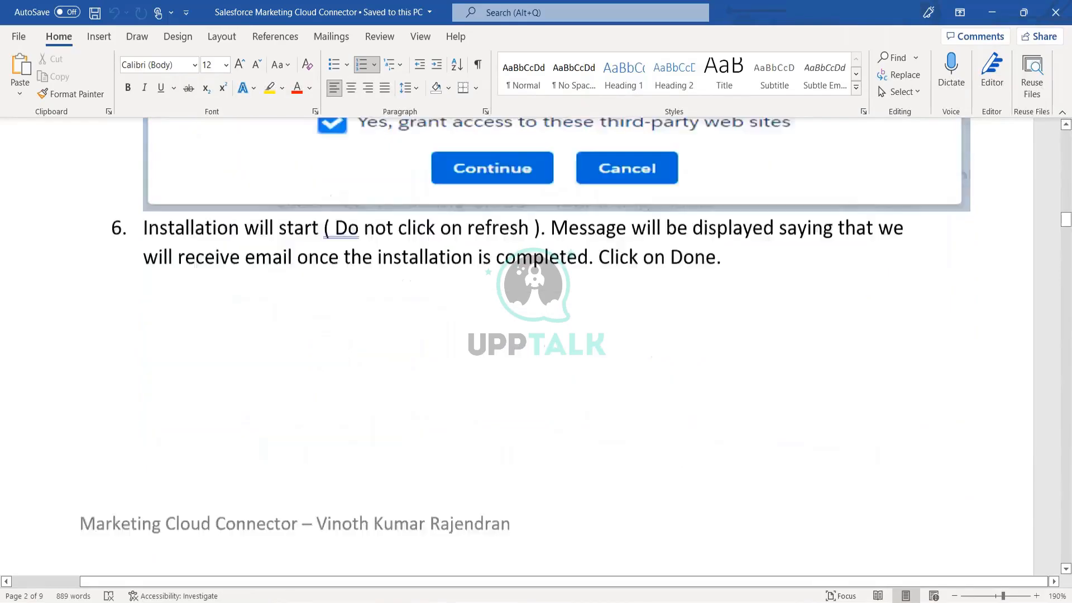
left_click(454, 305)
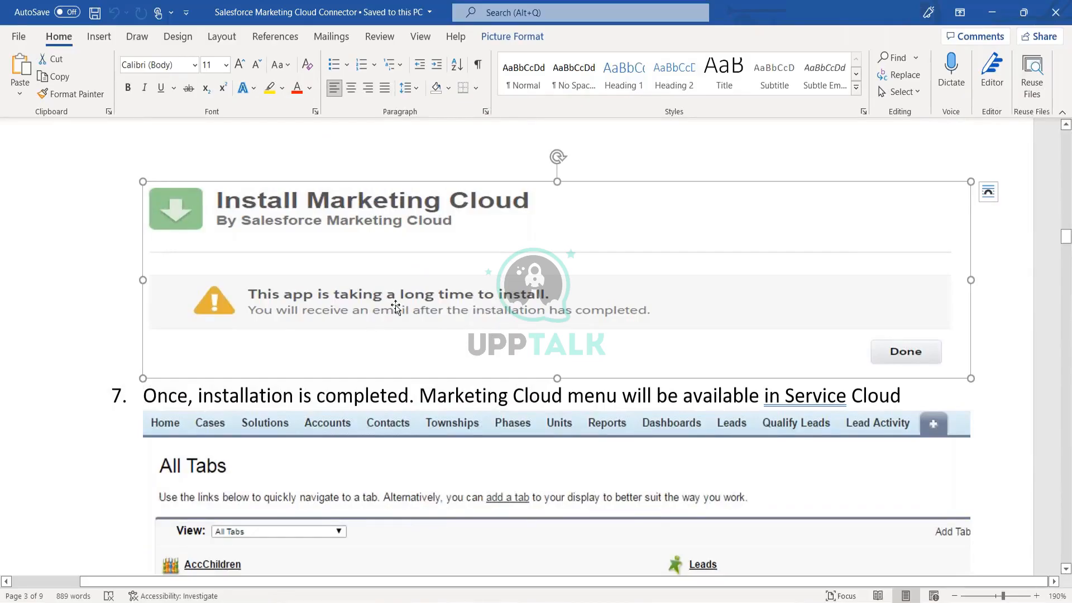
scroll(401, 306, "down", 3)
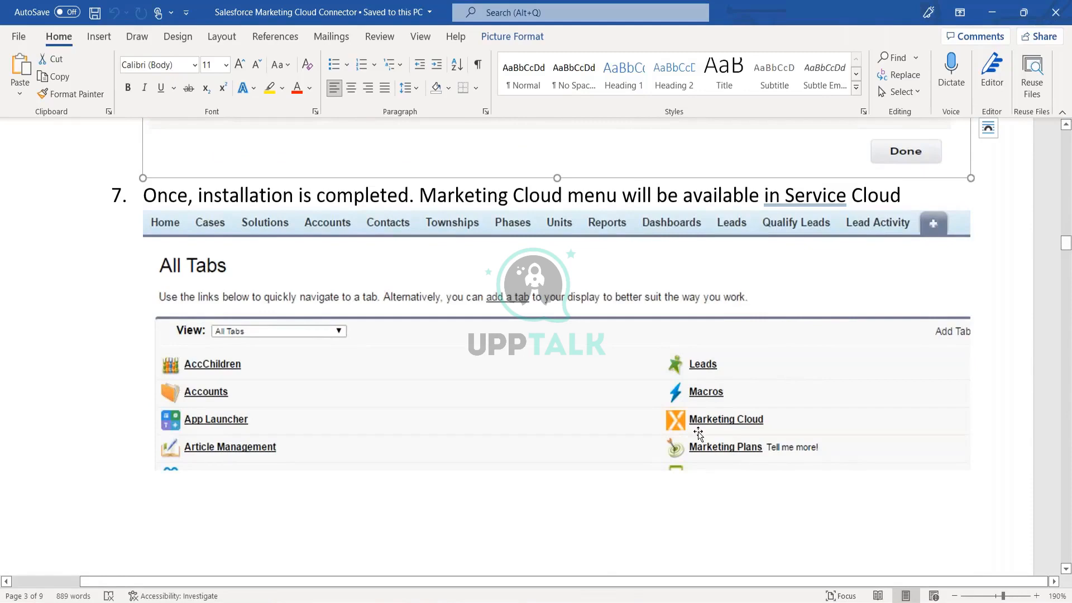
scroll(698, 433, "down", 1)
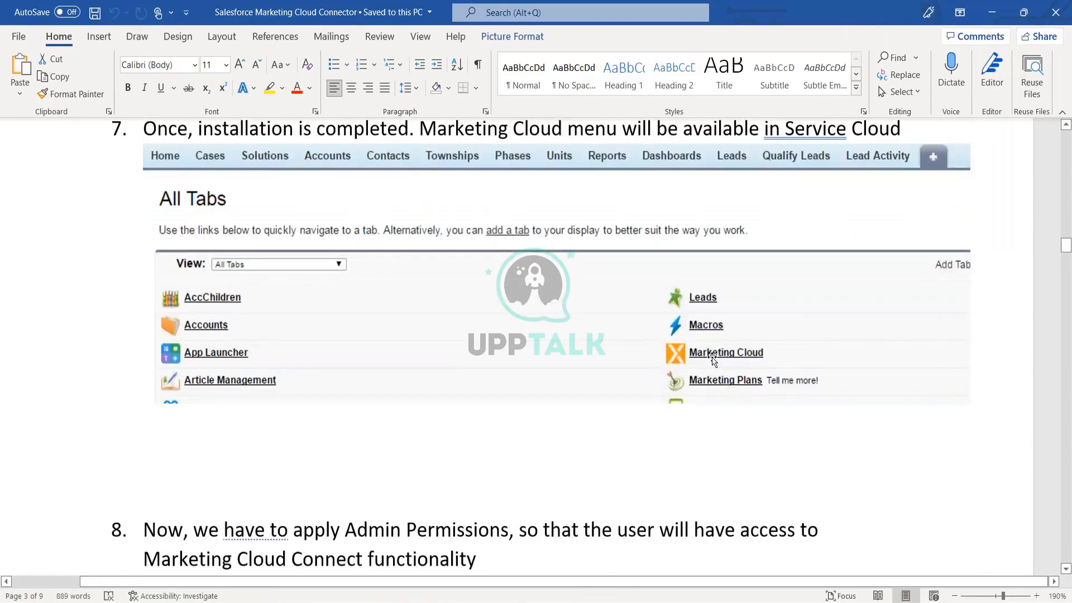
scroll(546, 444, "down", 5)
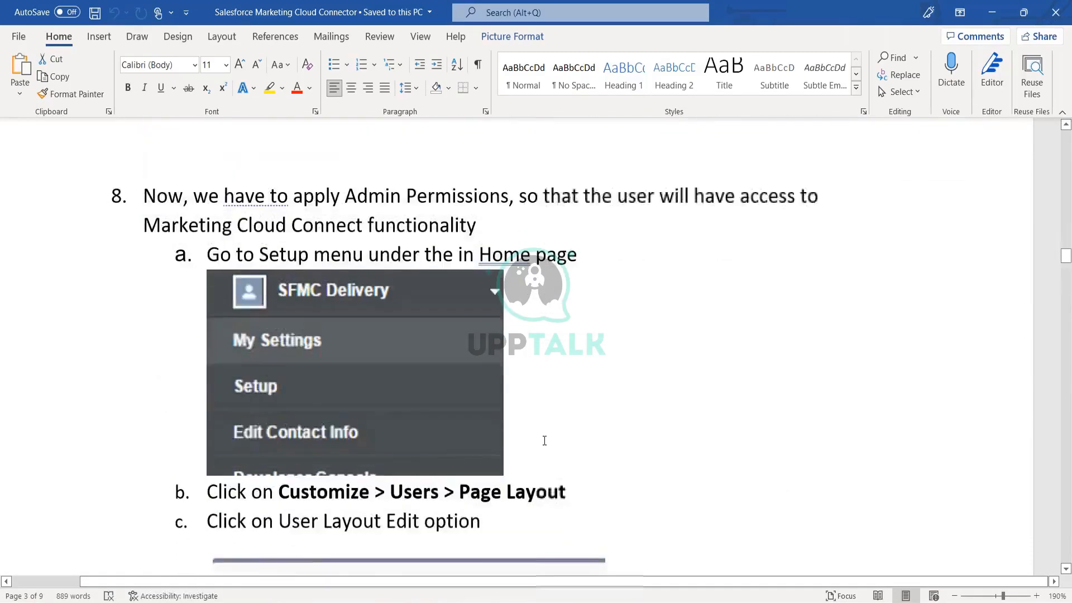
scroll(545, 440, "down", 8)
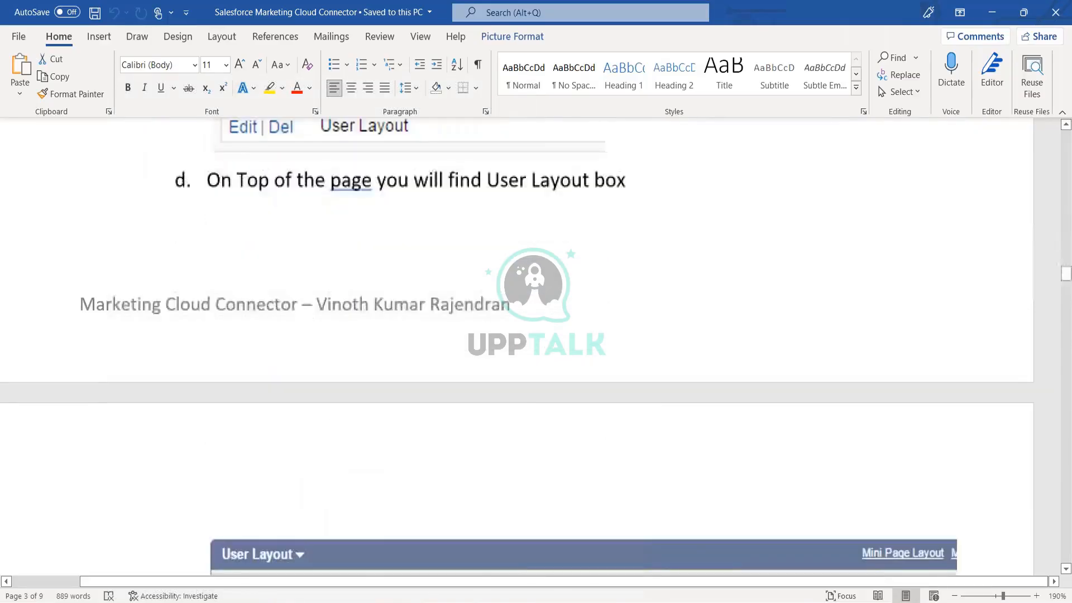
scroll(544, 346, "down", 9)
scroll(544, 347, "up", 3)
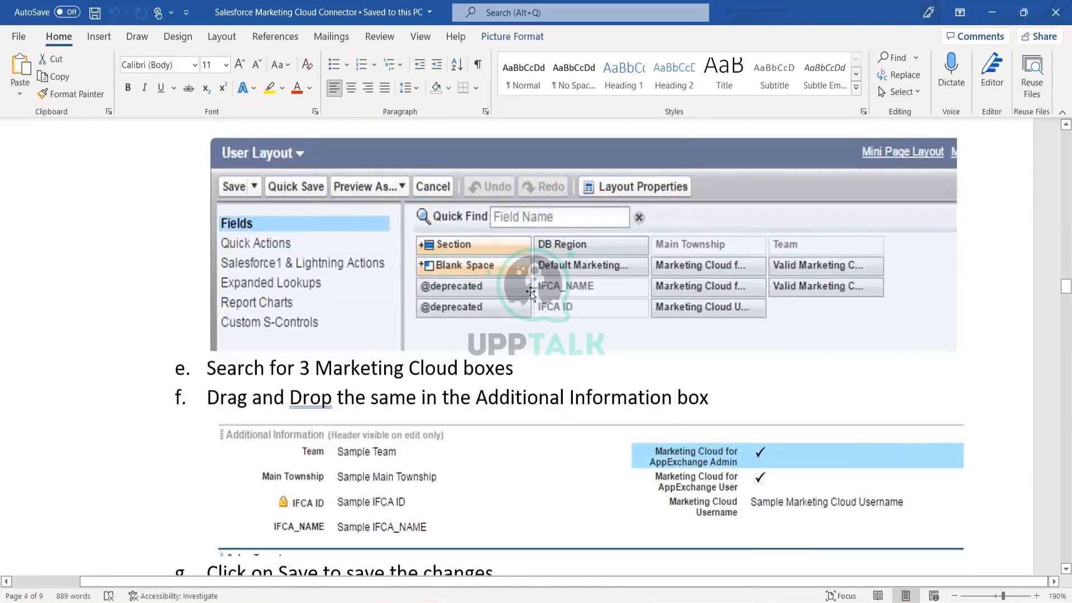
scroll(530, 293, "up", 10)
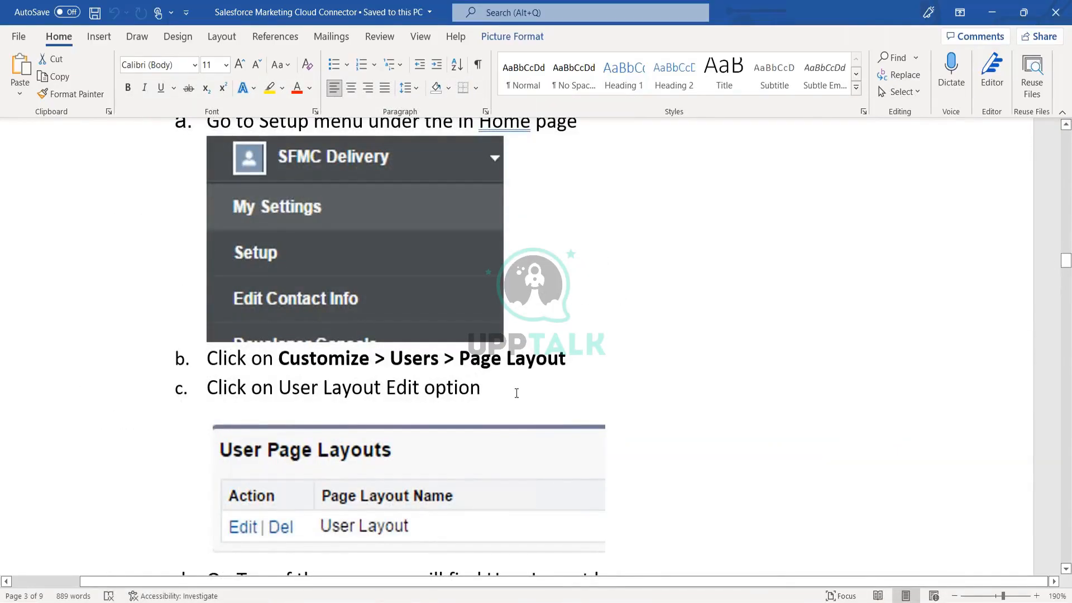
scroll(516, 392, "up", 2)
scroll(587, 424, "down", 10)
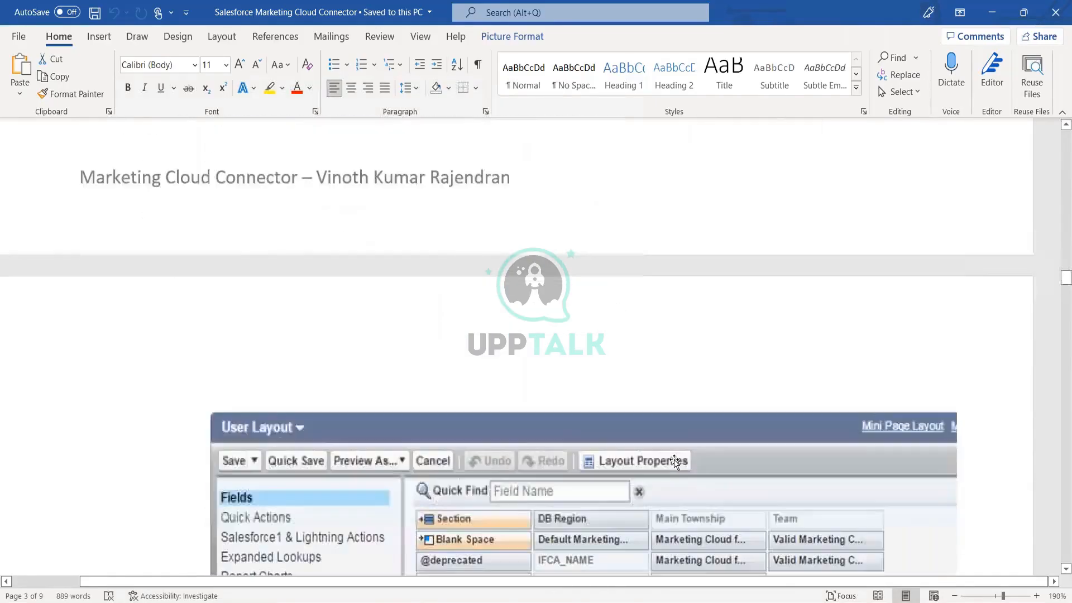
scroll(676, 458, "down", 4)
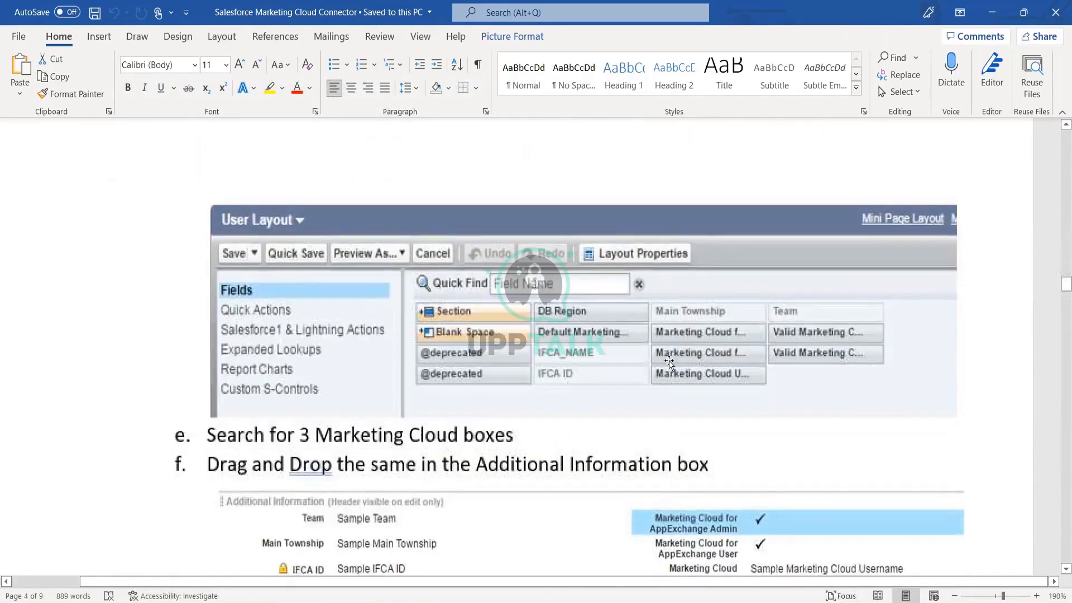
scroll(623, 346, "down", 5)
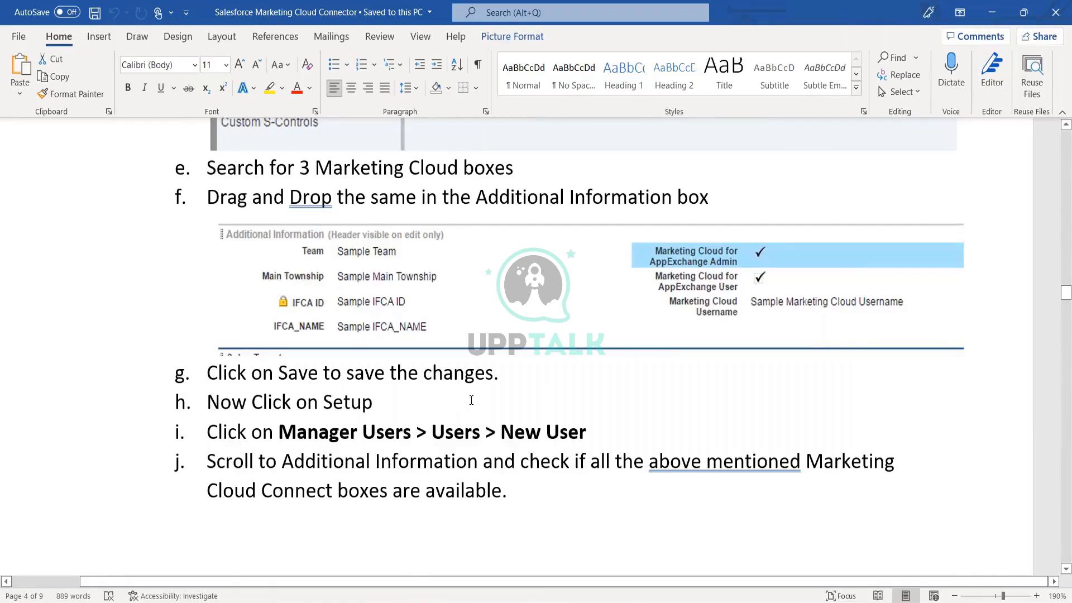
scroll(472, 400, "down", 8)
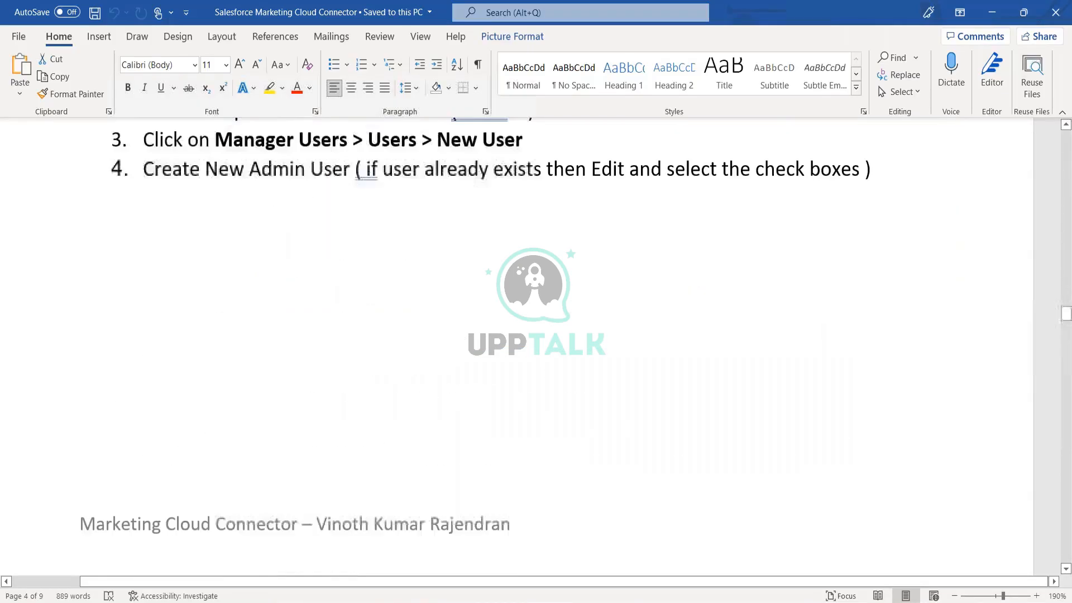
scroll(516, 346, "down", 15)
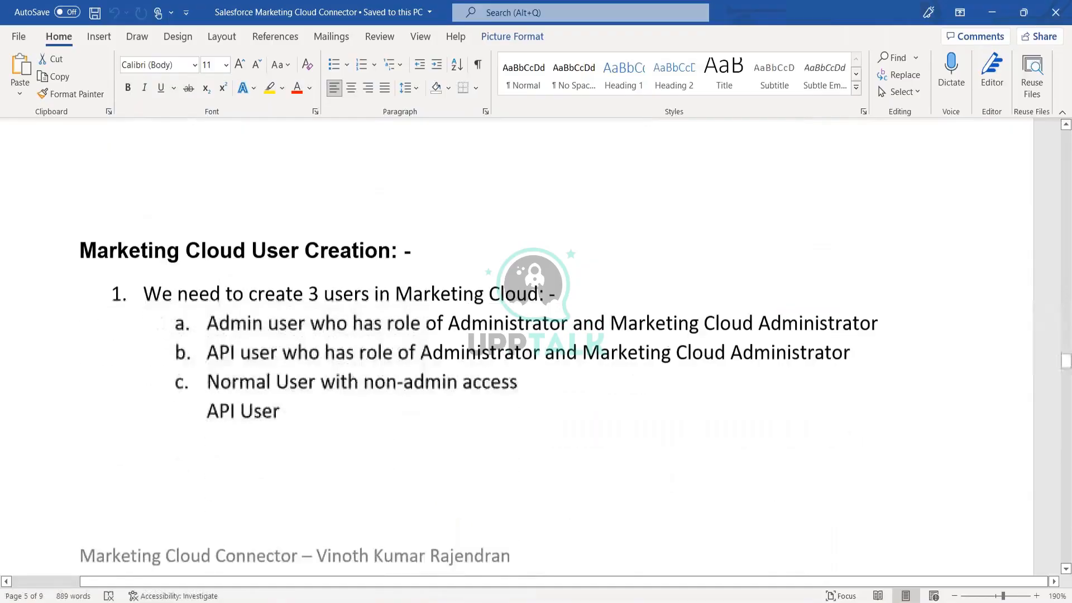
scroll(516, 346, "down", 1)
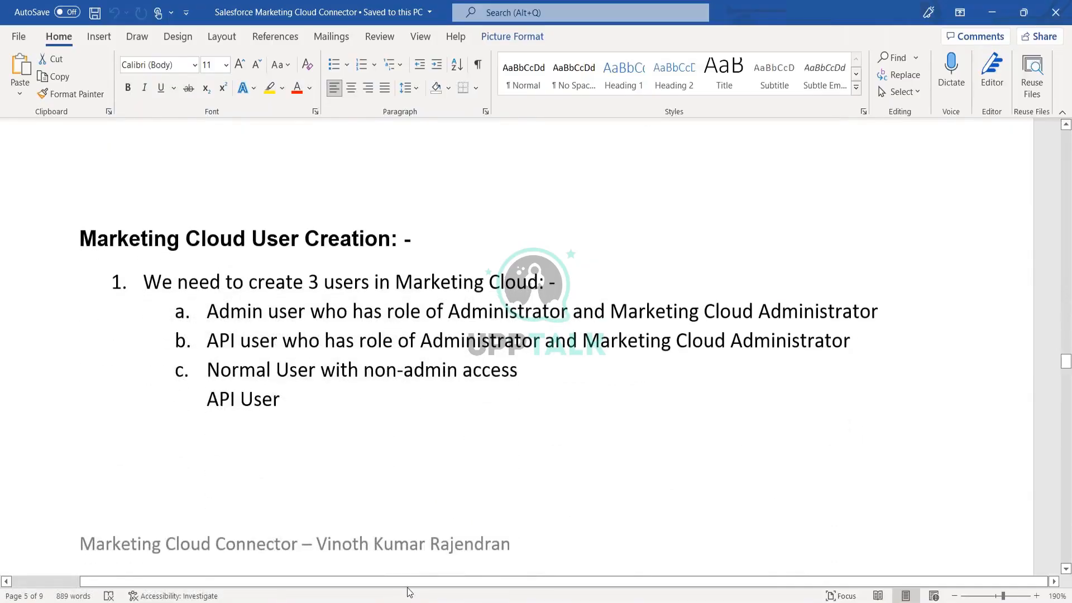
Switch to the Chrome Marketing Cloud window and go to Setup from the account menu.
left_click(361, 602)
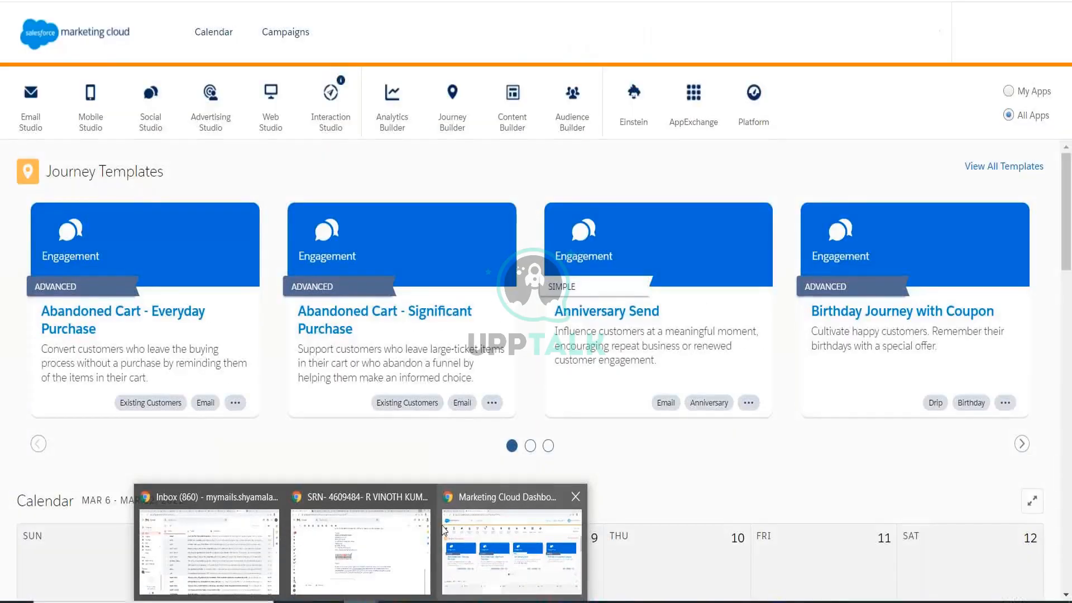
left_click(461, 530)
left_click(1005, 32)
left_click(928, 89)
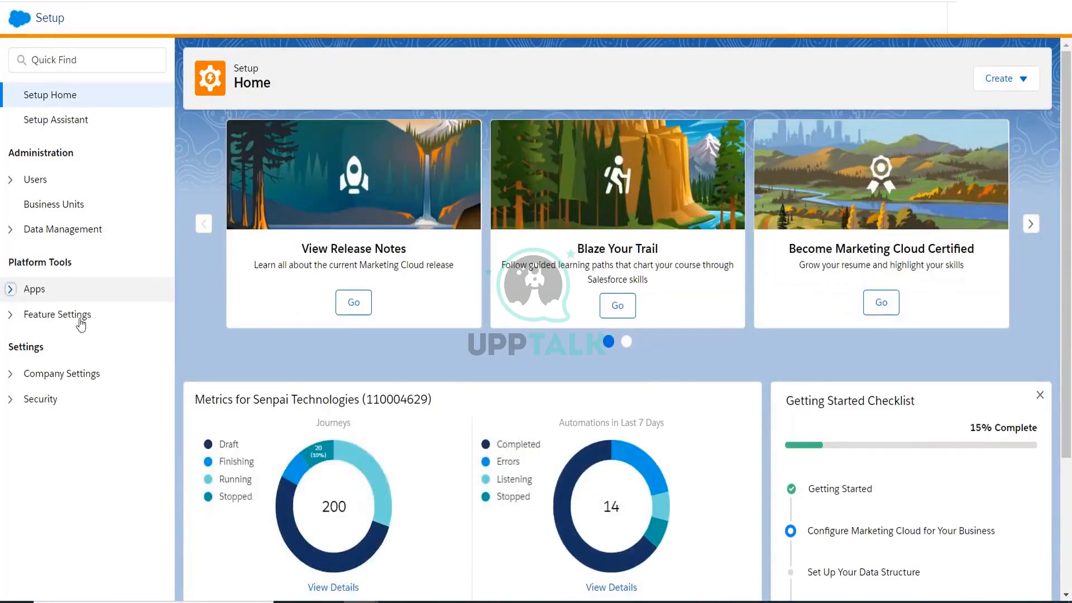
Open Salesforce Integration and check that the Connection status reads Connected.
left_click(83, 314)
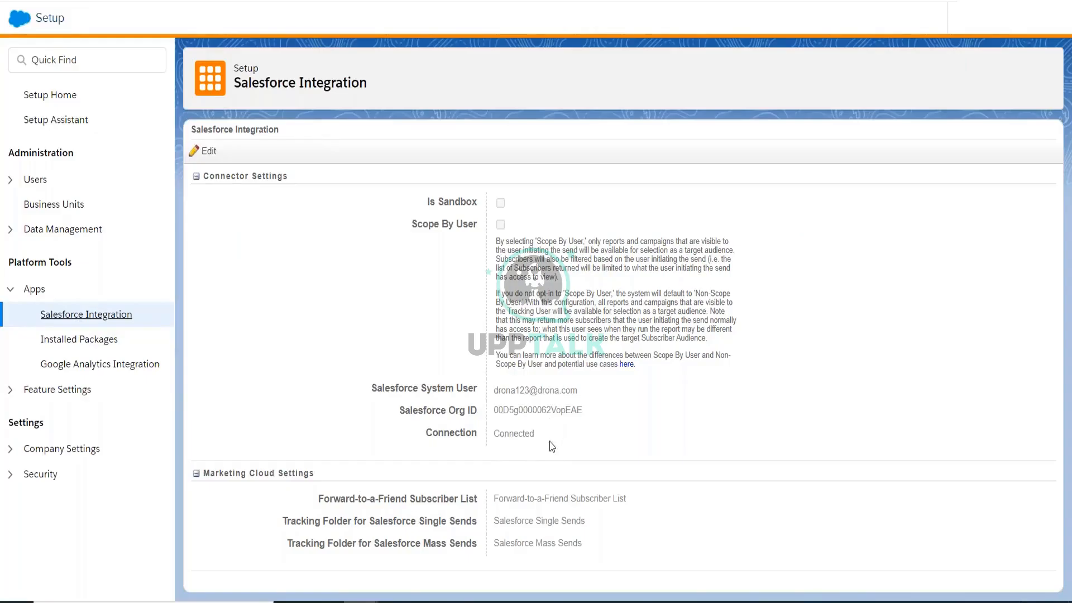
double_click(511, 435)
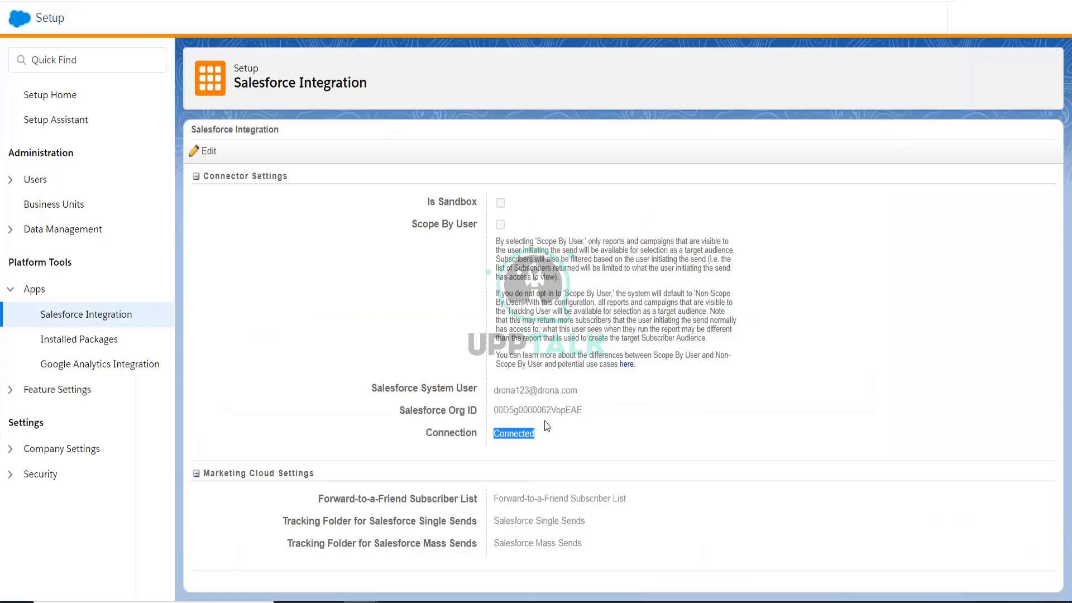
left_click(550, 416)
double_click(551, 416)
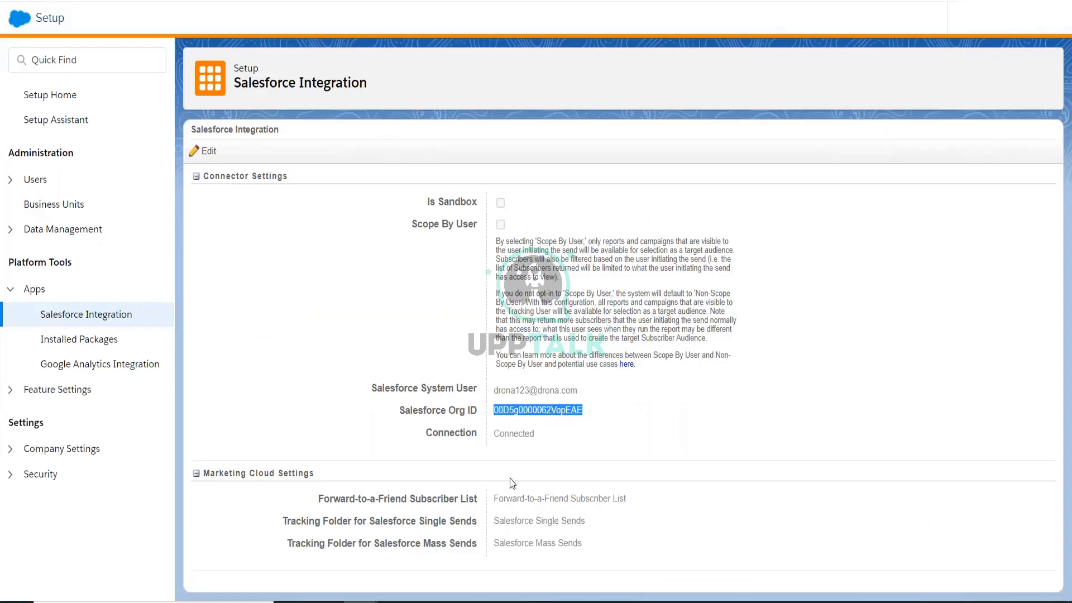
double_click(504, 434)
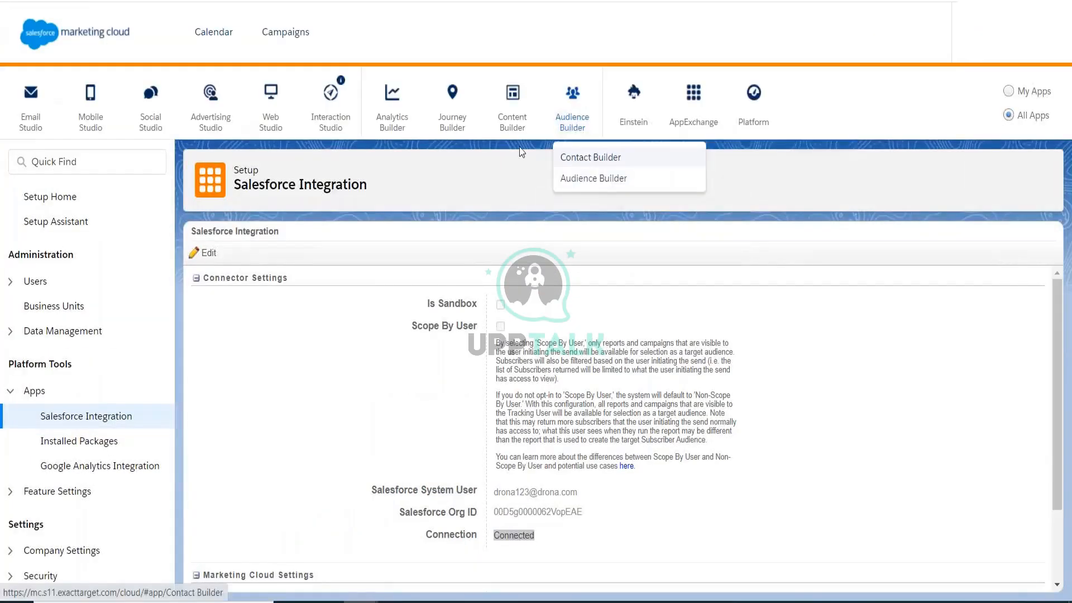
In Contact Builder's Synchronized data sources, open the source's entities showing Lead with 27 rows.
left_click(581, 158)
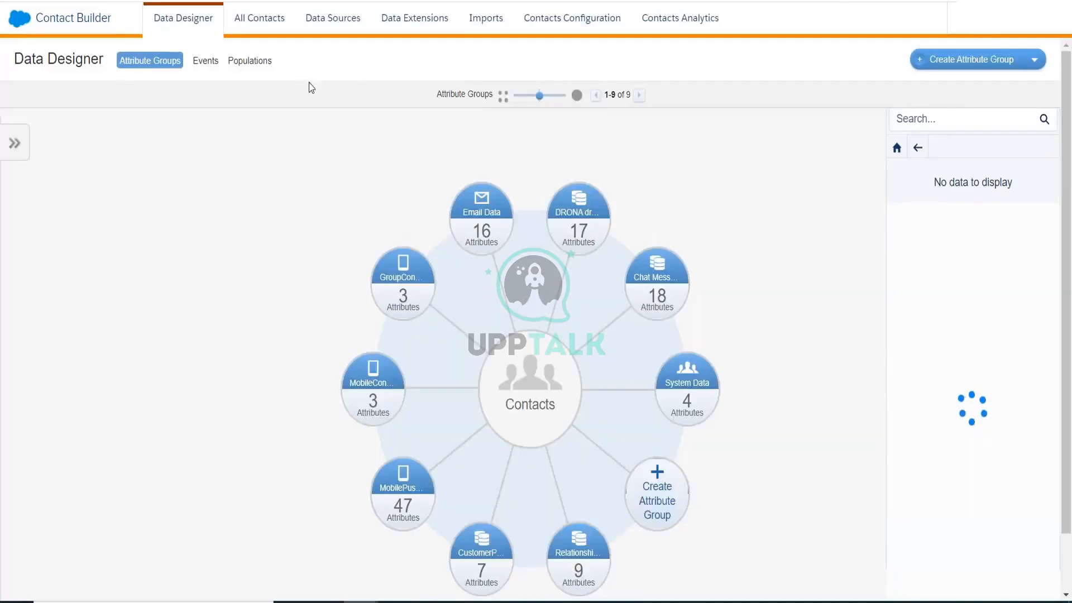
left_click(1012, 33)
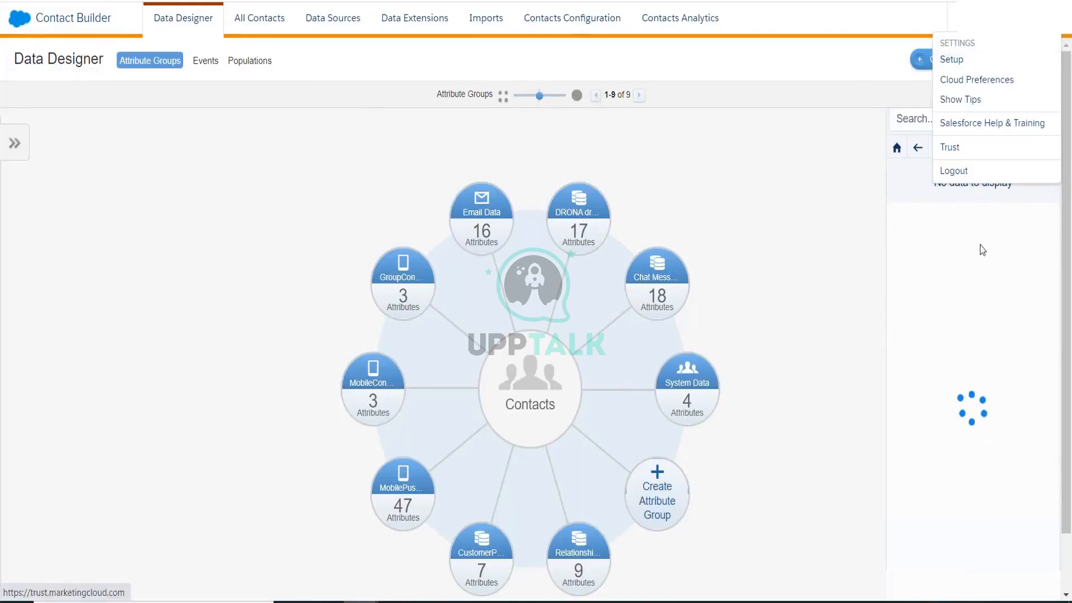
left_click(330, 33)
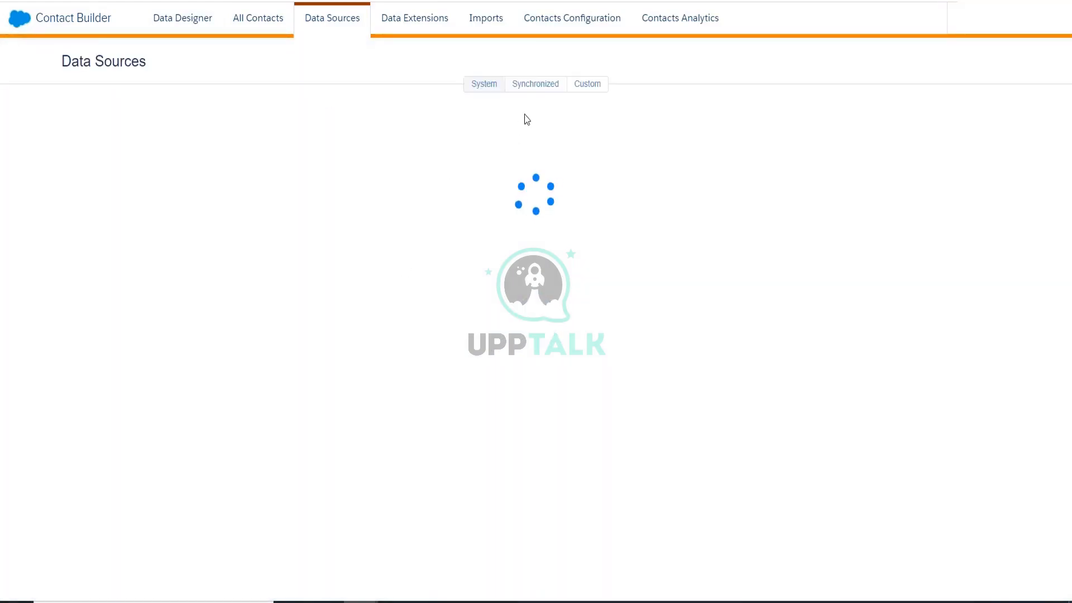
left_click(537, 84)
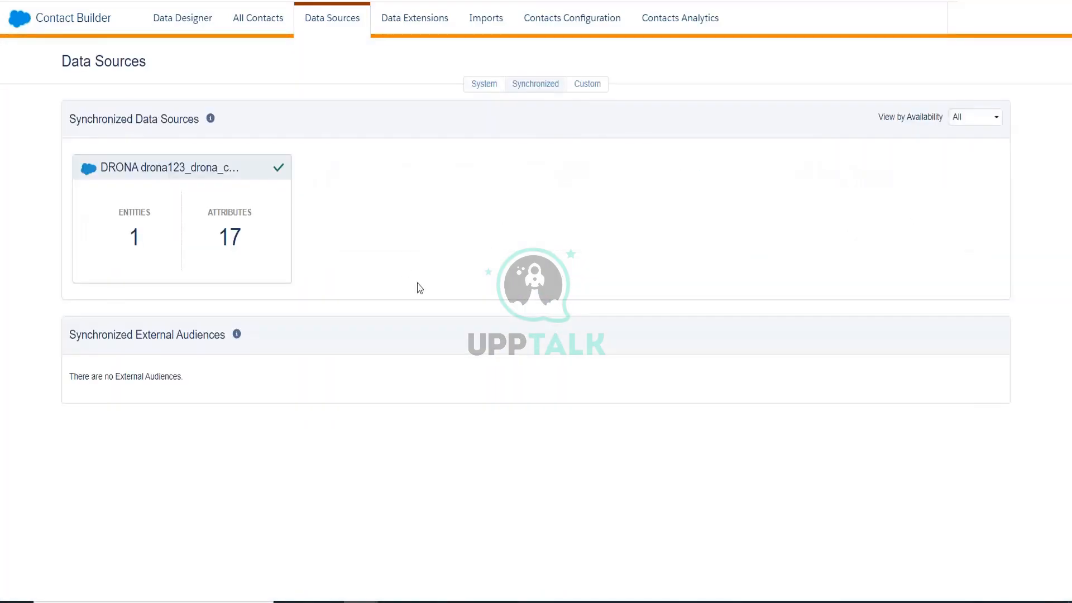
left_click(135, 241)
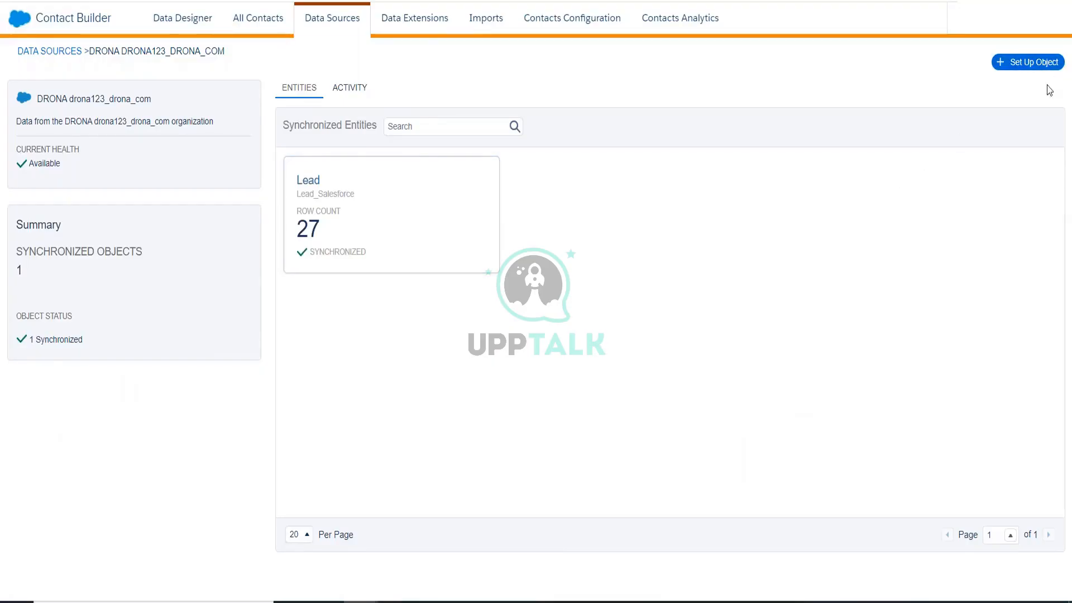
Set up a new synchronized object and choose Opportunity to synchronize.
left_click(1046, 65)
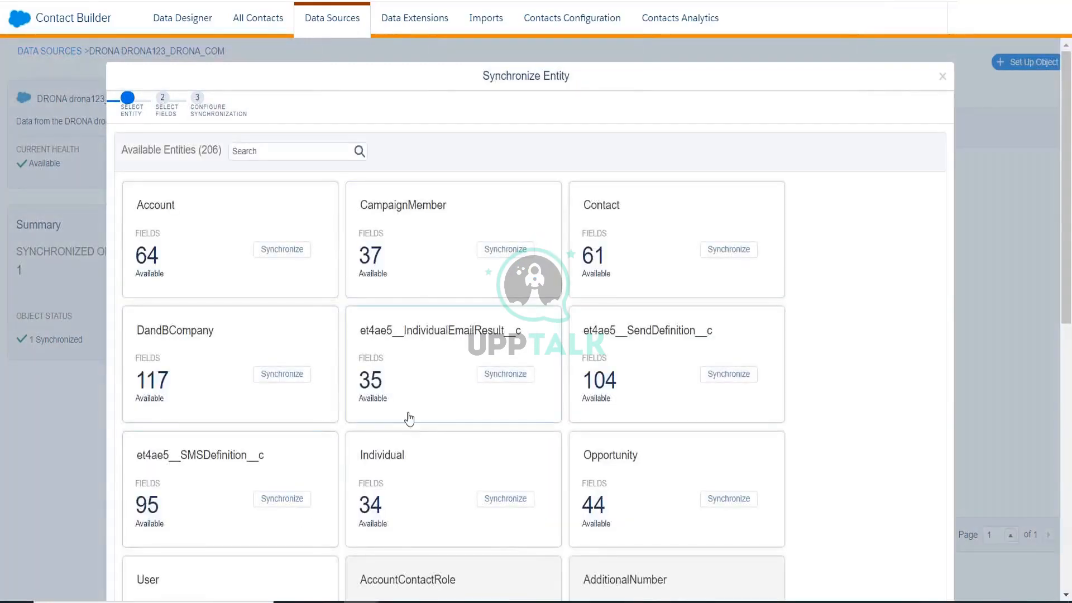
scroll(409, 420, "down", 3)
scroll(409, 420, "up", 1)
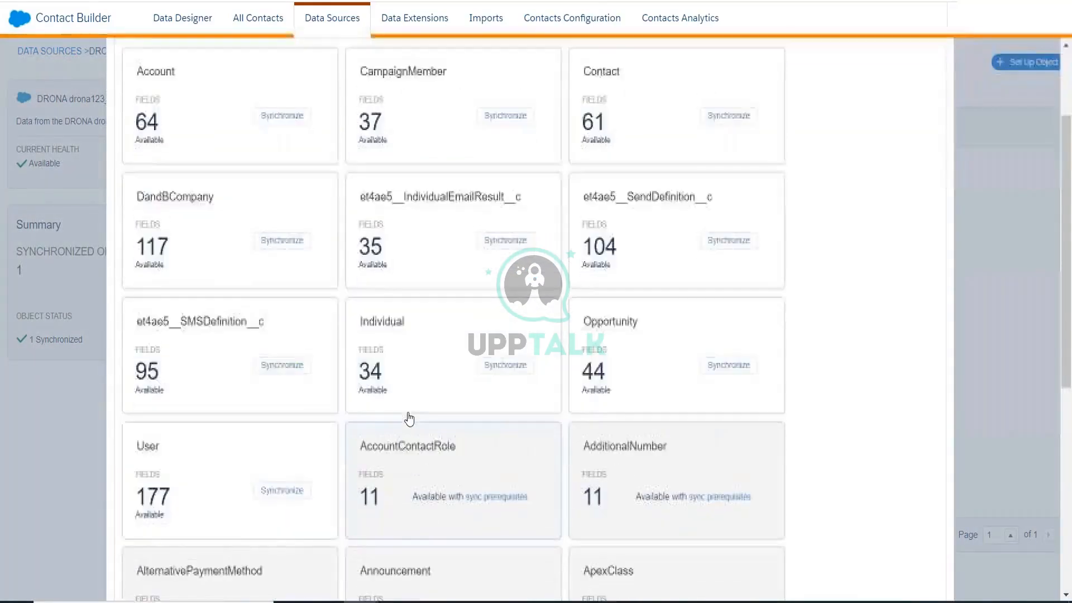
scroll(409, 420, "up", 3)
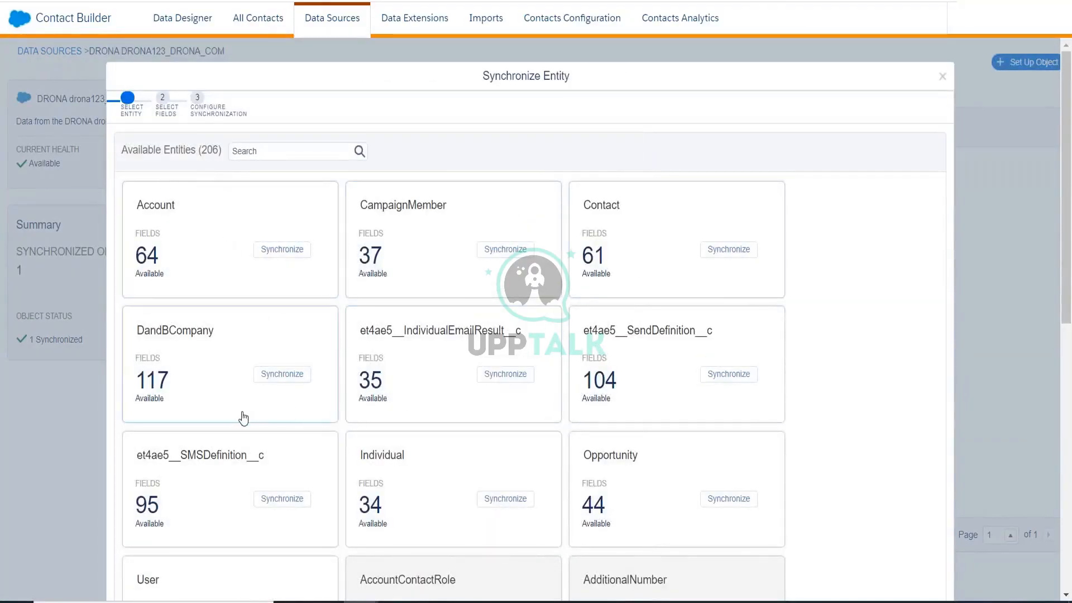
scroll(517, 390, "down", 2)
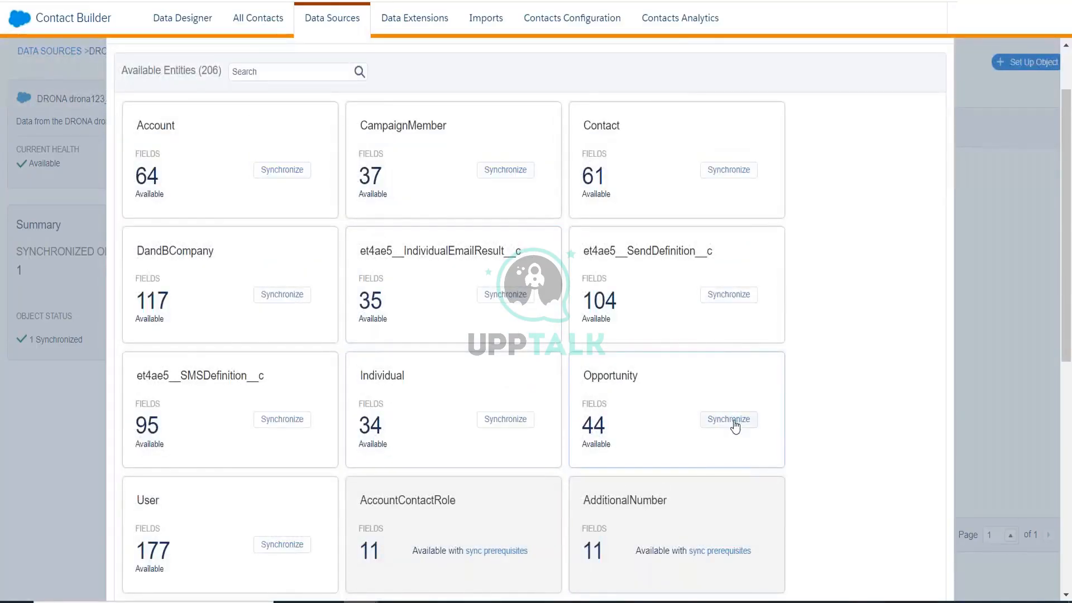
left_click(732, 420)
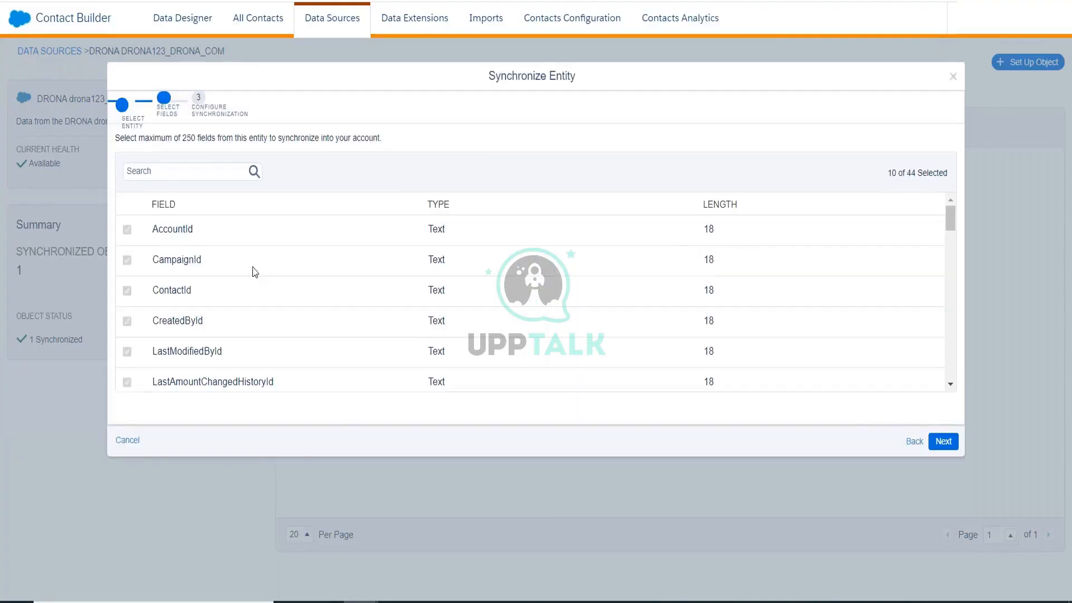
Review Opportunity's 10 default selected fields and continue to the sync settings.
scroll(367, 284, "down", 3)
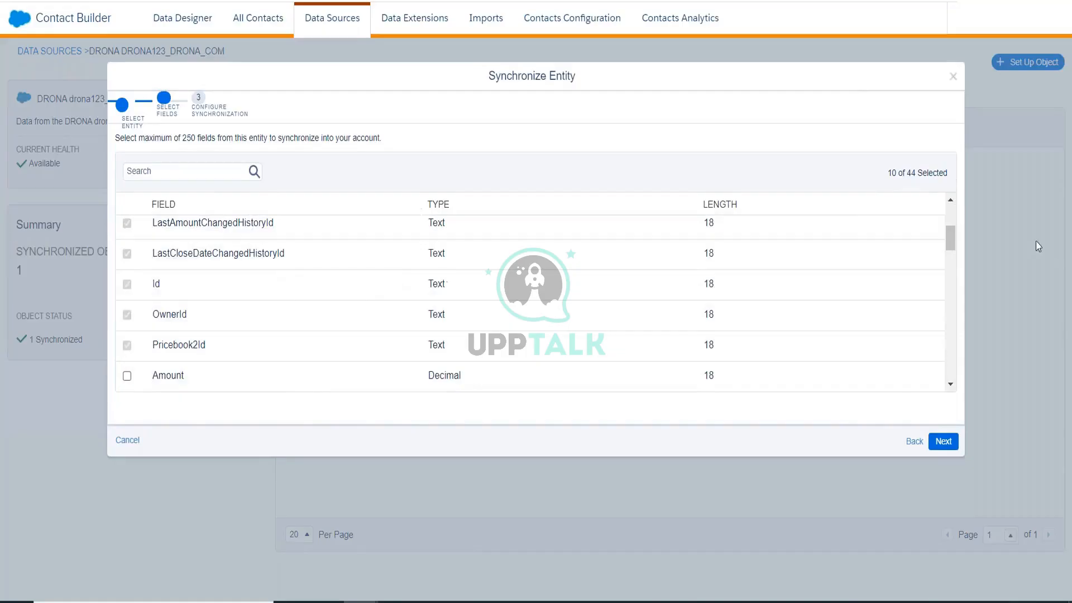
left_click_drag(946, 244, 947, 244)
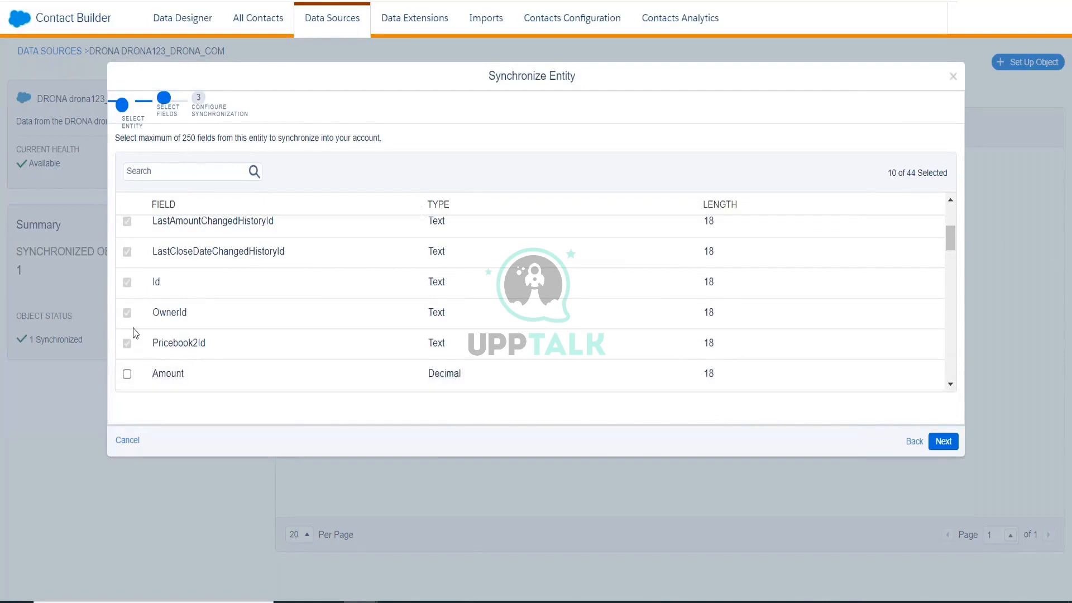
scroll(134, 313, "up", 3)
scroll(140, 338, "down", 3)
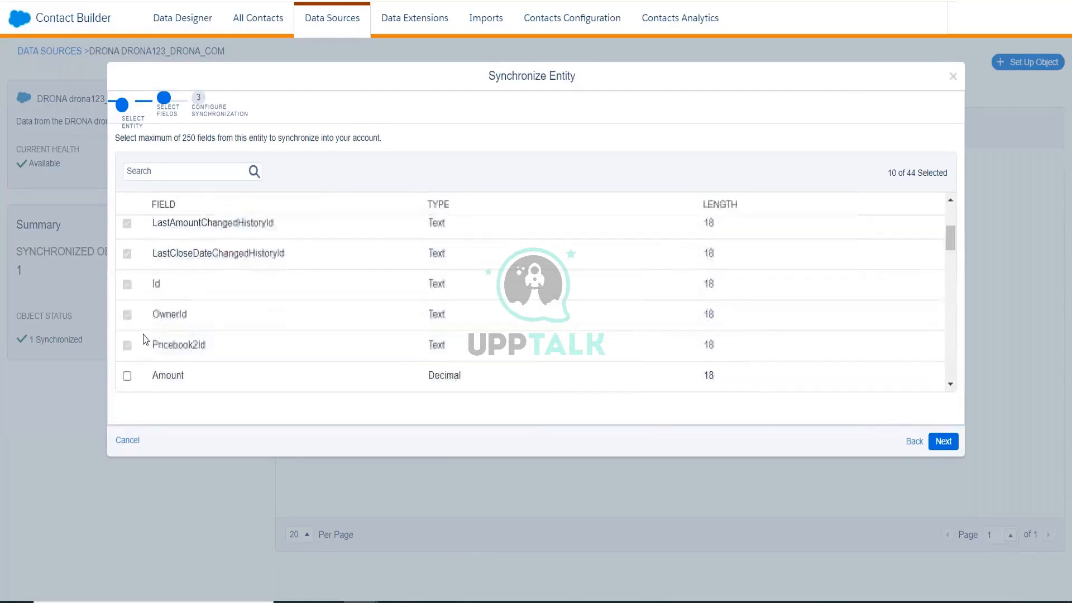
scroll(144, 338, "down", 3)
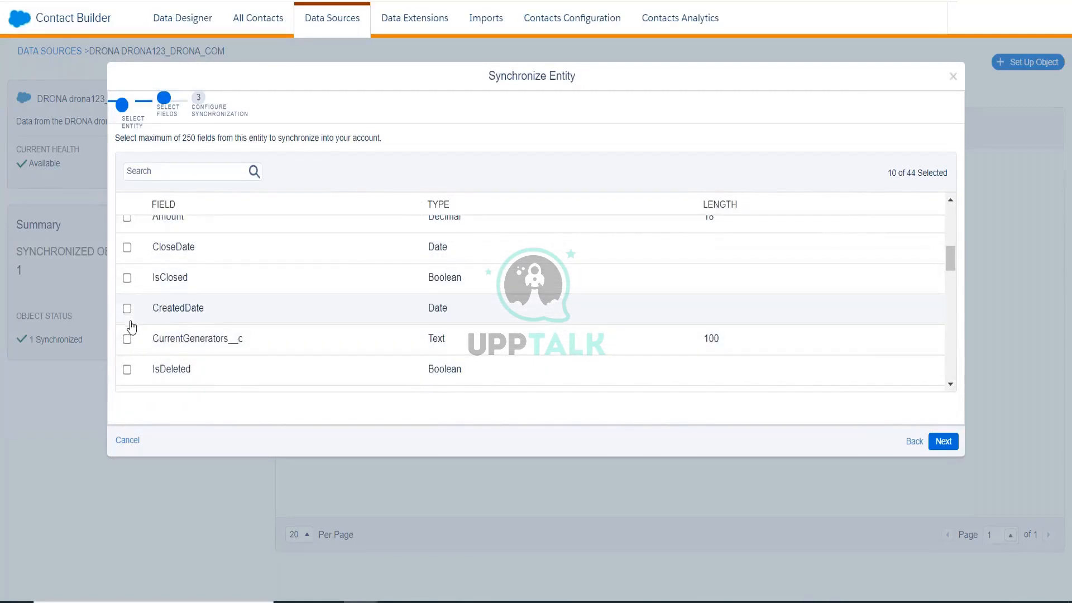
scroll(132, 328, "down", 3)
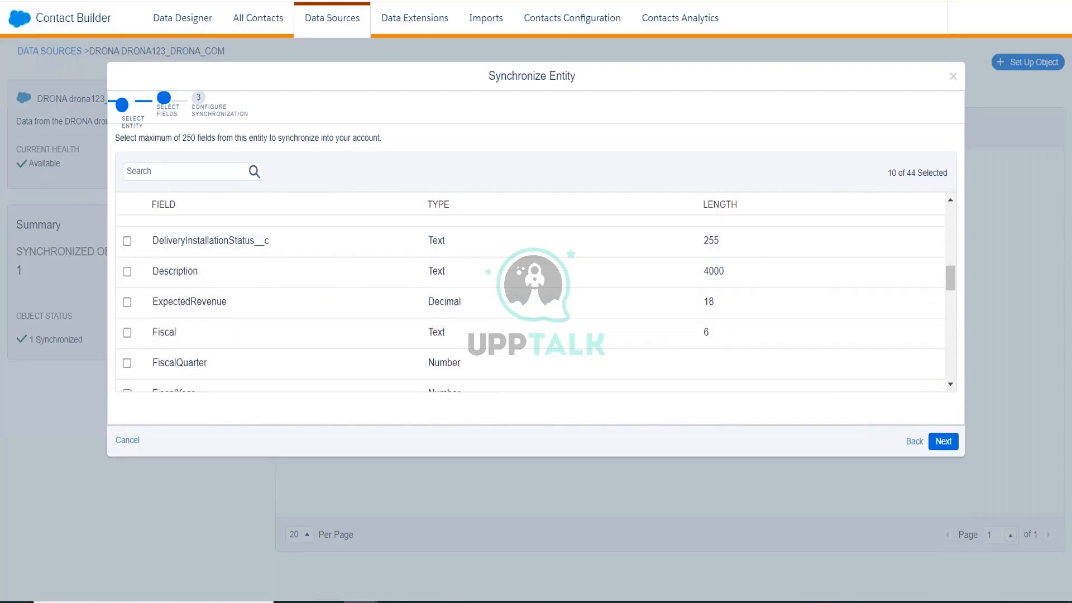
scroll(155, 348, "down", 2)
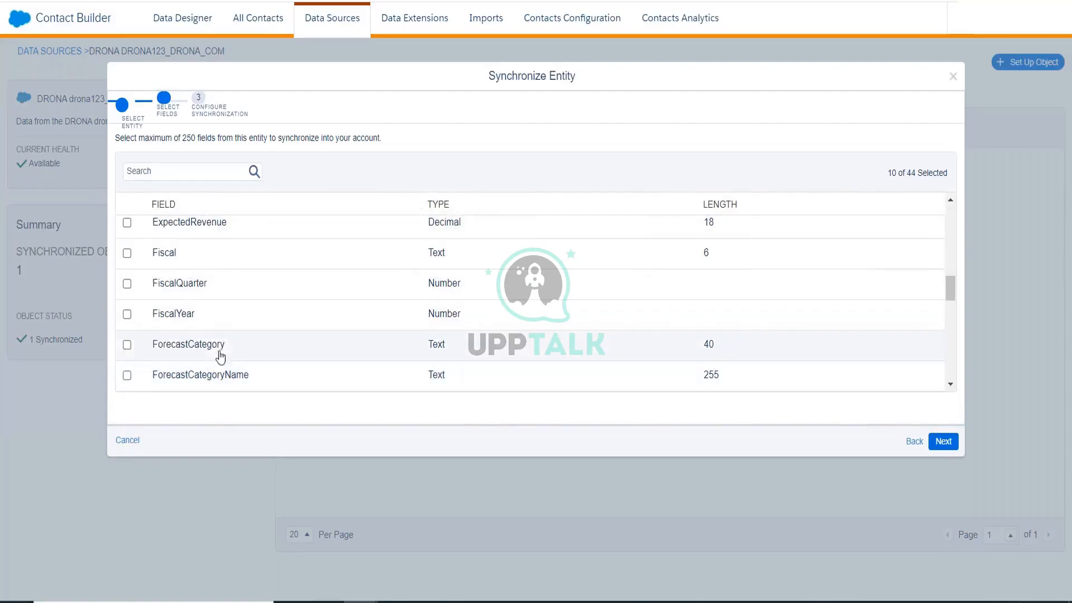
scroll(226, 334, "down", 2)
scroll(224, 333, "down", 3)
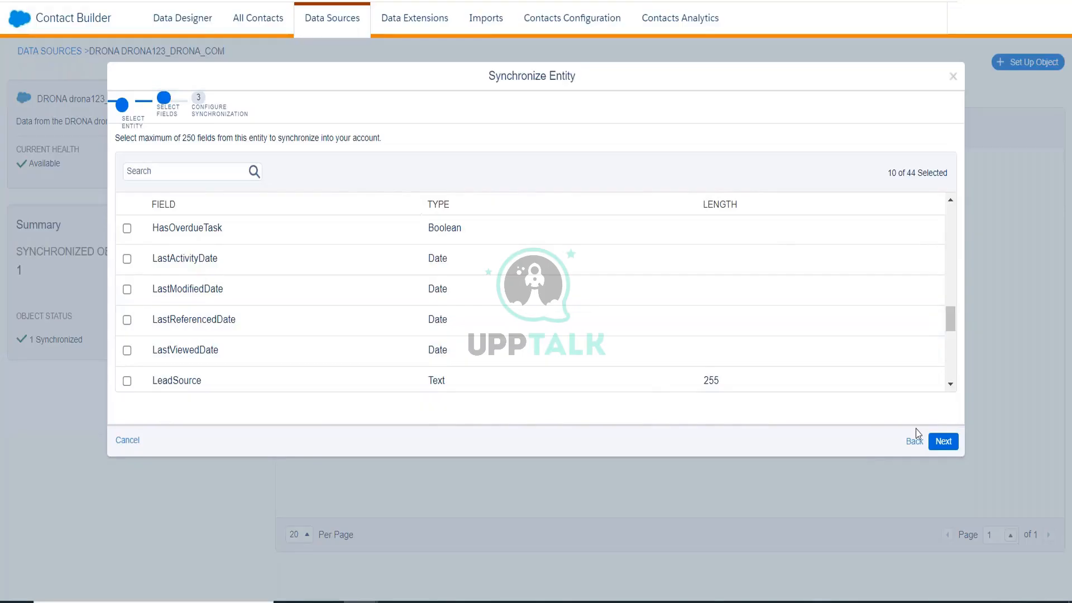
left_click(934, 445)
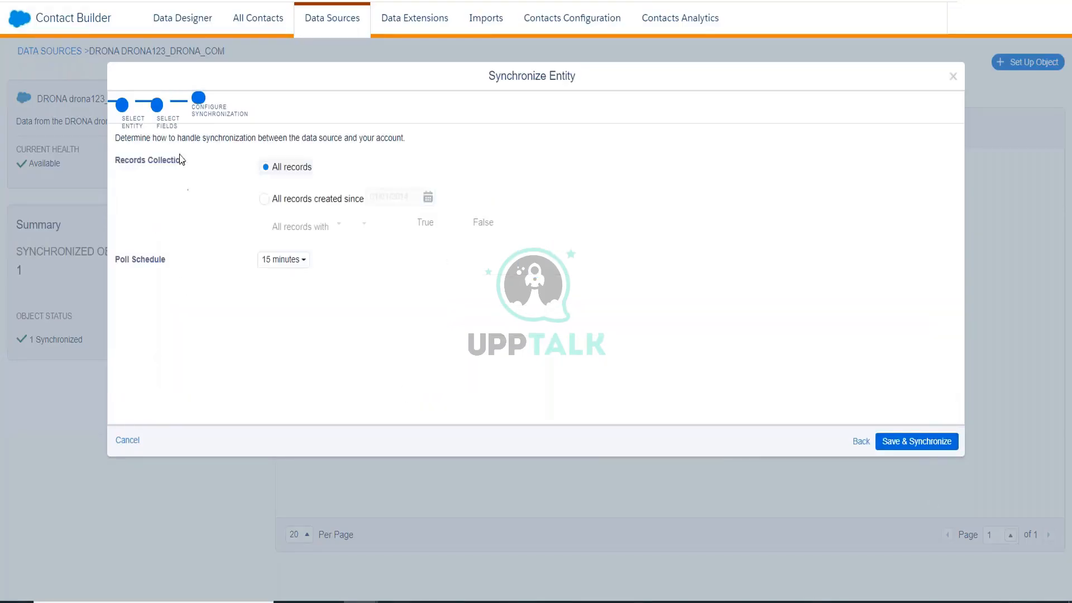
Limit the sync to all records created since 01/01/2021.
left_click(306, 199)
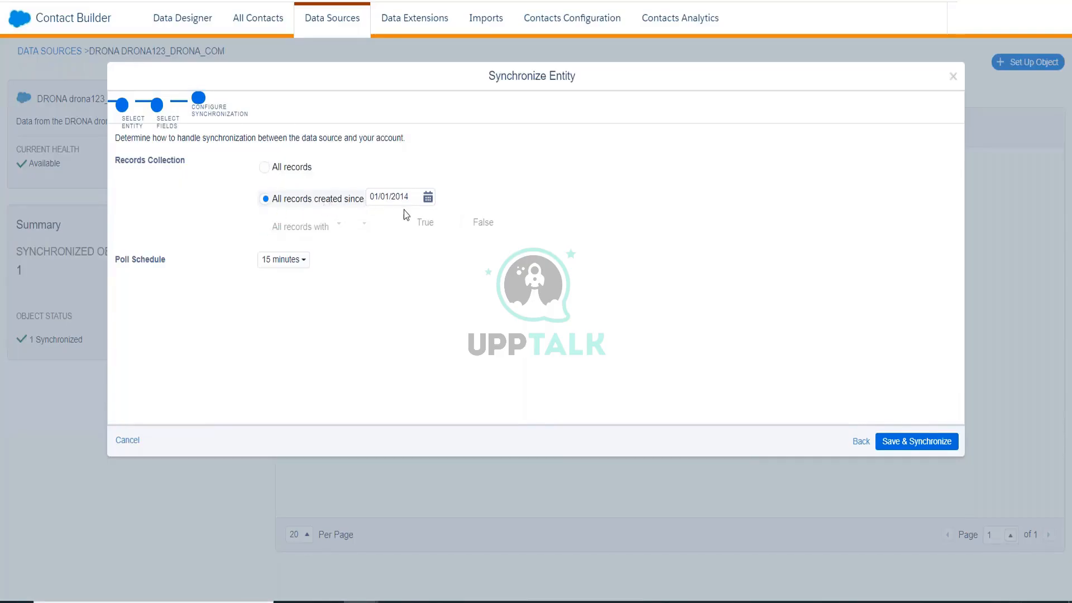
left_click(428, 198)
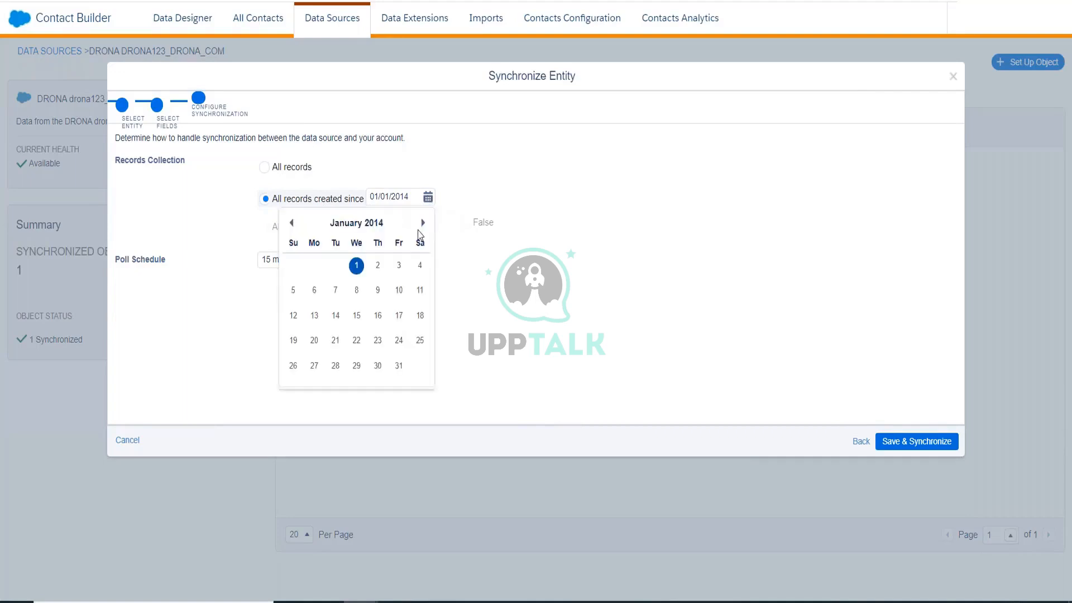
left_click(373, 223)
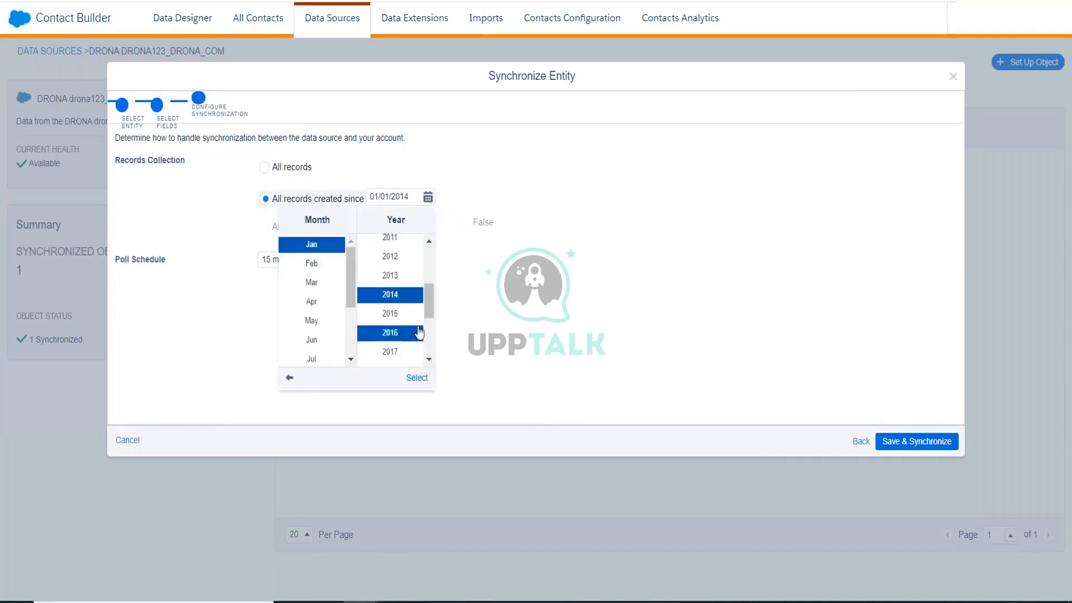
left_click_drag(425, 316, 427, 337)
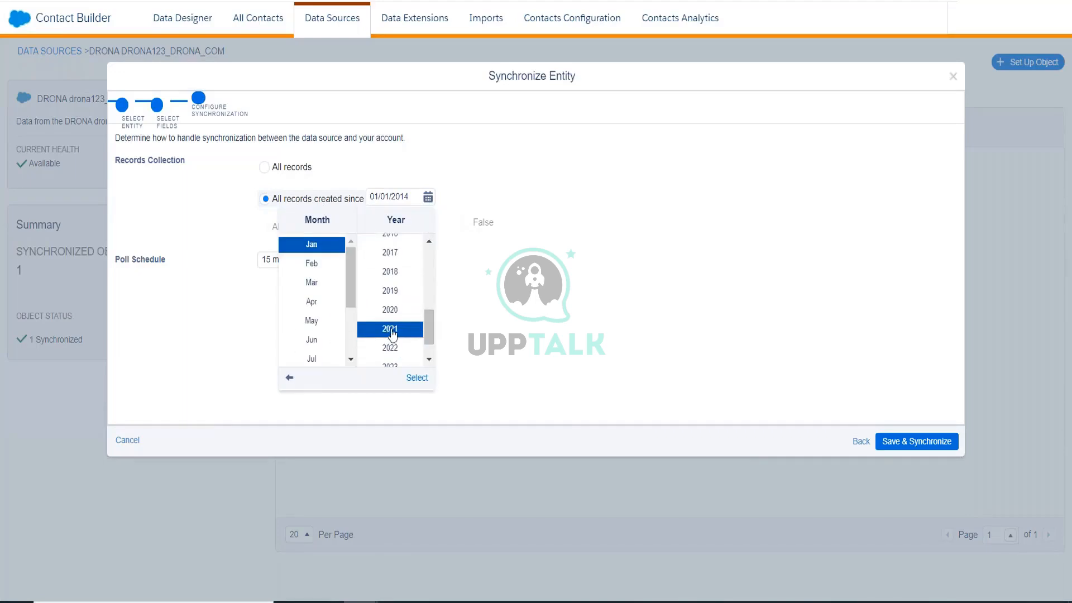
left_click(391, 330)
left_click(414, 378)
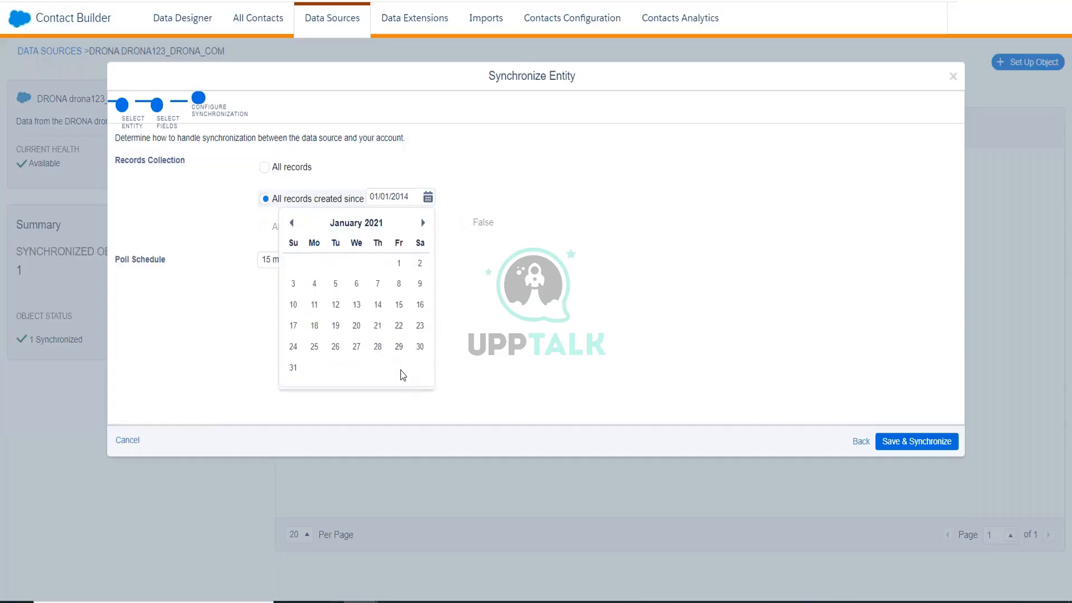
left_click(398, 266)
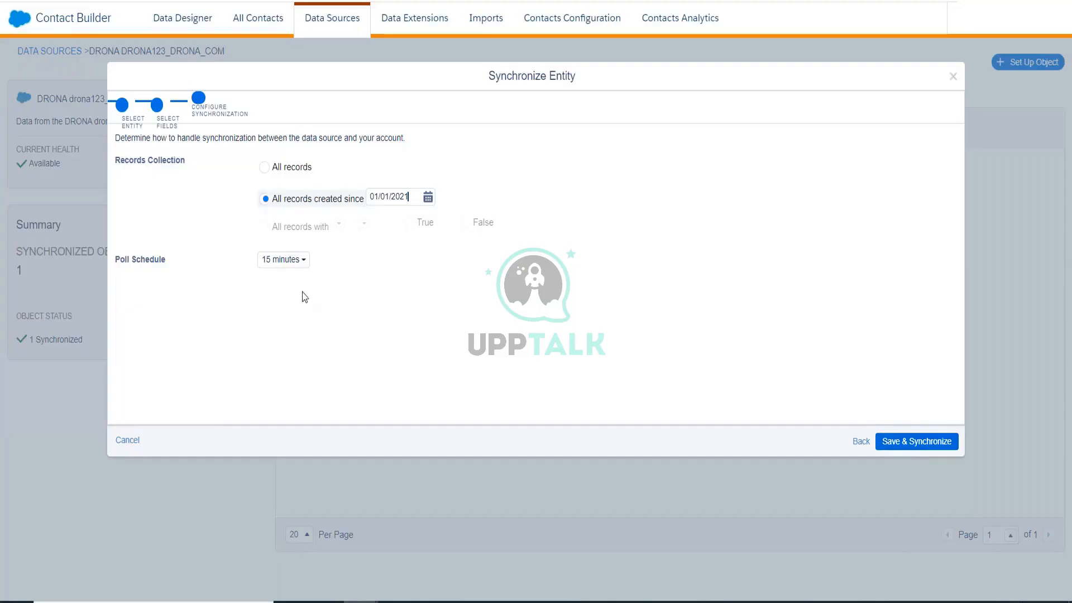
Keep the poll schedule at 15 minutes and Save & Synchronize.
left_click(291, 260)
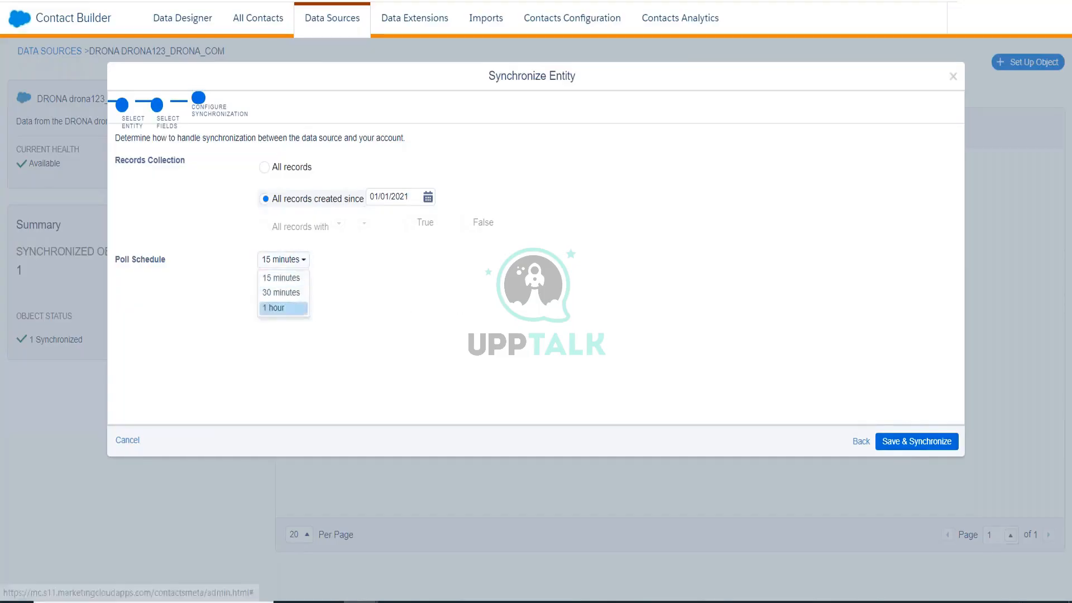
left_click(299, 278)
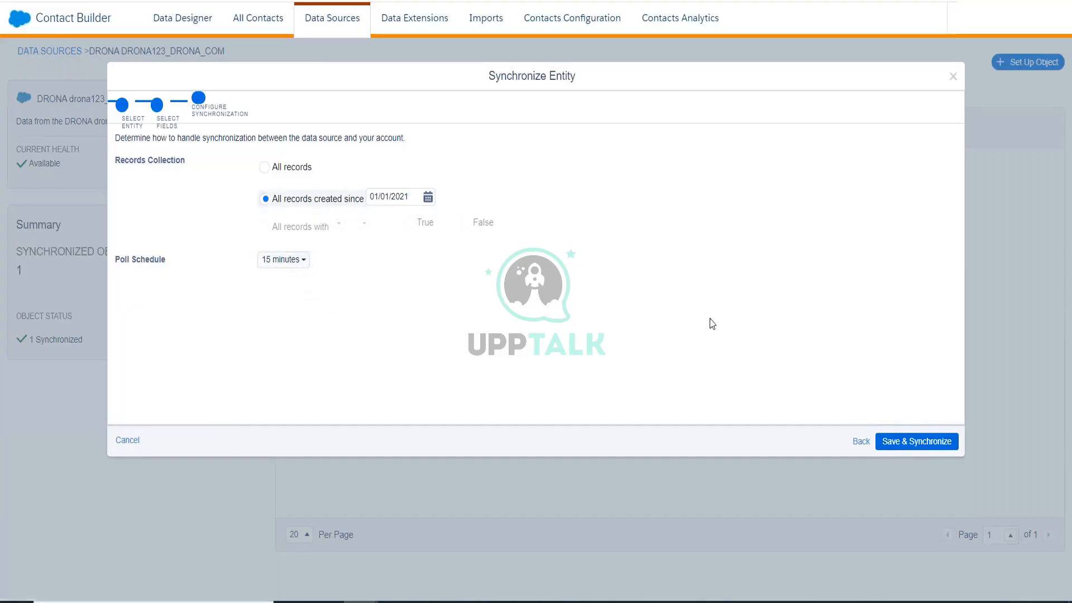
left_click(899, 443)
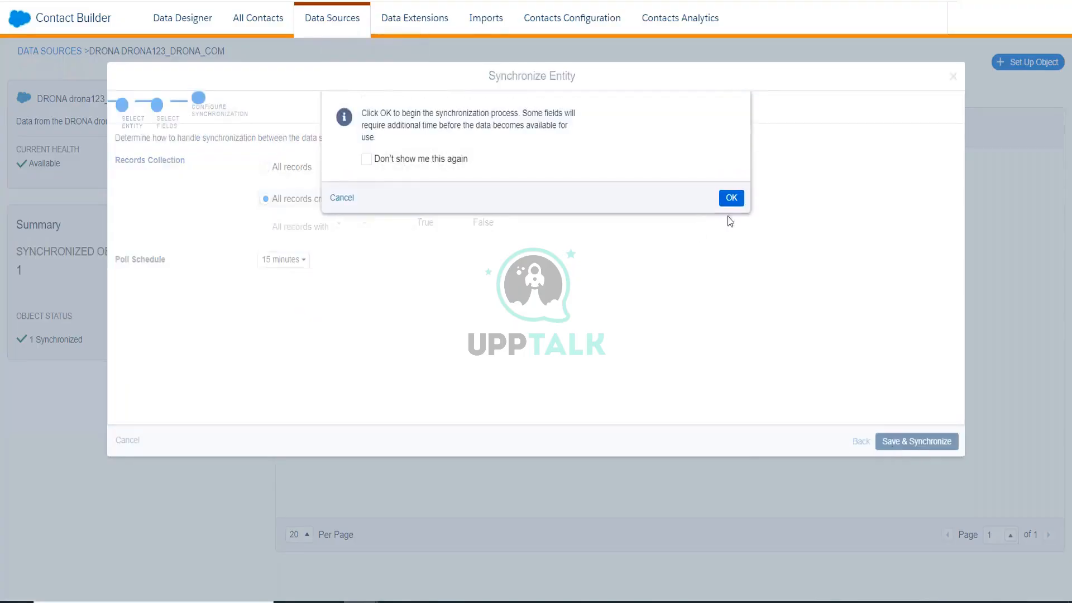
Confirm beginning the Opportunity synchronization with OK.
left_click(732, 199)
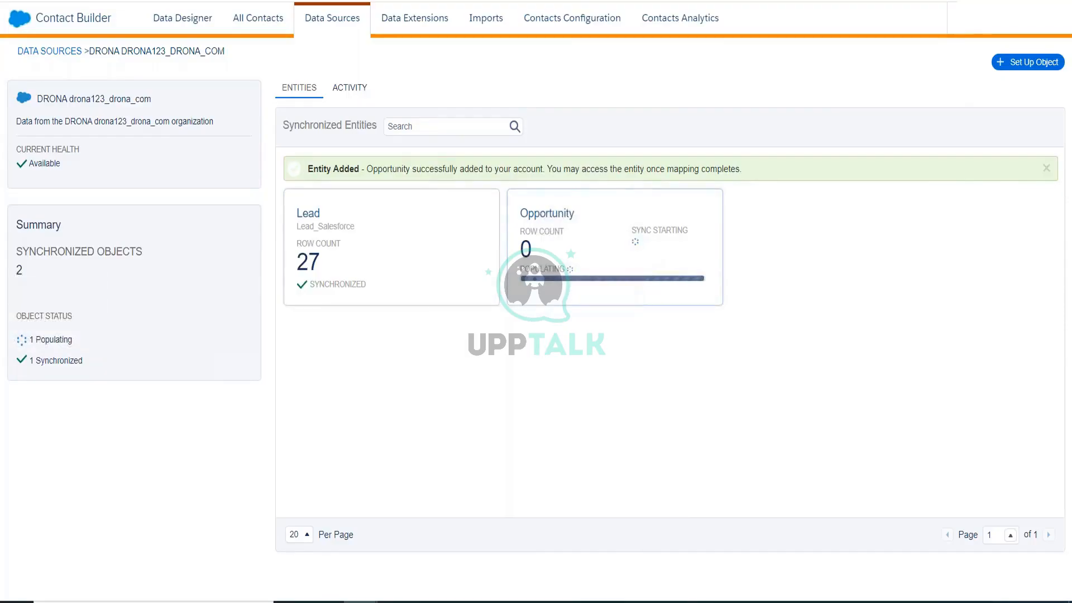
Open Data Extensions and select the Synchronized Data Extensions folder showing Lead_Salesforce.
left_click(408, 32)
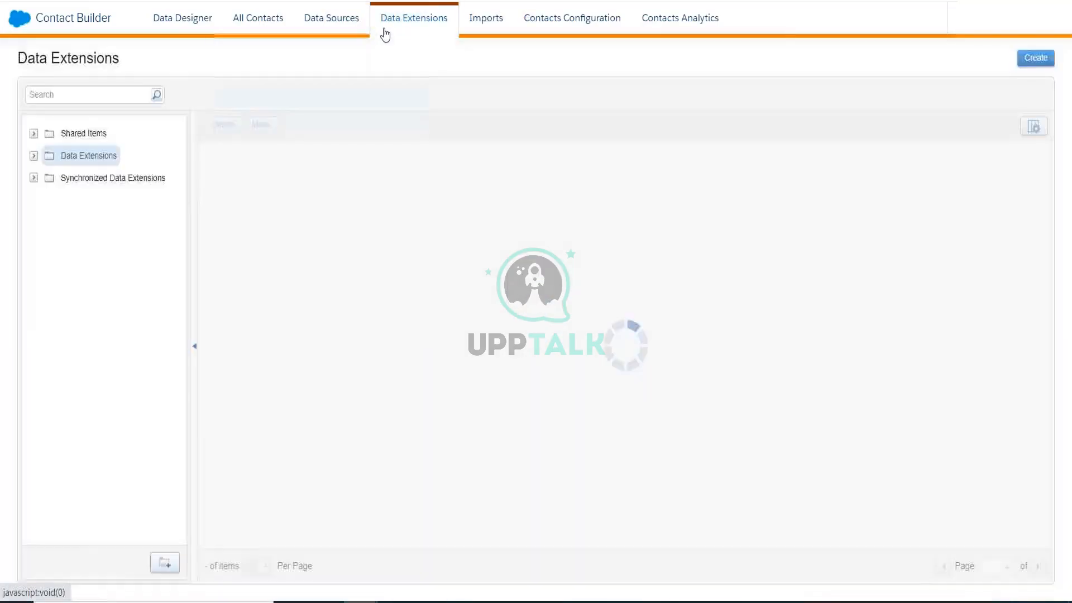
left_click(106, 177)
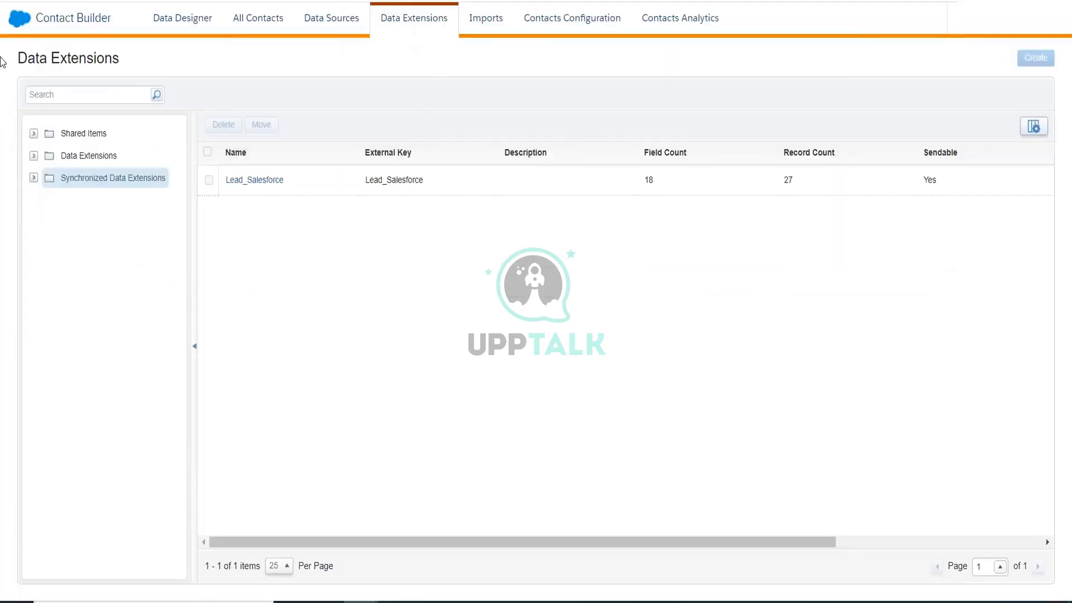
Open Automation Studio from the app menu, then return to its Chrome window via the taskbar.
mouse_move(8, 19)
mouse_move(448, 129)
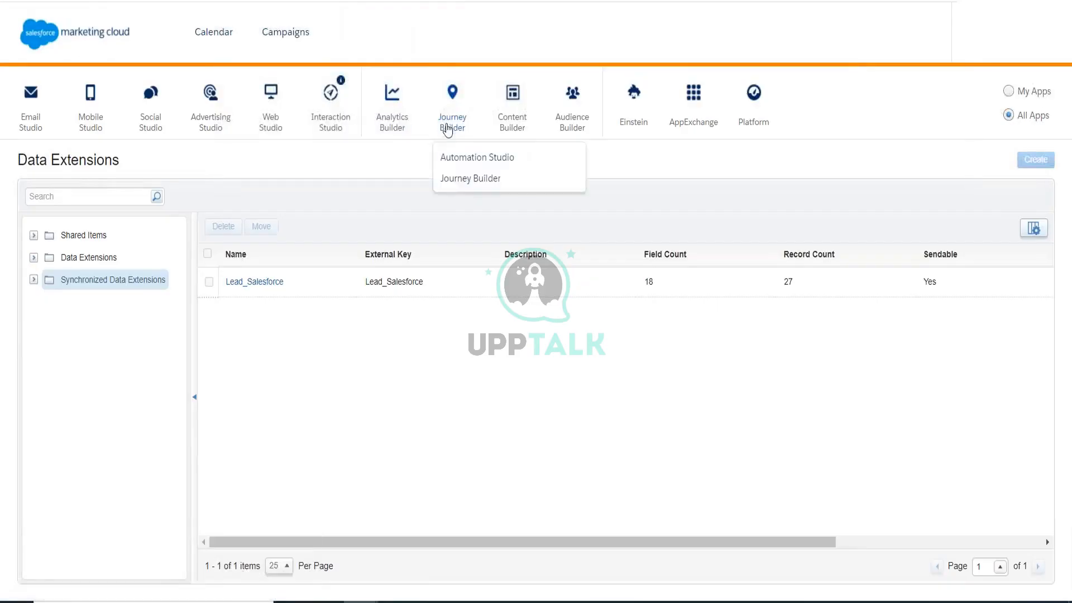
left_click(450, 162)
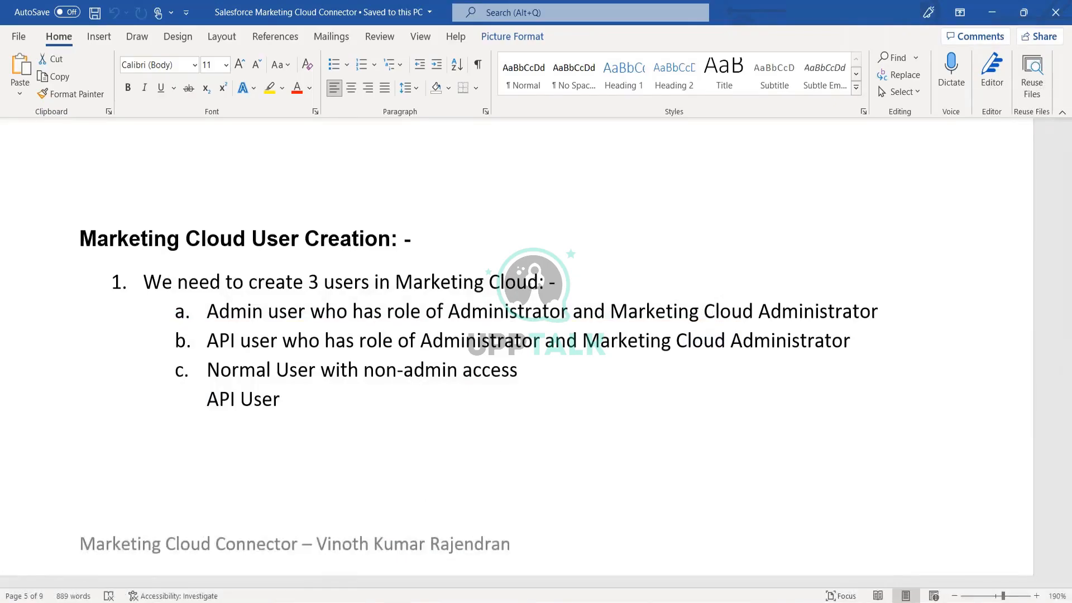
mouse_move(361, 602)
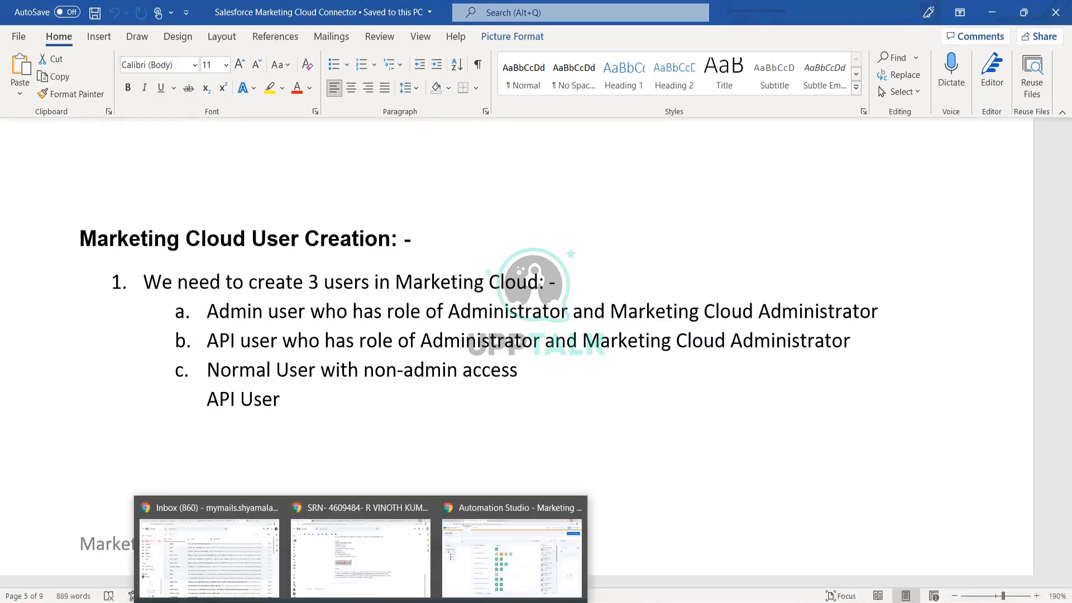
left_click(457, 579)
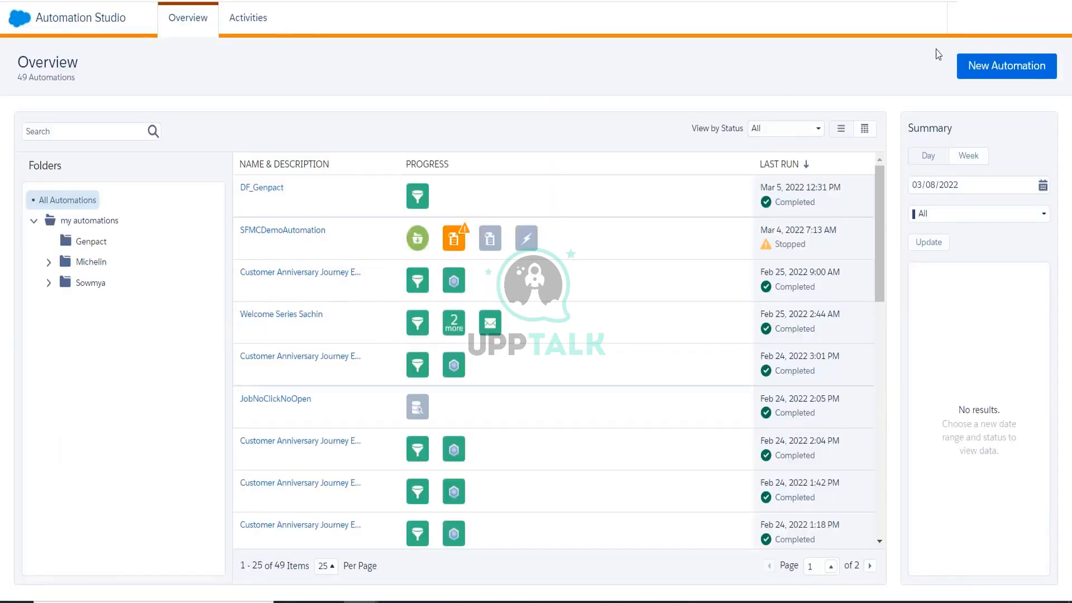
Open Setup's Data Management > File Locations page, then start typing the Marketing label in Excel.
left_click(993, 33)
left_click(970, 60)
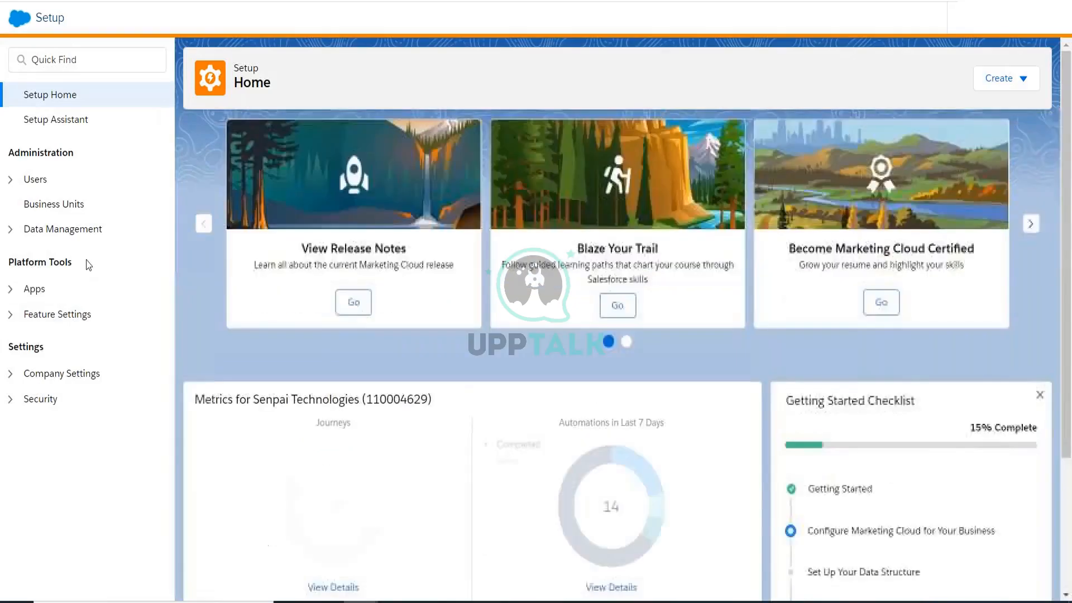
left_click(11, 236)
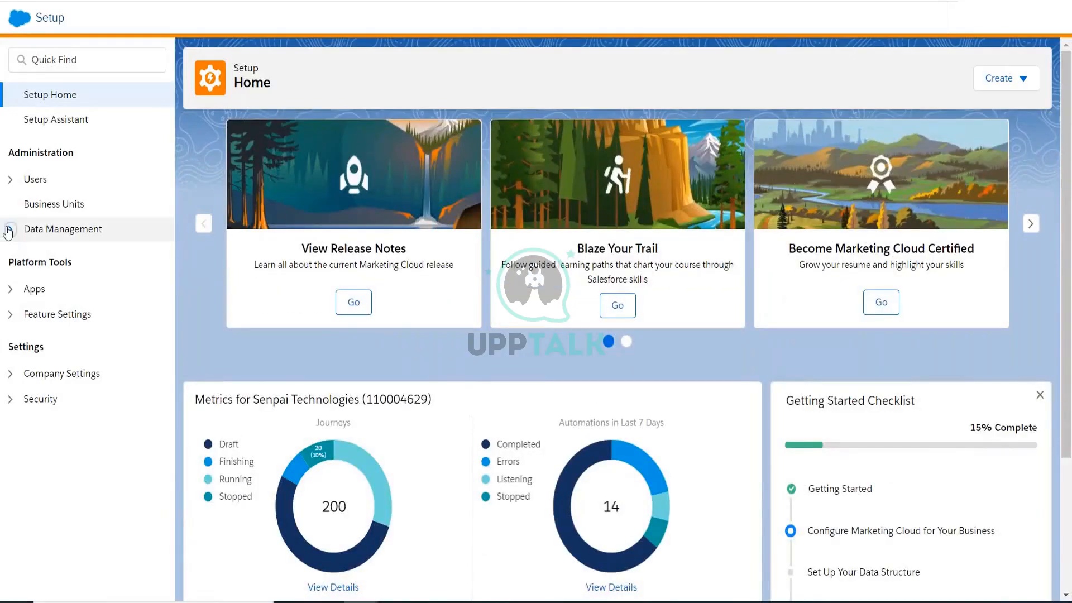
left_click(81, 282)
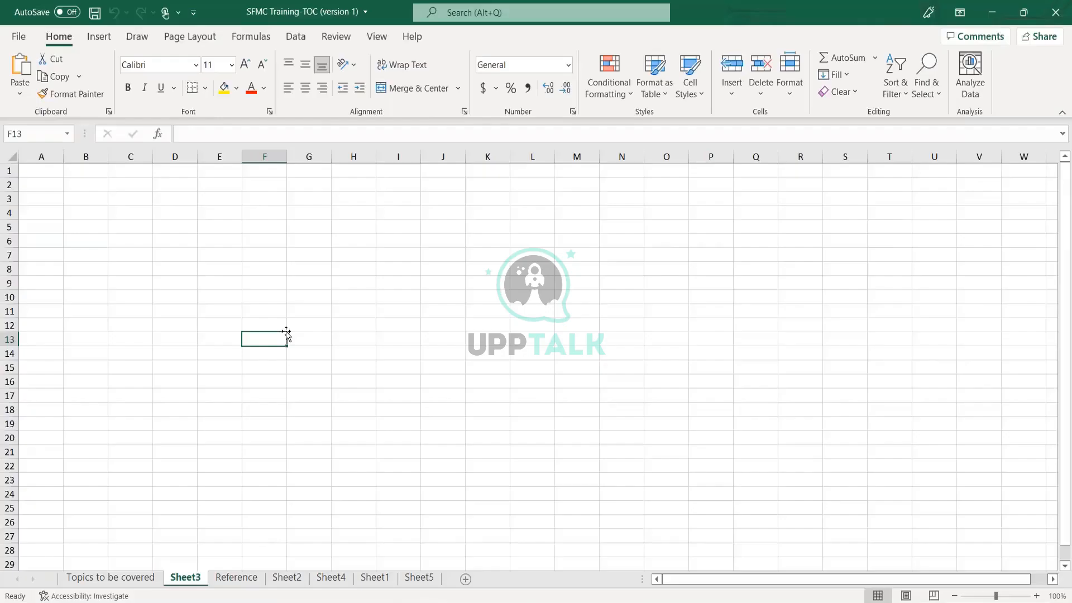
type("Marketin")
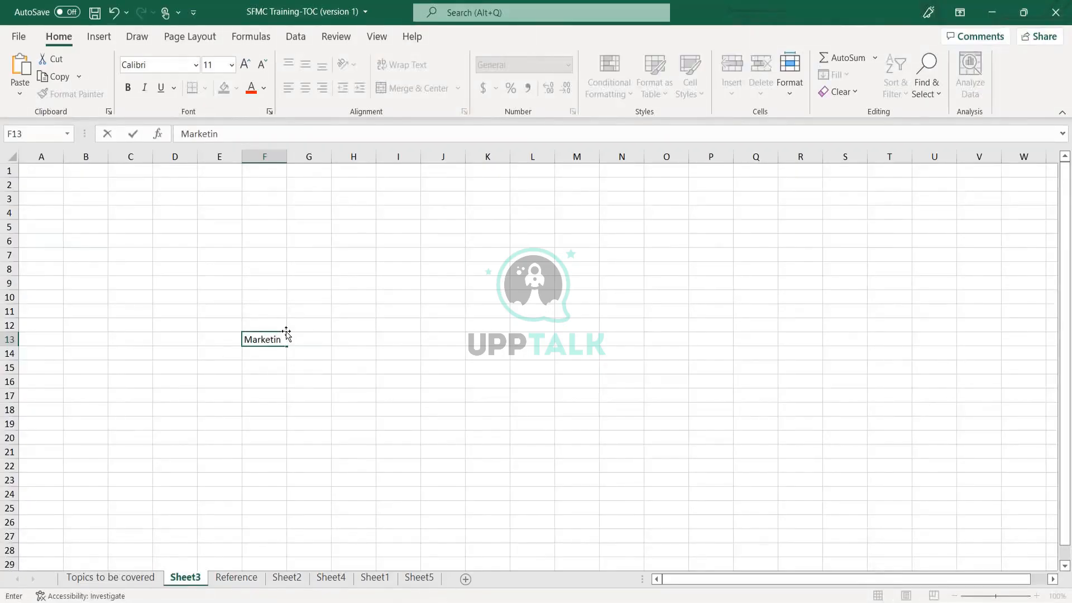
type("g Cloud Server")
Enter 'Marketing Cloud Server' in F13 and 'External System' in L13.
key("Return")
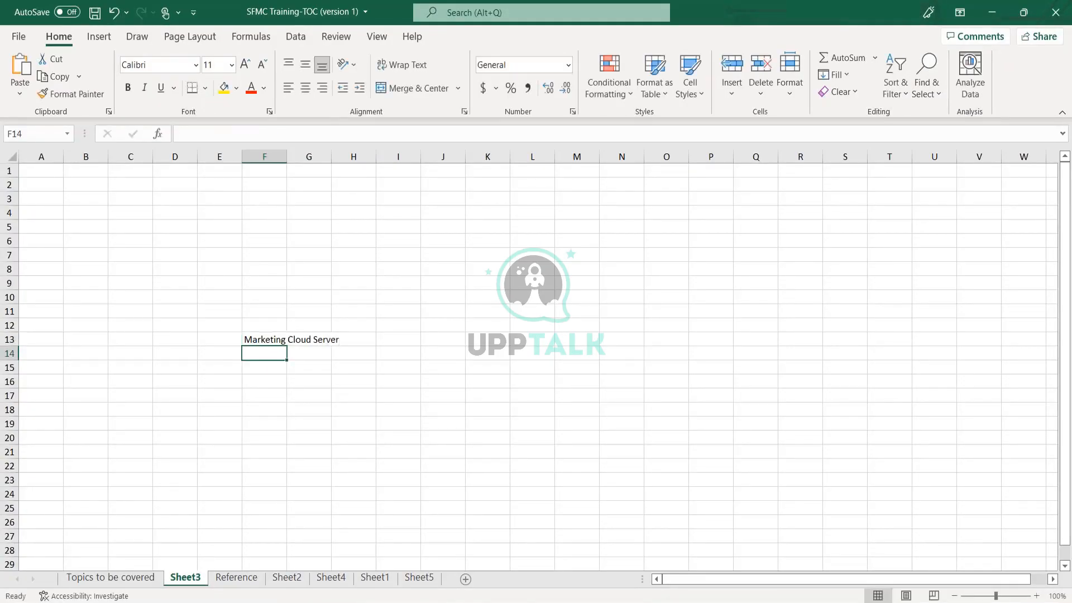
key("Up")
key("Right")
key("Right")
key("Right")
key("Right")
key("Right")
key("Right")
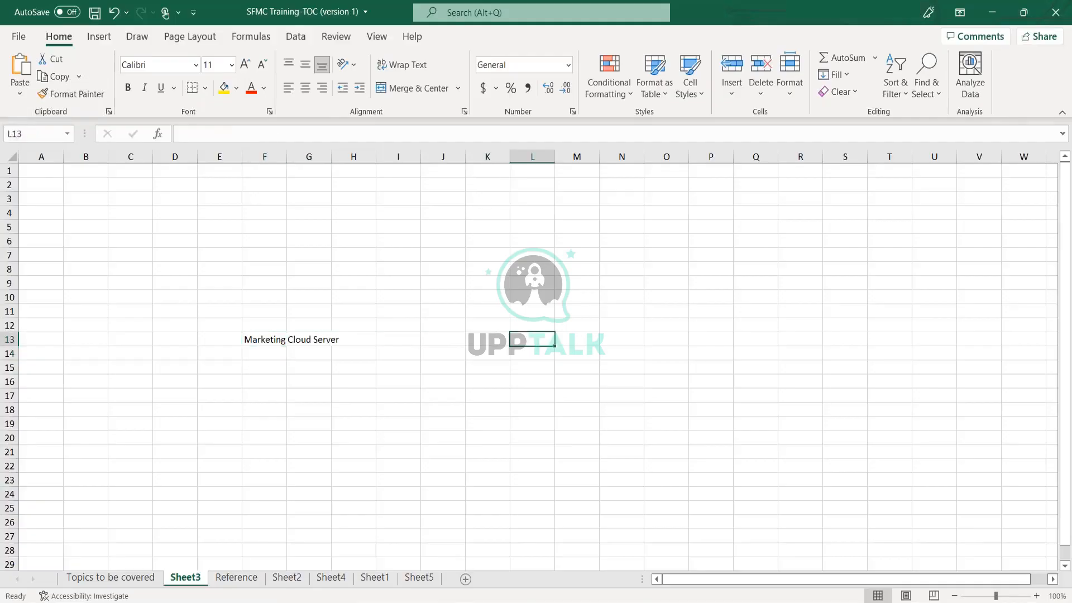
type("External")
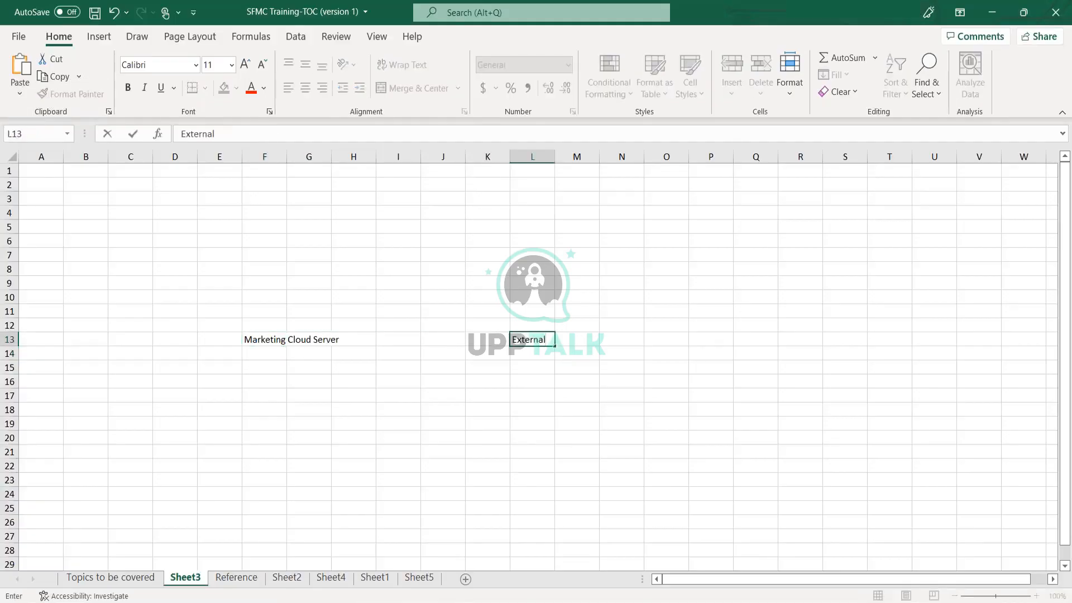
type(" System")
key("Return")
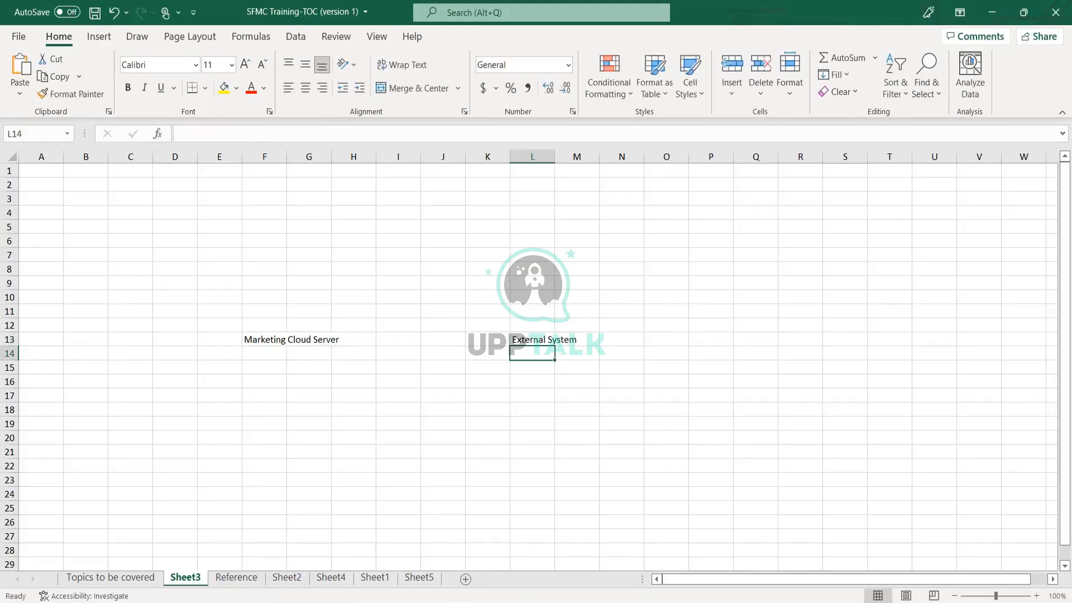
Auto-fit columns F and L to their new labels.
double_click(287, 154)
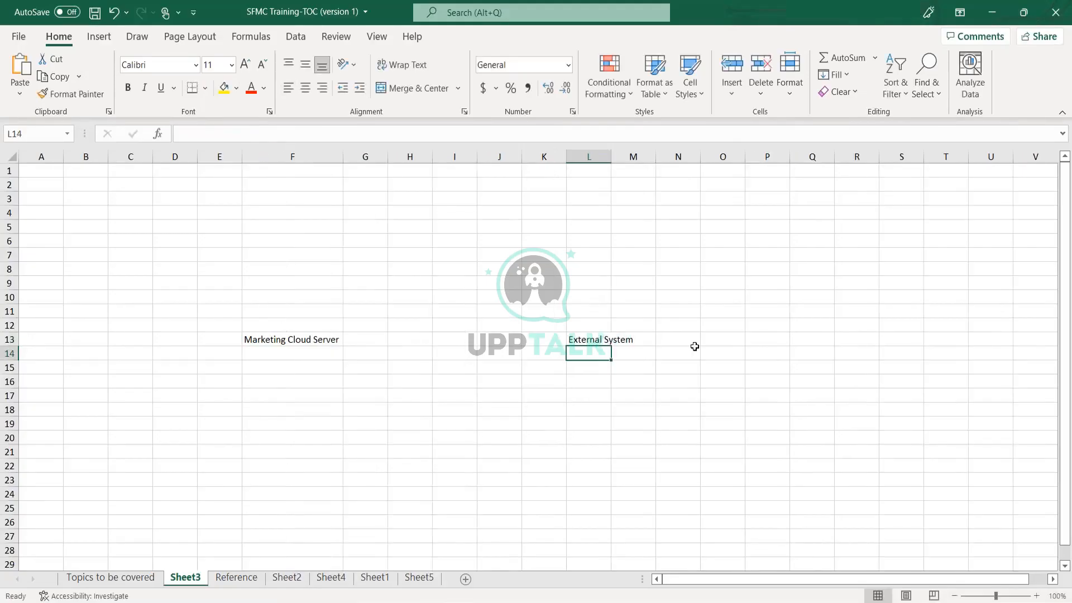
double_click(611, 158)
left_click(614, 342)
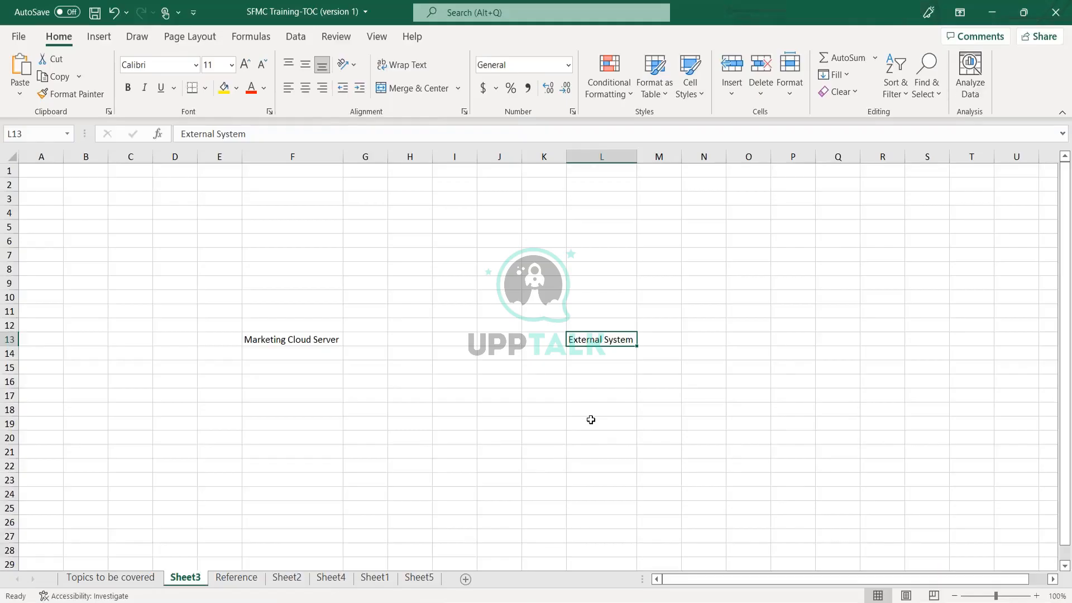
Merge and centre H4:I4 and enter 'FTP' there.
left_click(313, 338)
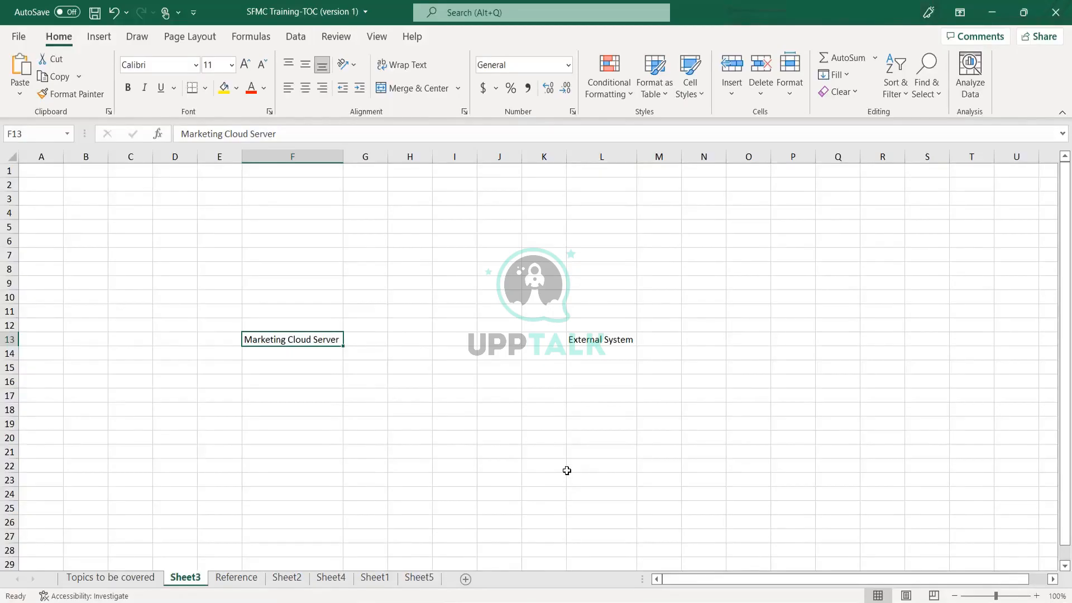
left_click(591, 342)
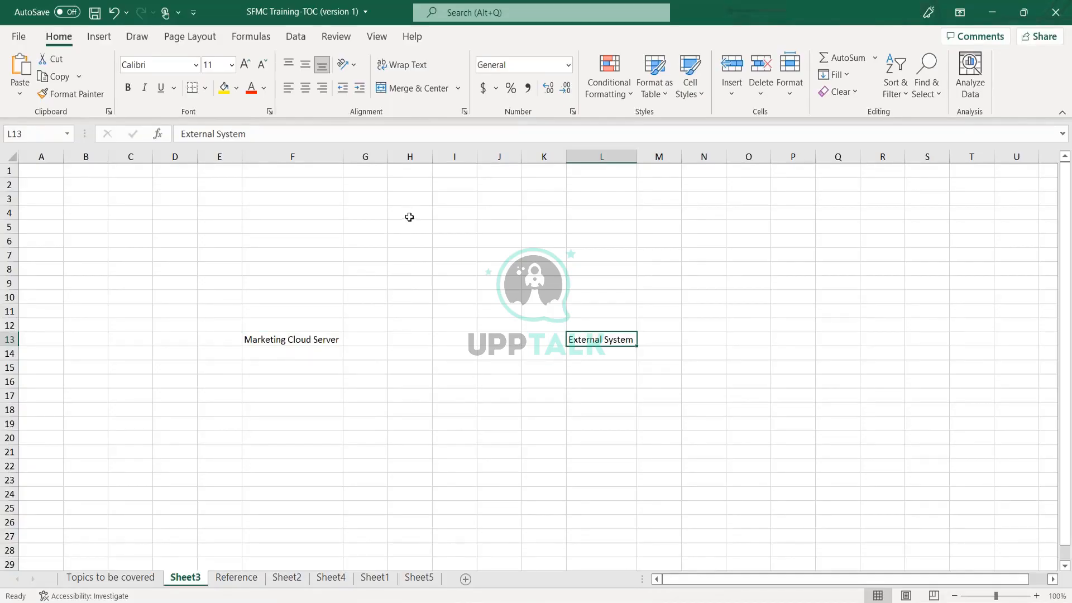
left_click_drag(409, 216, 437, 211)
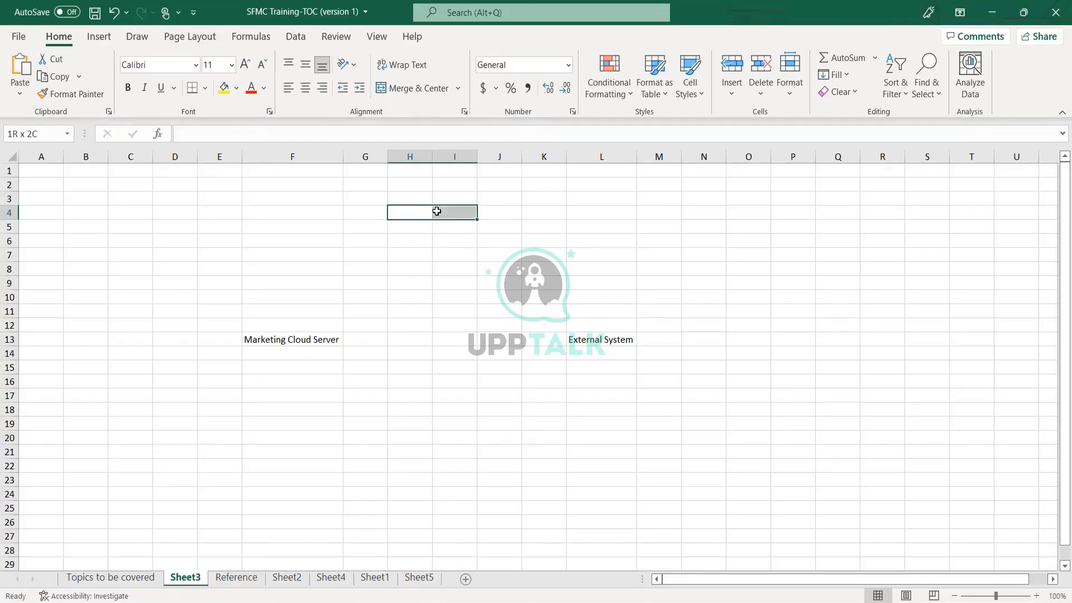
left_click(412, 88)
type("F")
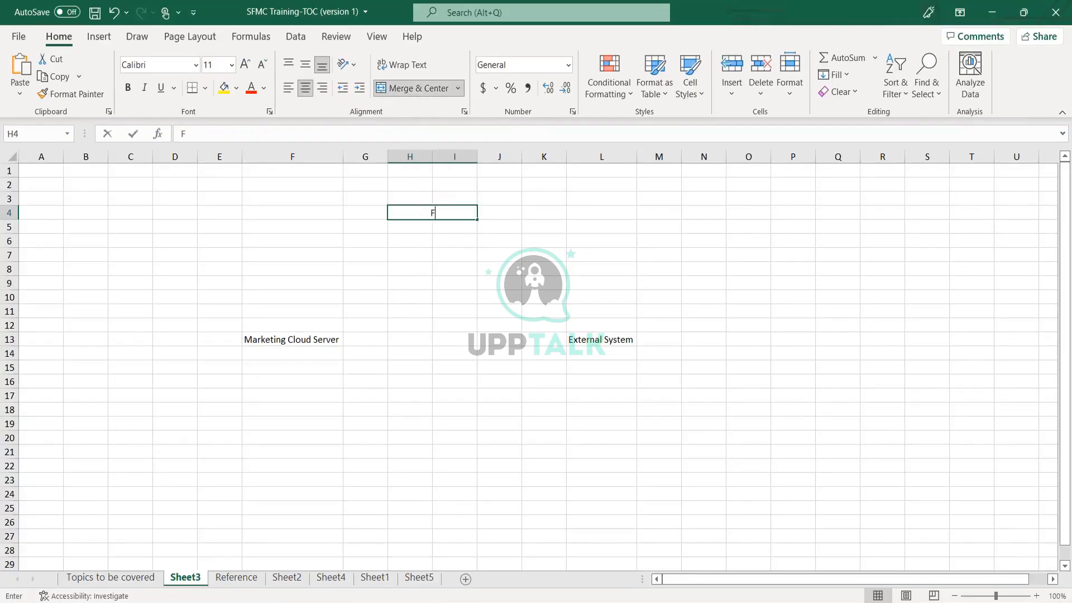
type("TP")
key("Return")
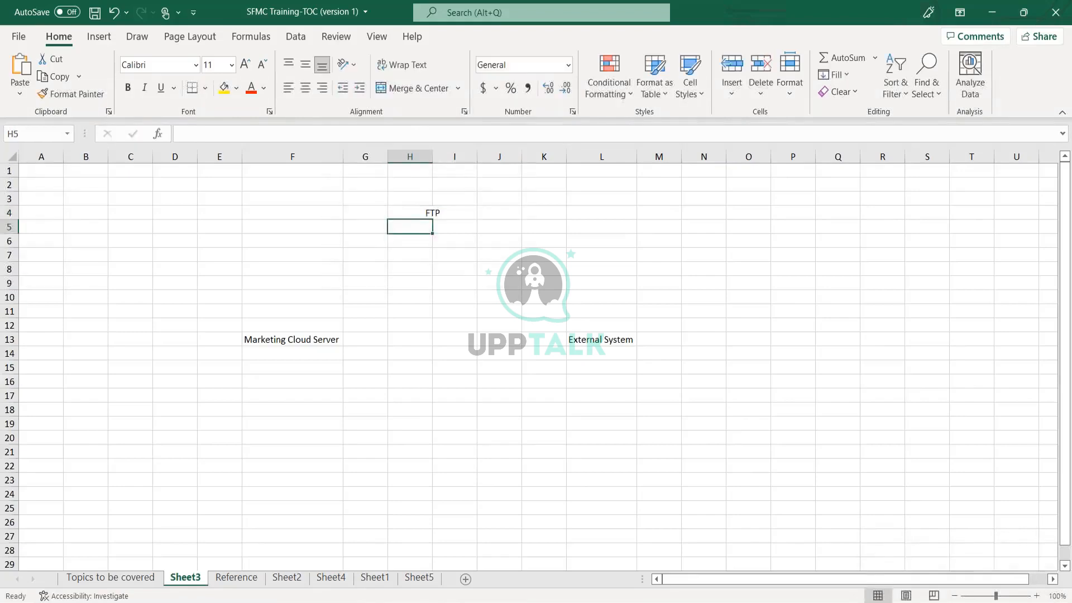
Enter 'Secure' in H3 and merge and centre it across H3:I3.
type("Secure")
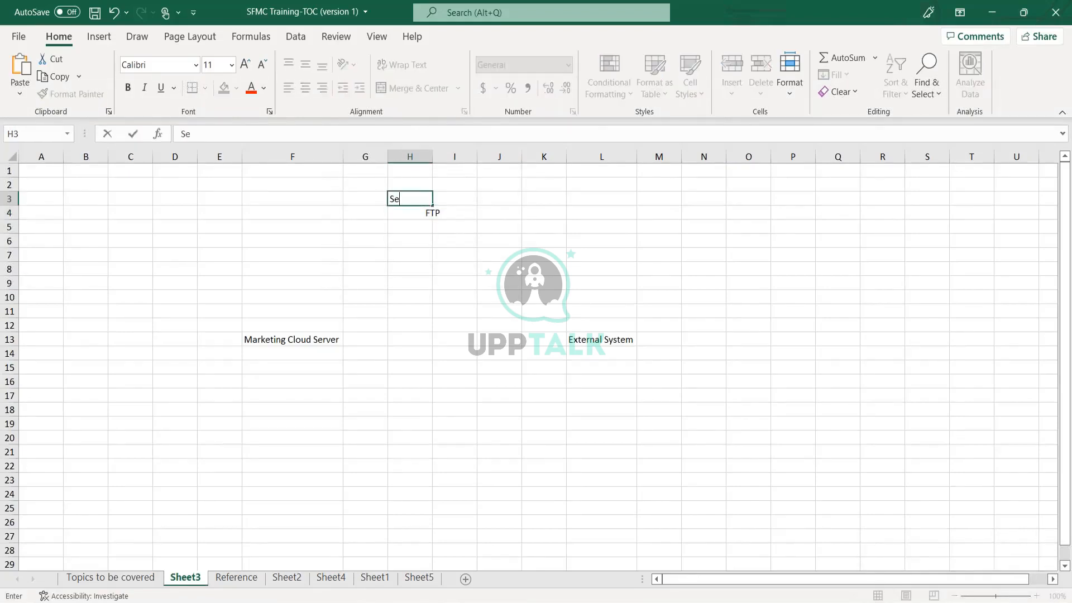
key("Return")
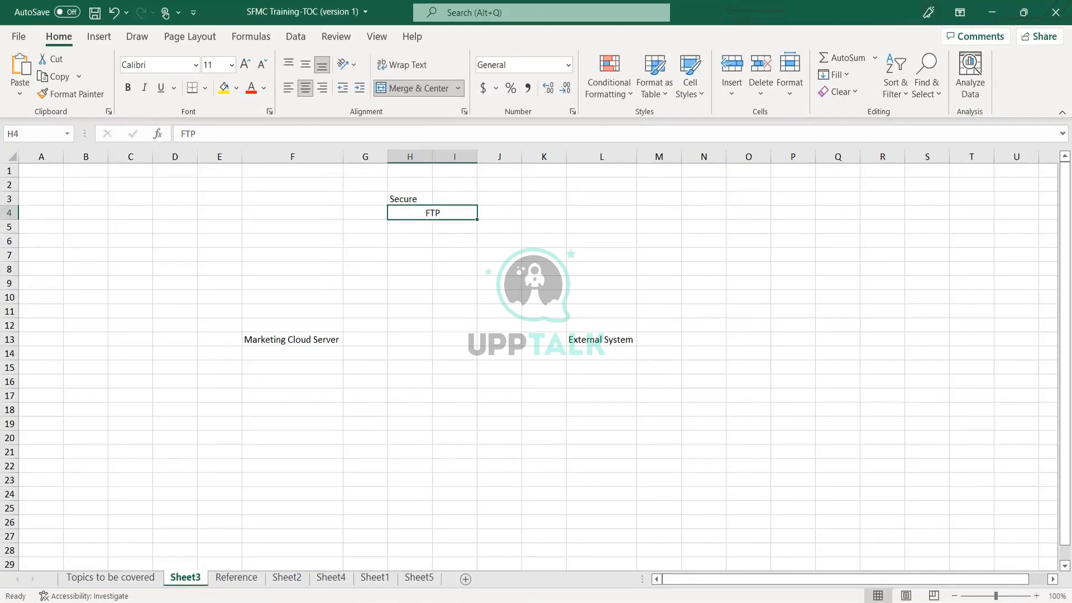
left_click(424, 198)
left_click_drag(425, 198, 443, 198)
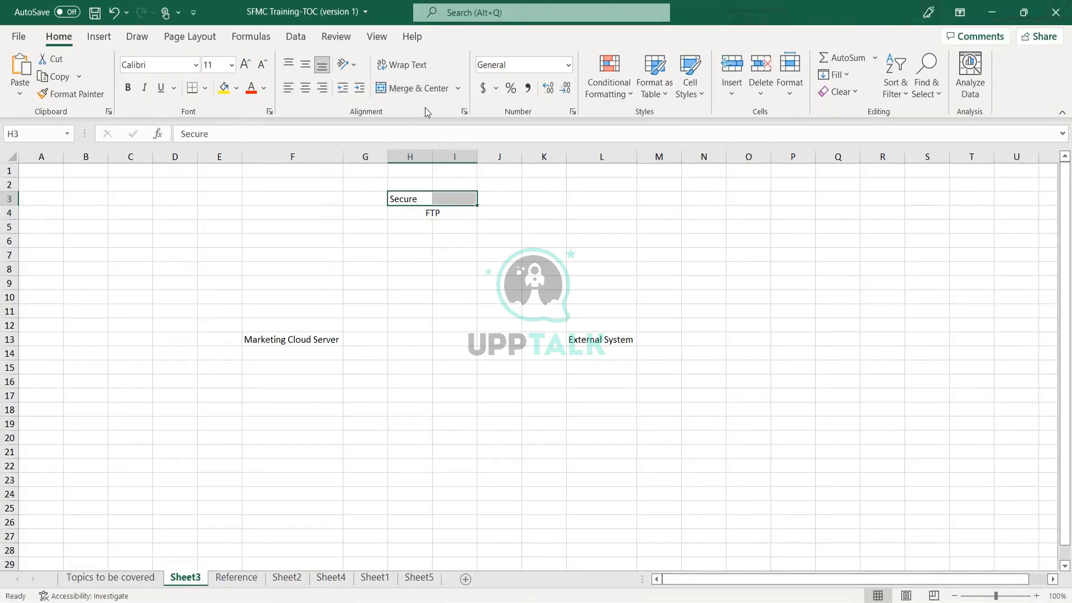
left_click(412, 87)
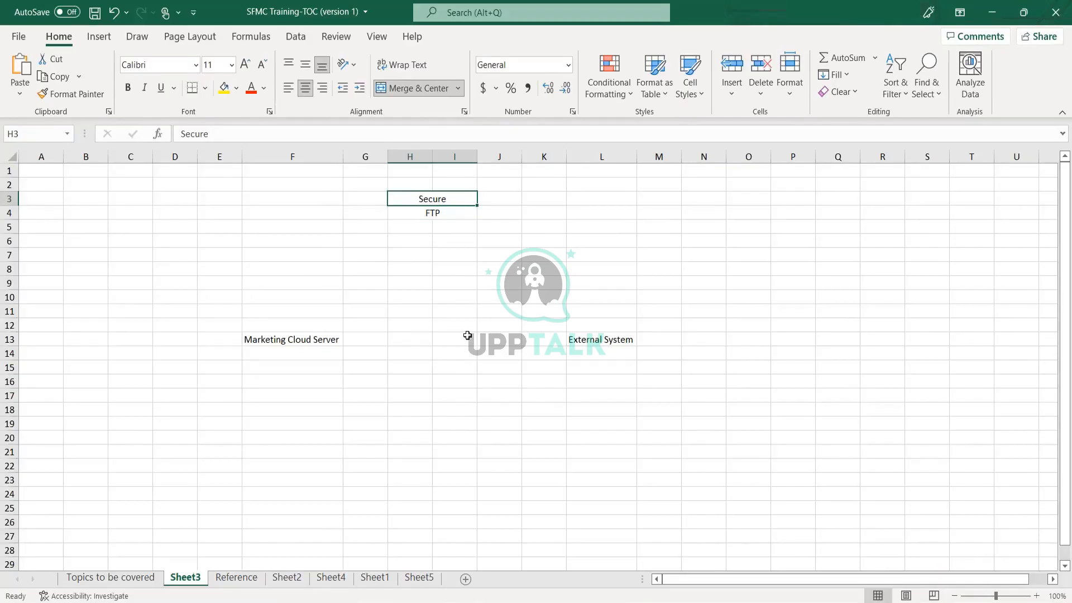
left_click(439, 217)
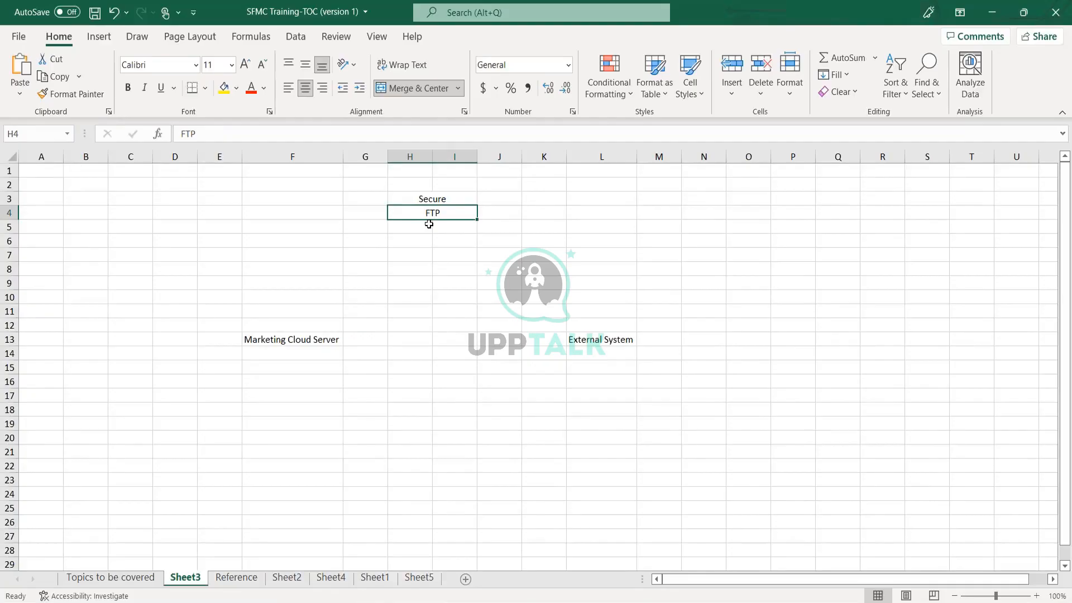
left_click(622, 346)
Place 'Secure' and 'FTP' in merged H:I cells (rows 3–4), between Marketing Cloud Server and External System.
left_click(433, 209)
left_click(322, 341)
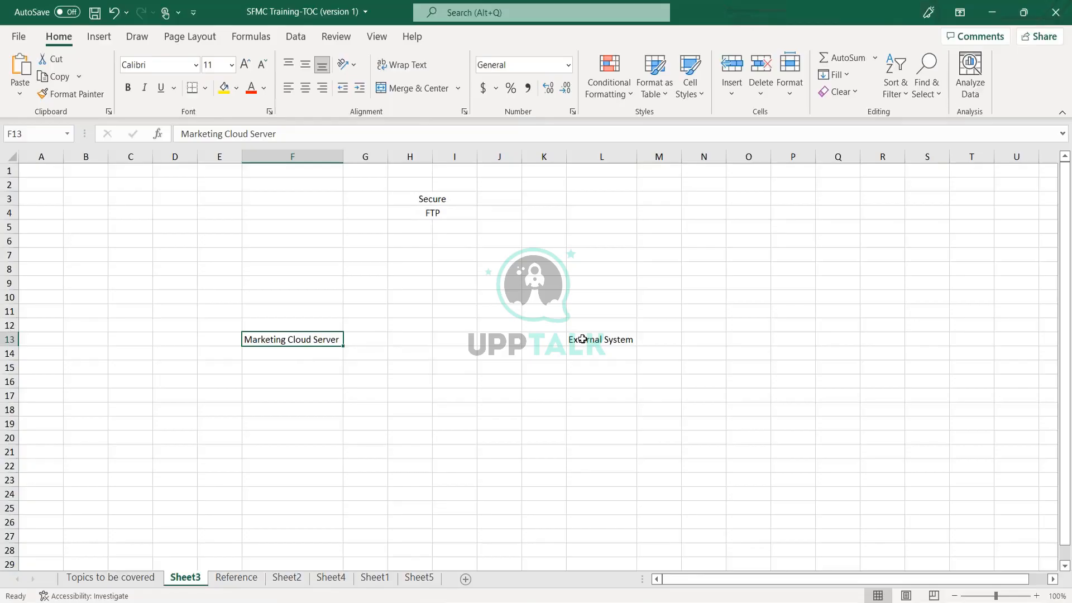
left_click(606, 341)
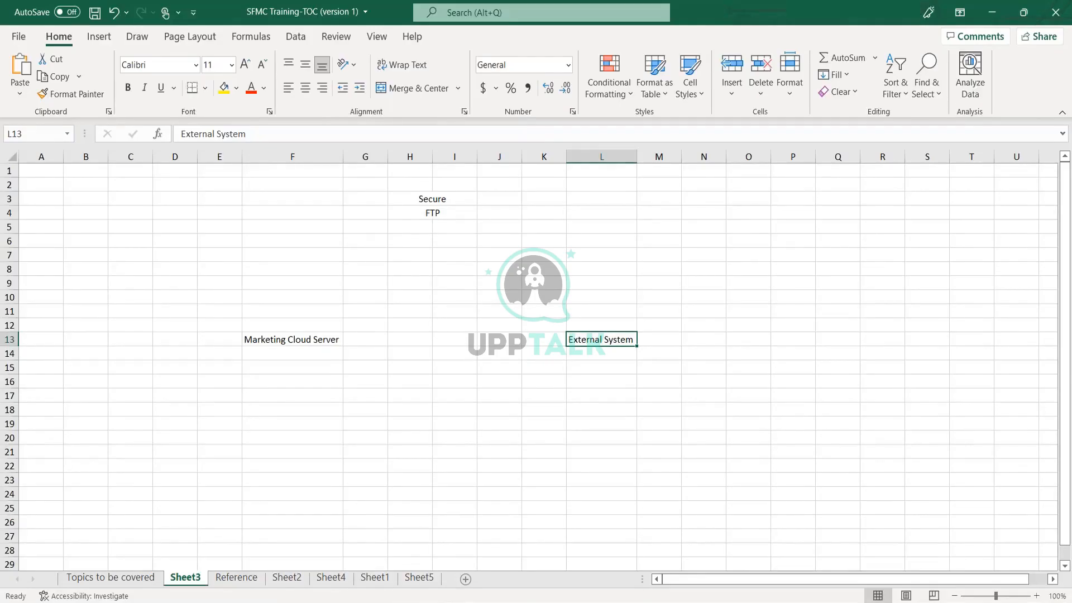
left_click(511, 411)
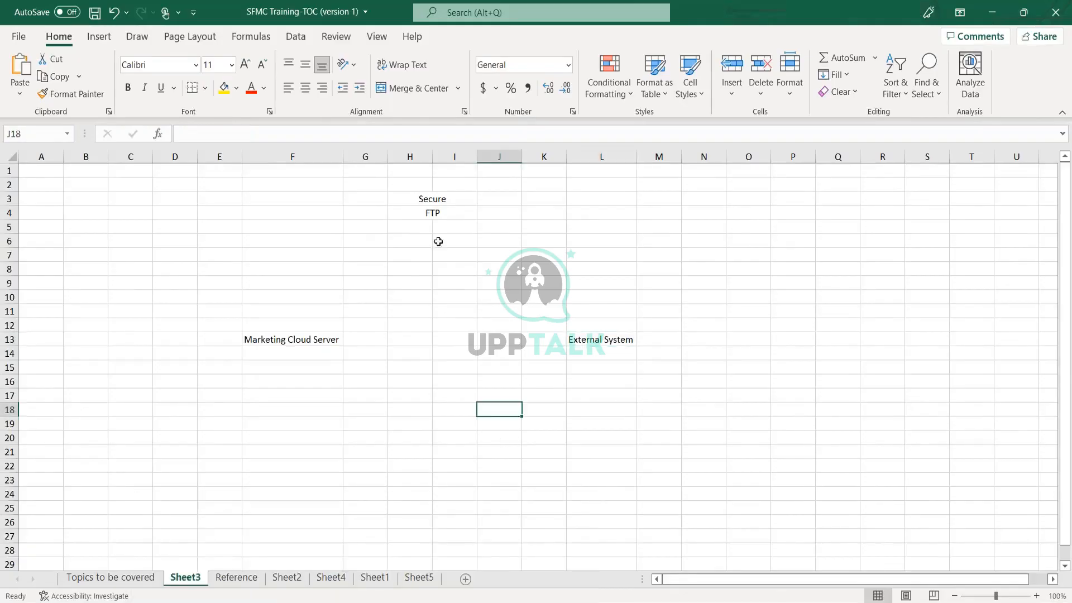
left_click(439, 201)
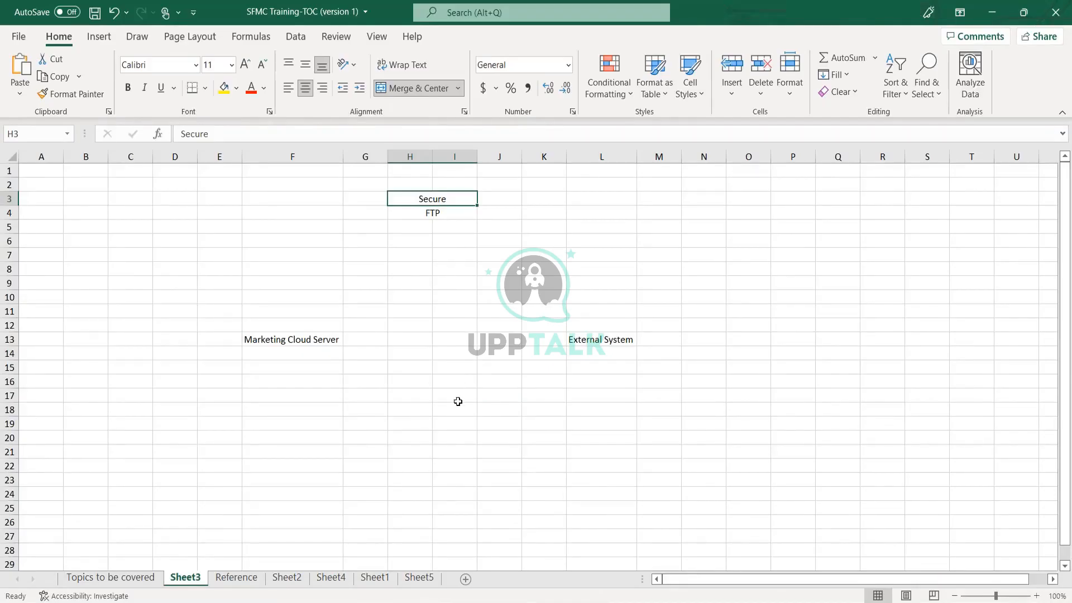
left_click_drag(413, 186, 449, 184)
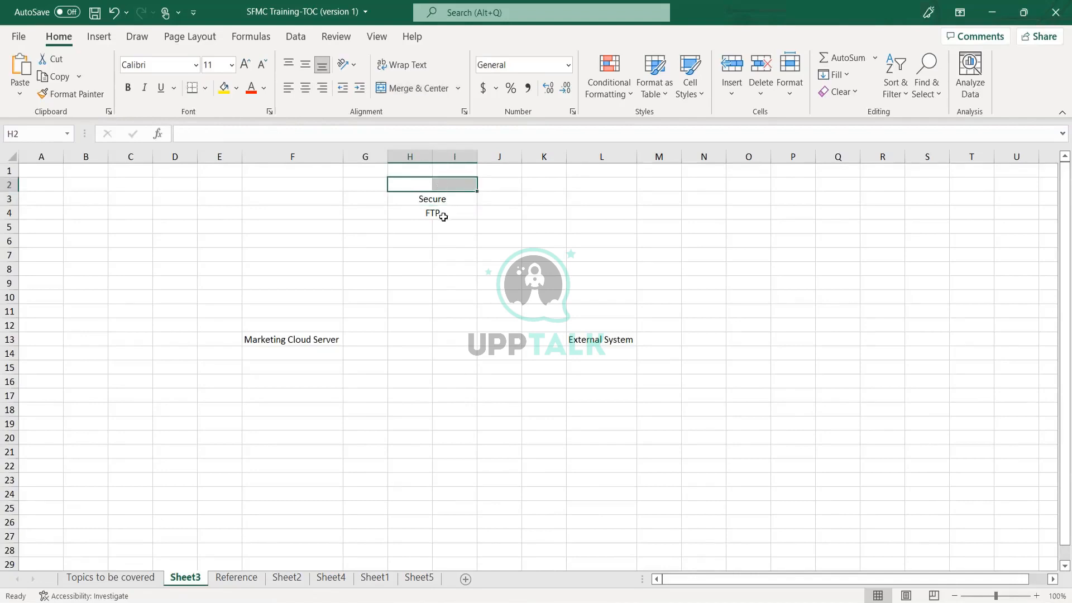
left_click(443, 217)
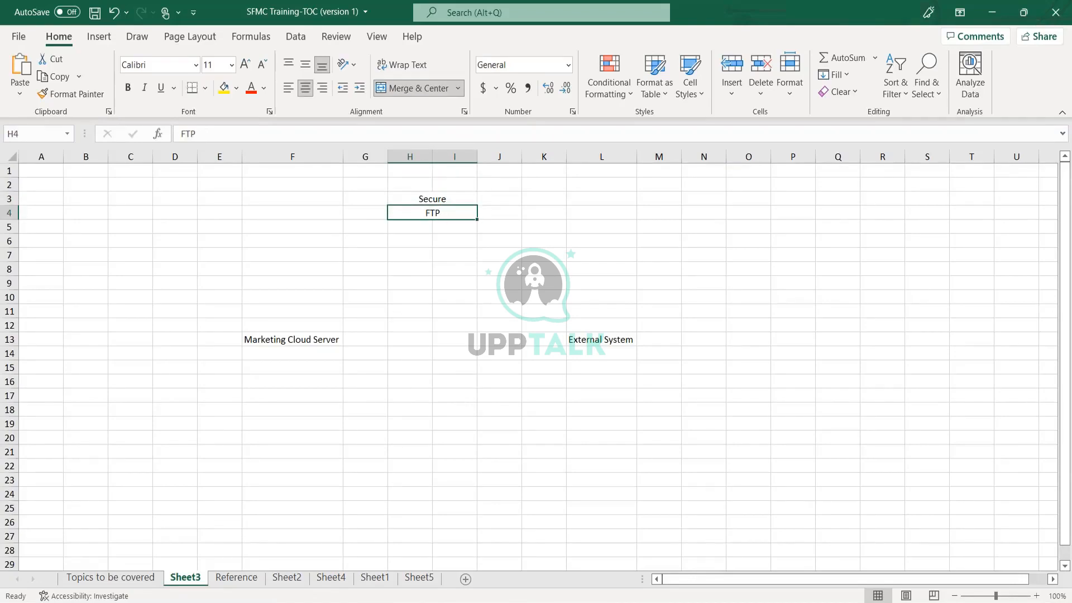
Look up and select the account's MID number in the Marketing Cloud account popup.
left_click(361, 602)
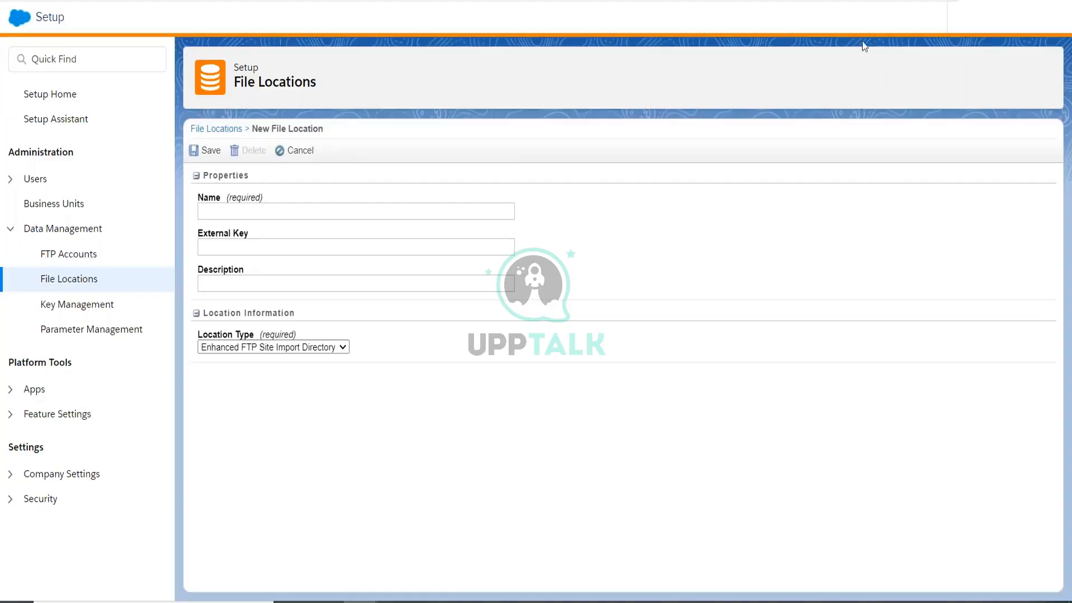
mouse_move(905, 34)
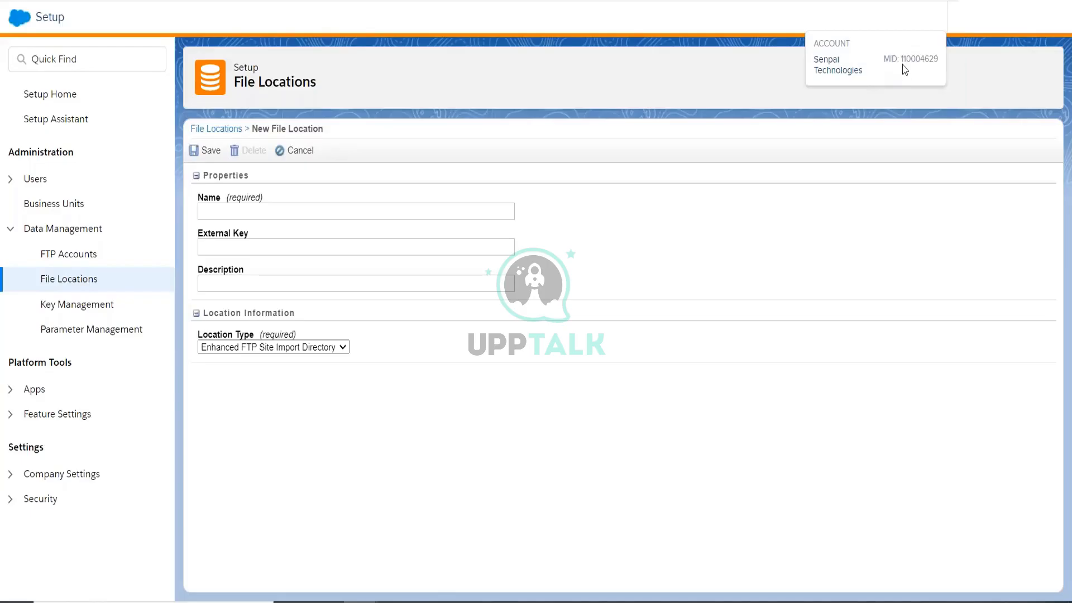
left_click_drag(902, 61, 935, 65)
left_click(925, 62)
double_click(923, 62)
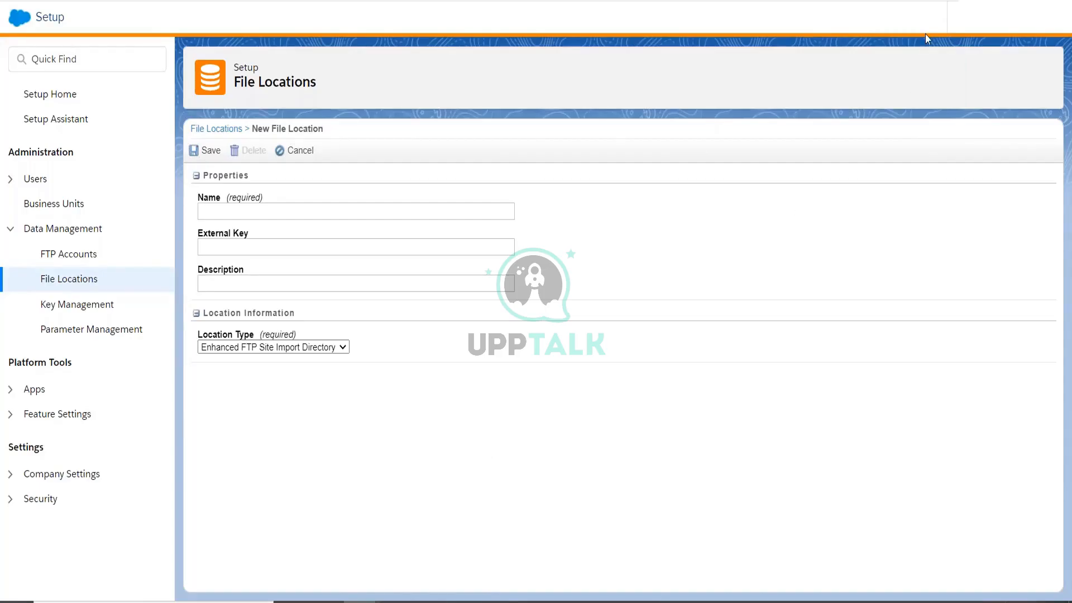
mouse_move(929, 32)
Visit the FTP Accounts and File Locations pages in Setup, then return to Excel.
left_click(64, 262)
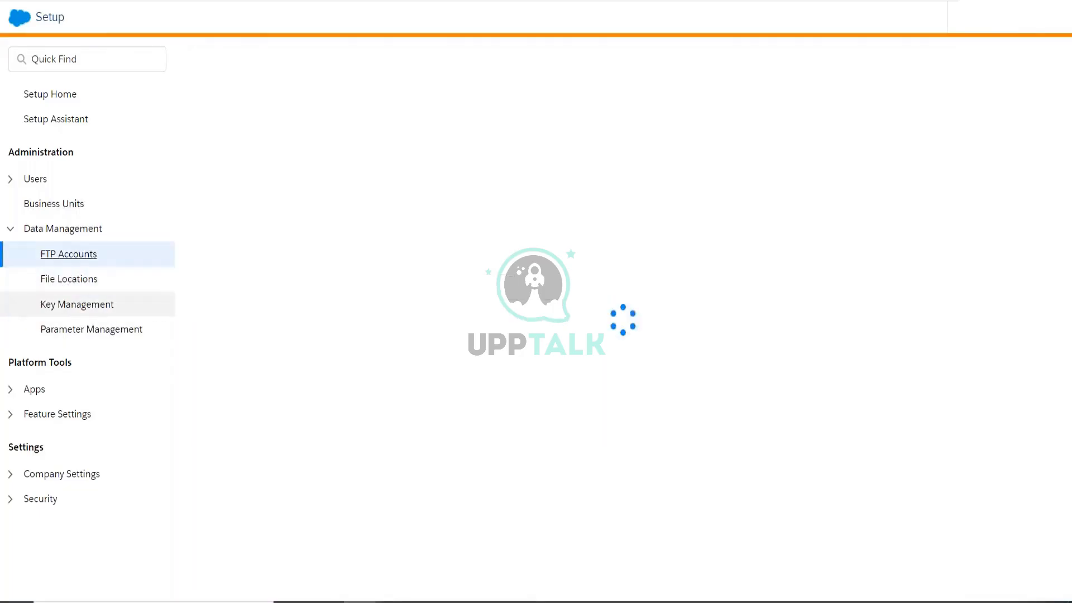
left_click(1011, 22)
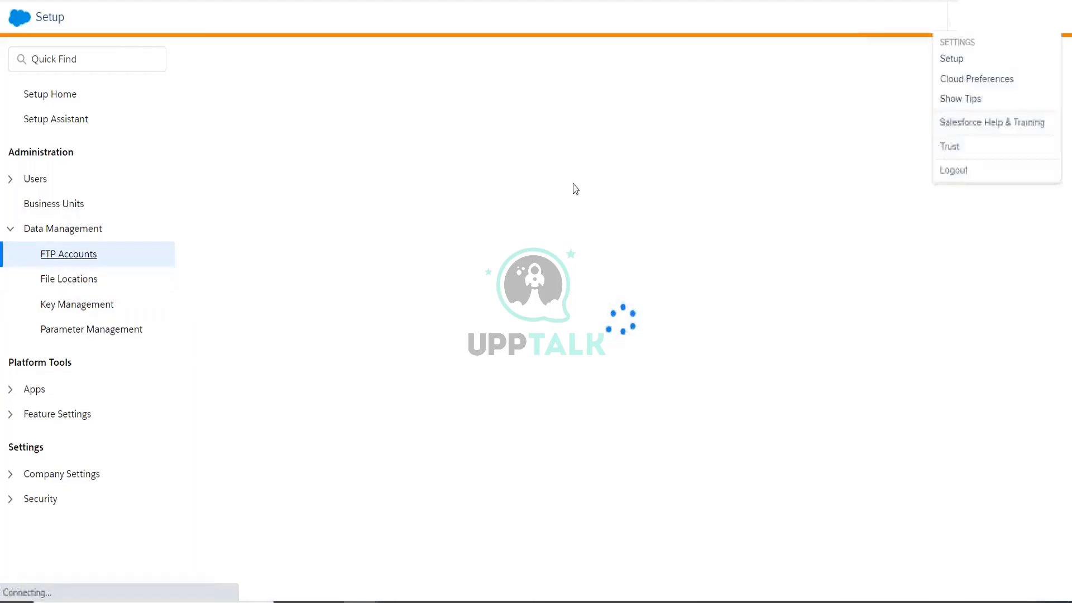
left_click(88, 288)
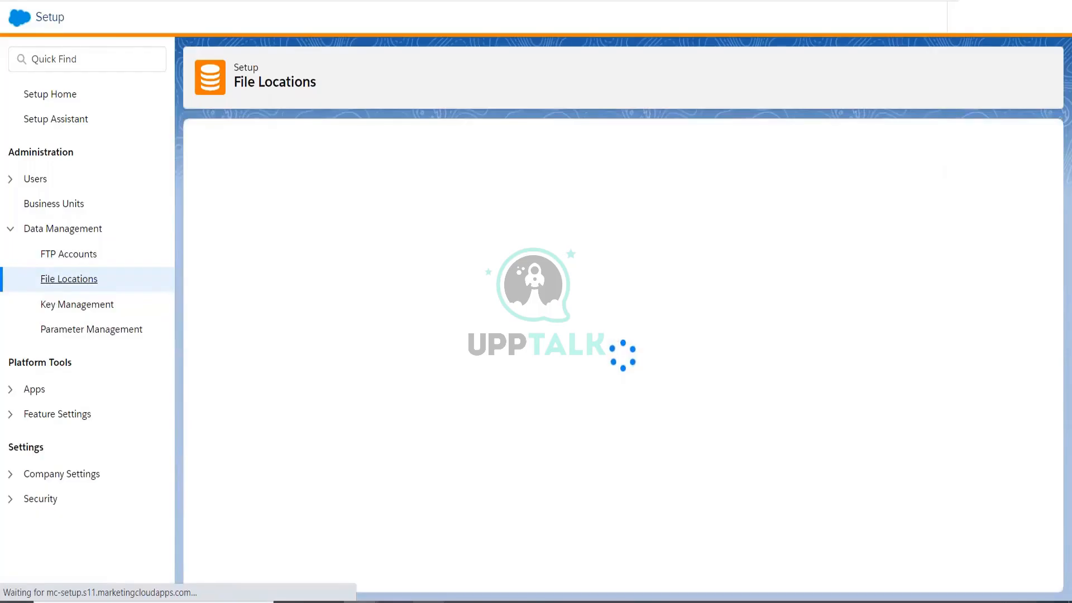
left_click(430, 602)
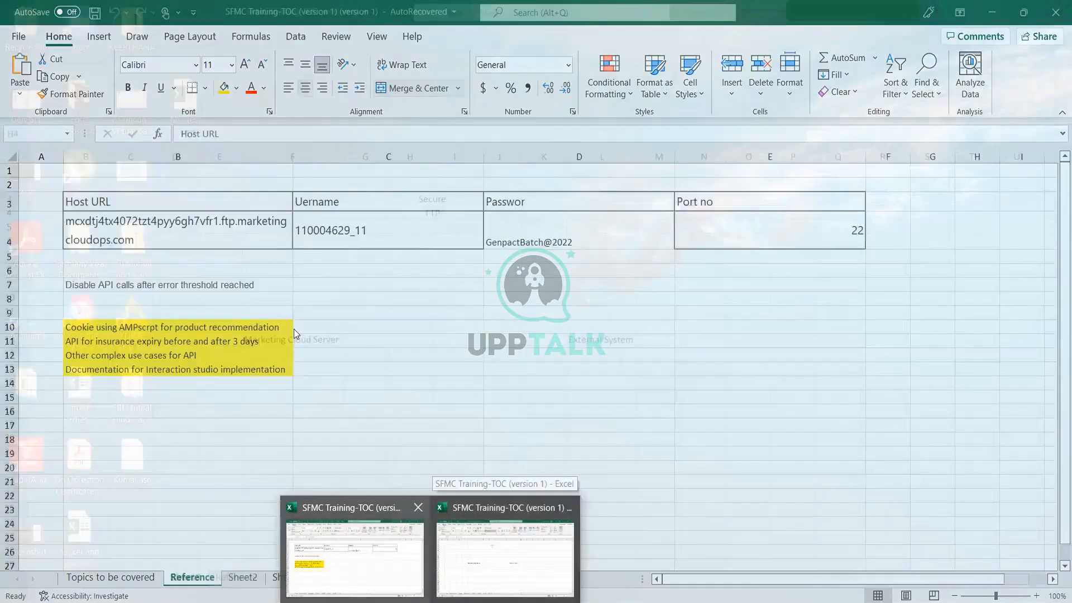
Revisit the FTP Accounts page in Marketing Cloud Setup.
left_click(382, 553)
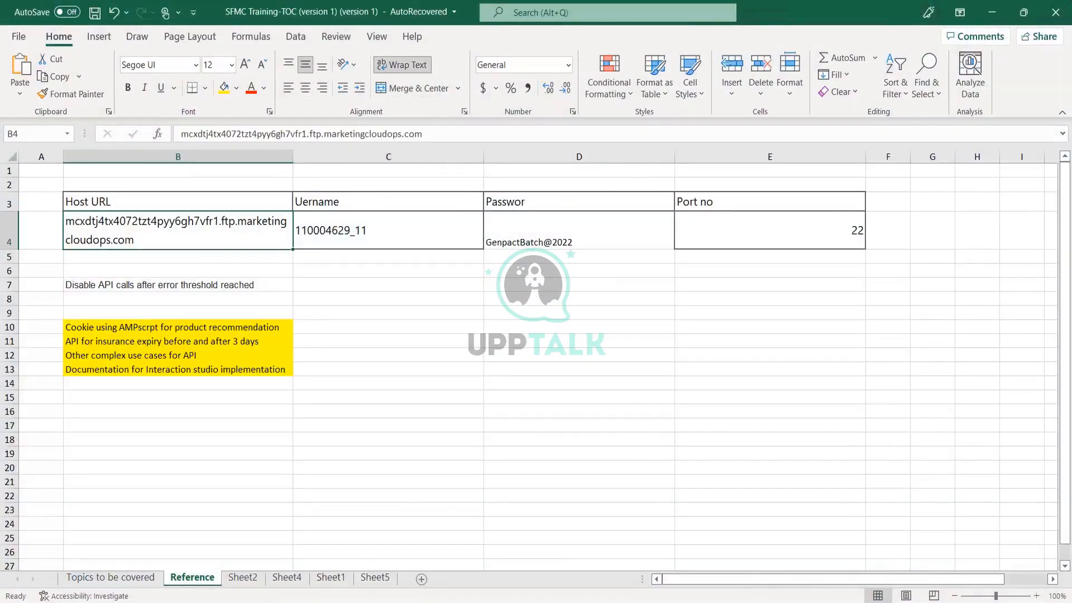
left_click(363, 595)
left_click(516, 550)
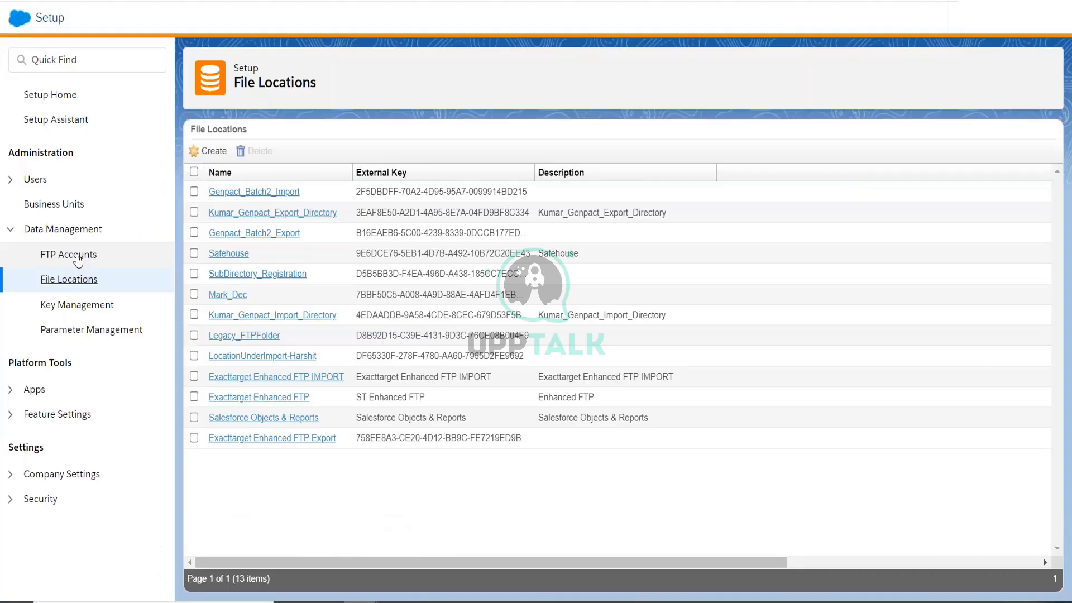
left_click(78, 257)
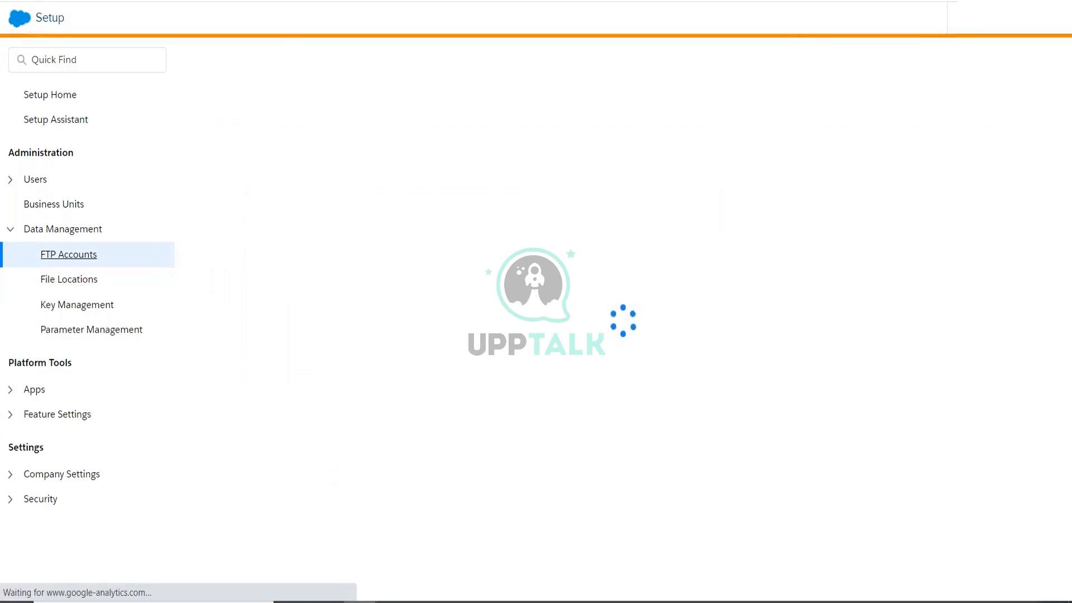
mouse_move(388, 601)
mouse_move(428, 600)
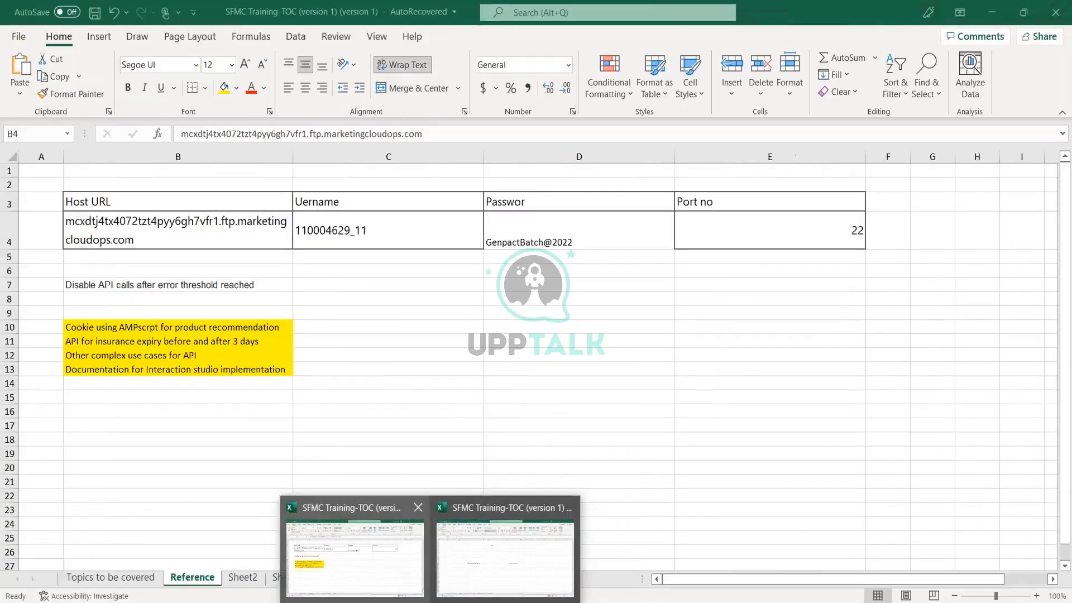
Review the SFTP username, password and port on the Reference sheet, select B3:E4, and launch FileZilla.
left_click(480, 575)
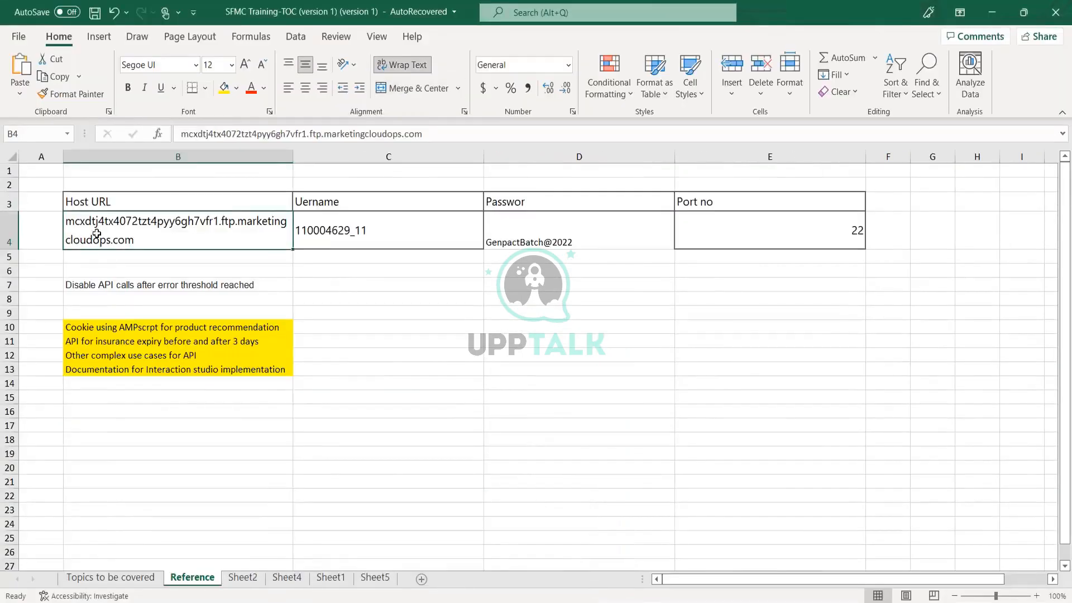
left_click(329, 235)
left_click(504, 242)
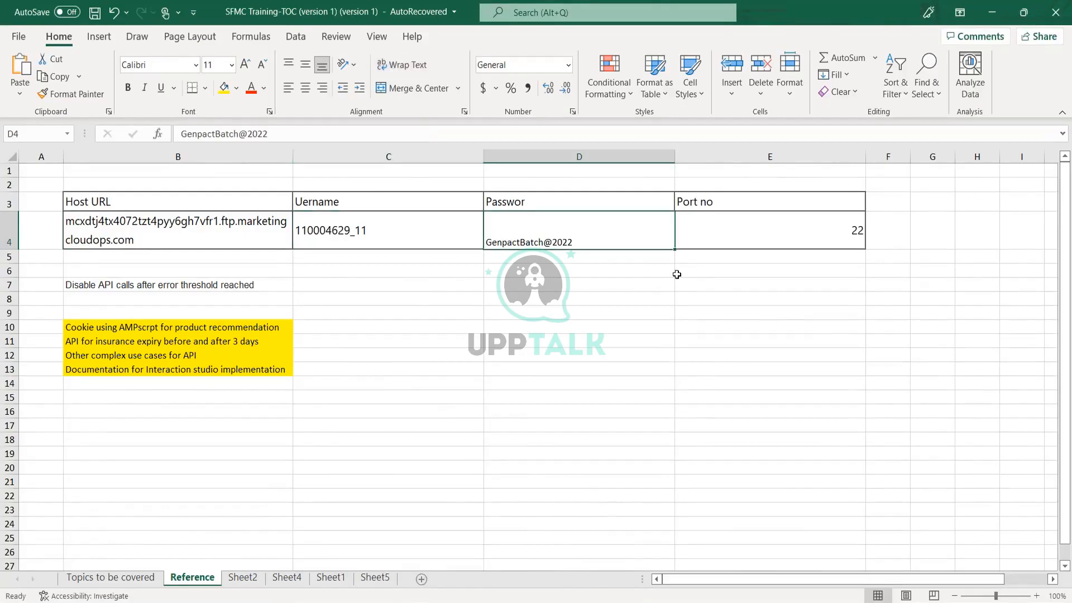
left_click(742, 235)
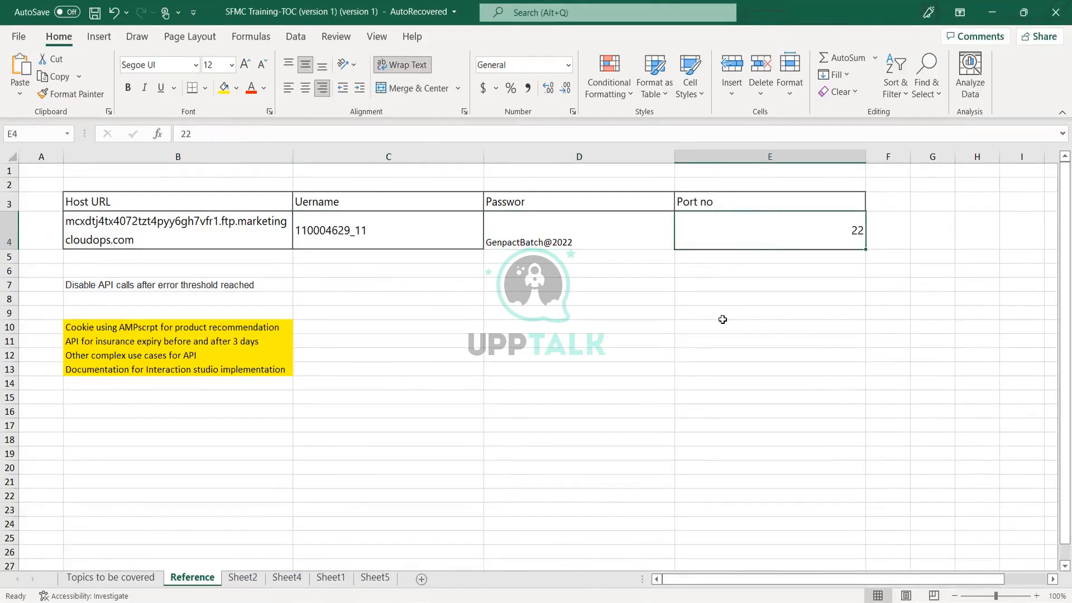
left_click_drag(203, 209, 692, 223)
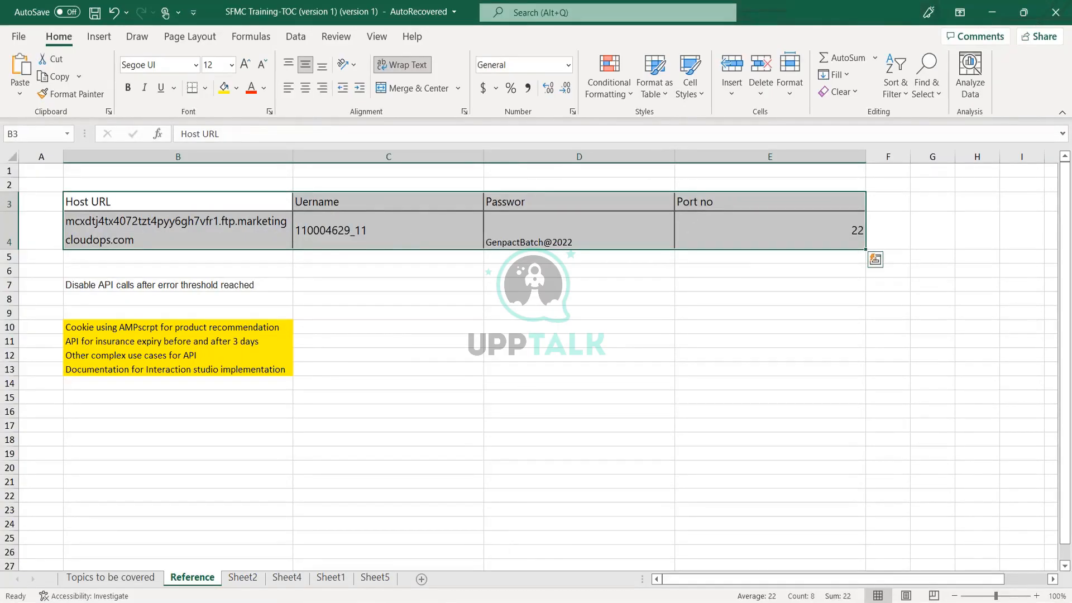
left_click(534, 602)
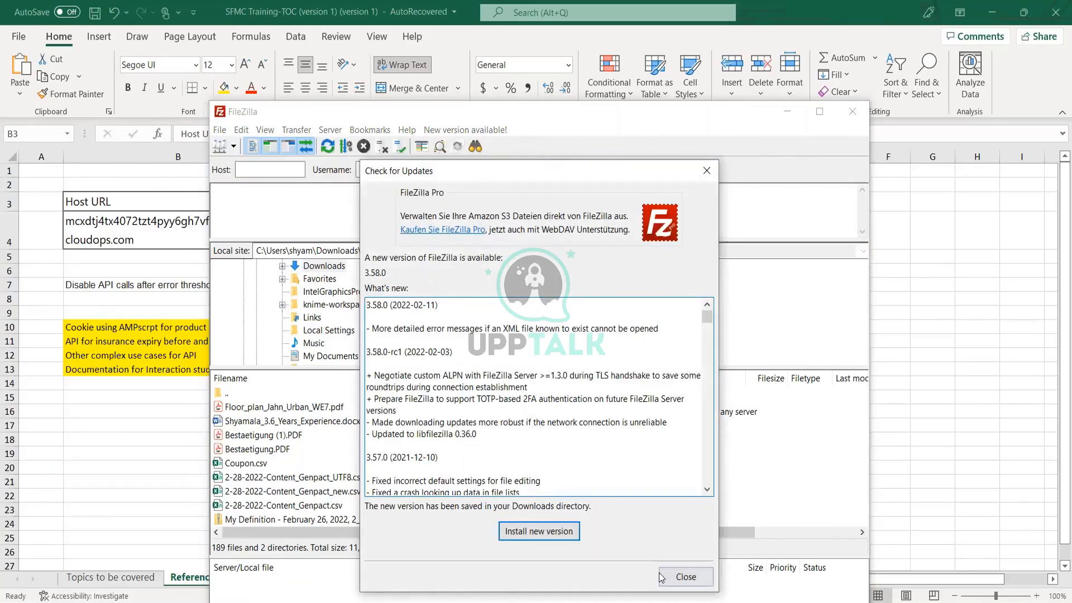
Dismiss the update notice and copy the host URL from B4 into FileZilla's Host field.
left_click(661, 574)
left_click(140, 238)
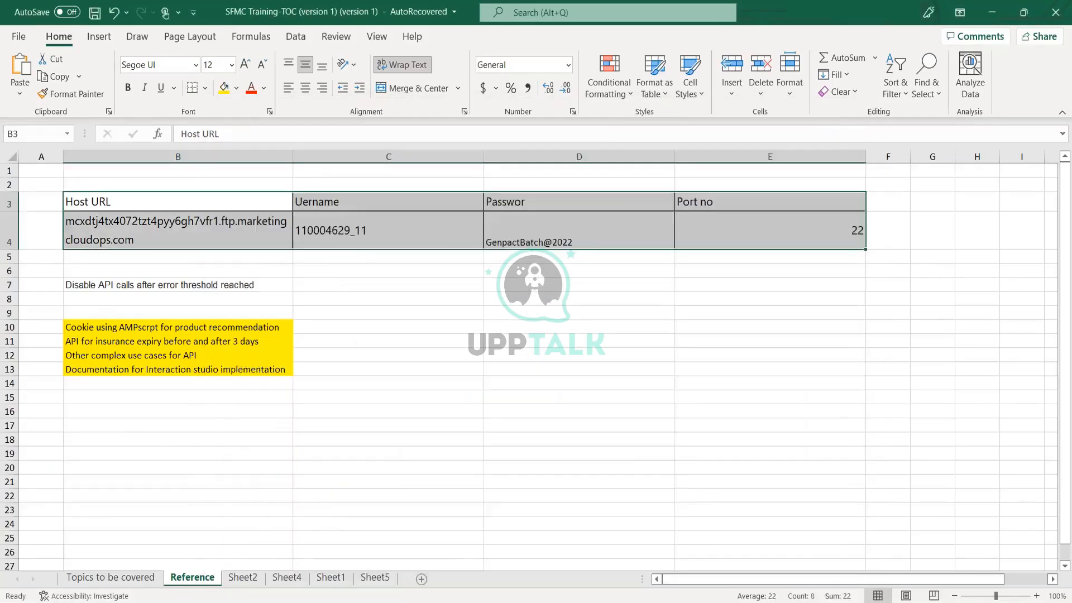
key("ctrl+c")
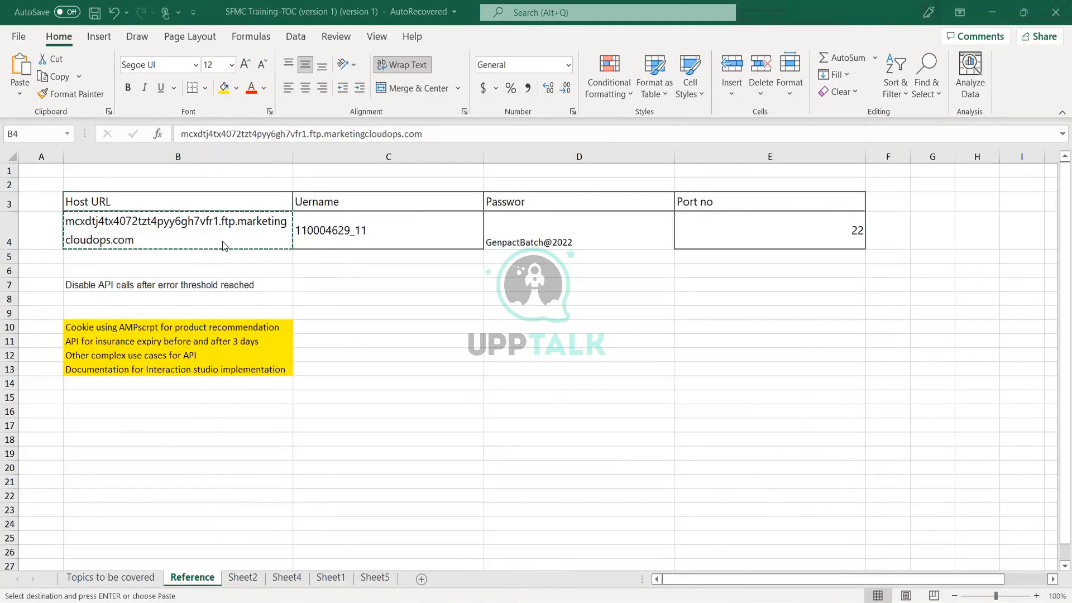
key("alt+Tab")
key("ctrl+v")
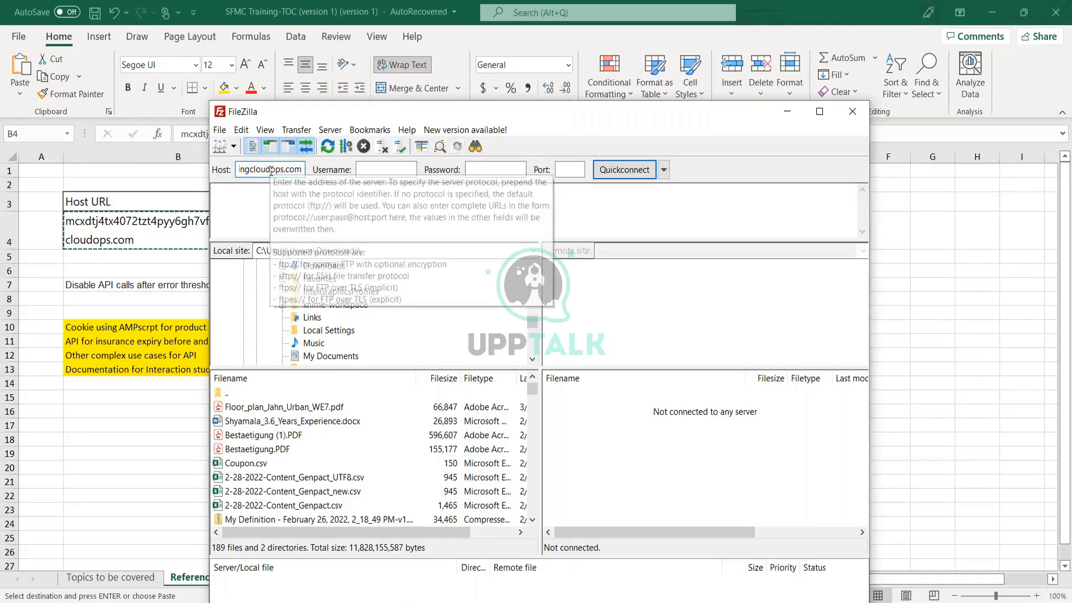
Copy the username from C4 into FileZilla's Username field.
key("alt+Tab")
left_click(313, 230)
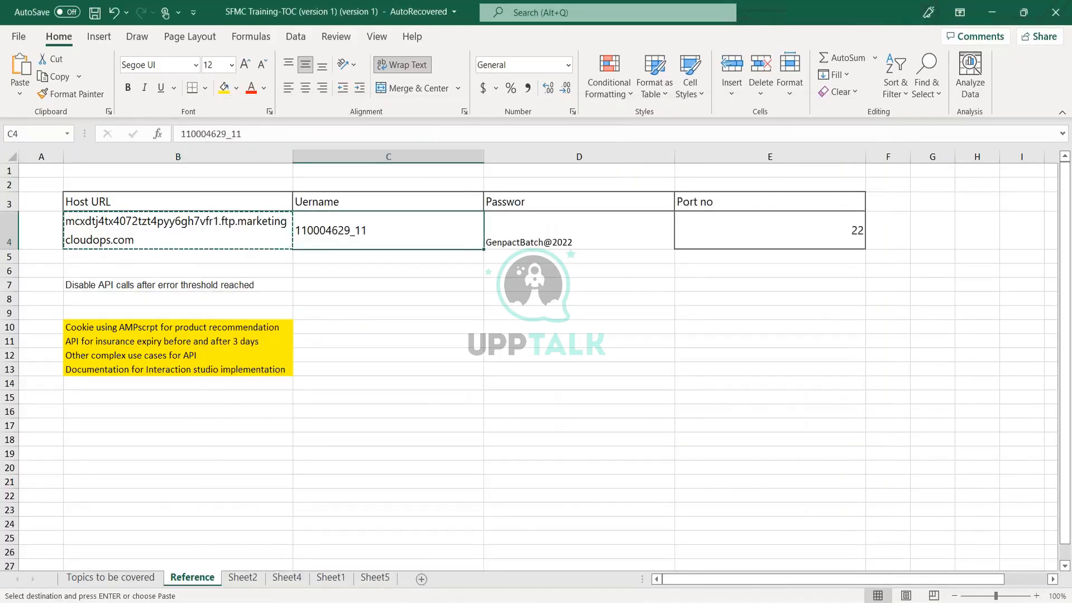
key("ctrl+c")
key("alt+Tab")
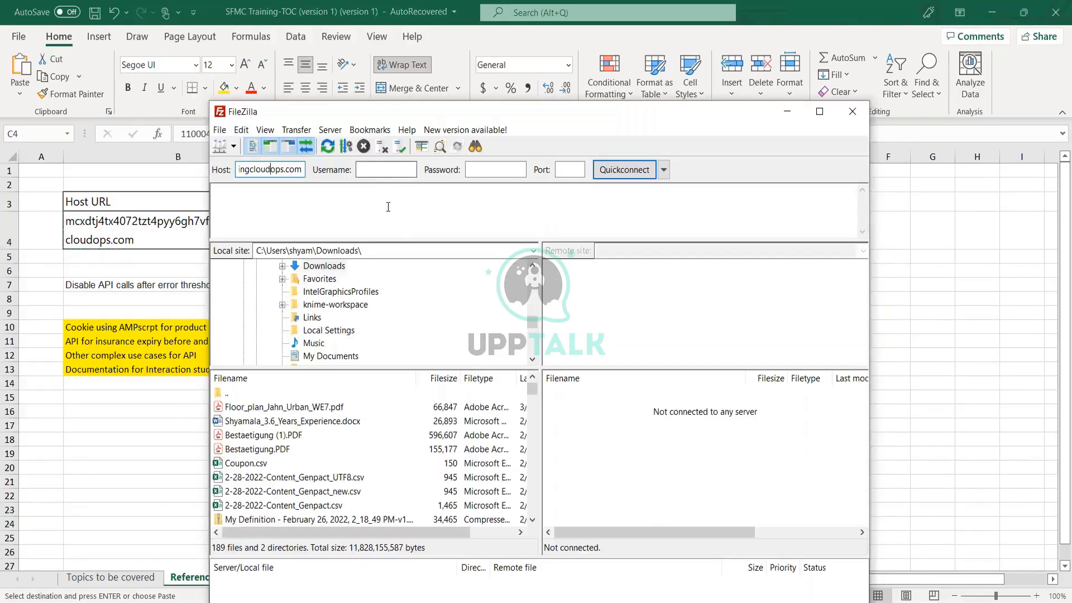
key("Tab")
key("ctrl+v")
Copy the account password from D4 into FileZilla's Password field.
key("alt+Tab")
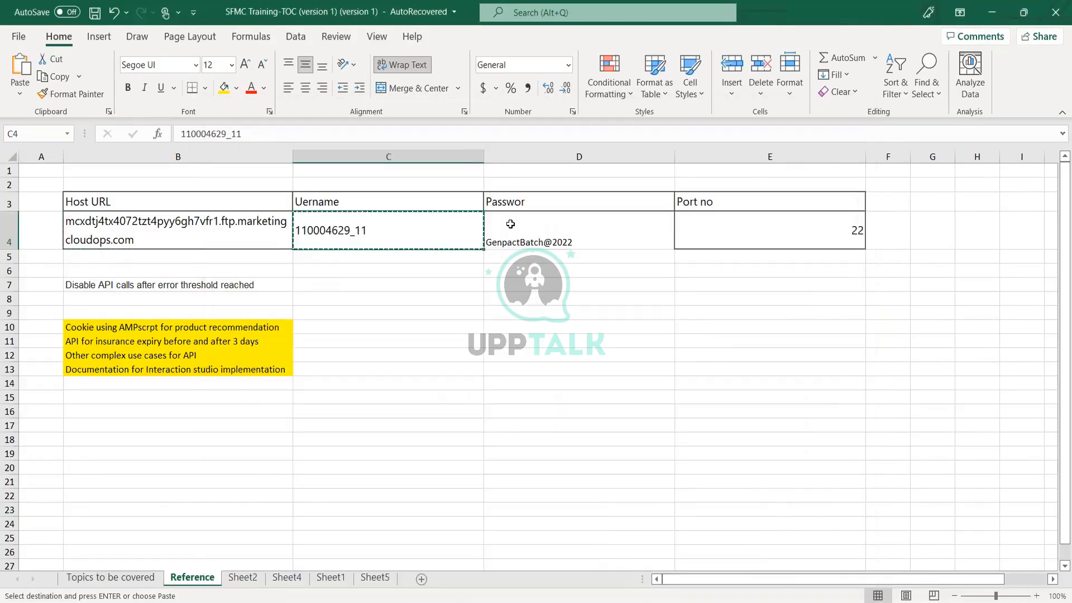
left_click(511, 222)
key("ctrl+c")
key("alt+Tab")
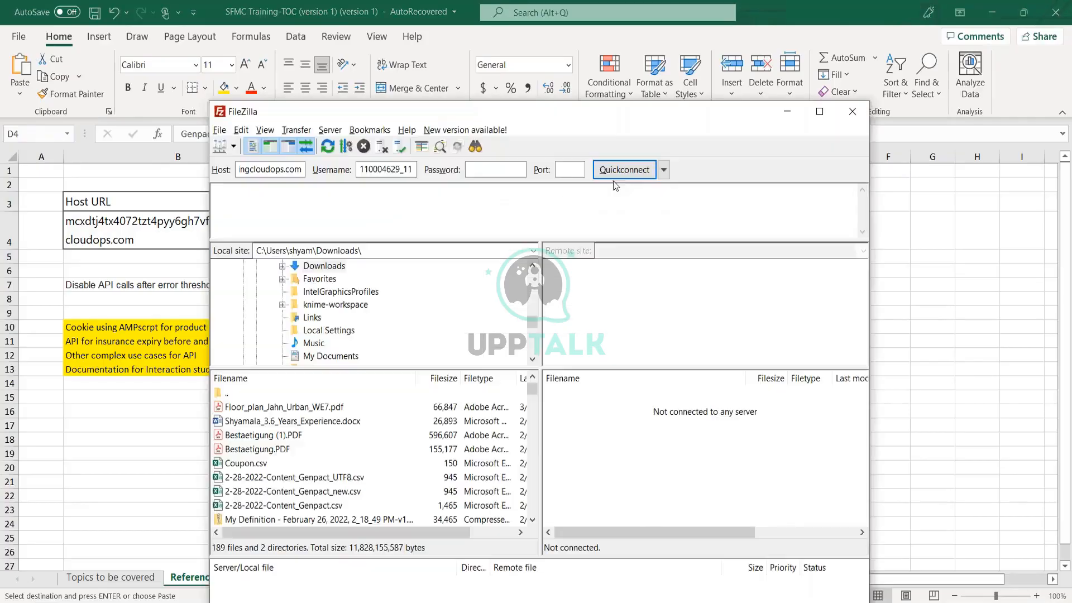
key("Tab")
key("ctrl+v")
key("Tab")
Set the port to 22, confirming against the sheet, and start the Quickconnect.
type("22")
key("alt+Tab")
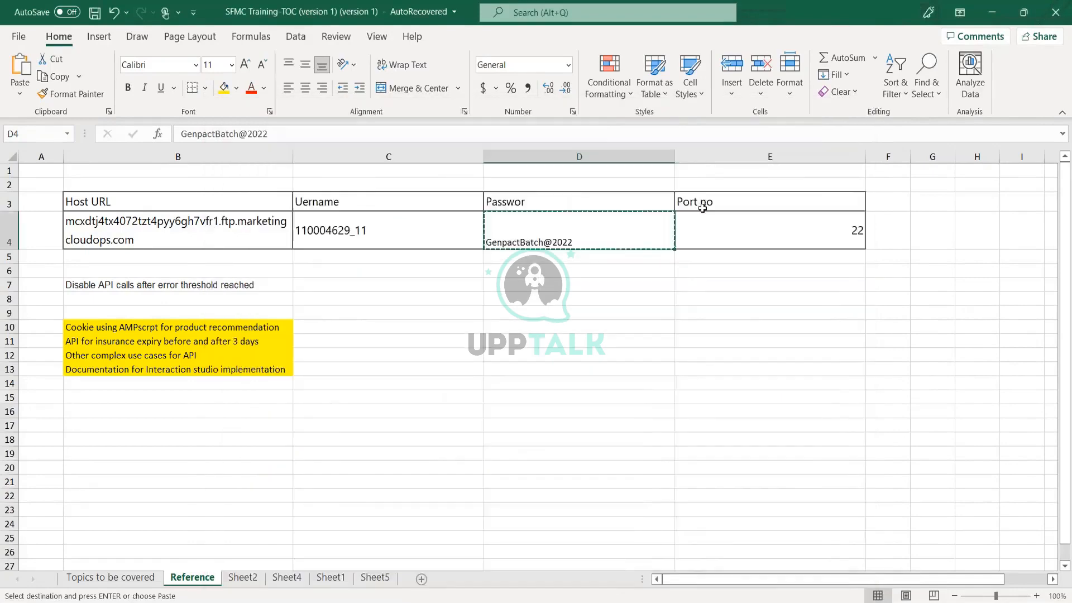
left_click(702, 208)
key("alt+Tab")
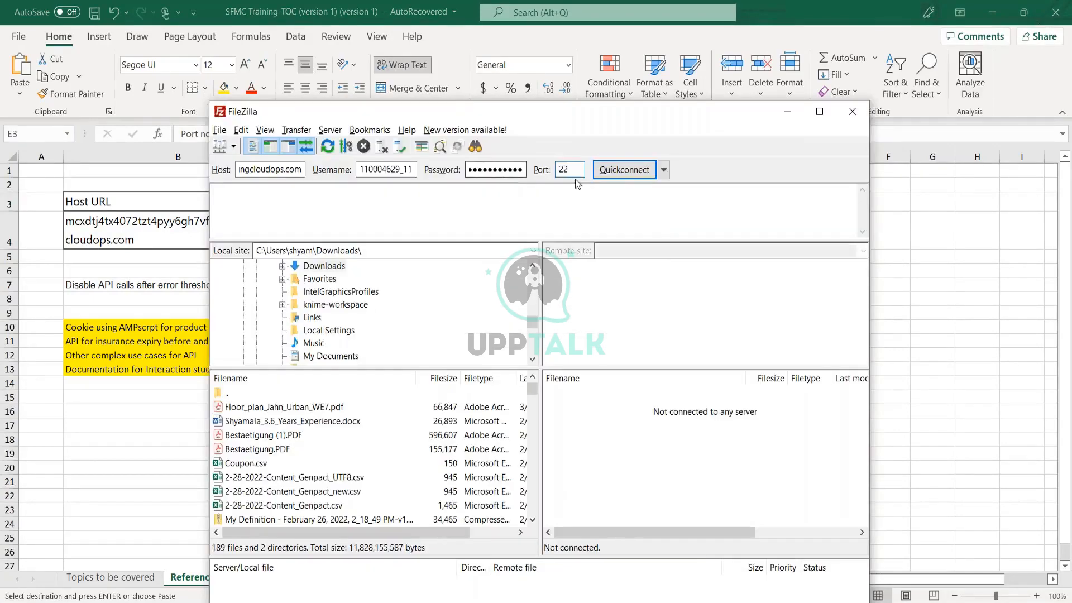
left_click(619, 174)
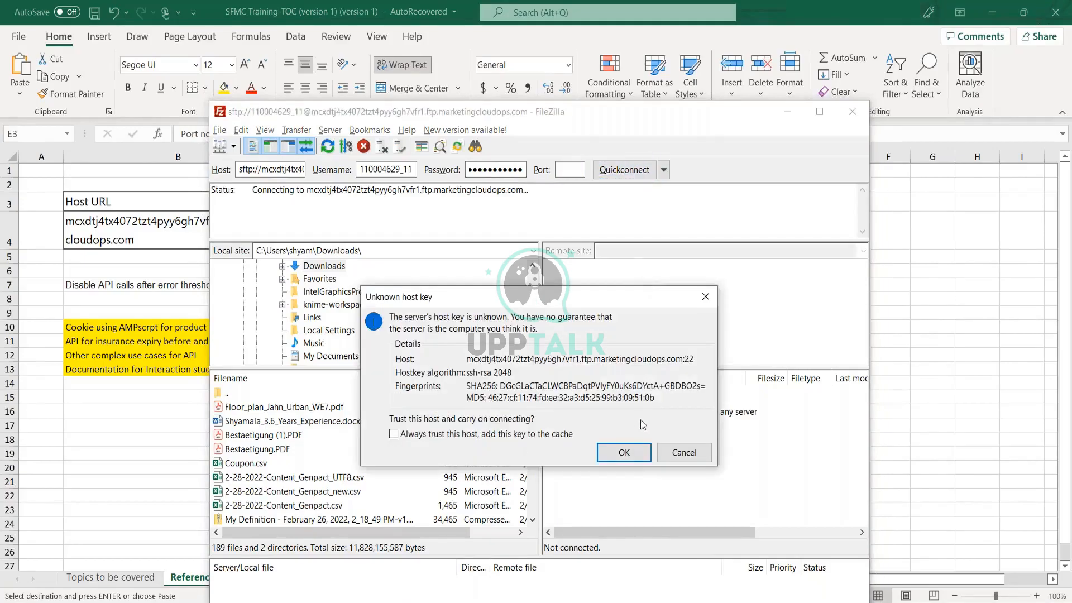
Accept the unknown host key so FileZilla connects to the SFTP server.
left_click(608, 456)
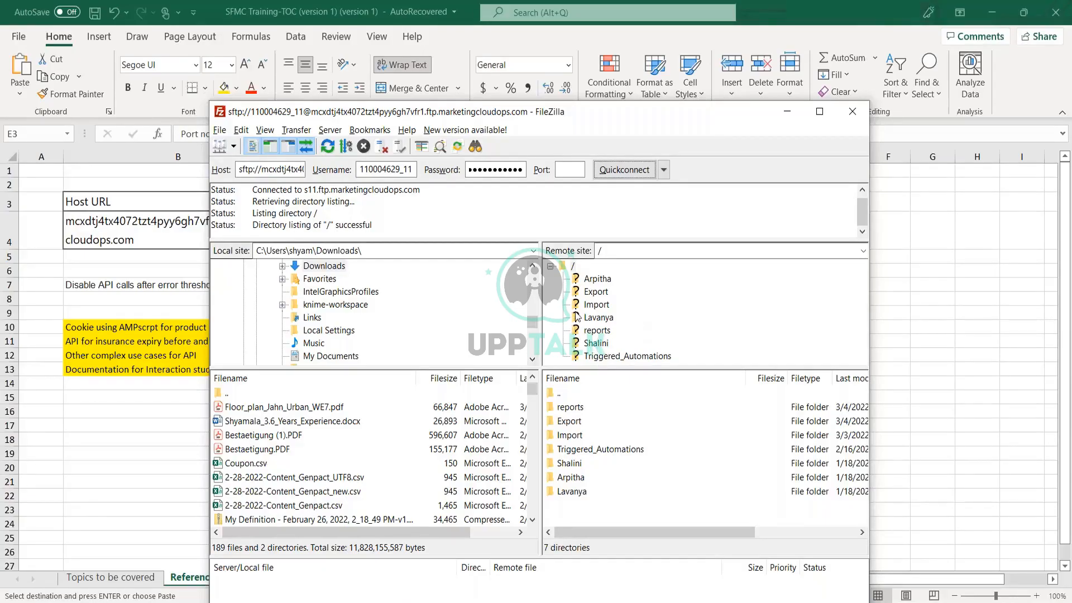
Look at the remote Export folder, then open Import to list its 44 files.
left_click(598, 292)
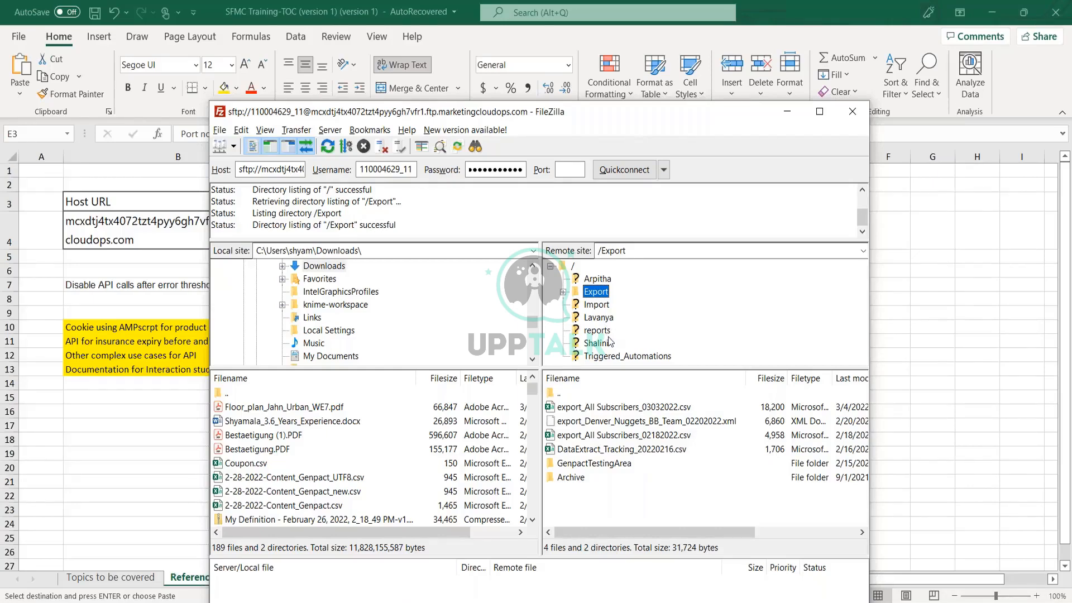
left_click(595, 303)
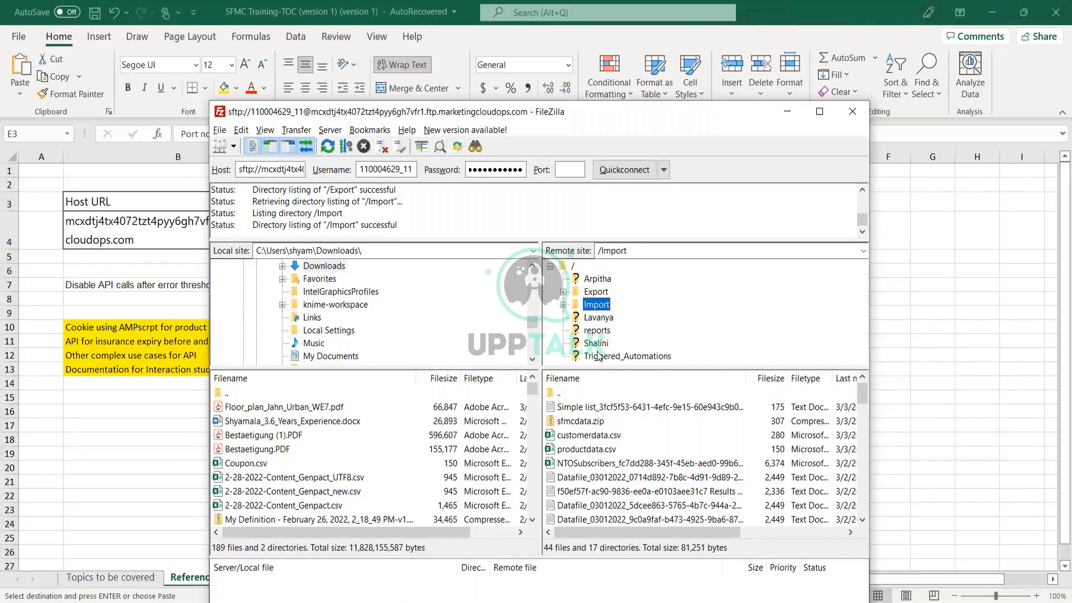
right_click(598, 310)
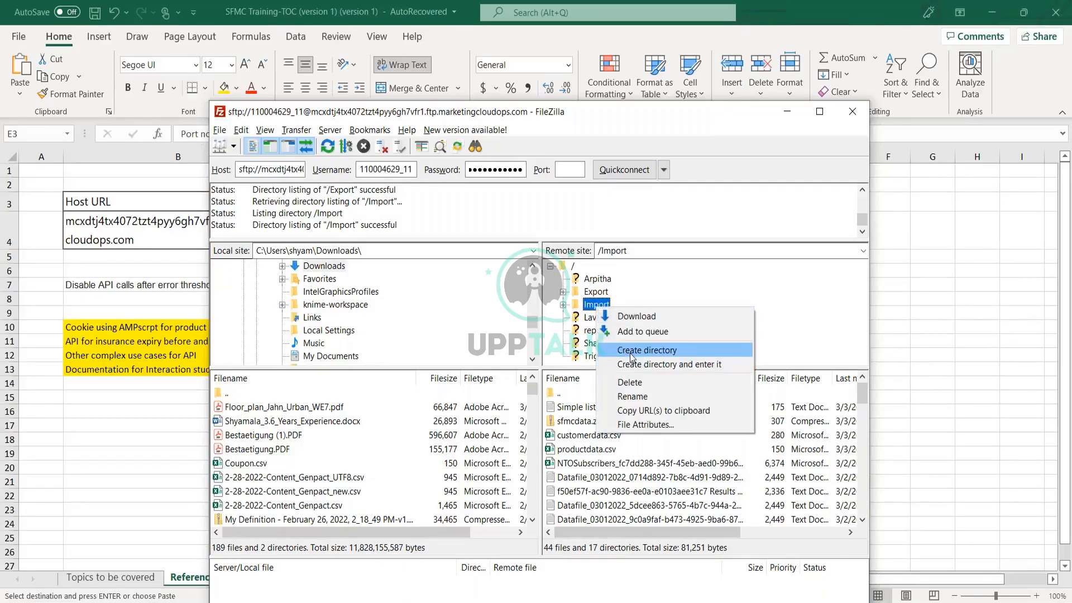
left_click(650, 350)
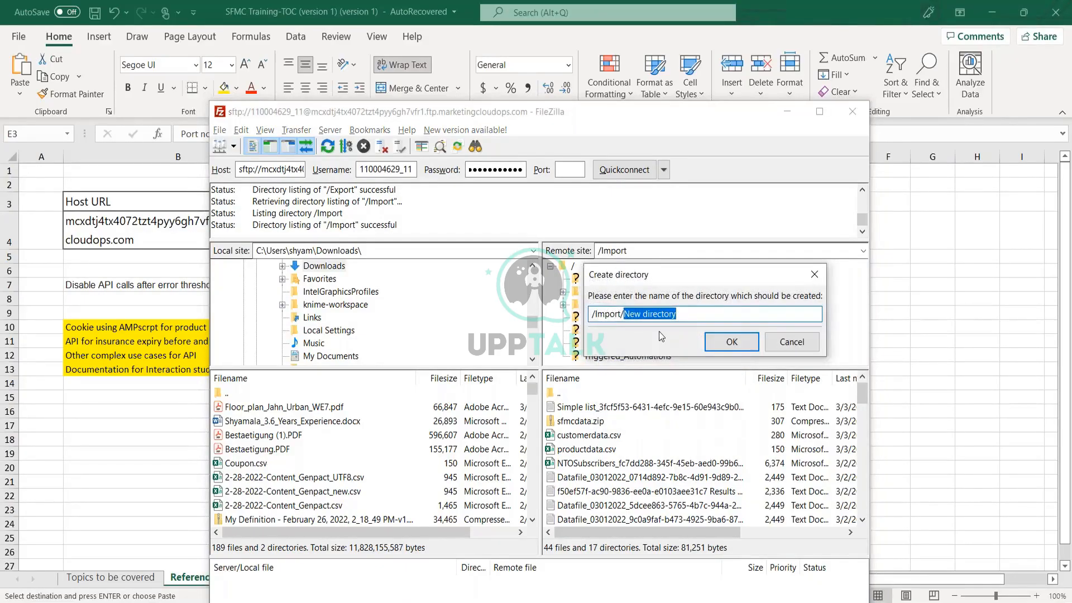
left_click(623, 314)
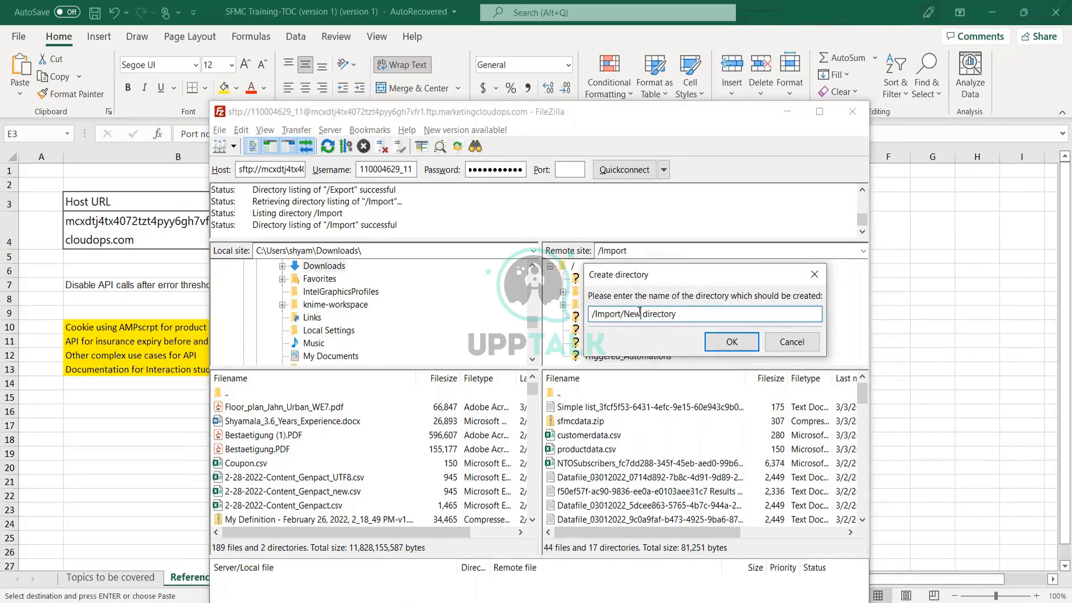
left_click_drag(623, 314, 687, 312)
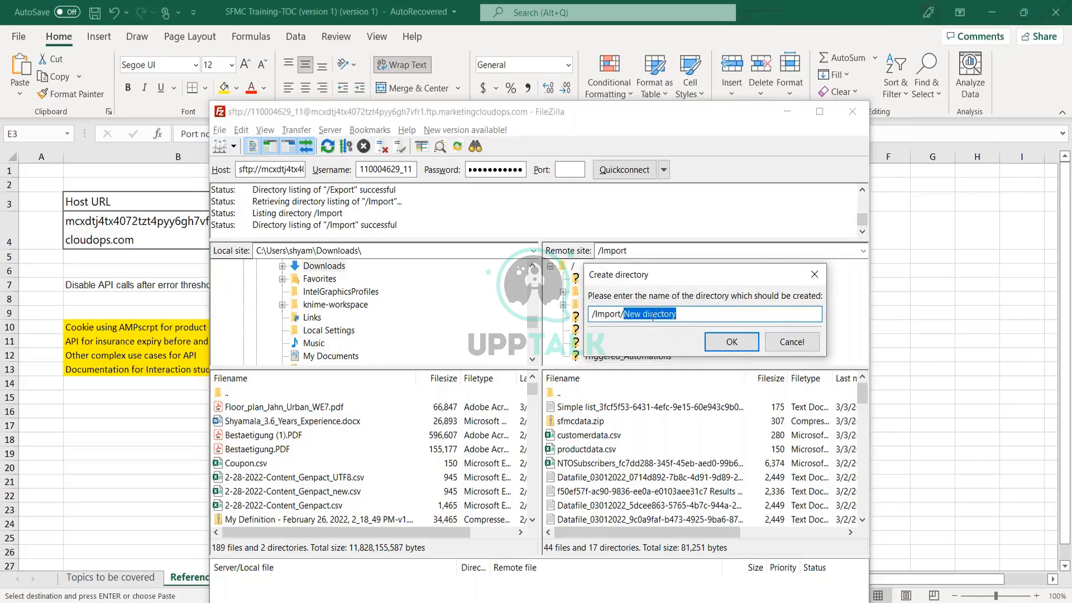
type("ihgf")
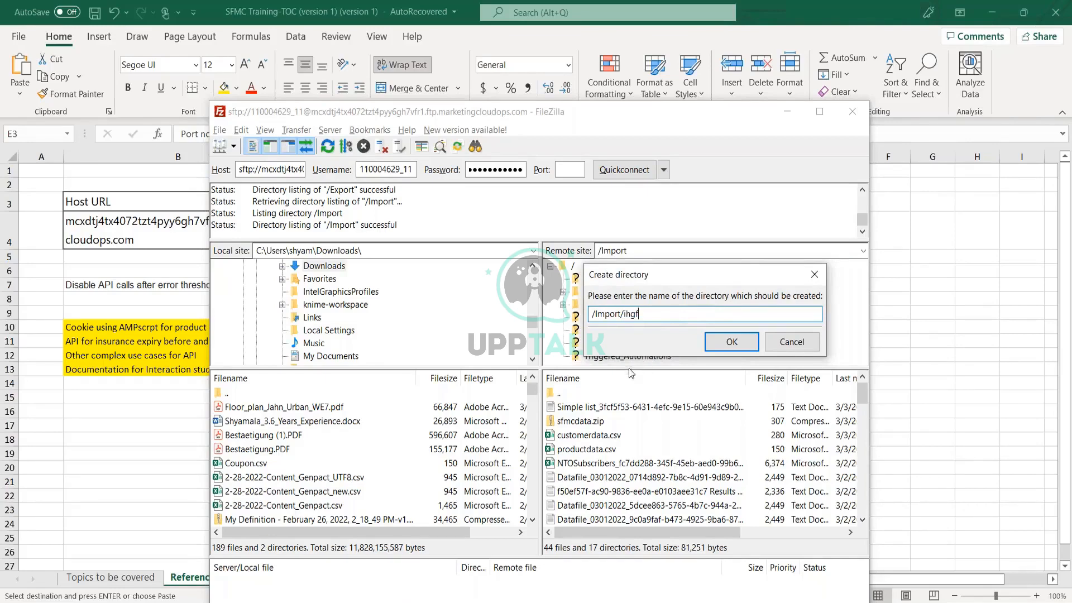
left_click_drag(696, 275, 800, 246)
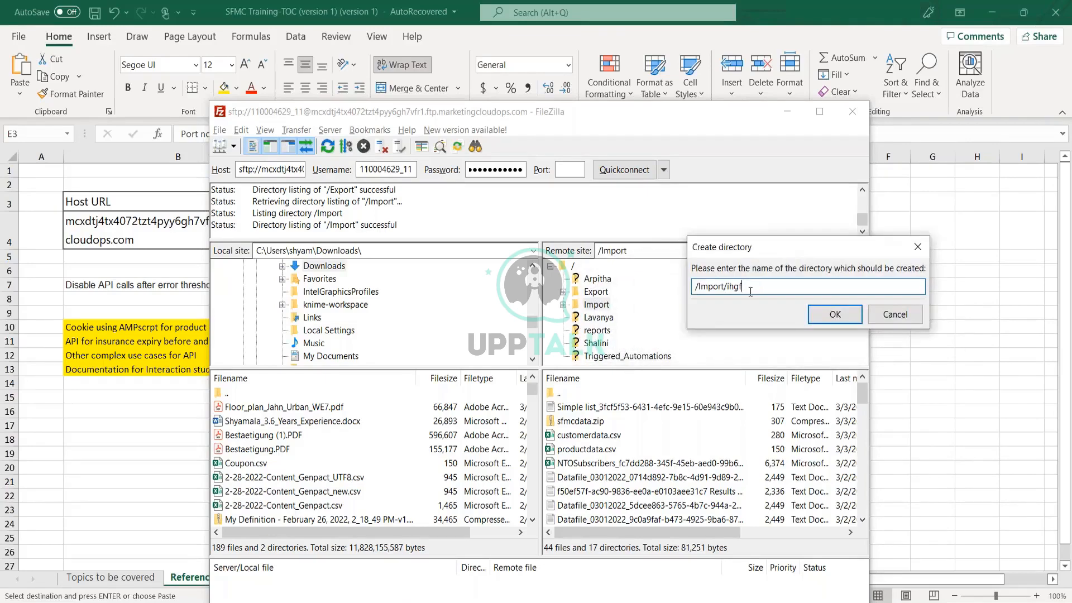
left_click_drag(748, 288, 690, 288)
mouse_move(361, 602)
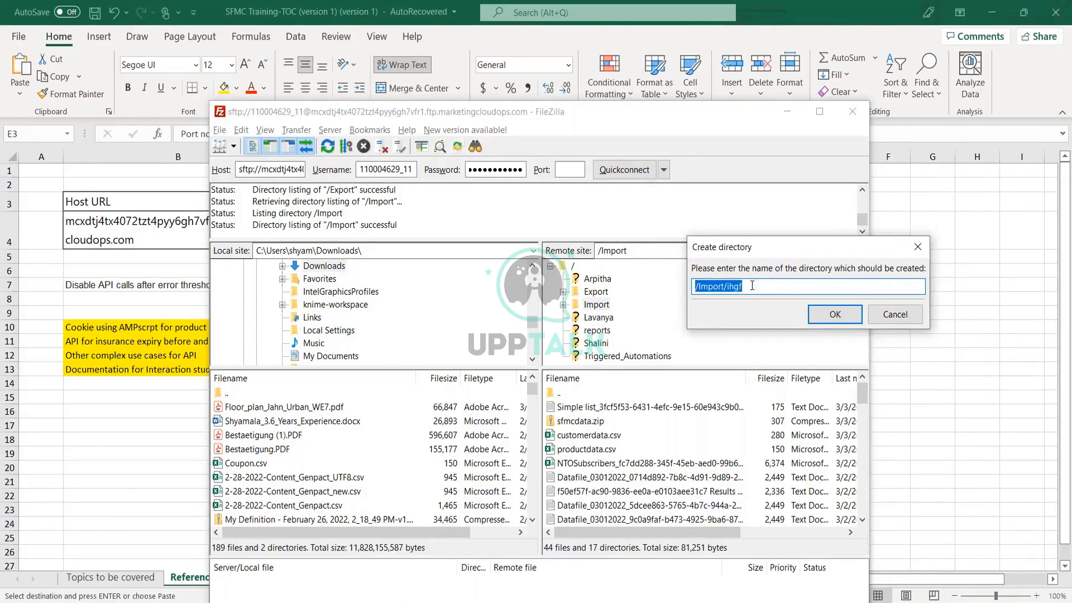
left_click(895, 314)
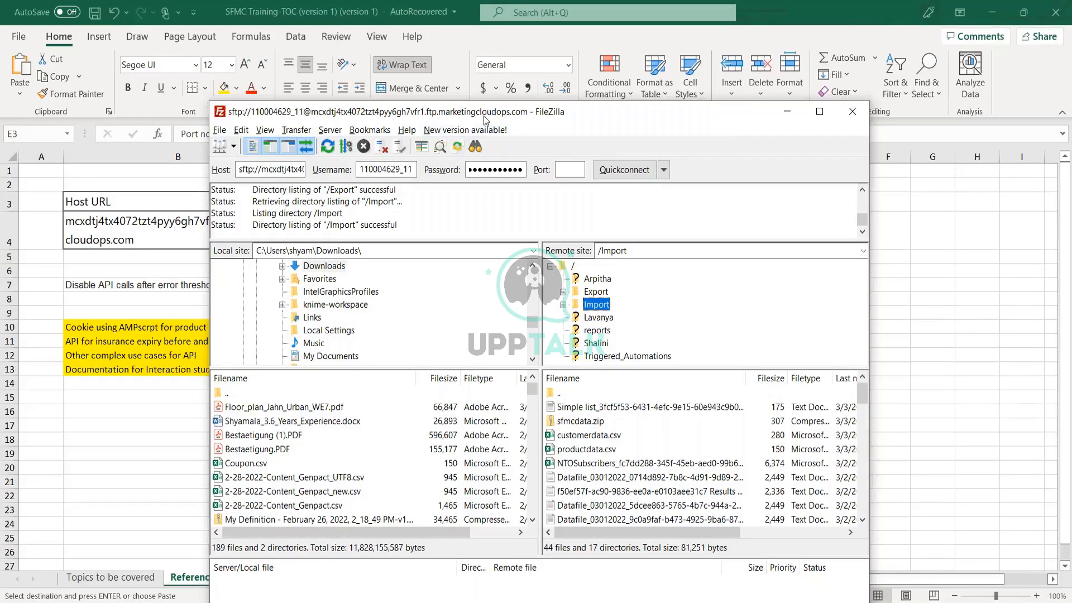
Put FileZilla away, select the B3:E4 SFTP credentials, and check the Marketing Cloud account details.
left_click(777, 119)
left_click_drag(190, 211, 714, 240)
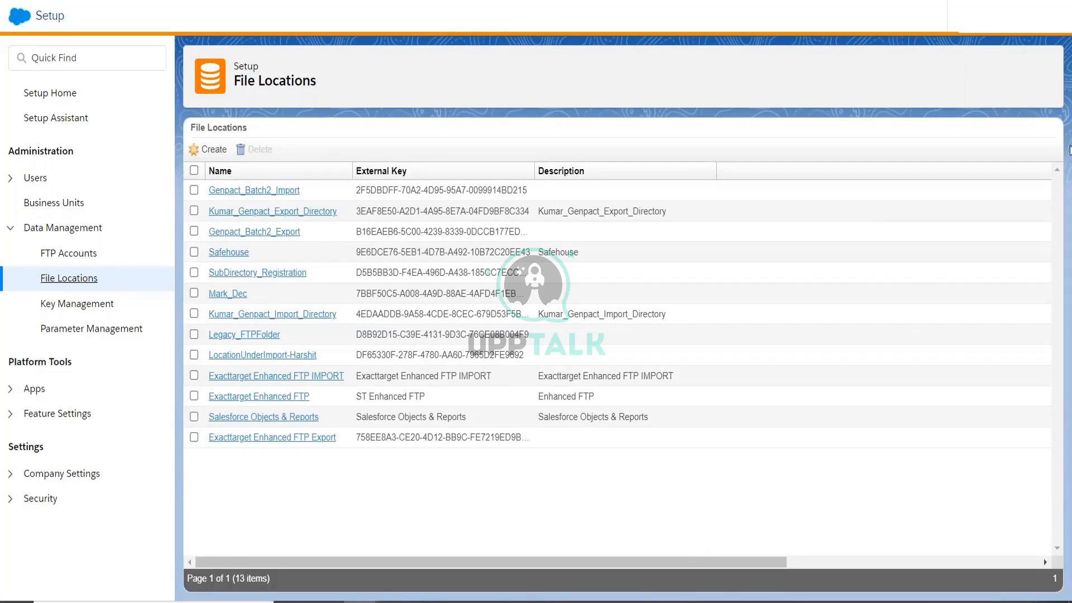
left_click(911, 18)
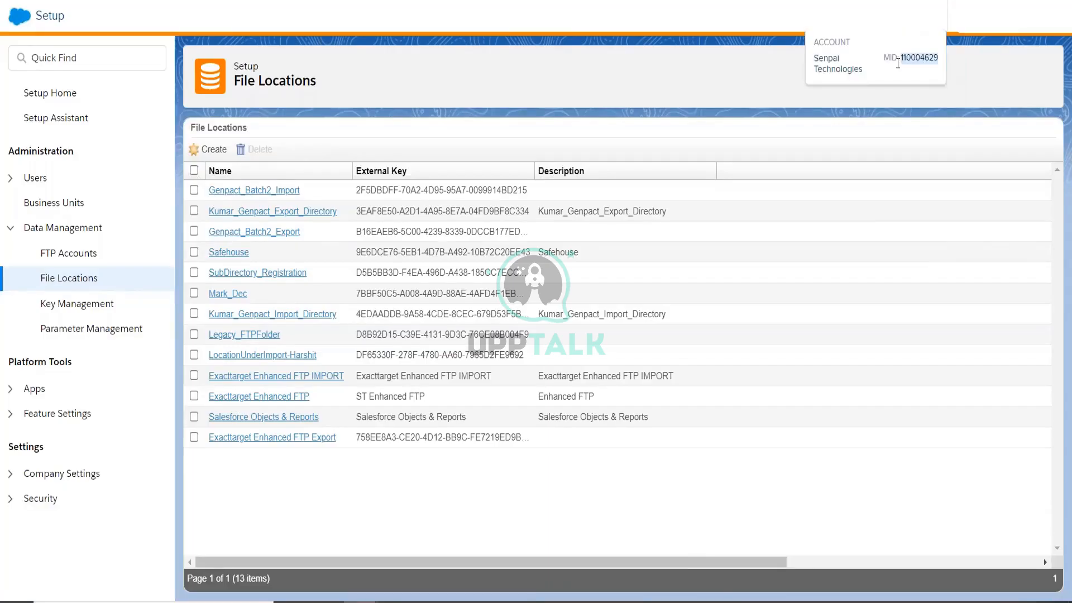
mouse_move(871, 26)
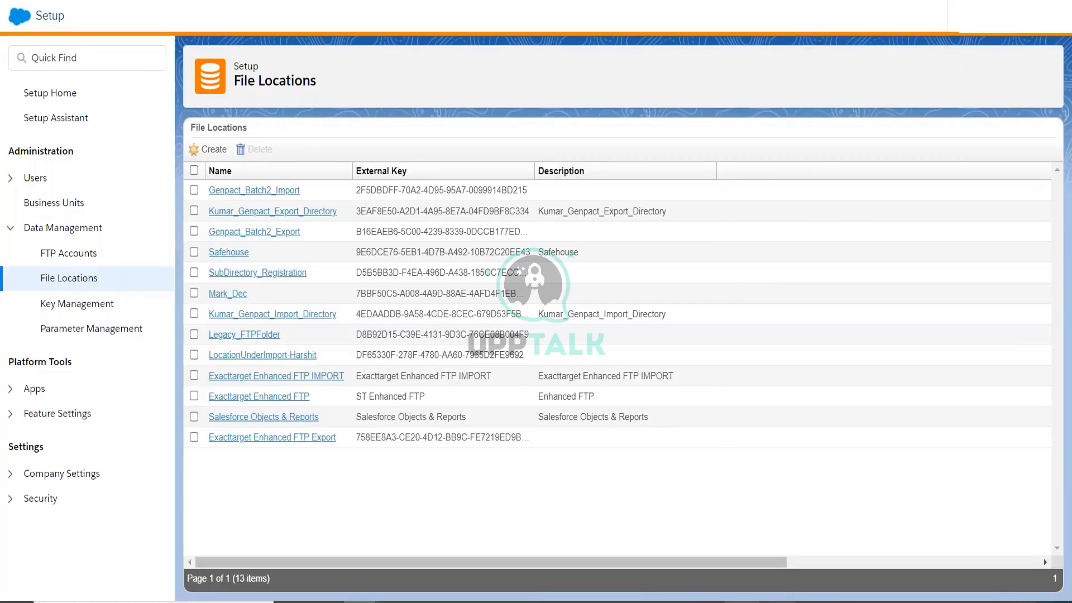
mouse_move(397, 602)
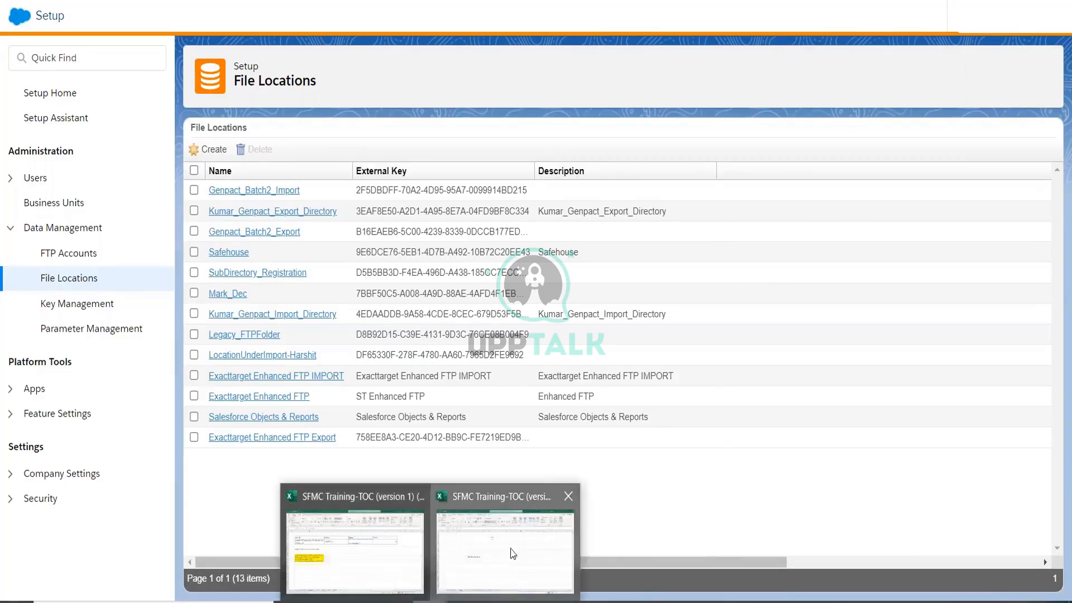
left_click(511, 550)
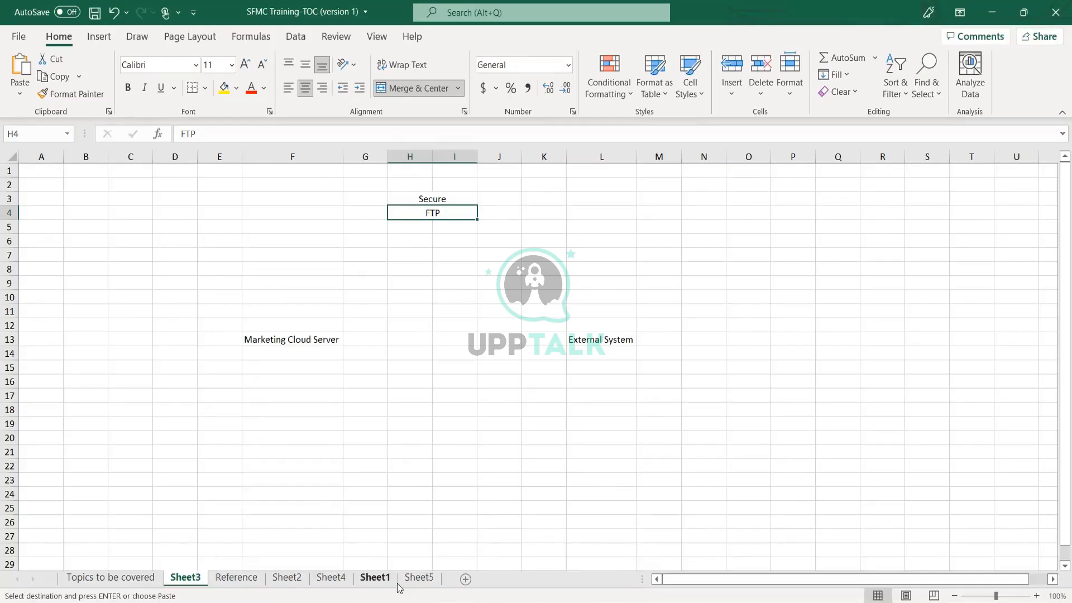
left_click(233, 580)
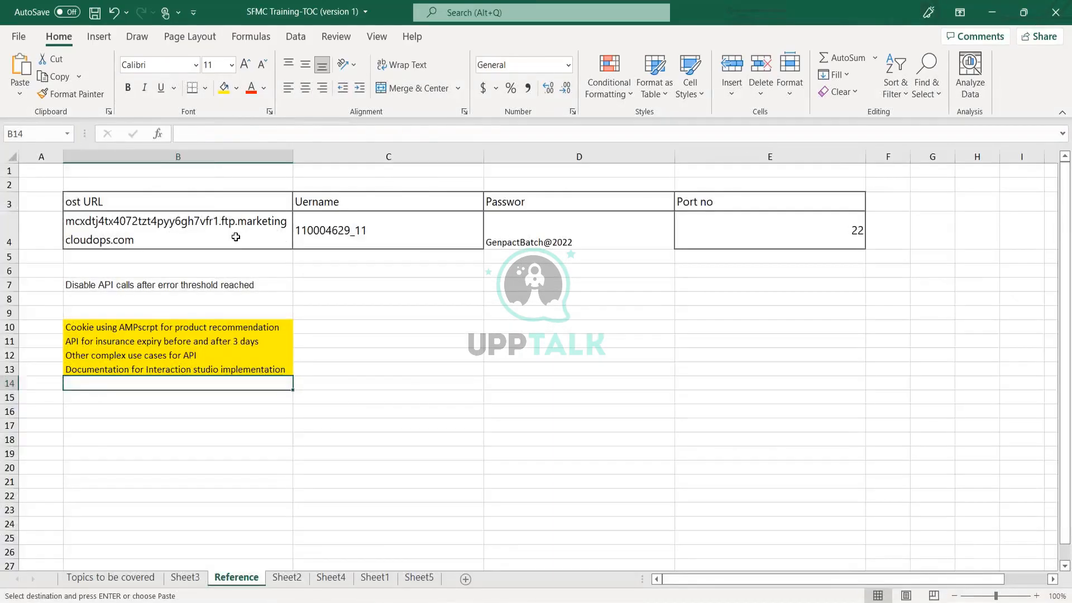
left_click(233, 232)
left_click(558, 238)
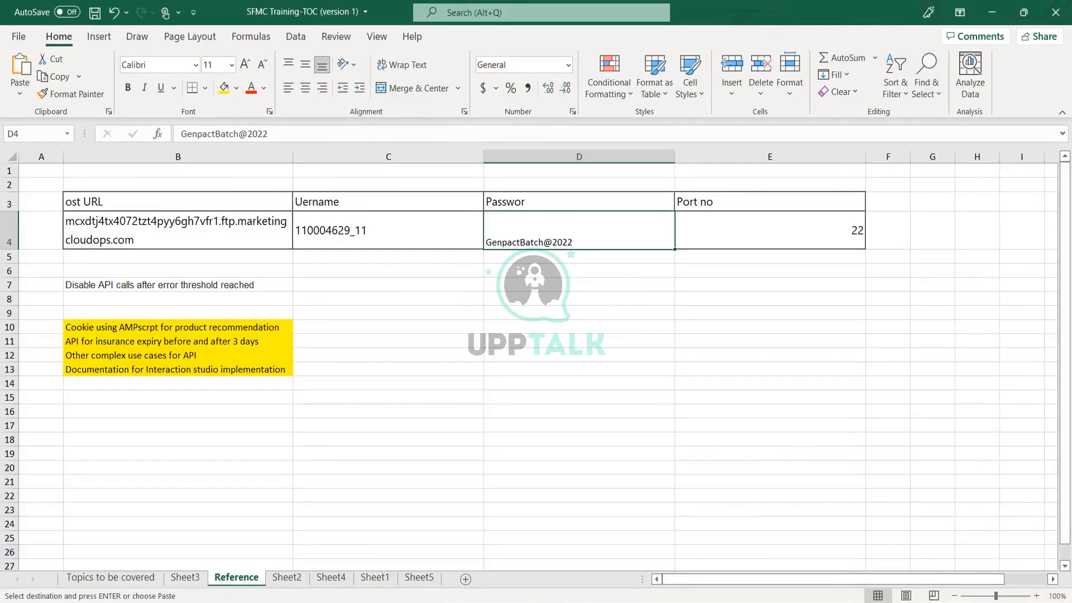
mouse_move(363, 601)
left_click(493, 570)
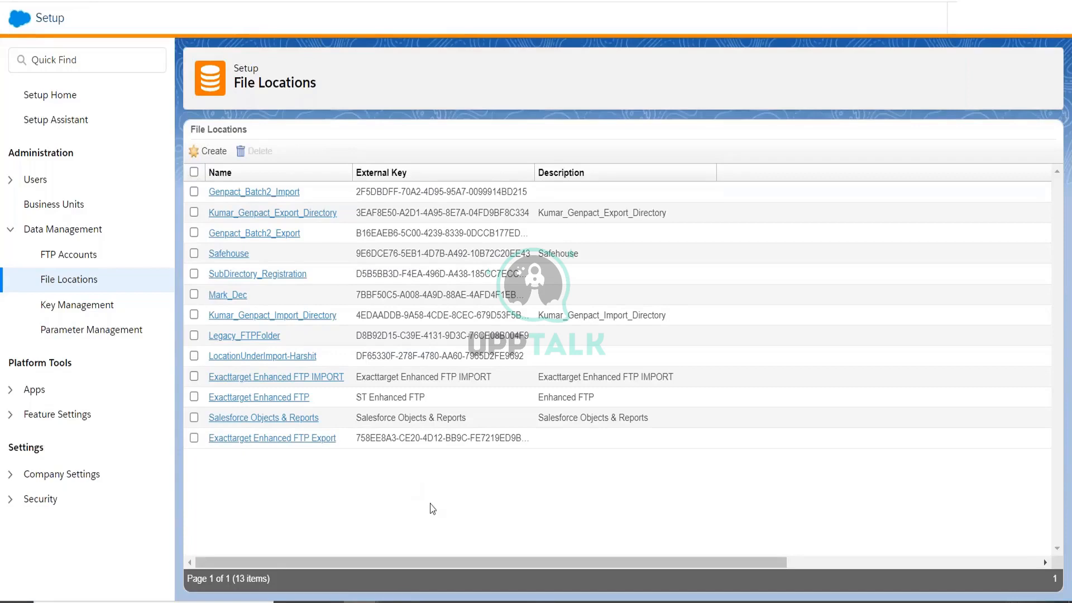
Restore the FileZilla window showing the remote Import folder.
left_click(534, 601)
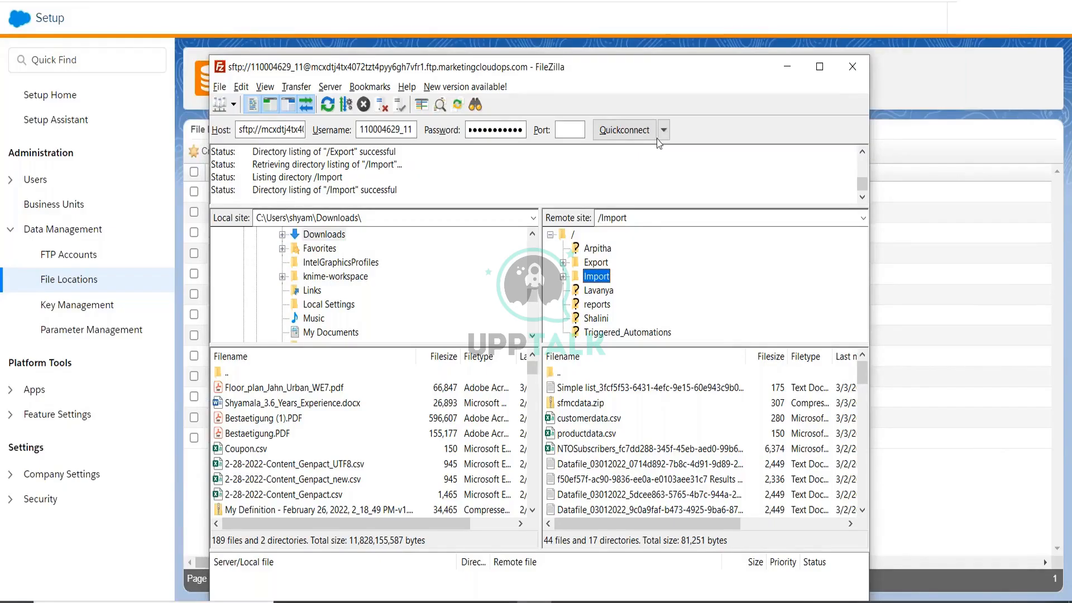
Minimize FileZilla, briefly restore it, then minimize it again to reveal File Locations.
left_click(774, 76)
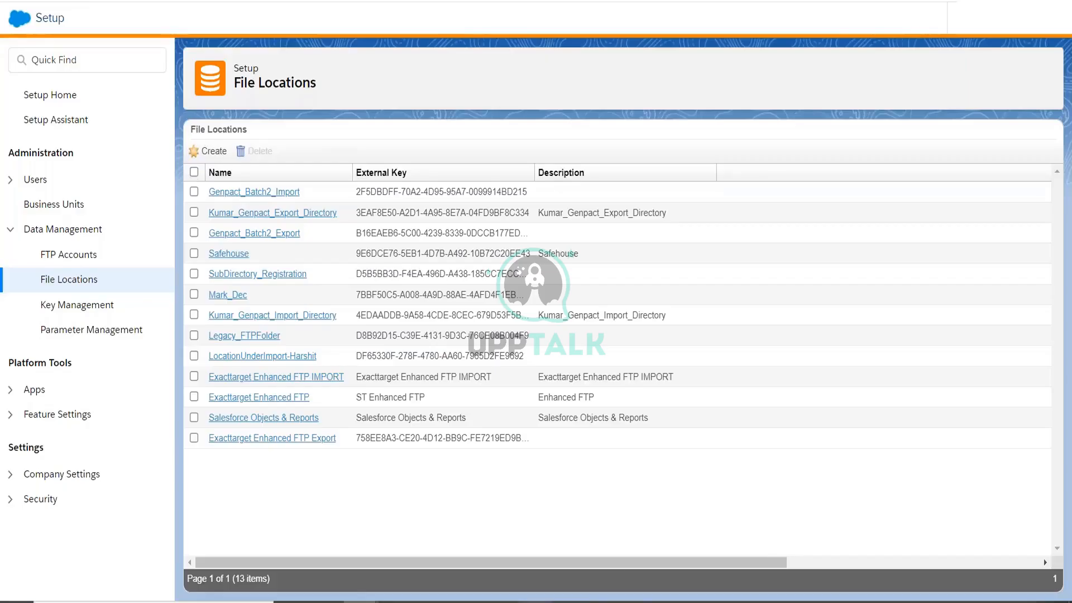
left_click(534, 602)
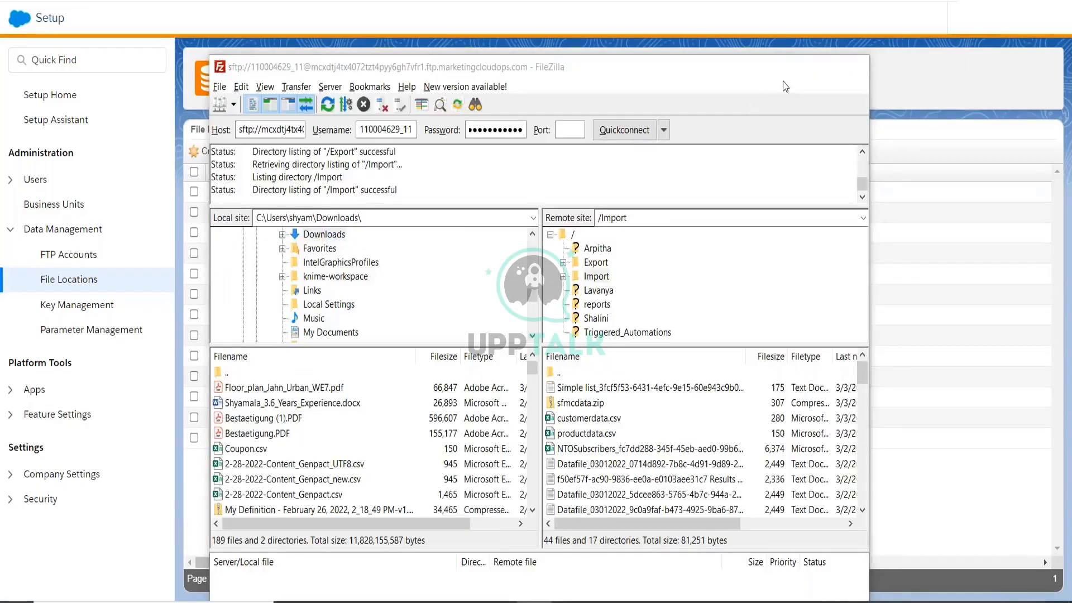
left_click(788, 66)
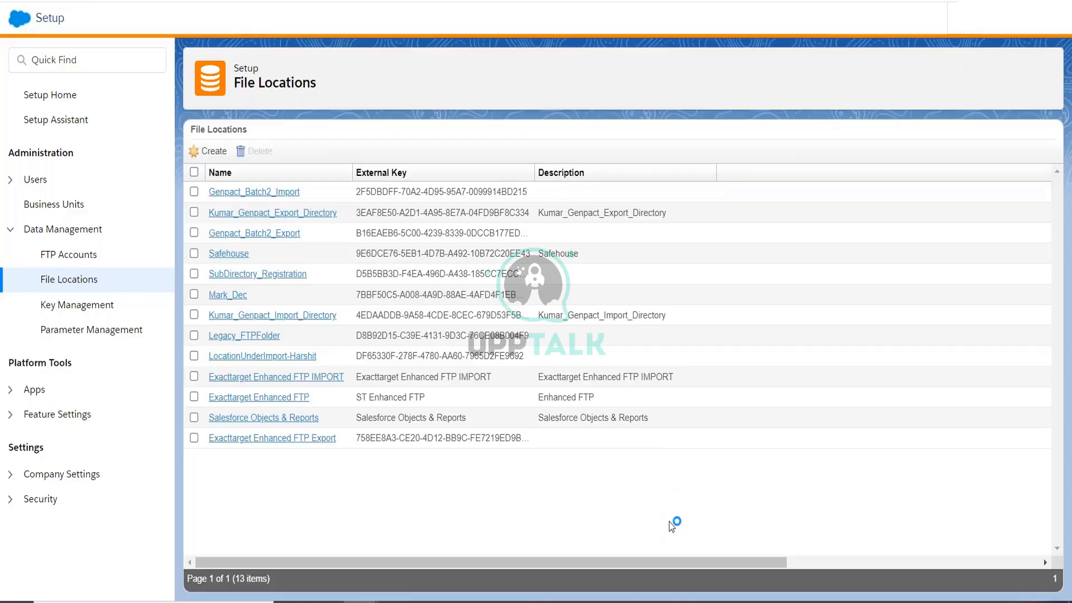
Create a new file location with location type External SFTP Site.
left_click(211, 152)
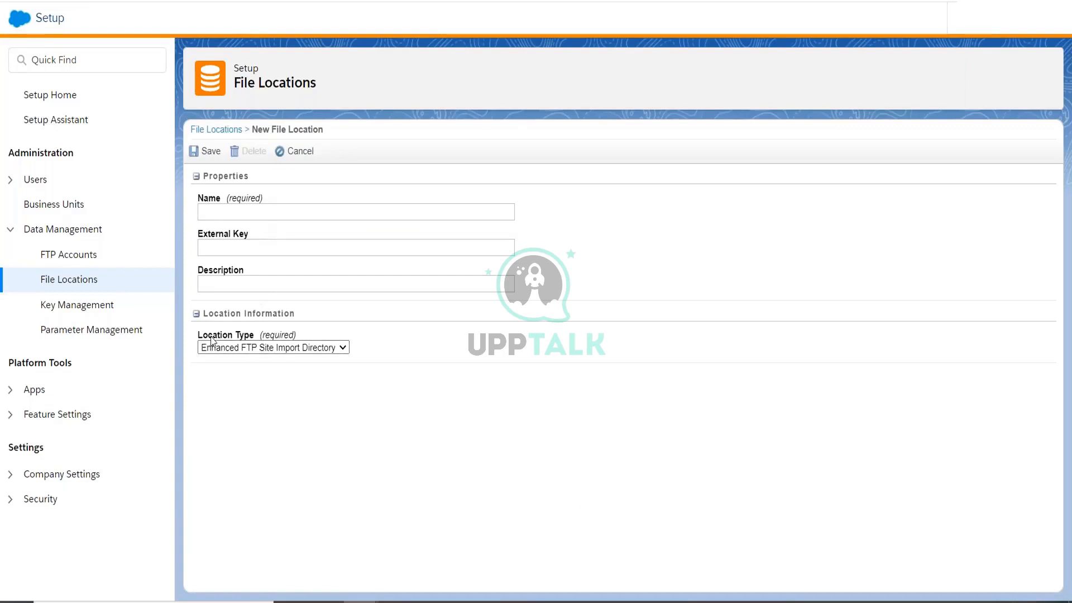
left_click_drag(250, 340, 198, 337)
left_click(241, 352)
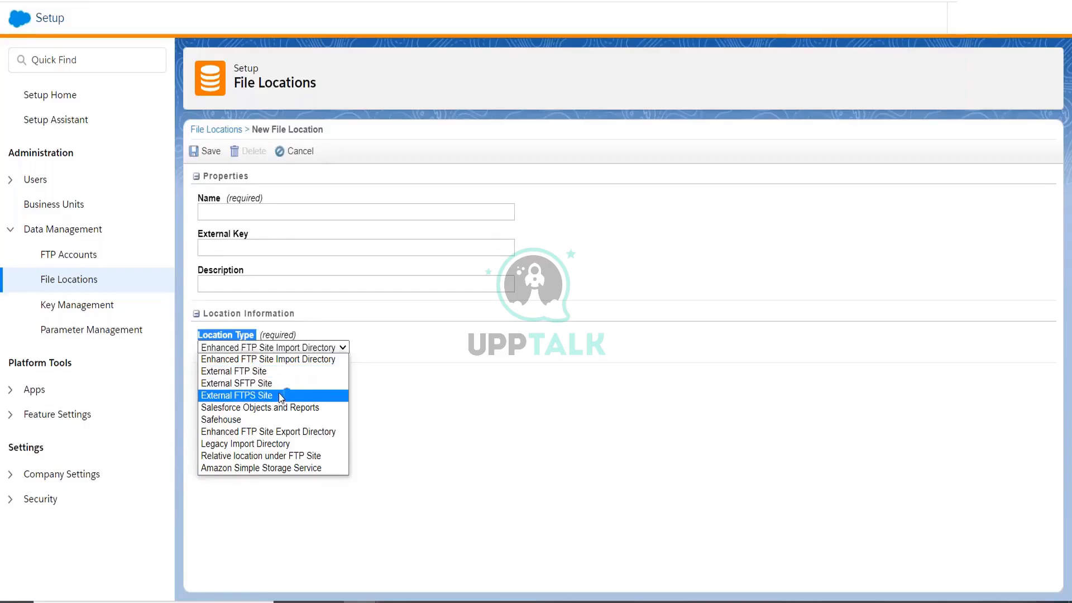
left_click(241, 385)
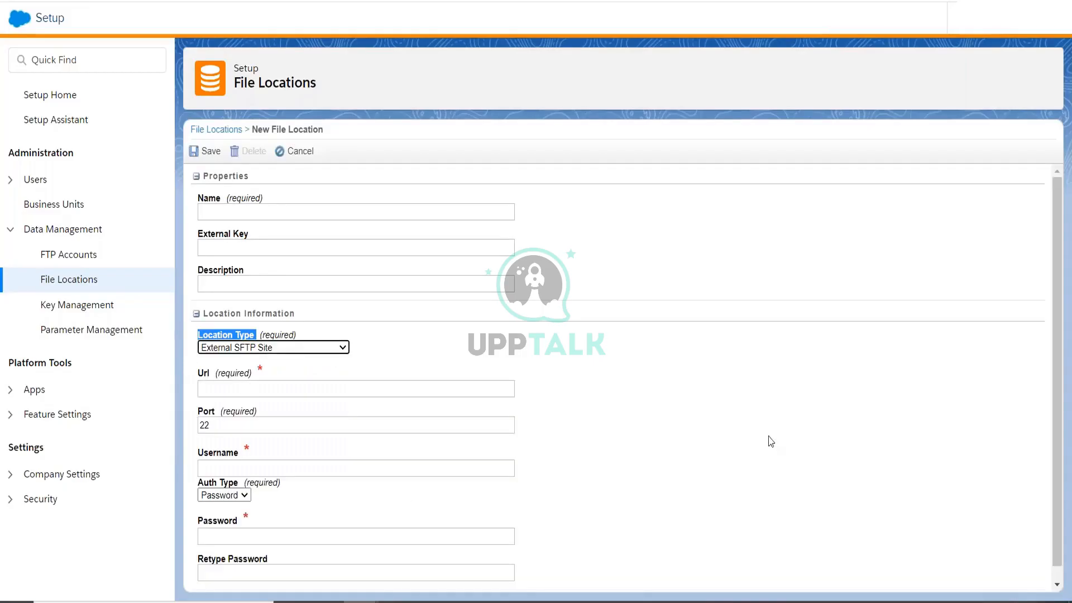
left_click(263, 390)
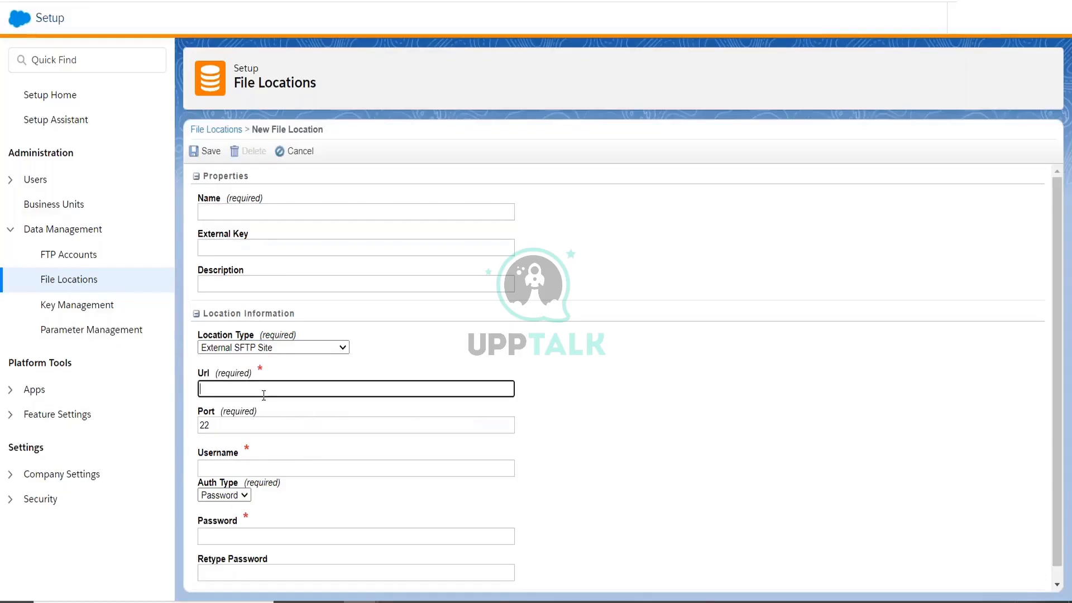
Copy the SFTP host URL from Excel cell B4 into the new file location's Url field.
mouse_move(432, 602)
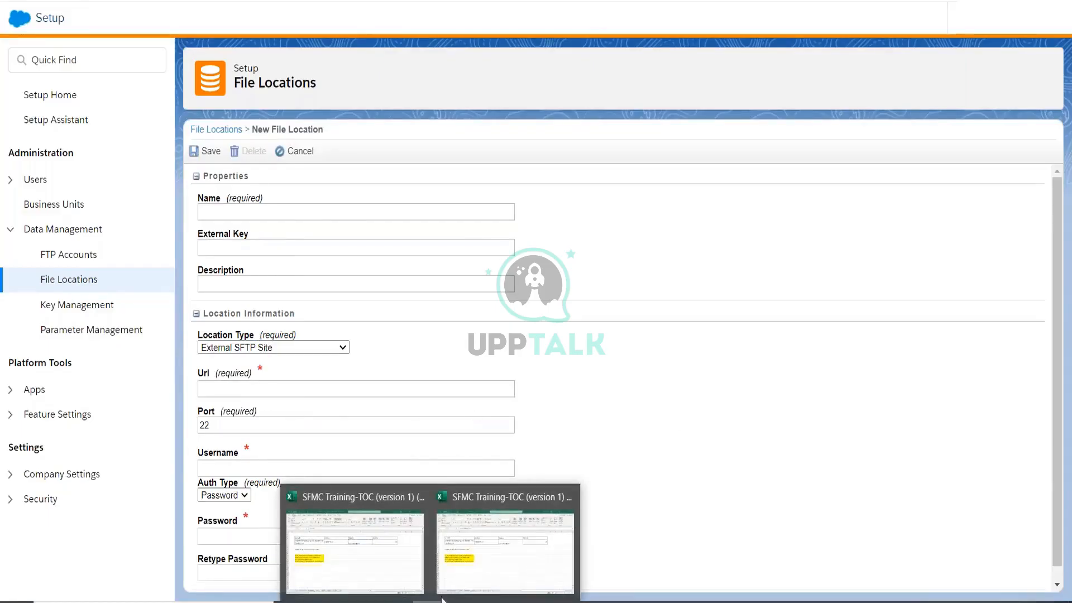
left_click(464, 581)
left_click(213, 239)
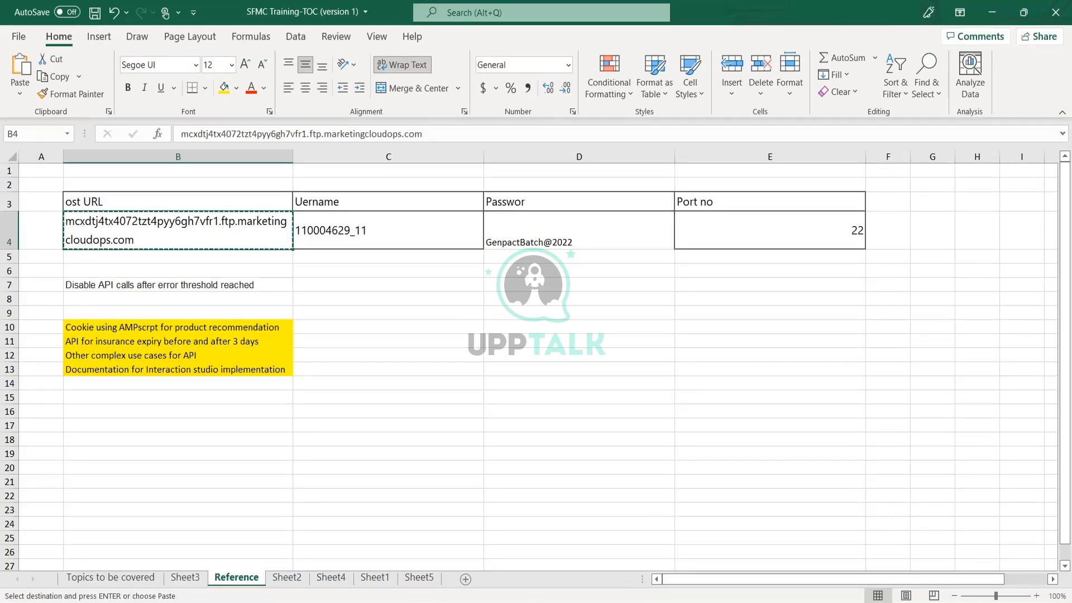
key("alt+Tab")
type("mcxdtj4tx4072tzt4pyy6gh7vfr1.ftp.marketingcloudops.com")
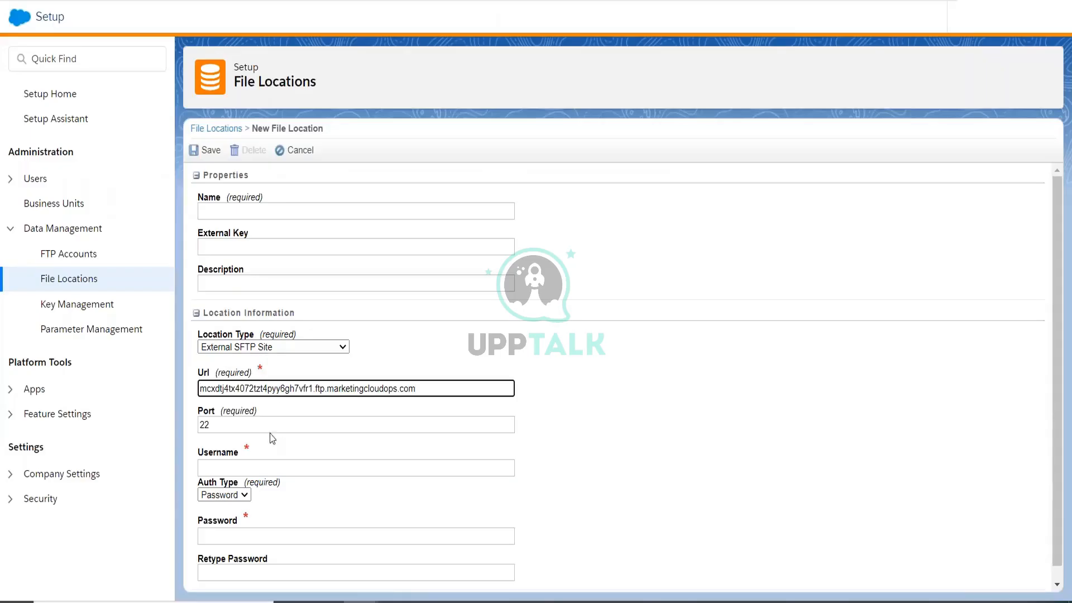
Enter the placeholder name 'fgh' for the new file location.
left_click(237, 464)
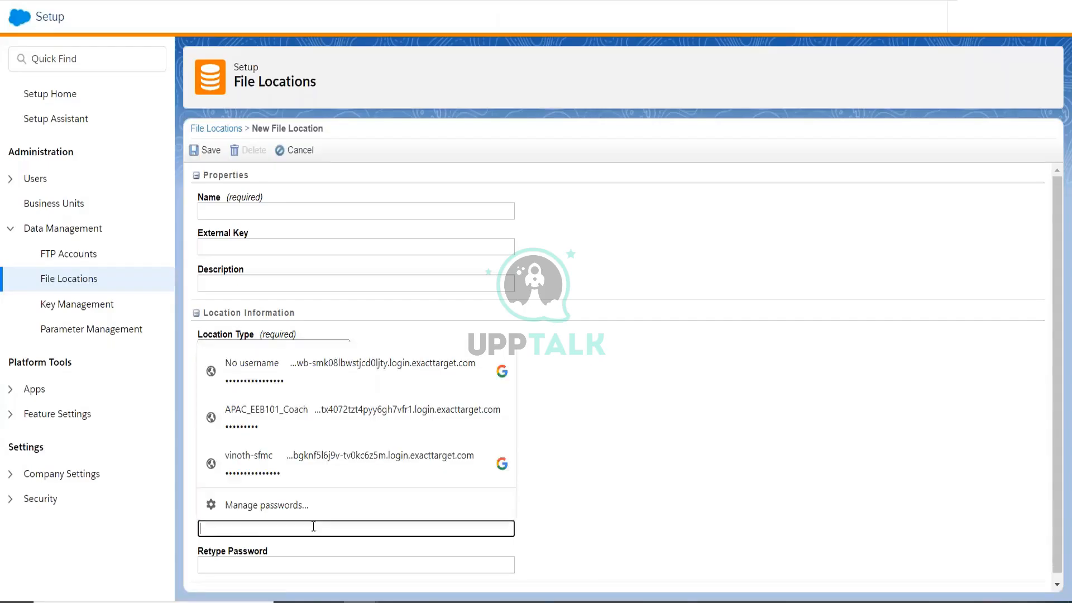
left_click(674, 504)
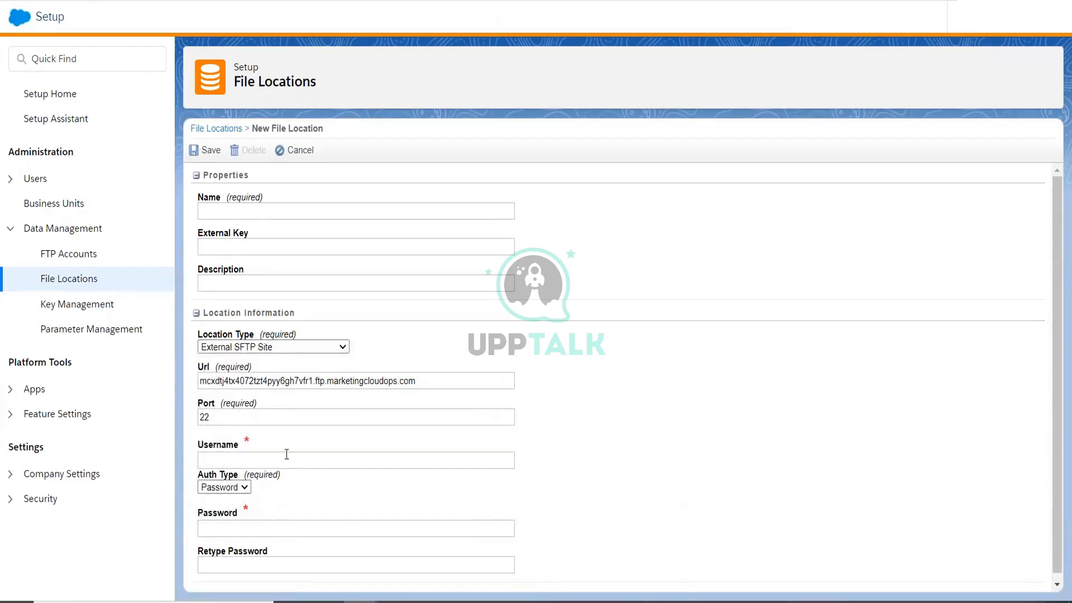
left_click(245, 209)
type("fgh")
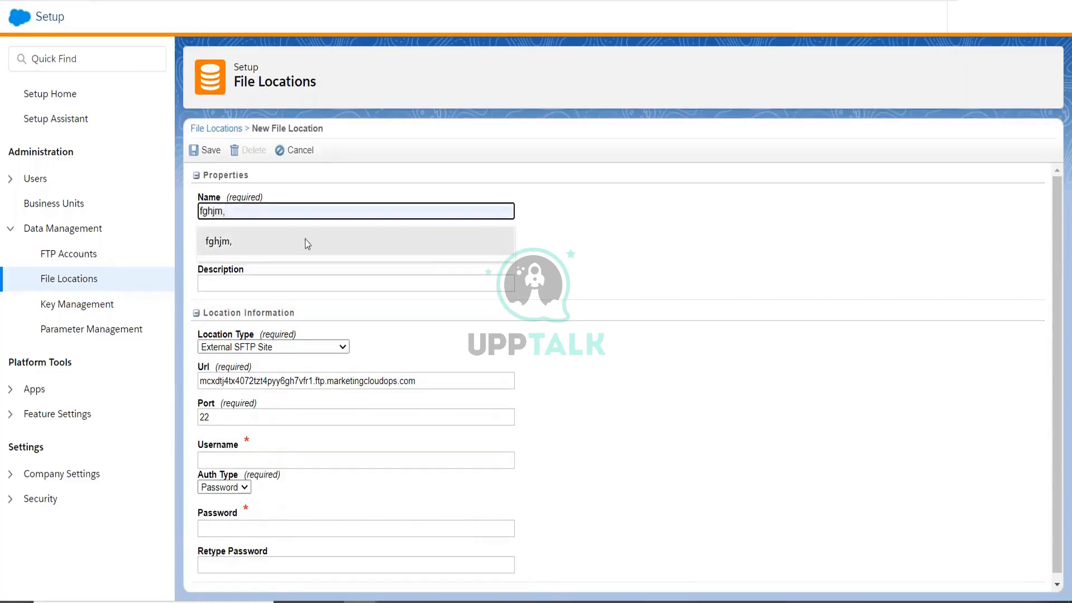
left_click(880, 439)
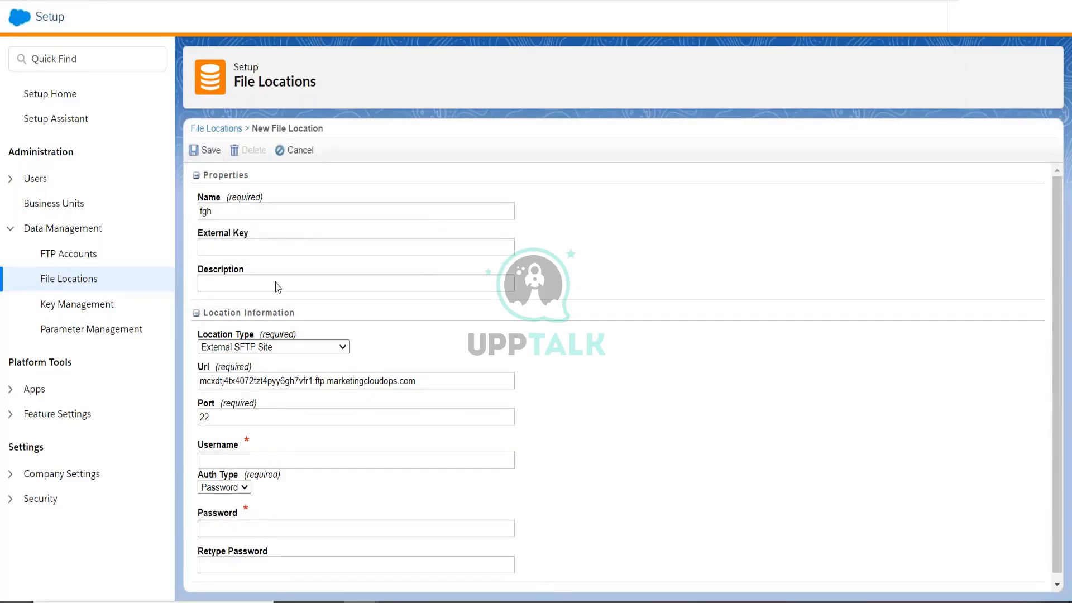
scroll(550, 450, "down", 1)
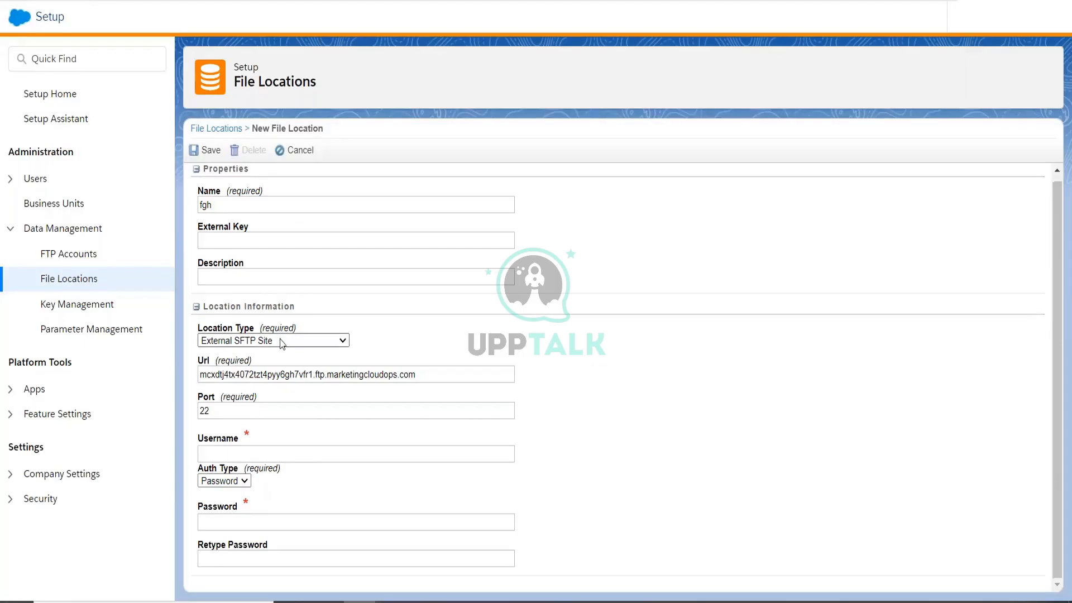
scroll(281, 343, "up", 1)
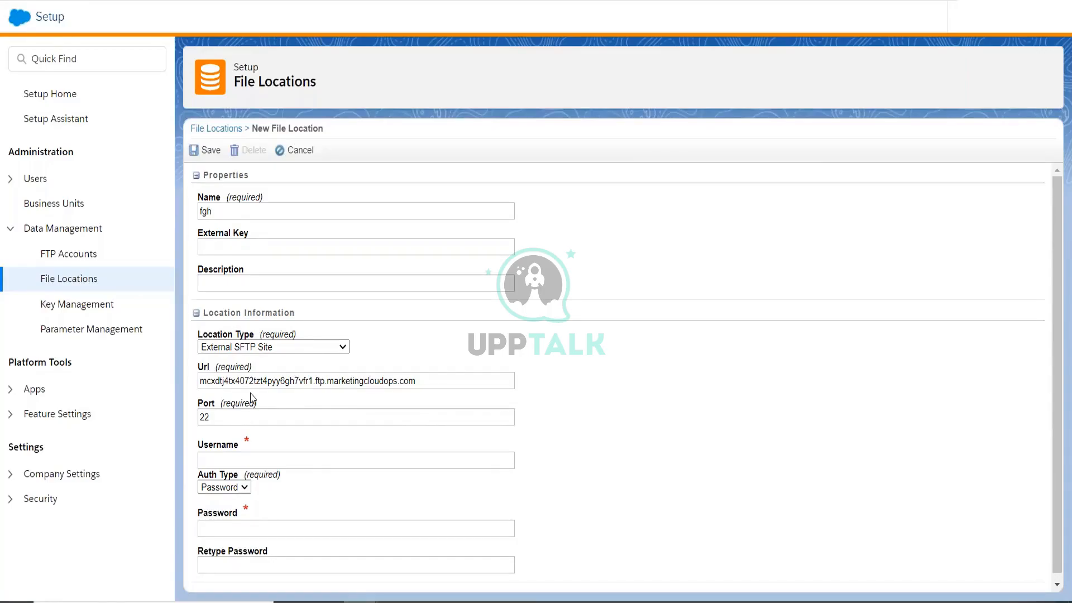
Switch the location type to Amazon Simple Storage Service and try its AWS bucket and key fields.
left_click(239, 349)
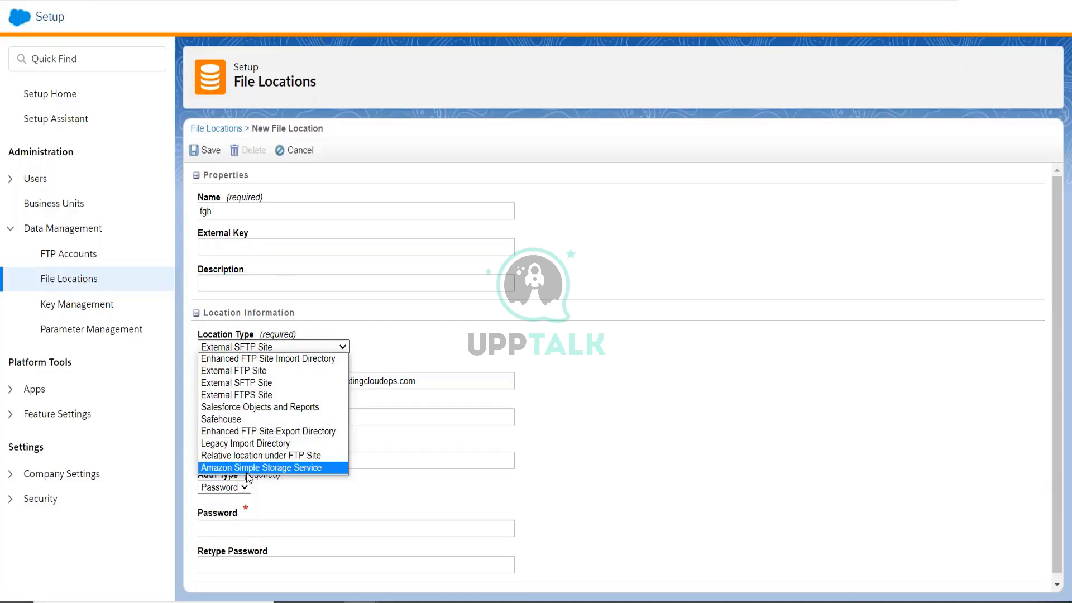
left_click(295, 470)
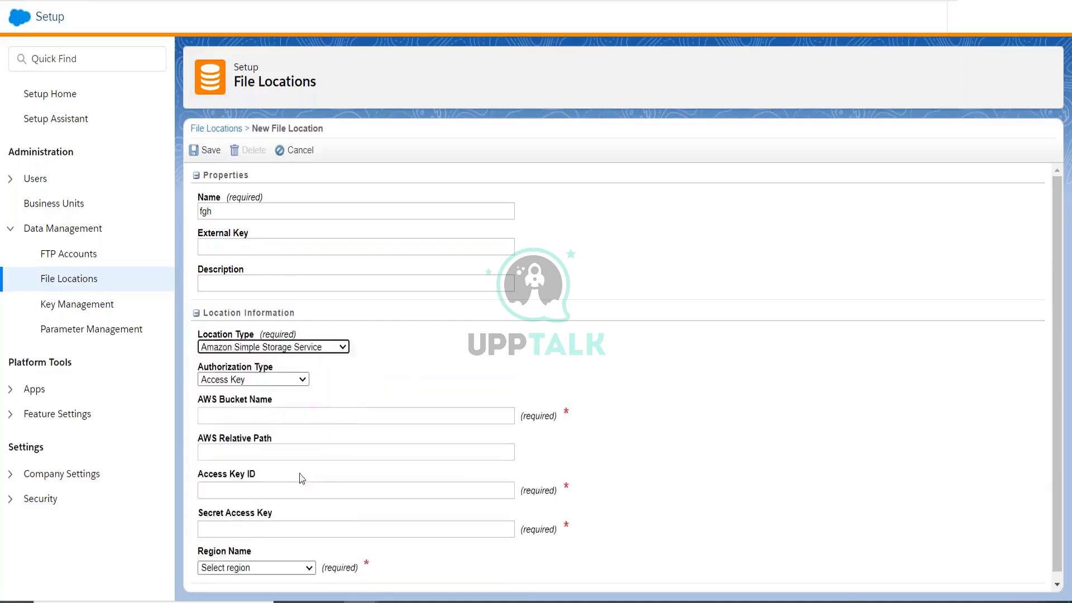
left_click(407, 365)
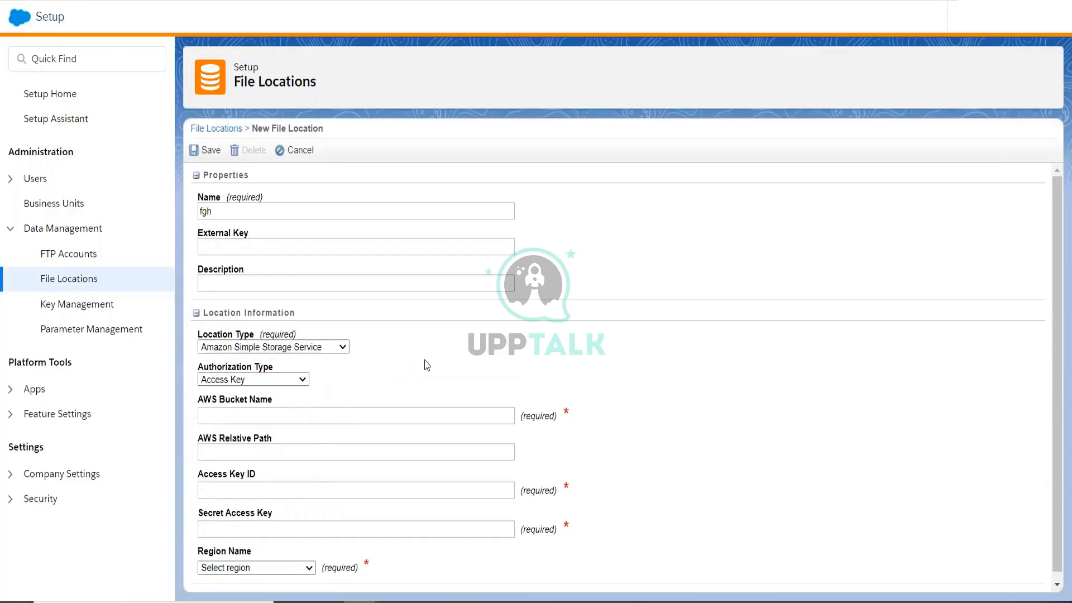
scroll(435, 364, "down", 1)
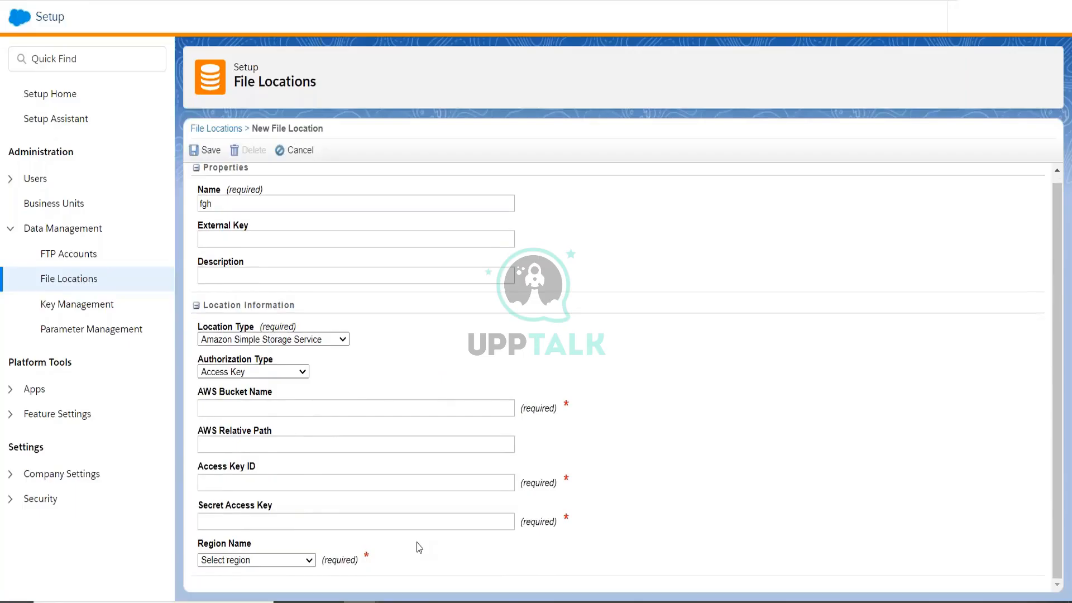
left_click(235, 409)
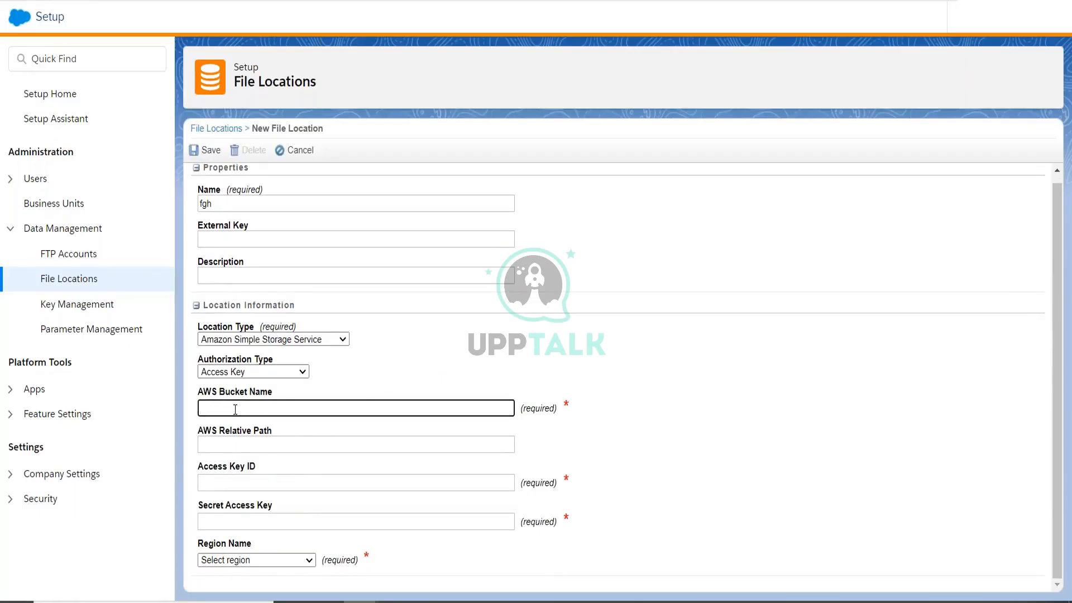
left_click(238, 489)
left_click(240, 523)
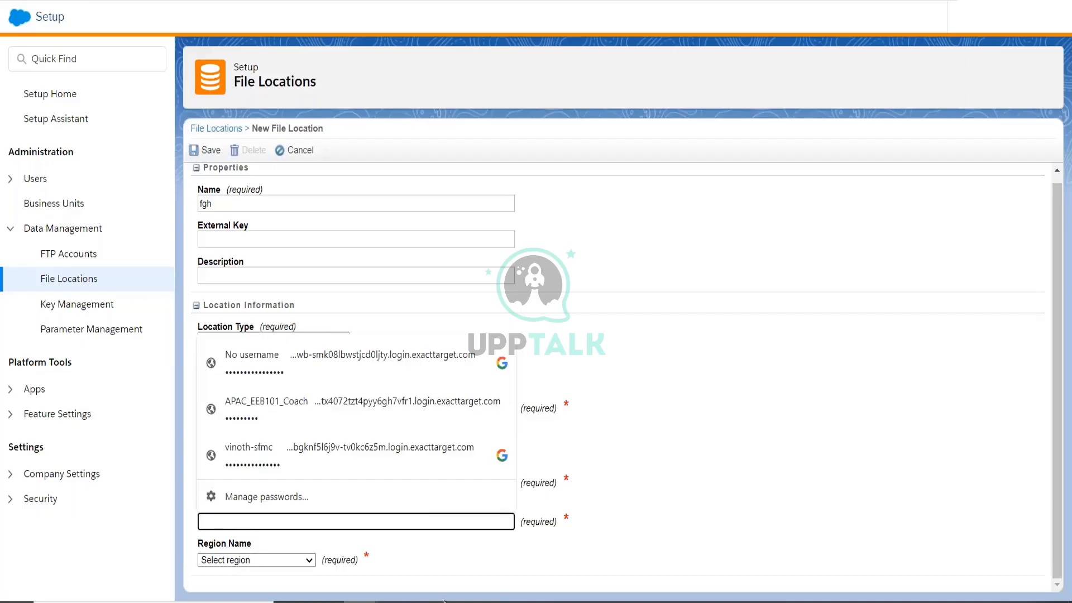
left_click(227, 575)
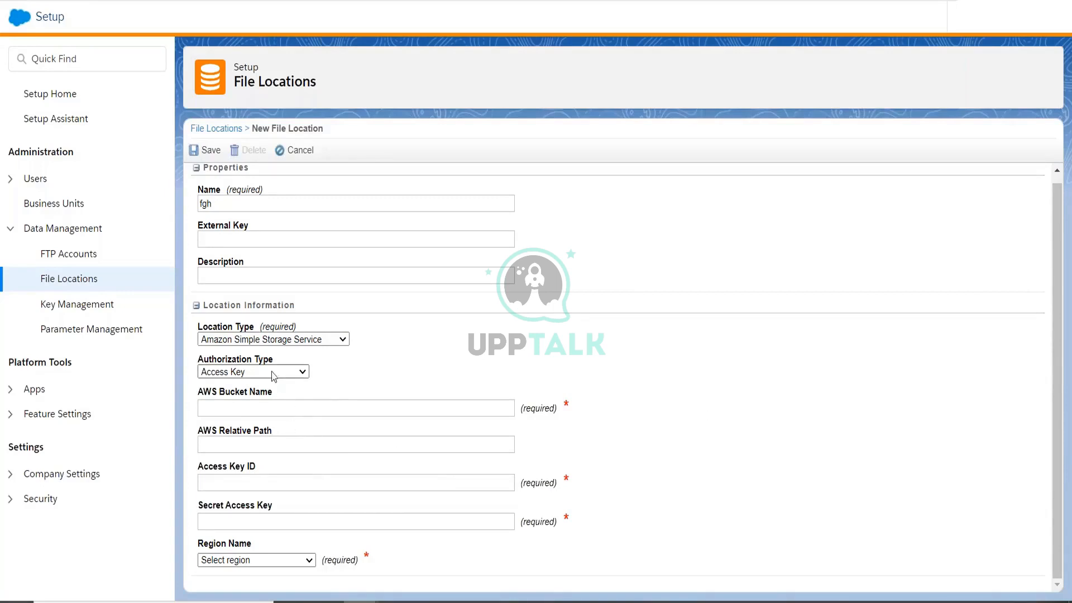
left_click(283, 341)
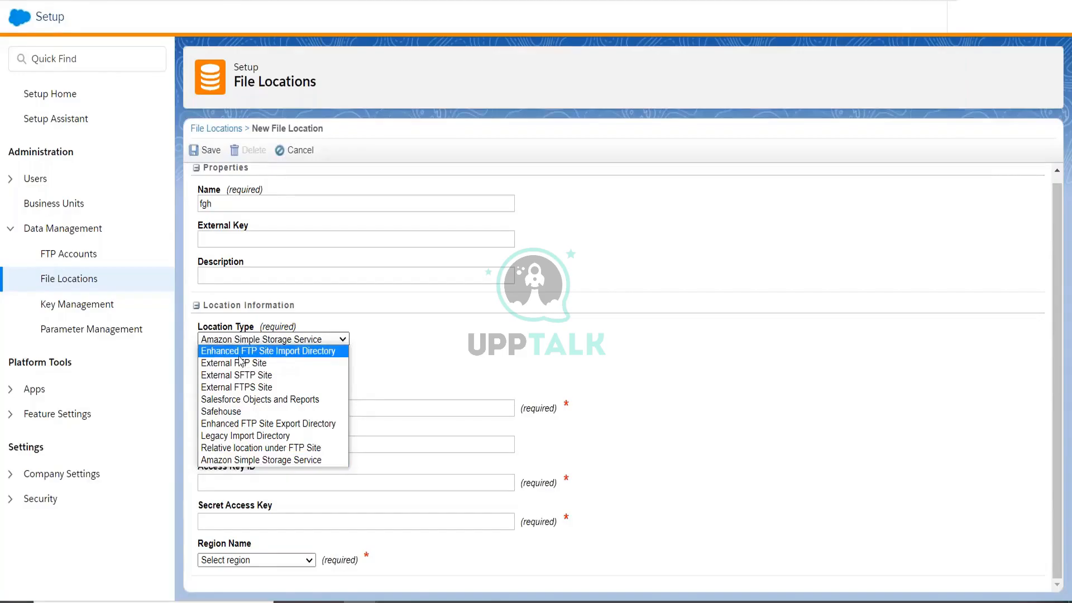
Set the location type to Enhanced FTP Site Import Directory and rename it ImportDirectory.
left_click(310, 352)
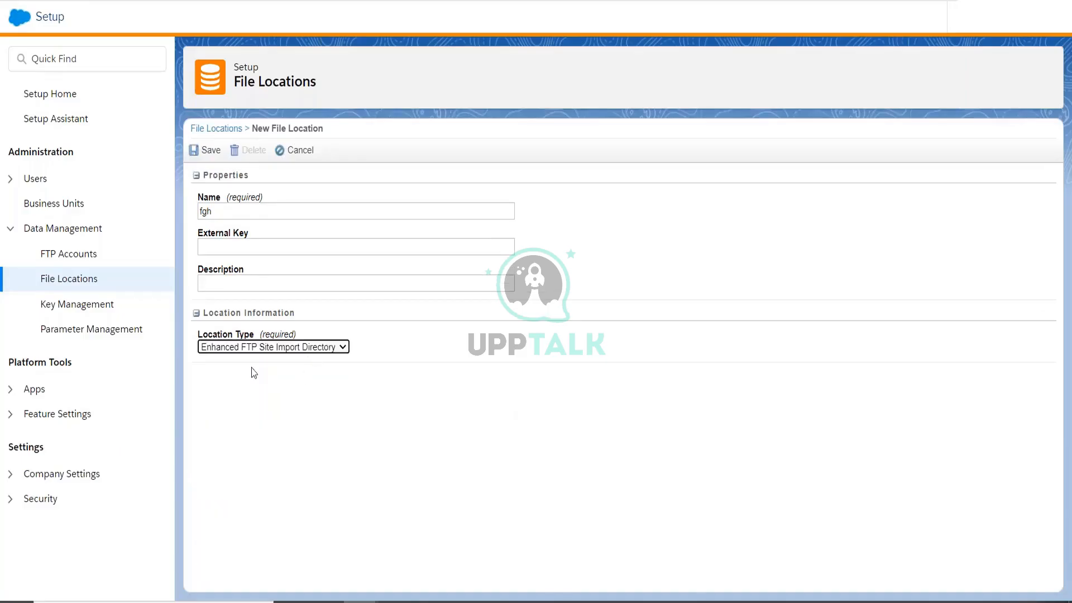
double_click(249, 211)
type("ImportDirectory")
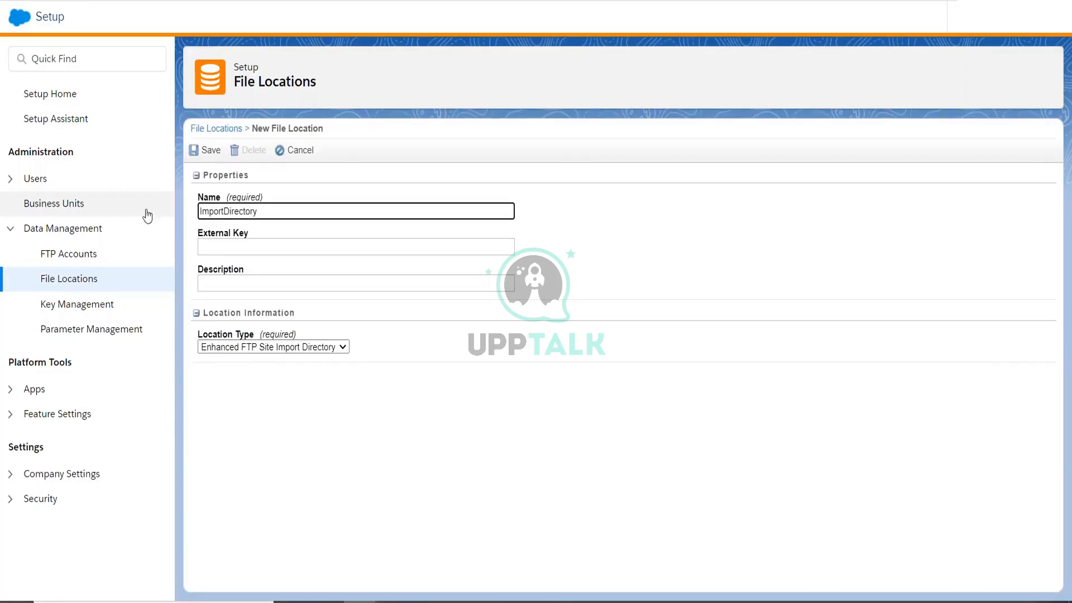
left_click(273, 431)
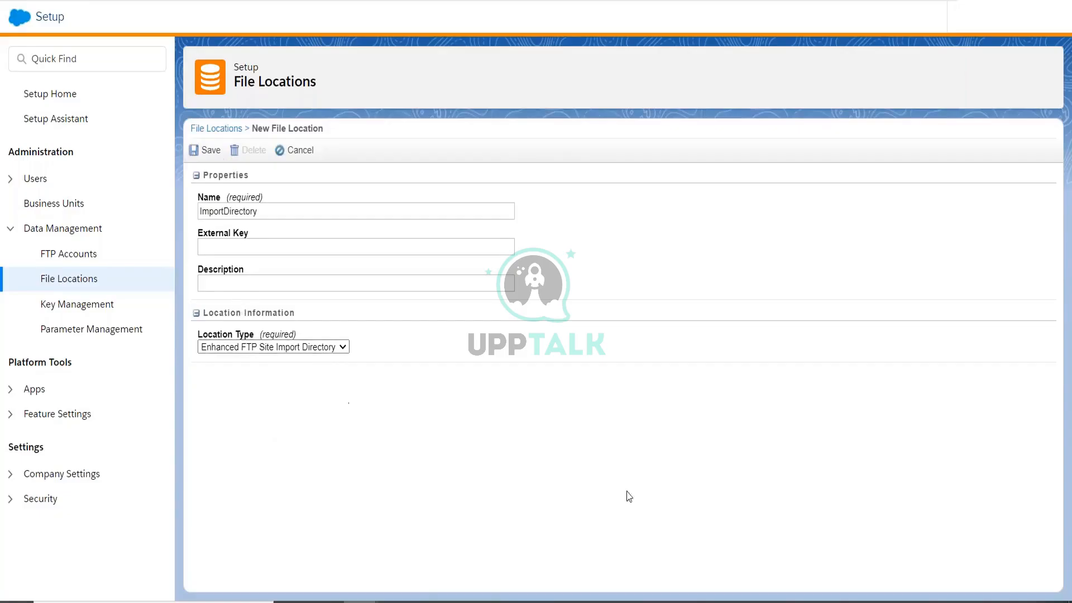
Check the /Import folder in FileZilla, then save the ImportDirectory file location.
left_click(534, 602)
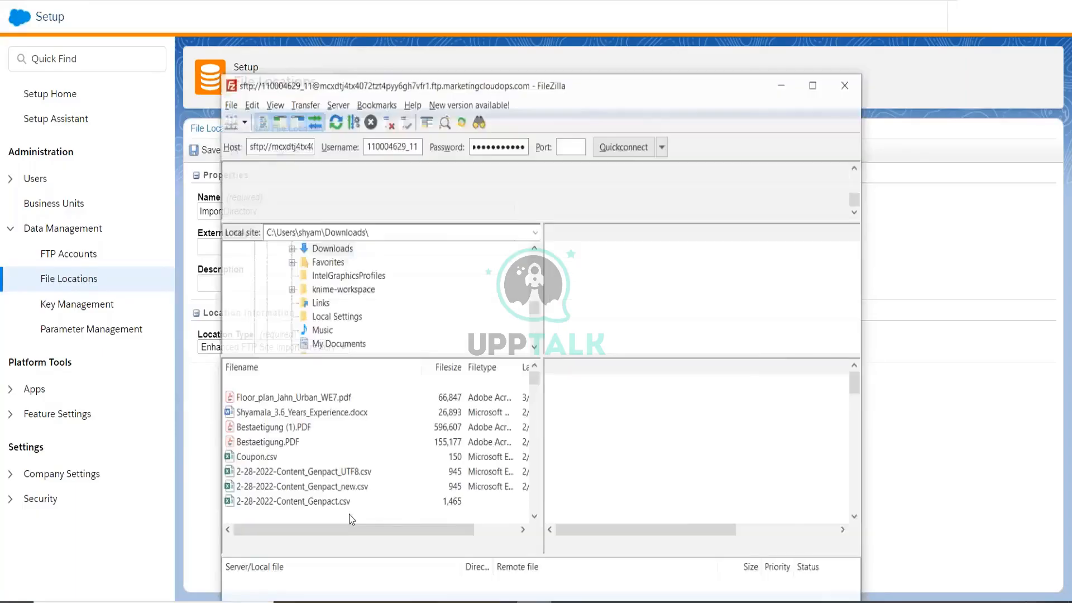
left_click(593, 276)
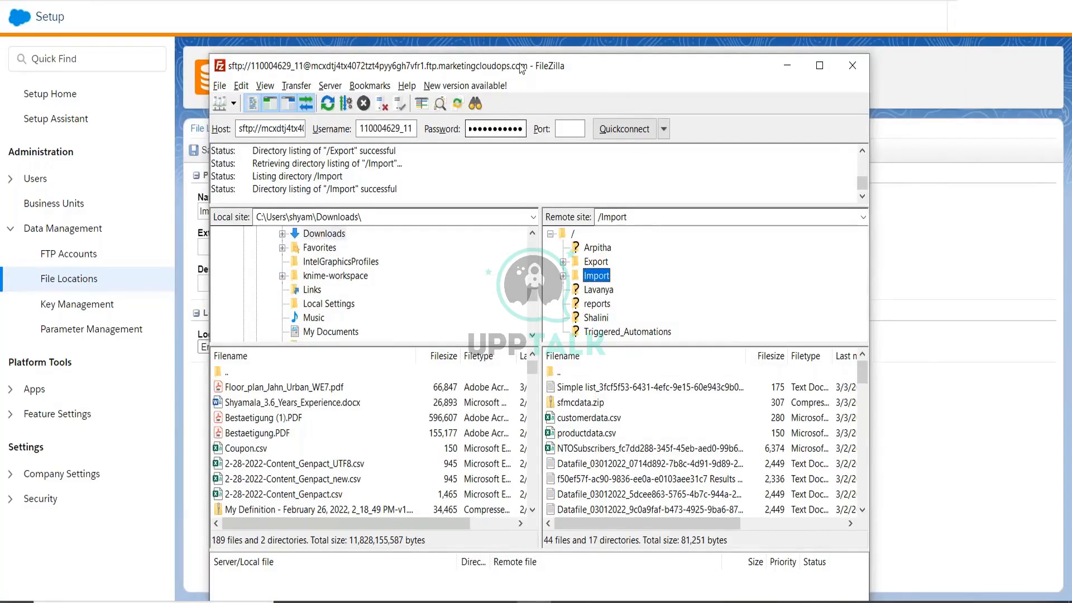
left_click_drag(523, 66, 652, 48)
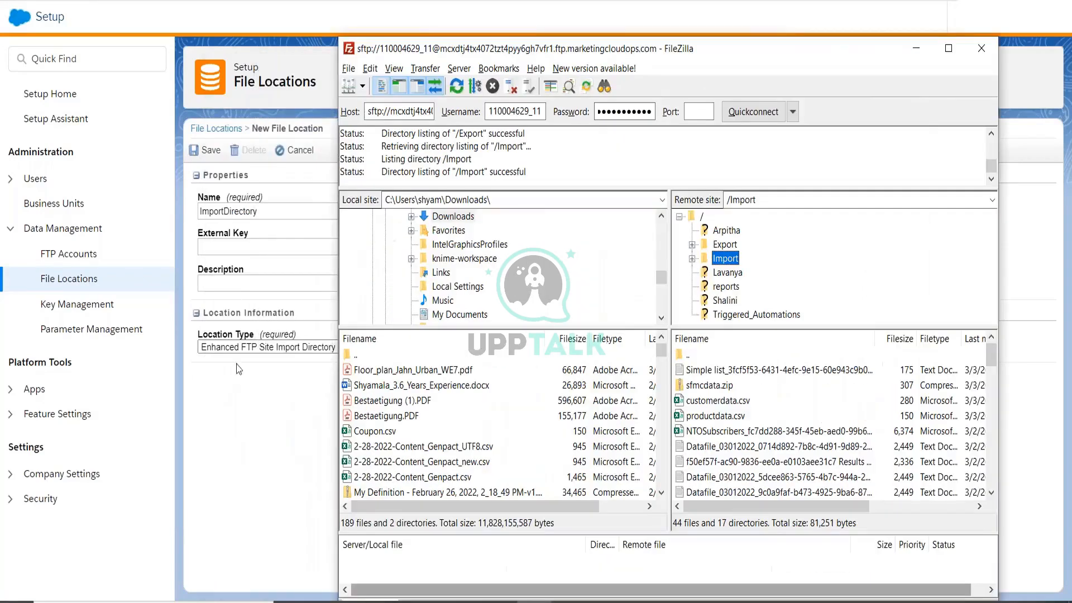
left_click(214, 158)
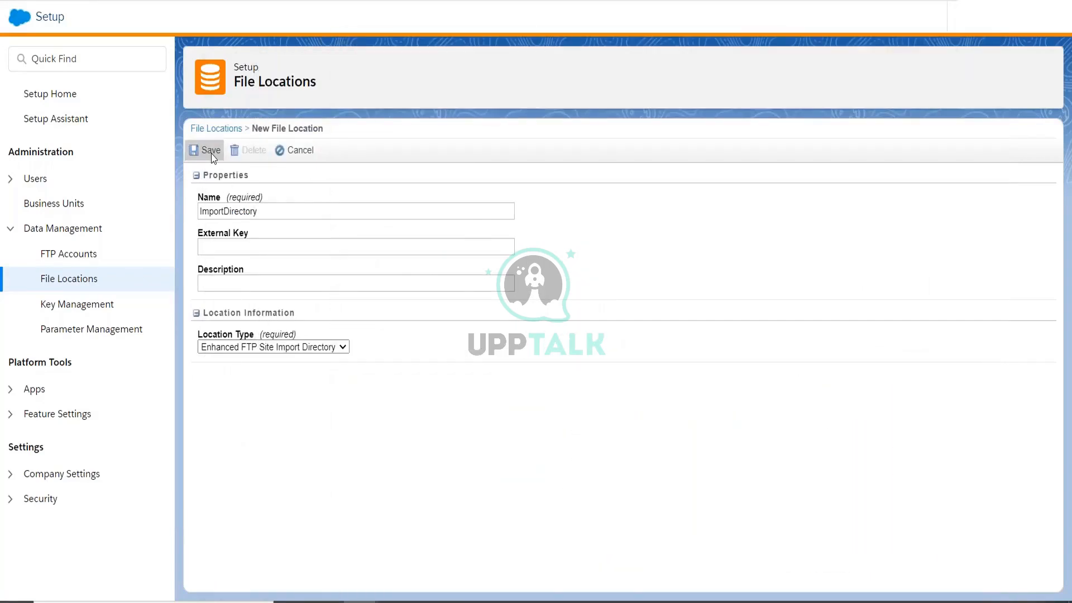
left_click(212, 154)
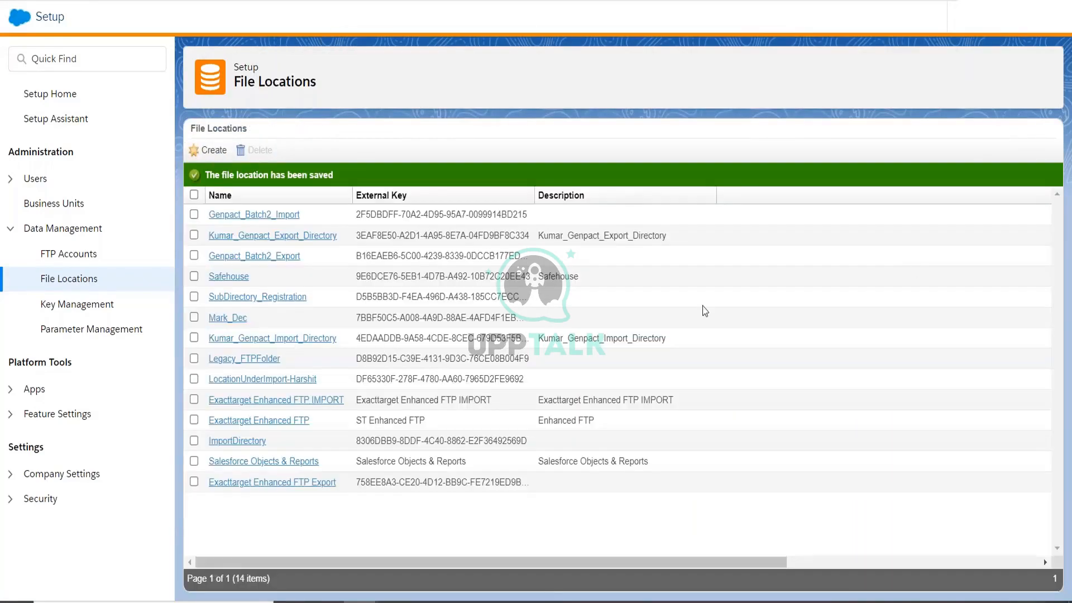
left_click_drag(287, 445, 213, 444)
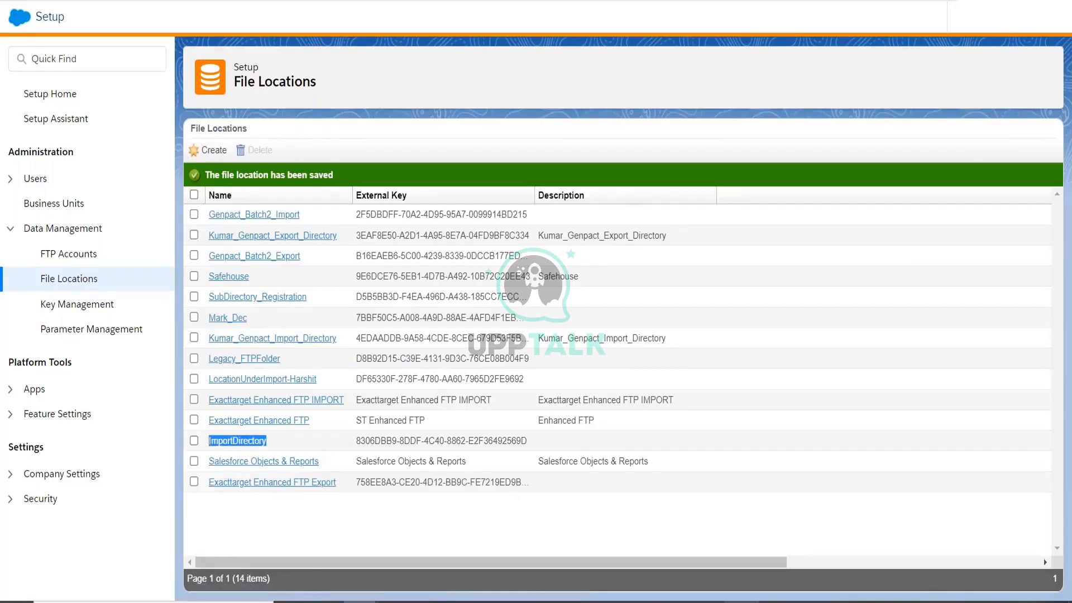
key("alt+Tab")
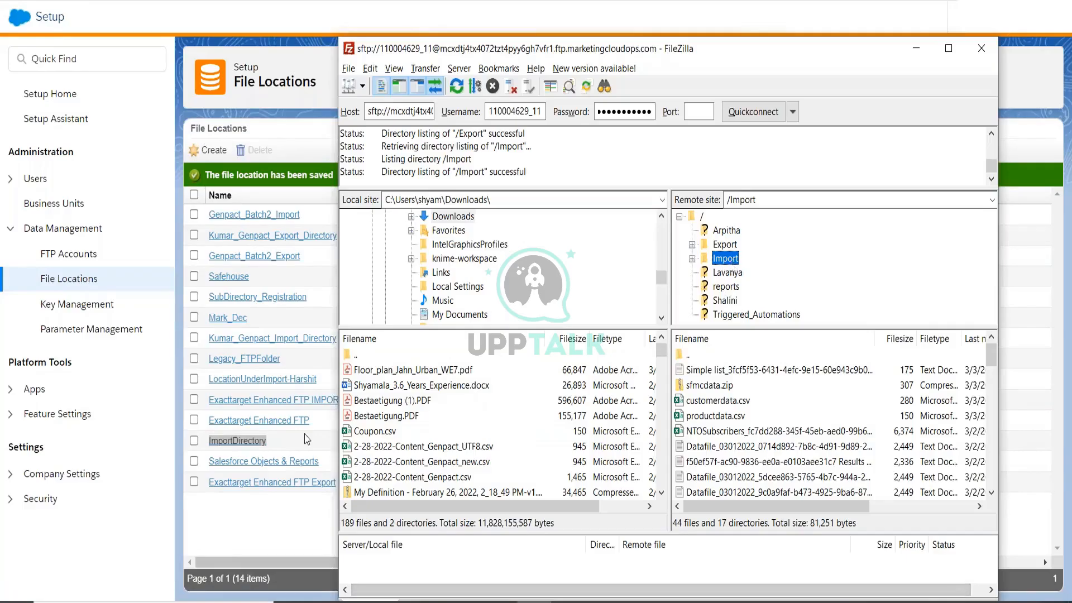
left_click(243, 531)
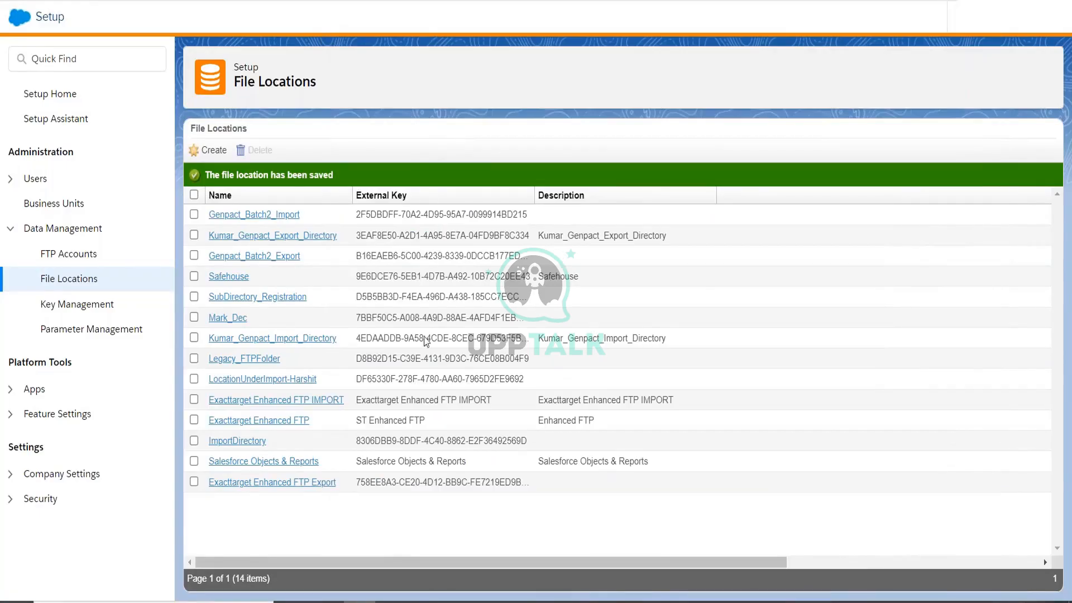
key("alt+Tab")
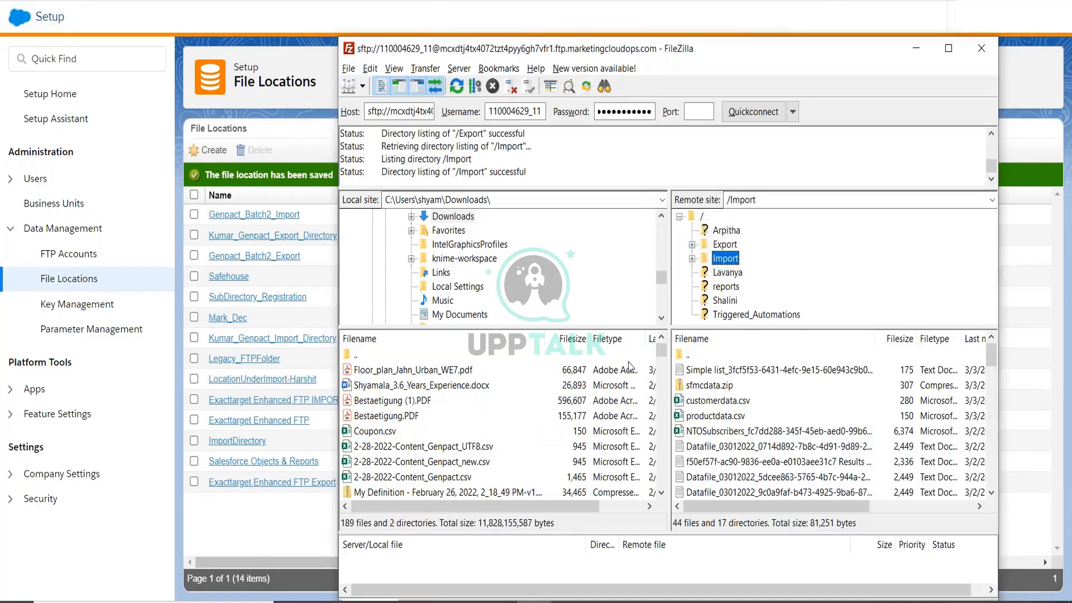
left_click(725, 244)
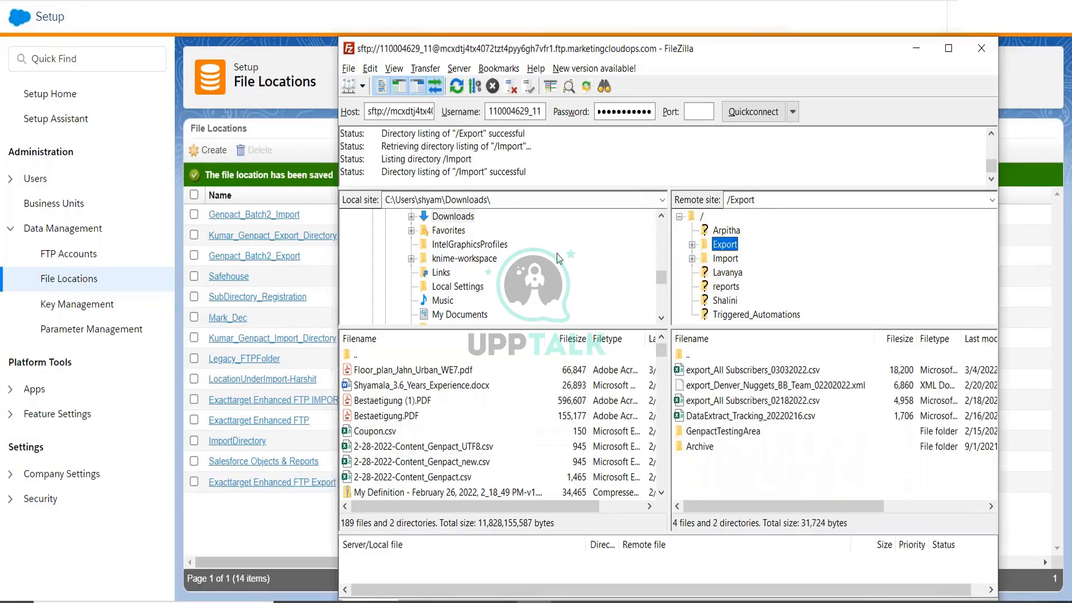
key("alt+Tab")
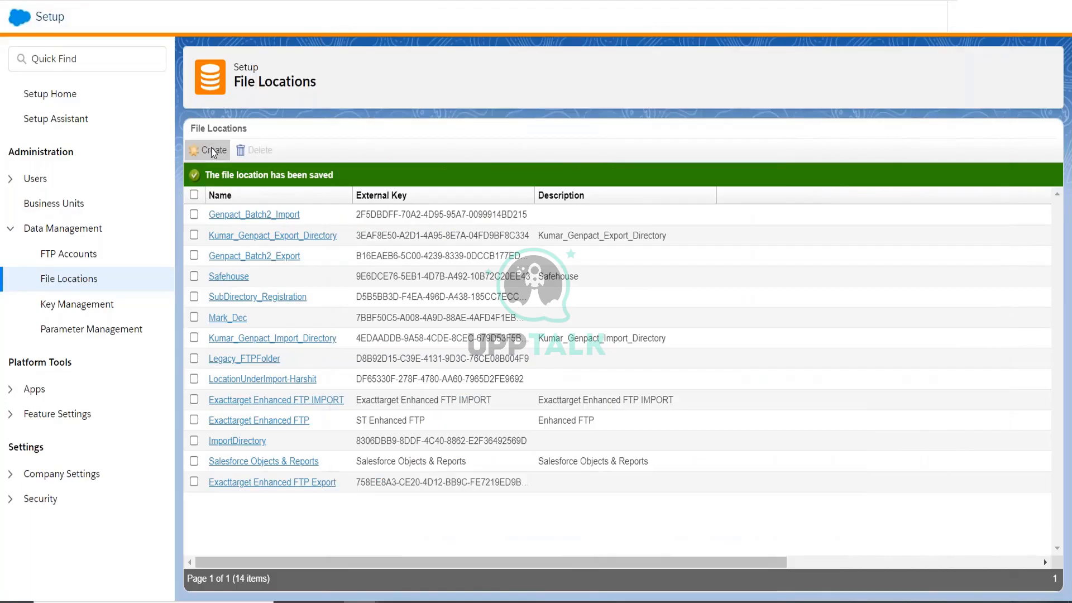
Create and save 'ExportDirectory' with location type Enhanced FTP Site Export Directory.
left_click(212, 150)
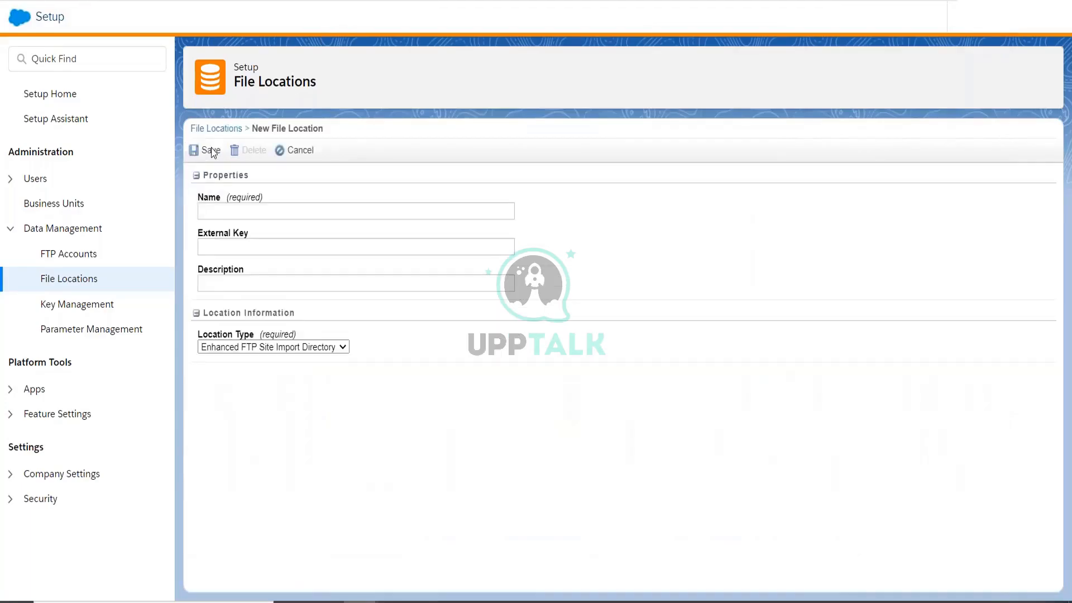
left_click(273, 348)
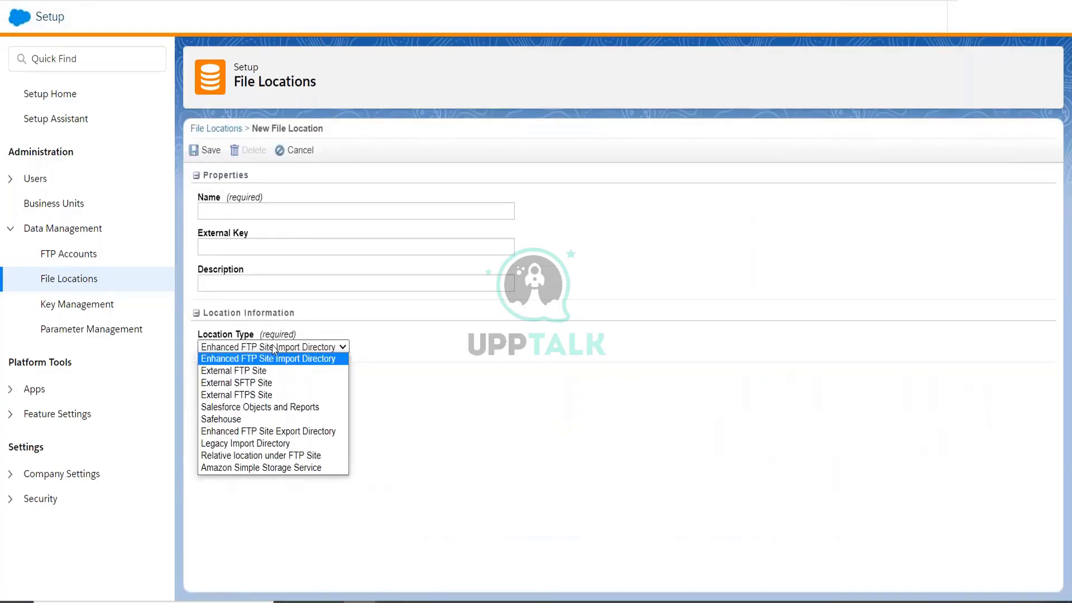
left_click(302, 435)
left_click(265, 212)
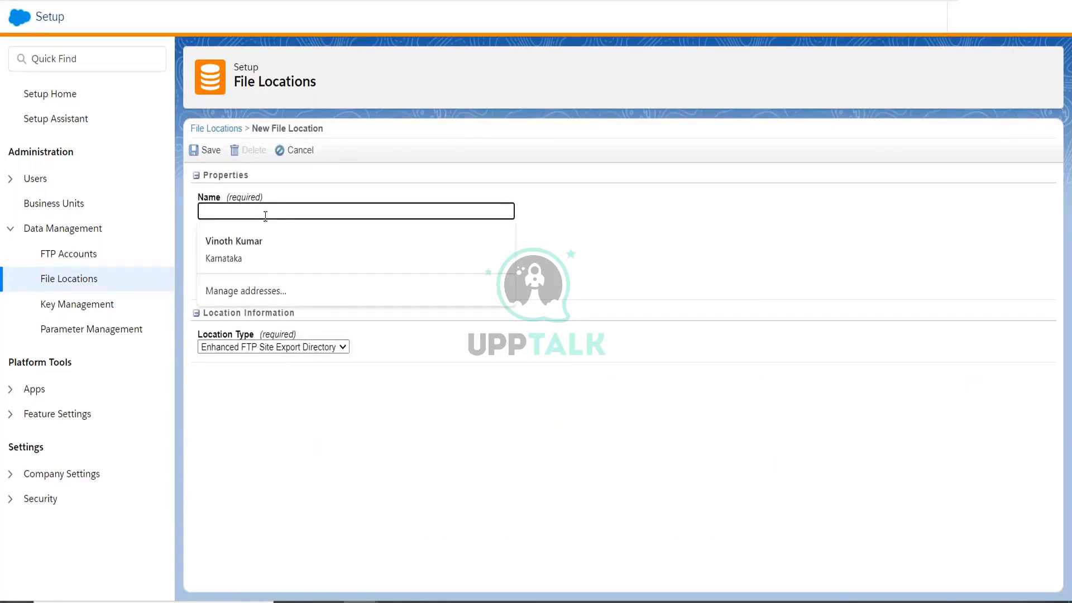
type("Export")
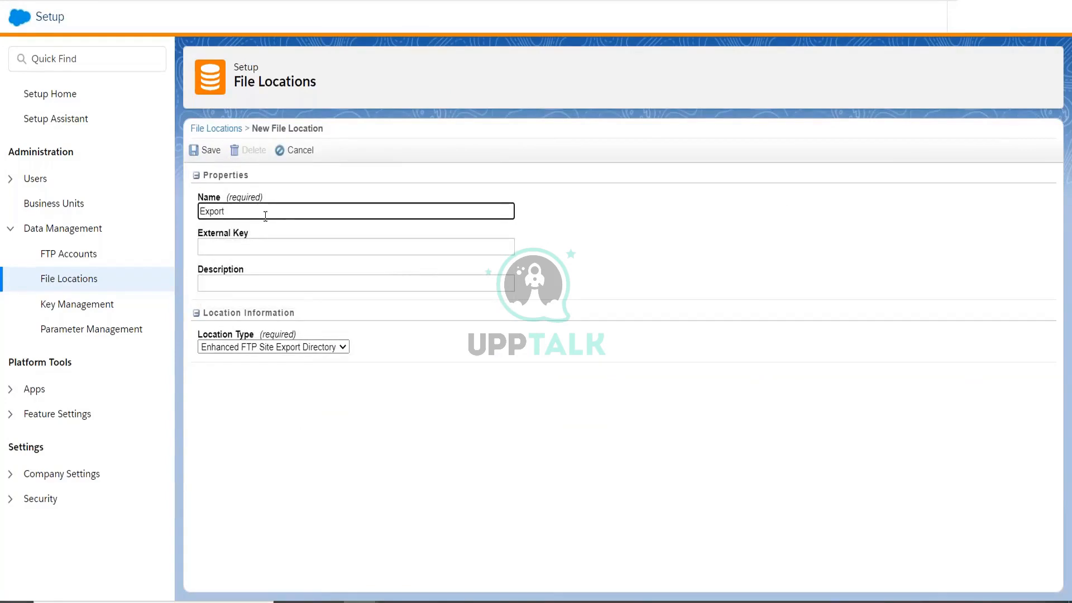
type("Directory")
left_click(219, 153)
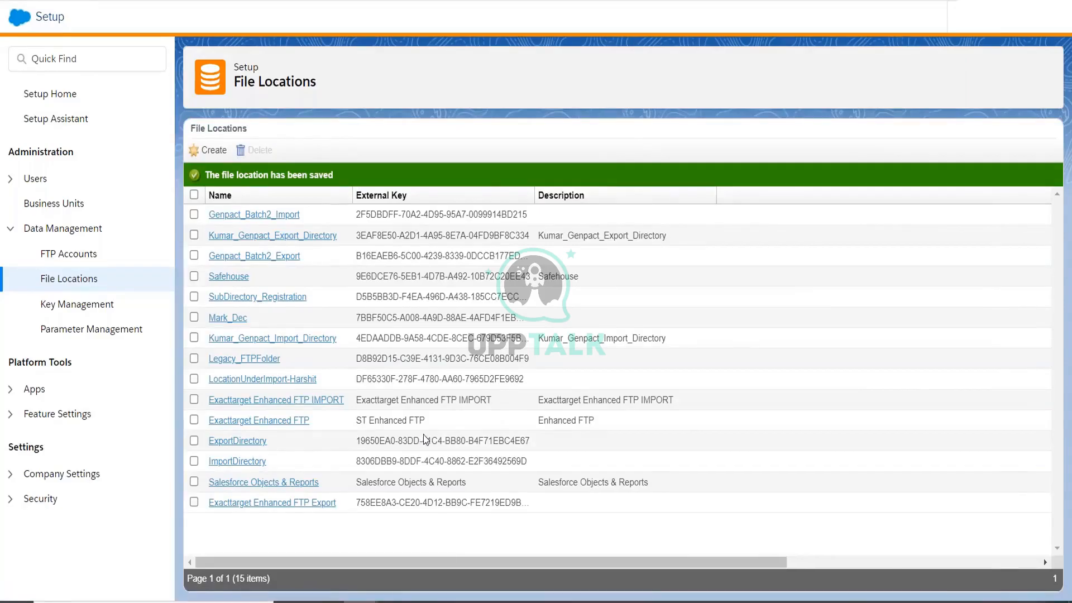
key("alt+Tab")
Select Import/EP3 Batch3_DS in FileZilla's remote tree and reconnect to the SFTP server.
left_click(693, 258)
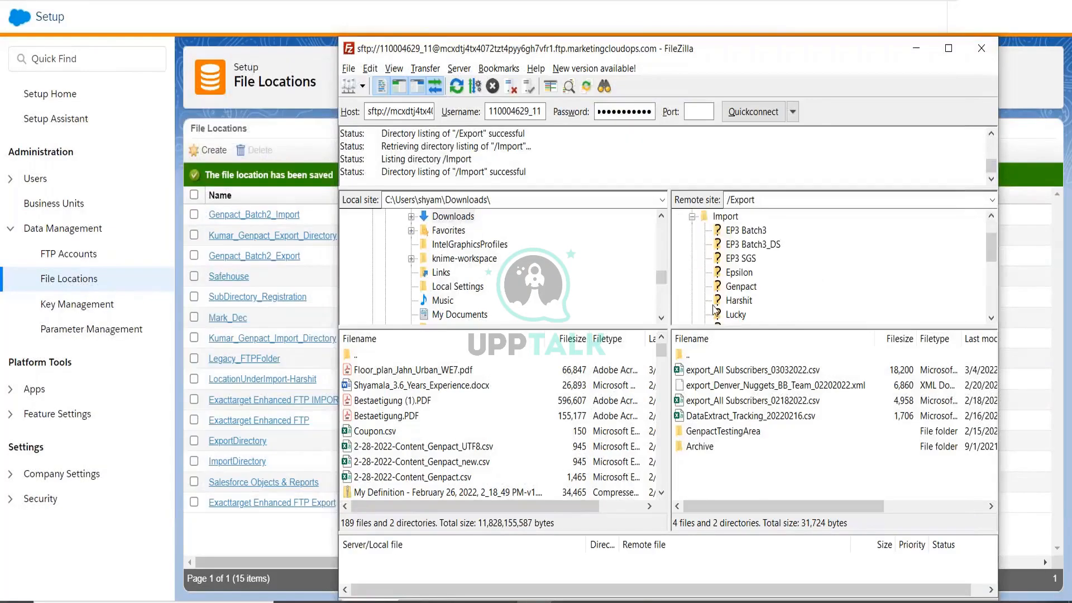
left_click(740, 285)
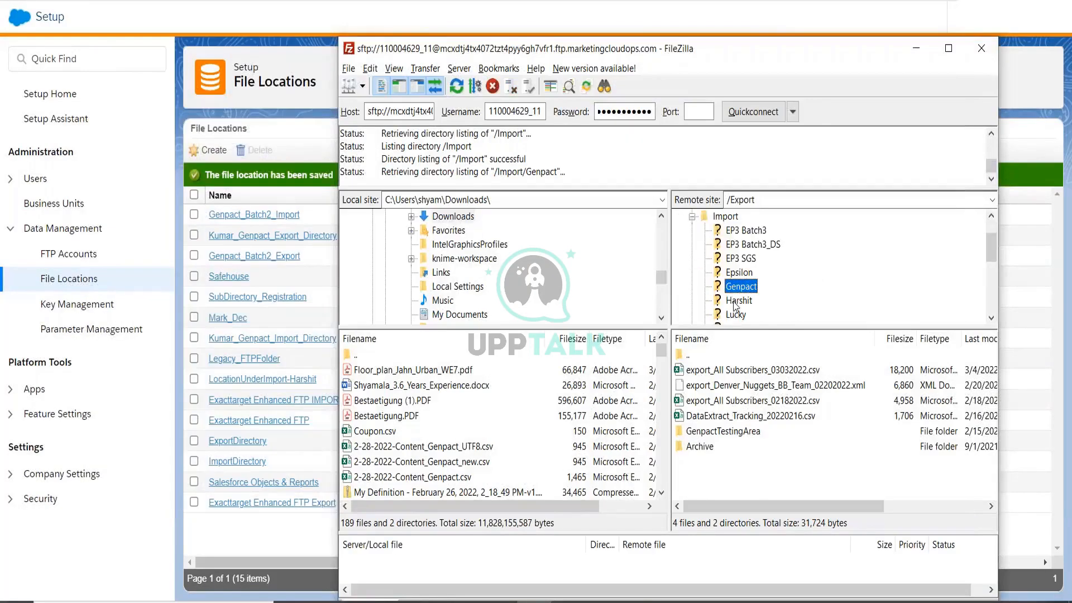
scroll(737, 293, "up", 1)
left_click(738, 286)
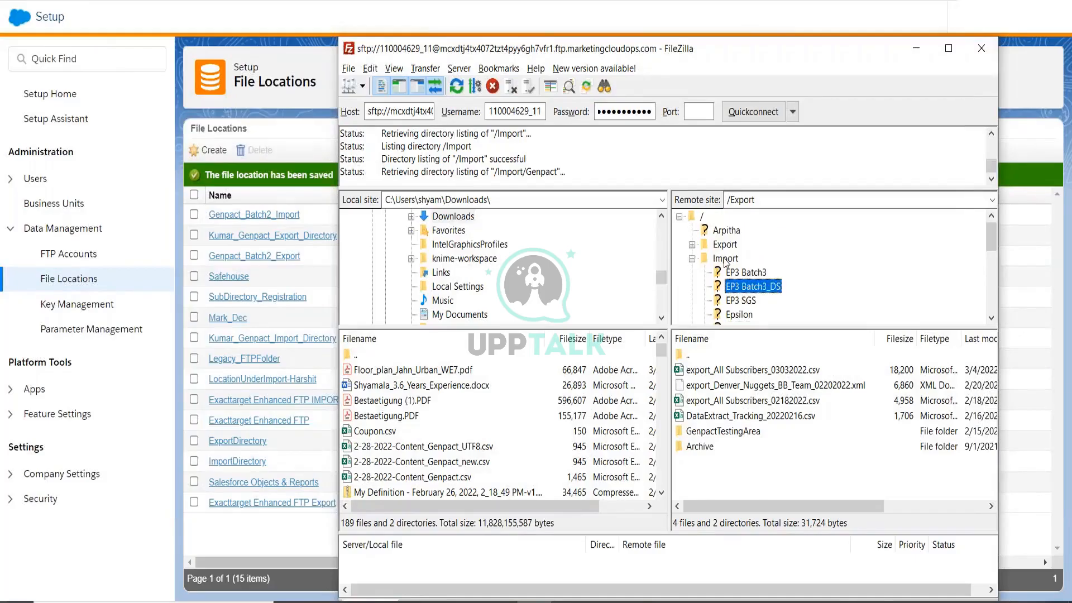
right_click(739, 288)
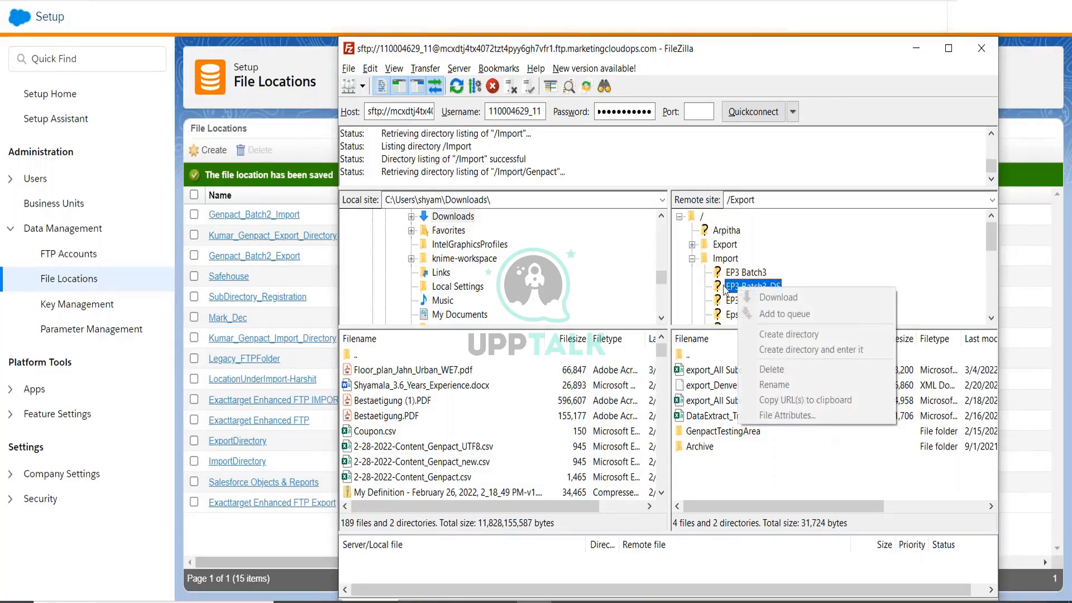
left_click(724, 261)
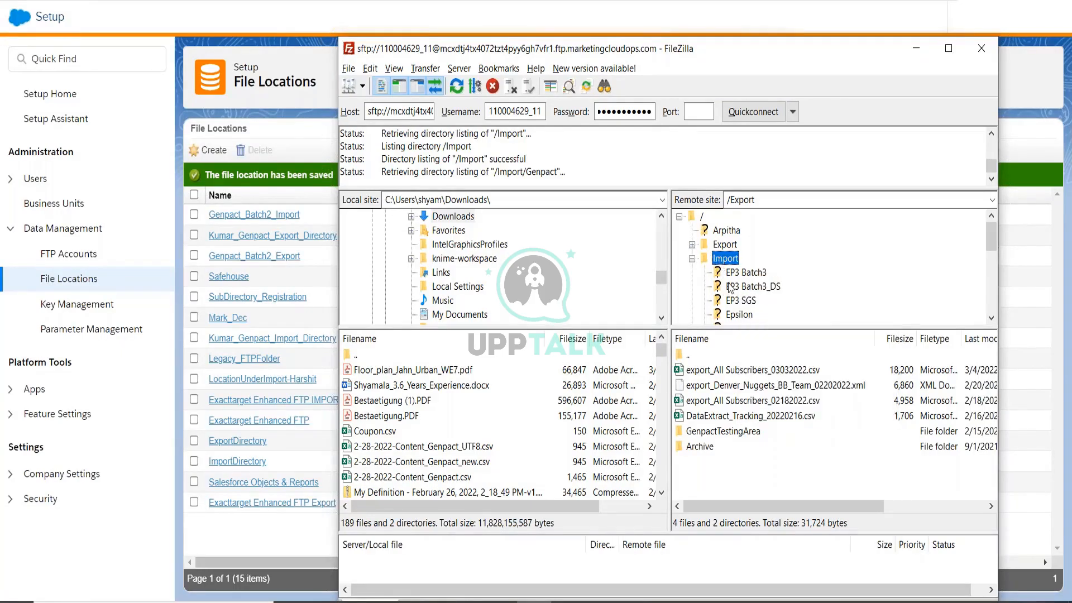
left_click(729, 287)
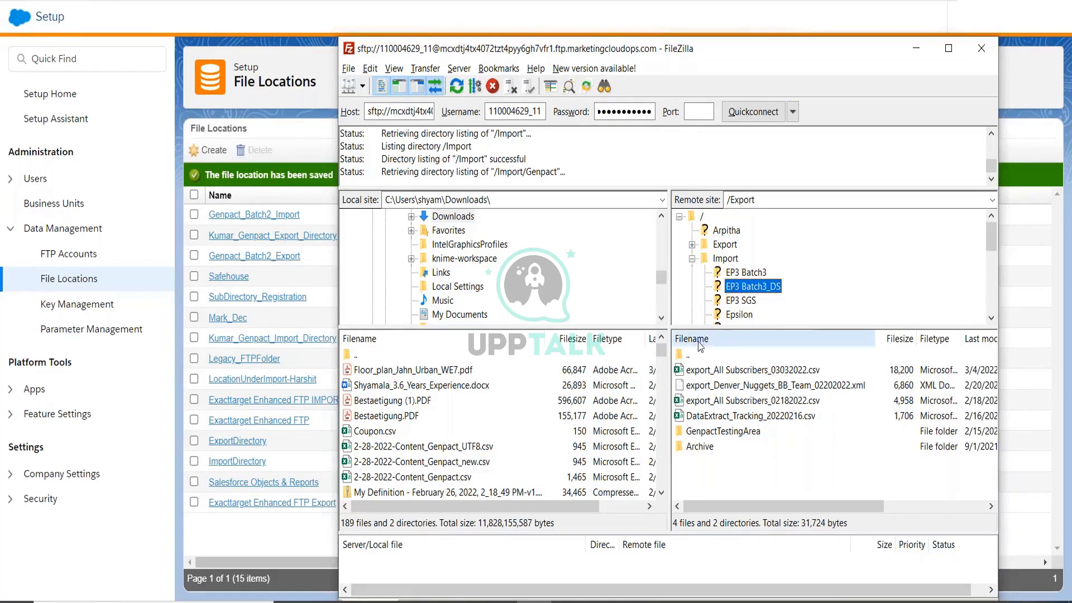
left_click(699, 112)
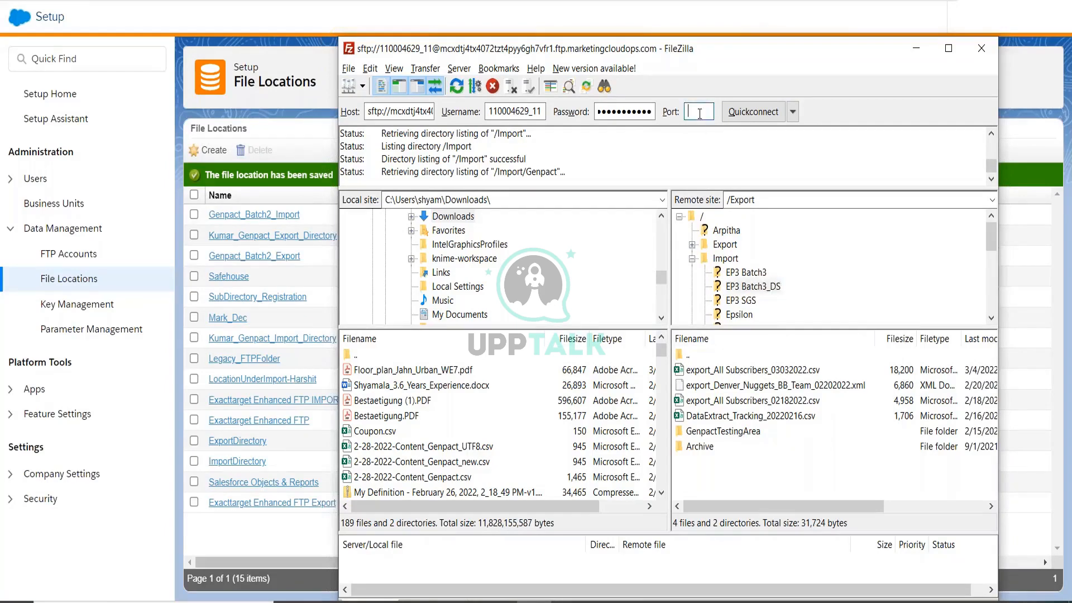
left_click(753, 112)
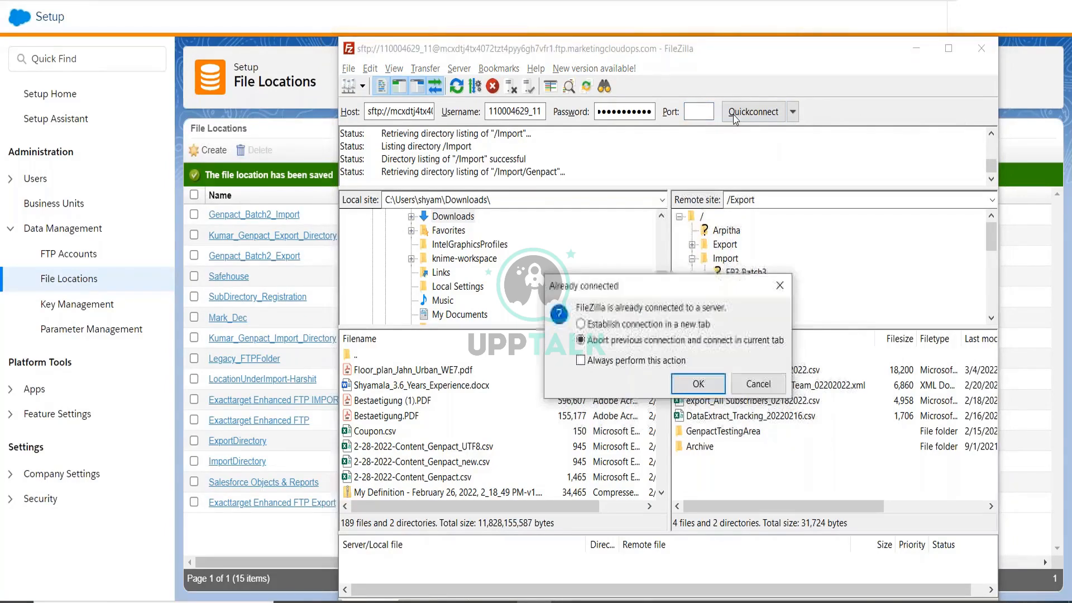
left_click(697, 384)
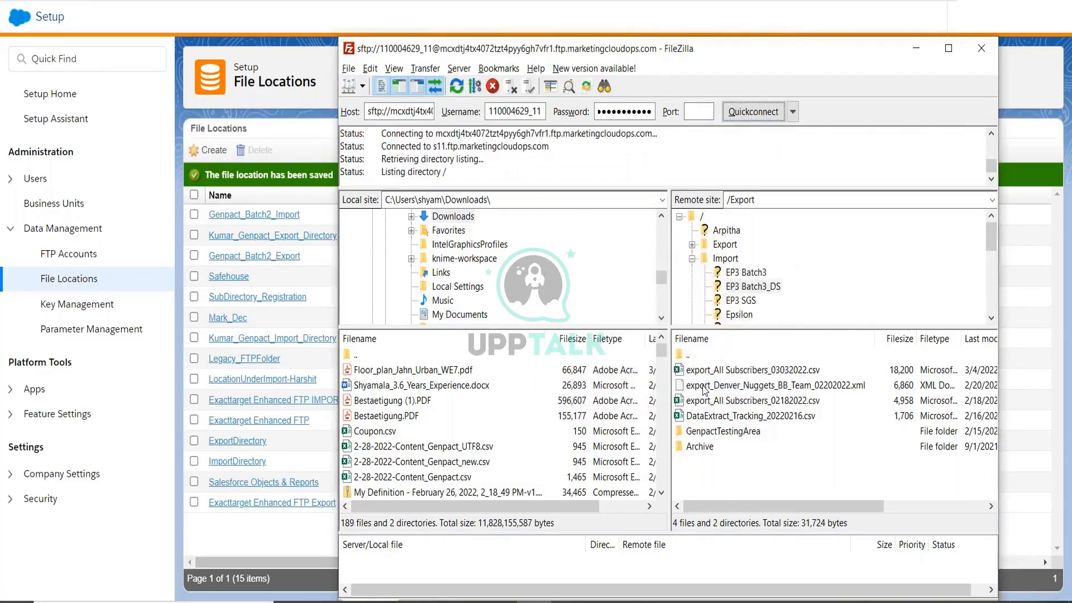
Copy the EP3 Batch3_DS folder's URL and return to Marketing Cloud's File Locations list.
left_click(746, 287)
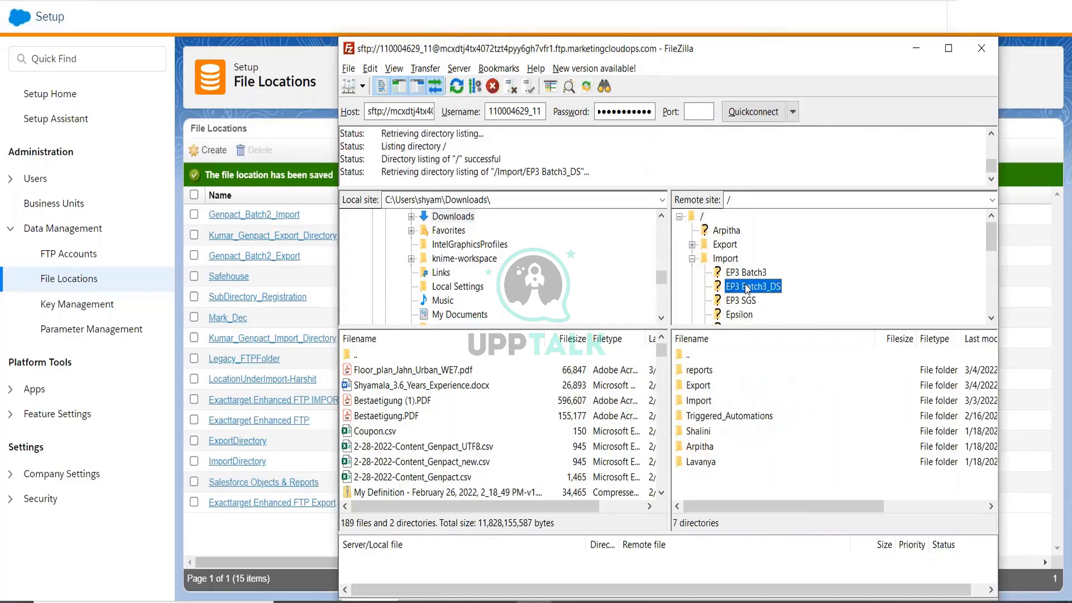
right_click(747, 288)
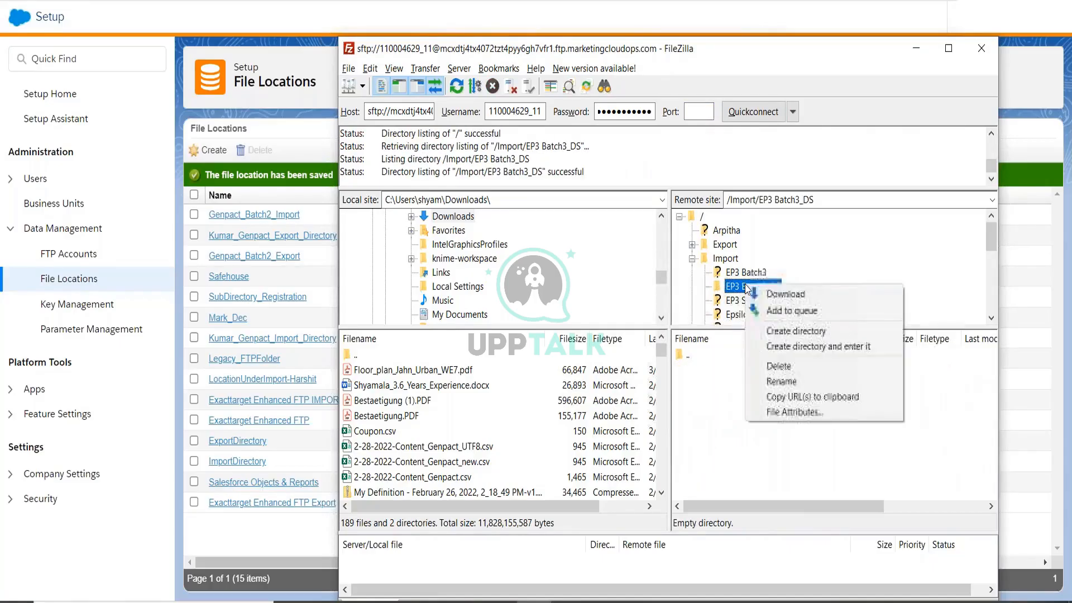
left_click(775, 398)
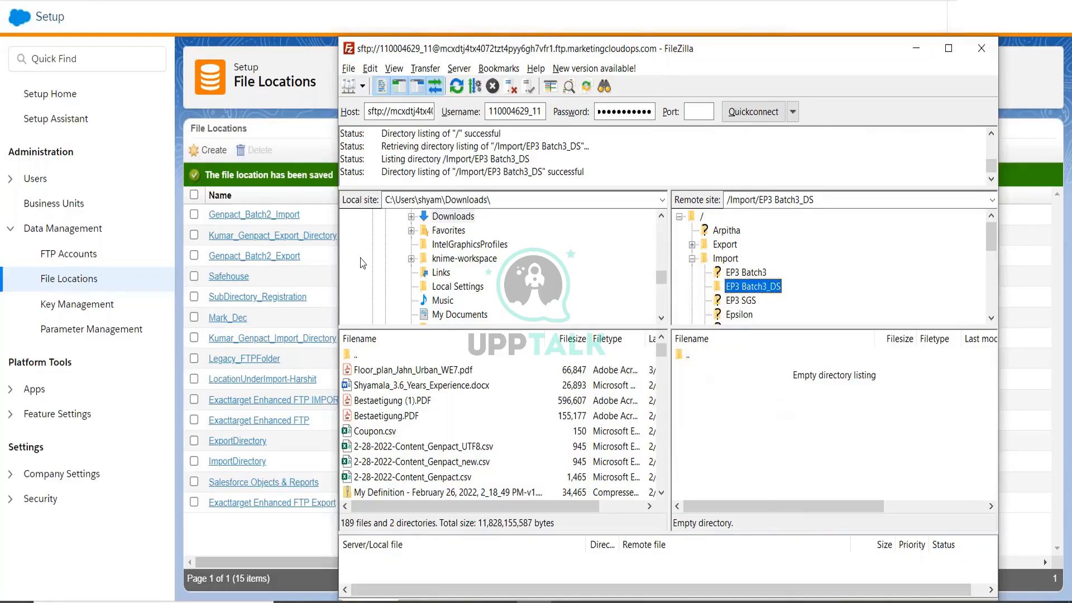
left_click(270, 163)
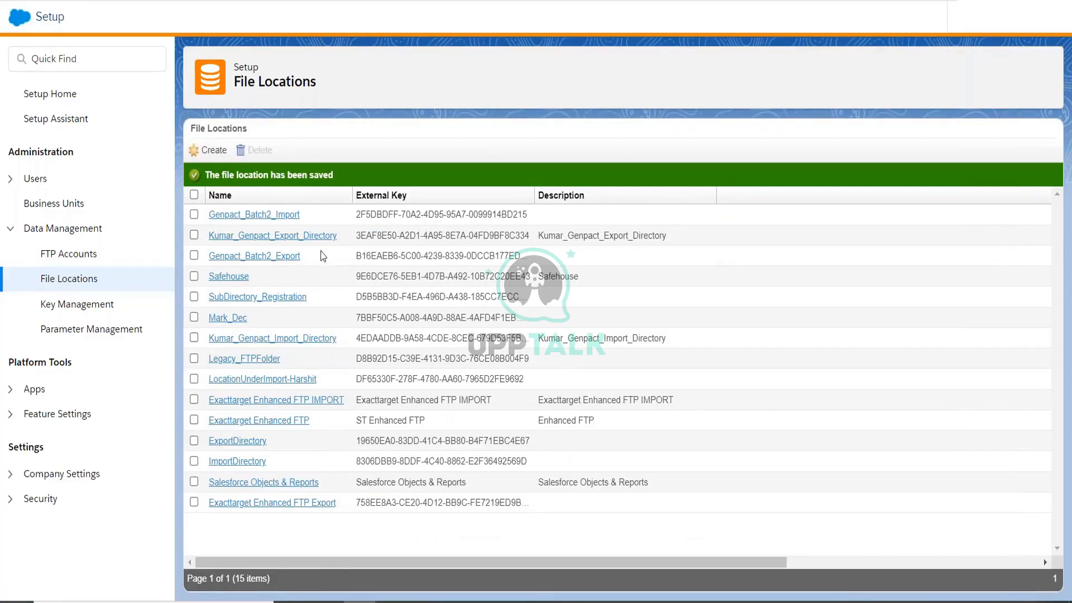
Create a new file location with location type Legacy Import Directory.
left_click(223, 159)
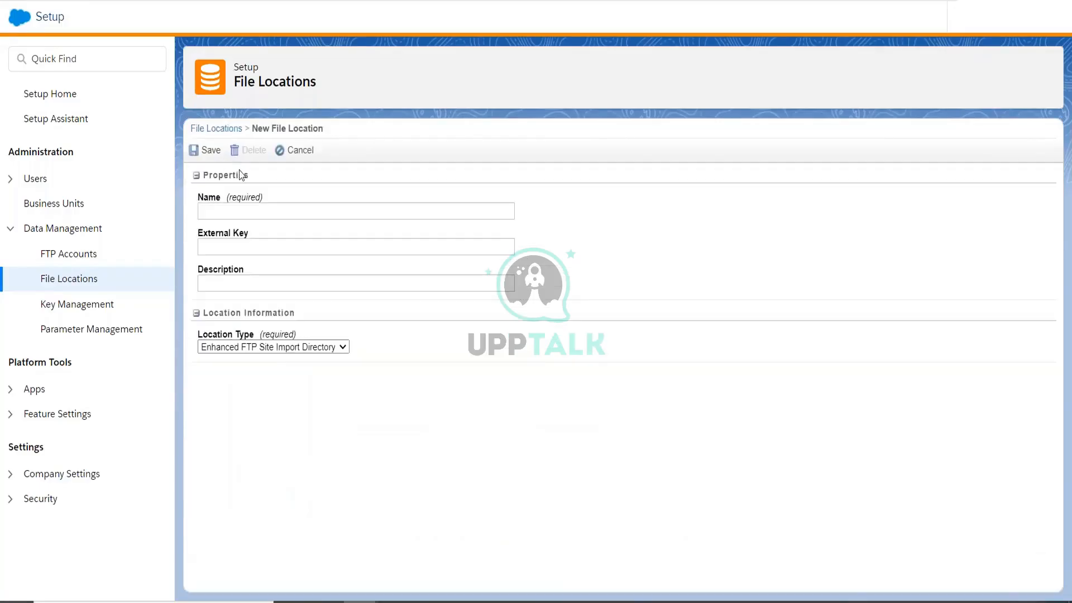
left_click(273, 347)
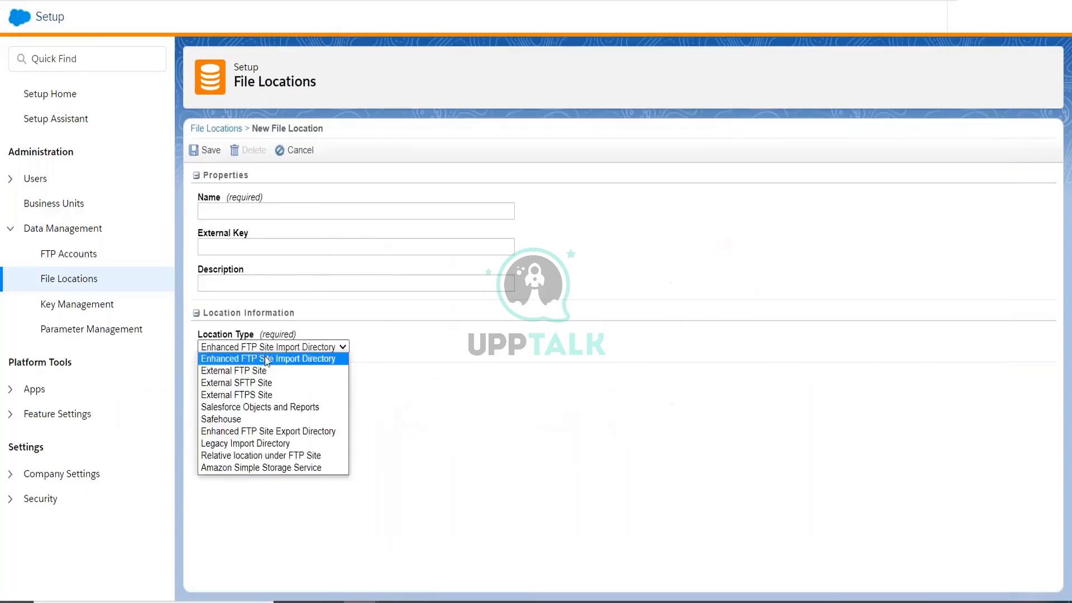
left_click(234, 447)
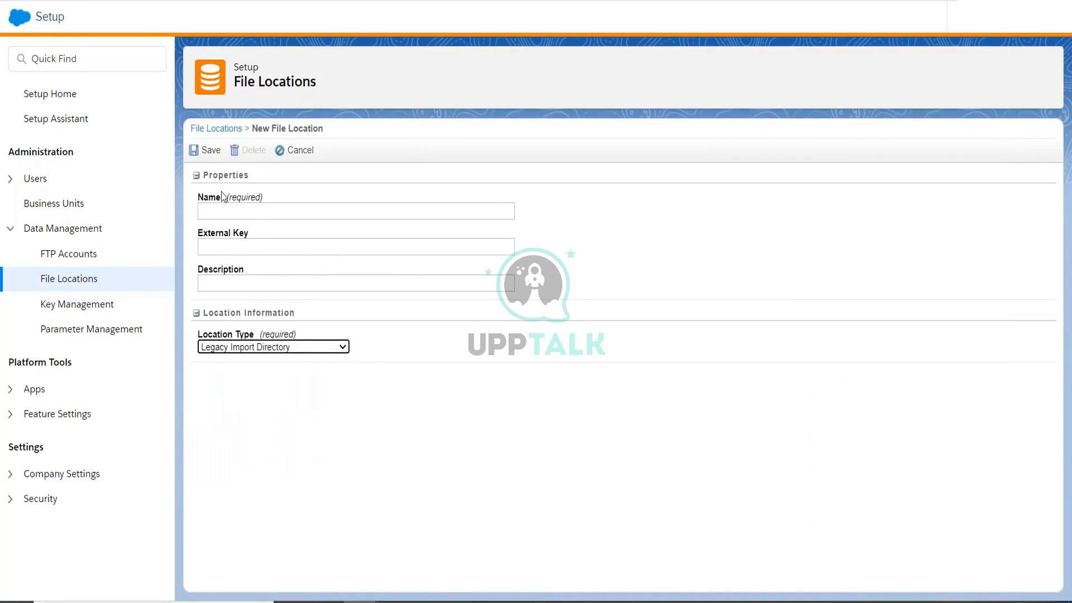
left_click(222, 211)
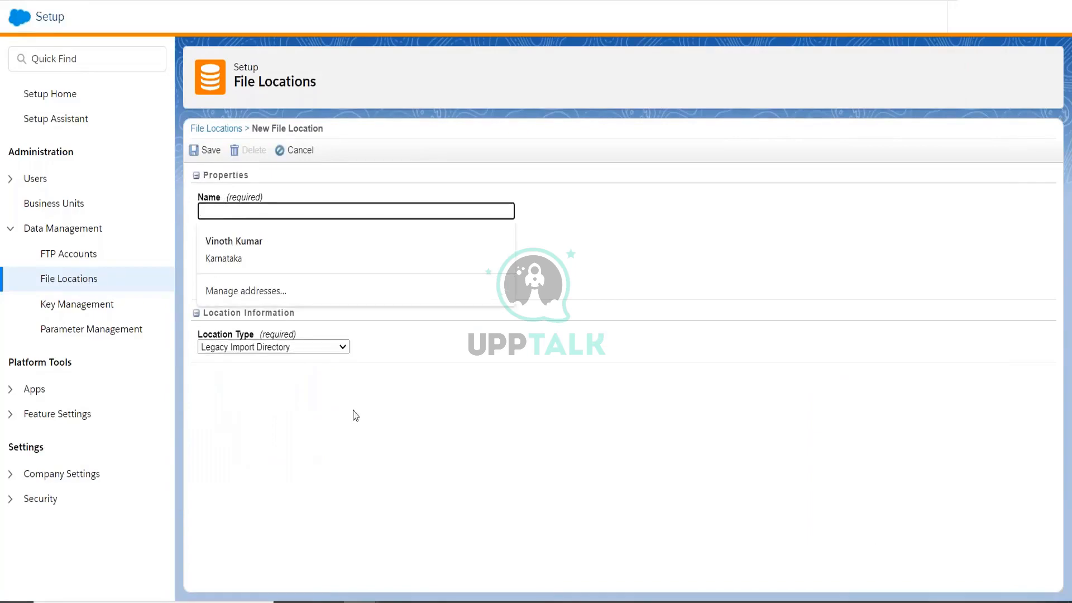
left_click(354, 413)
Compare with FileZilla's folder tree while keeping Legacy Import Directory as the location type.
key("alt+Tab")
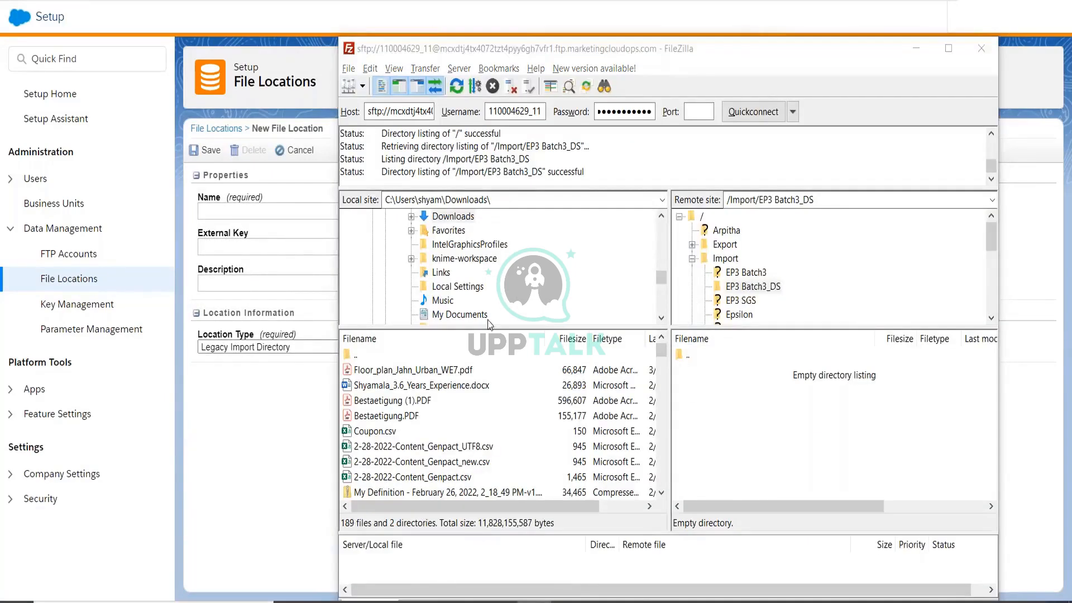
key("alt+Tab")
left_click(302, 347)
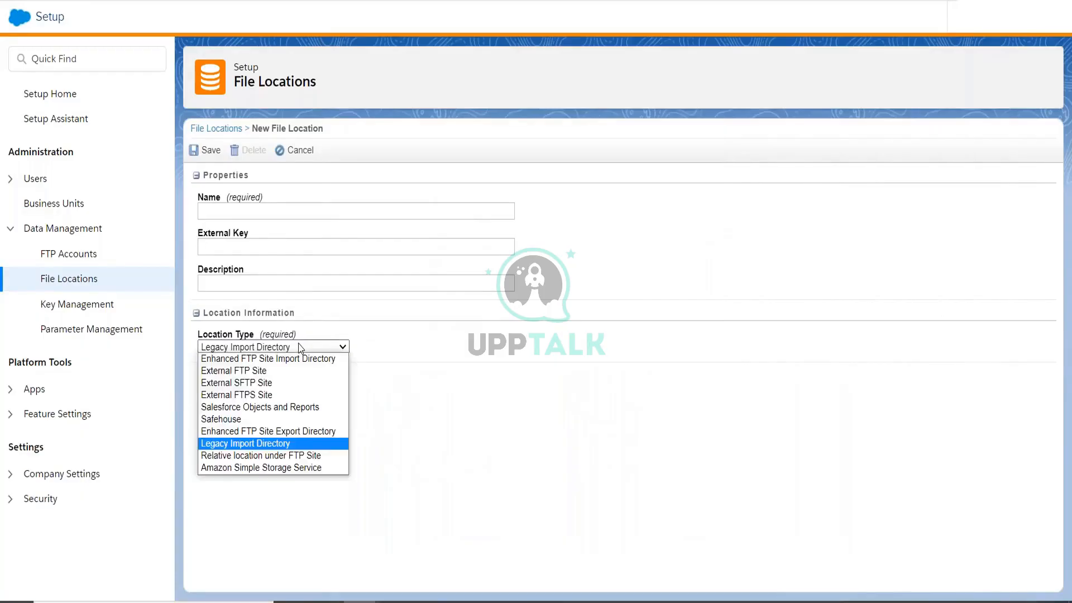
left_click(240, 444)
key("alt+Tab")
scroll(749, 310, "down", 5)
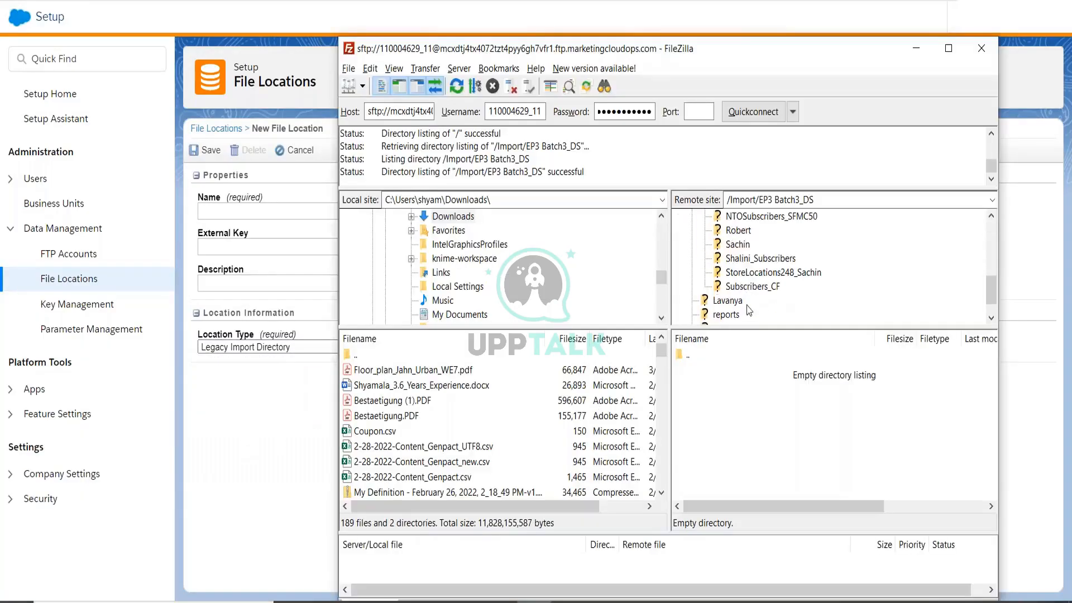
scroll(746, 305, "down", 1)
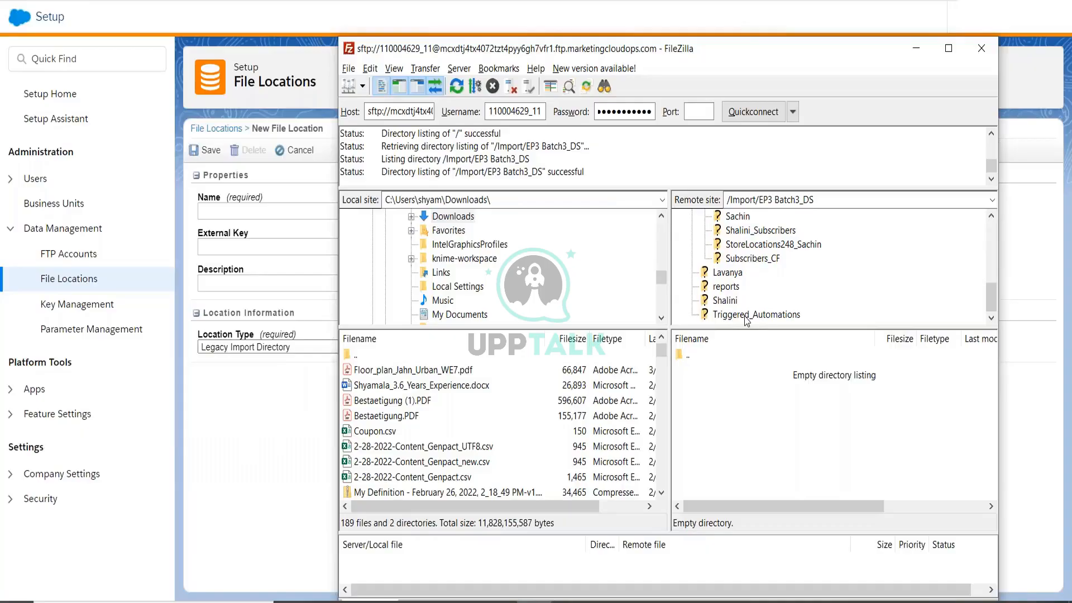
scroll(747, 319, "up", 2)
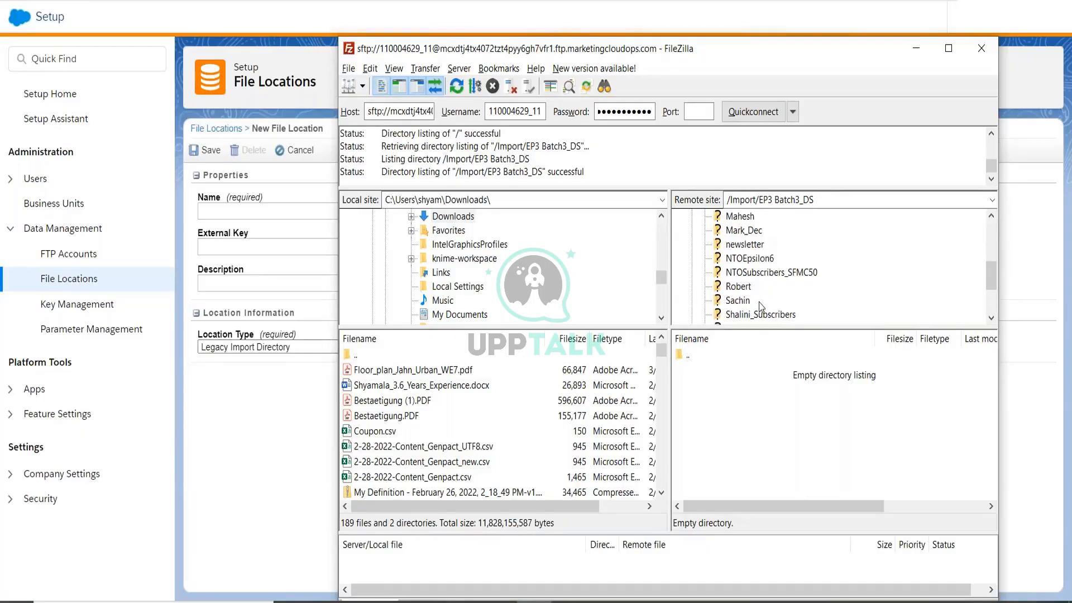
scroll(760, 307, "up", 1)
scroll(747, 282, "up", 1)
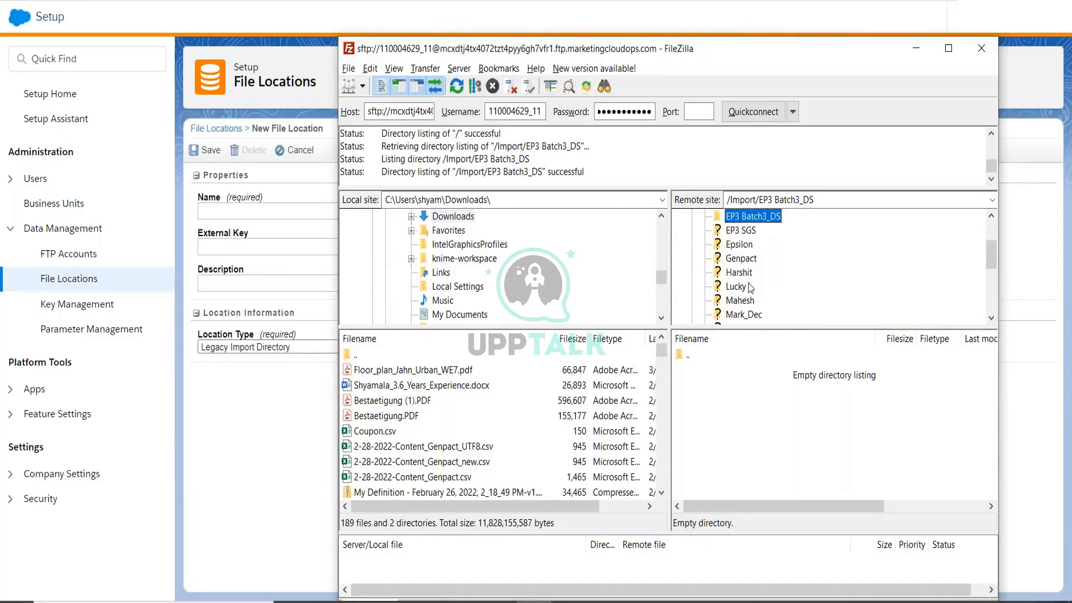
left_click(291, 348)
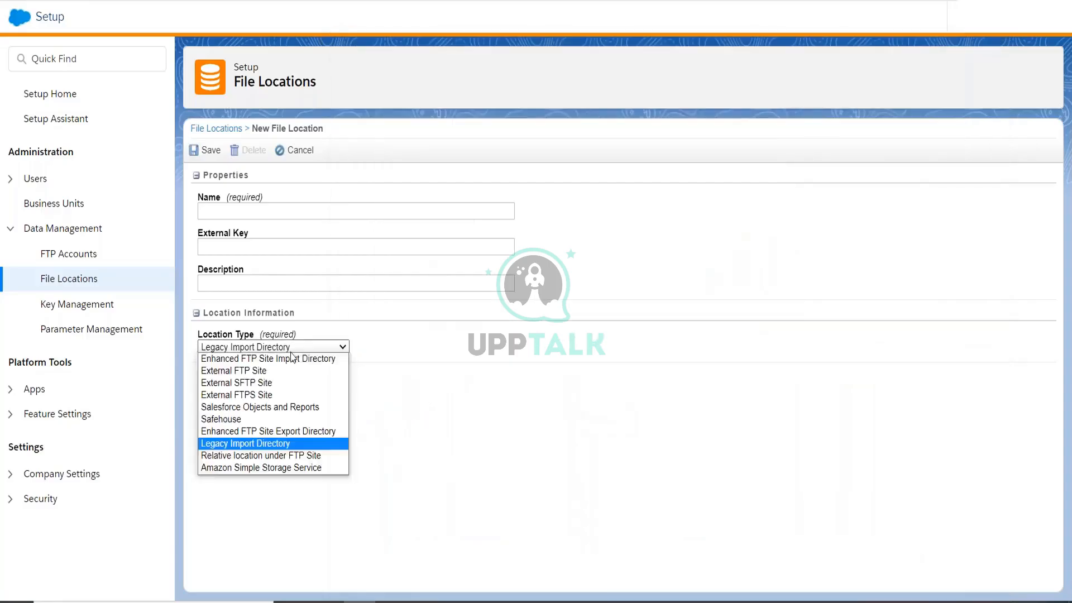
Set the type to Relative location under FTP Site and paste the copied folder URL as path.
left_click(290, 456)
left_click(332, 386)
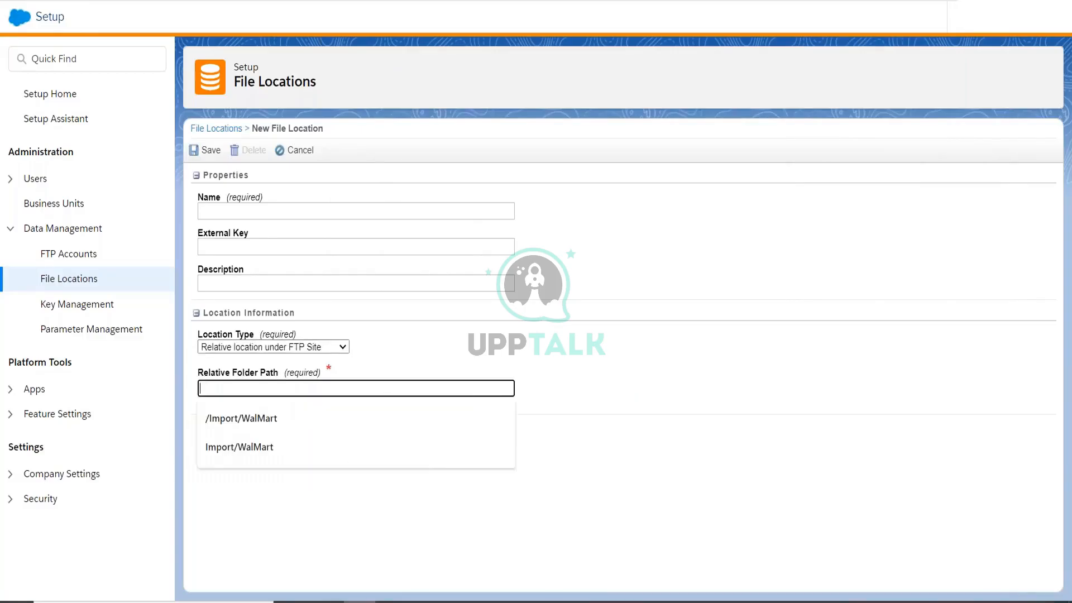
key("ctrl+v")
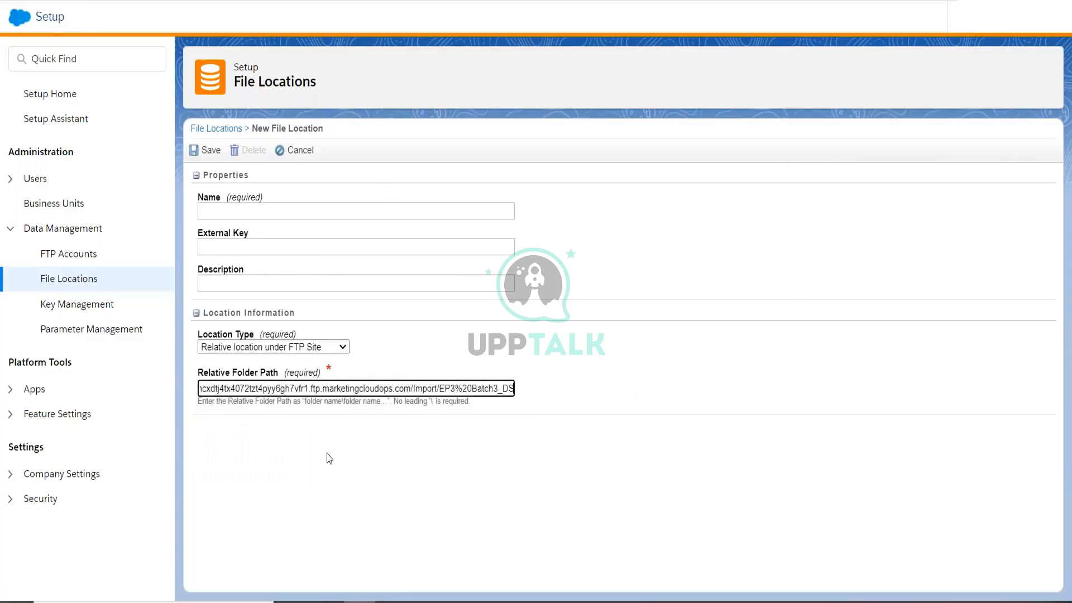
left_click(328, 453)
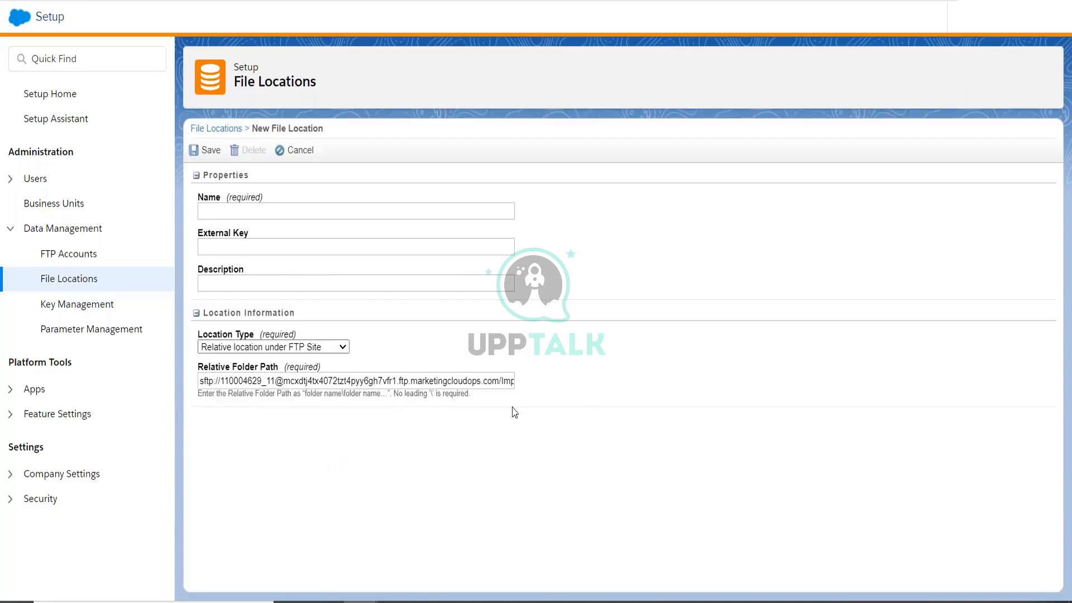
Copy the path /Import/EP3 Batch3_DS from FileZilla's Create directory prompt.
key("alt+Tab")
right_click(755, 218)
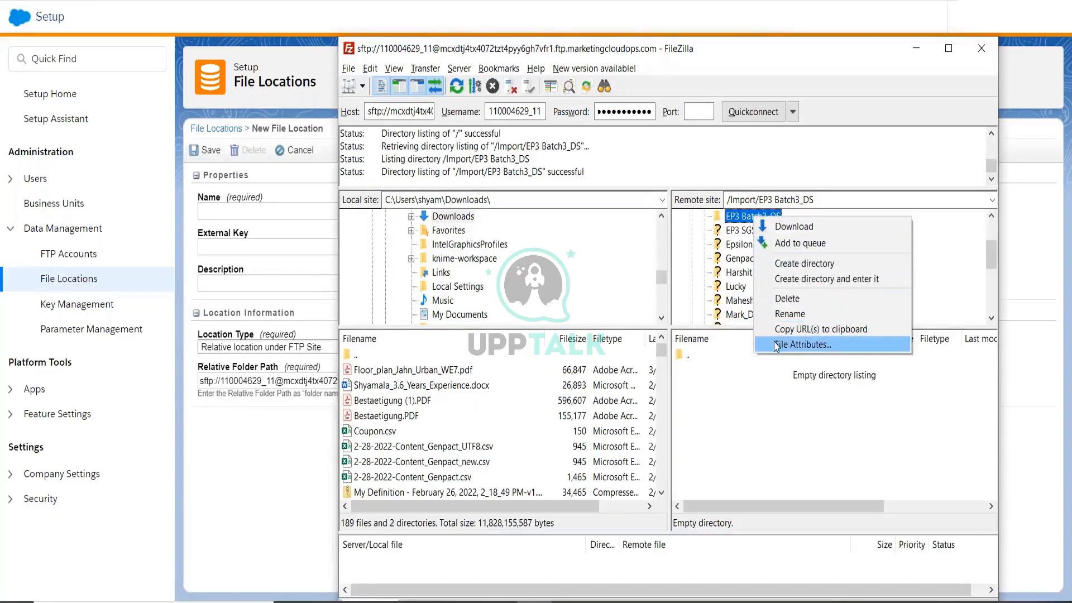
left_click(788, 314)
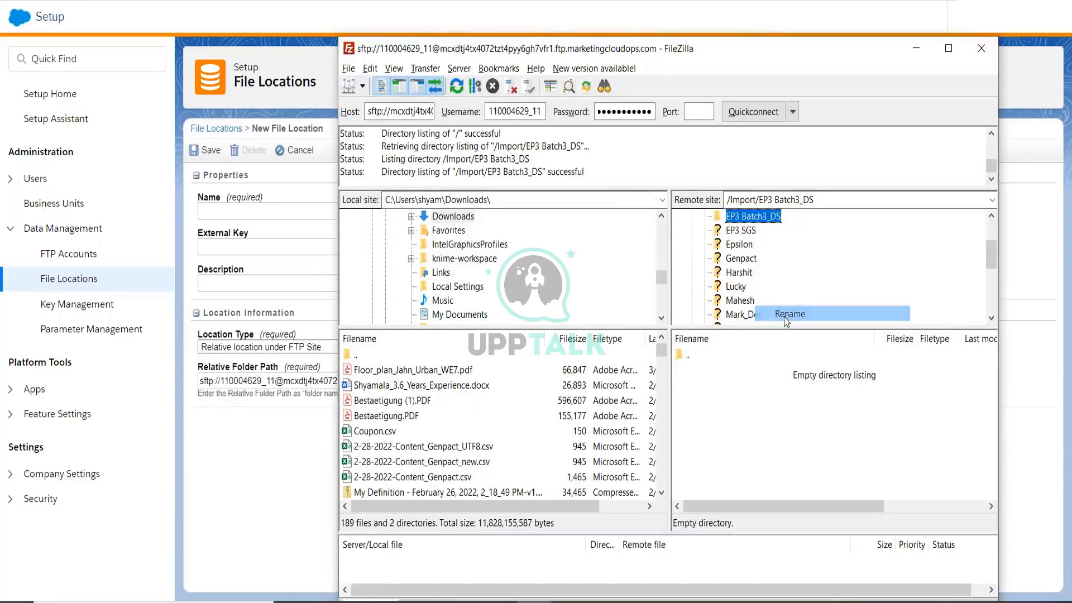
right_click(754, 217)
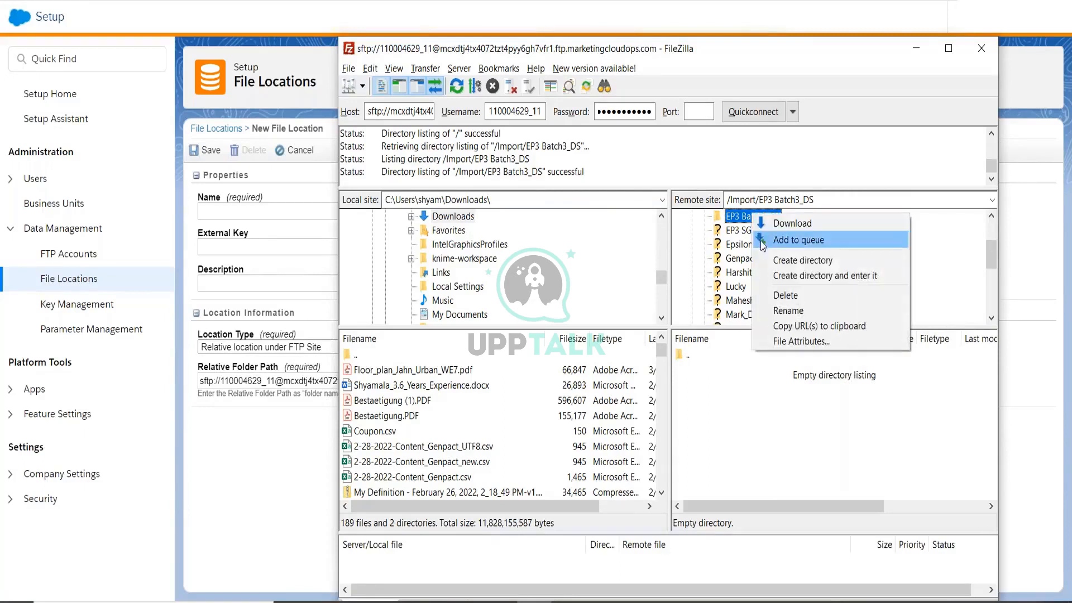
left_click(778, 267)
left_click(808, 269)
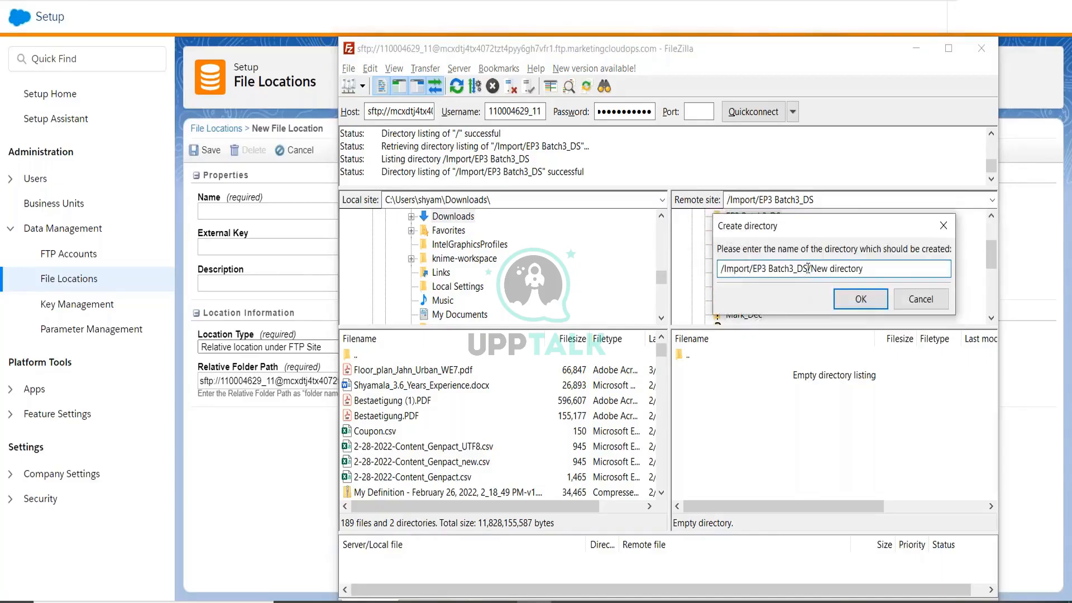
left_click_drag(807, 269, 714, 277)
key("ctrl+c")
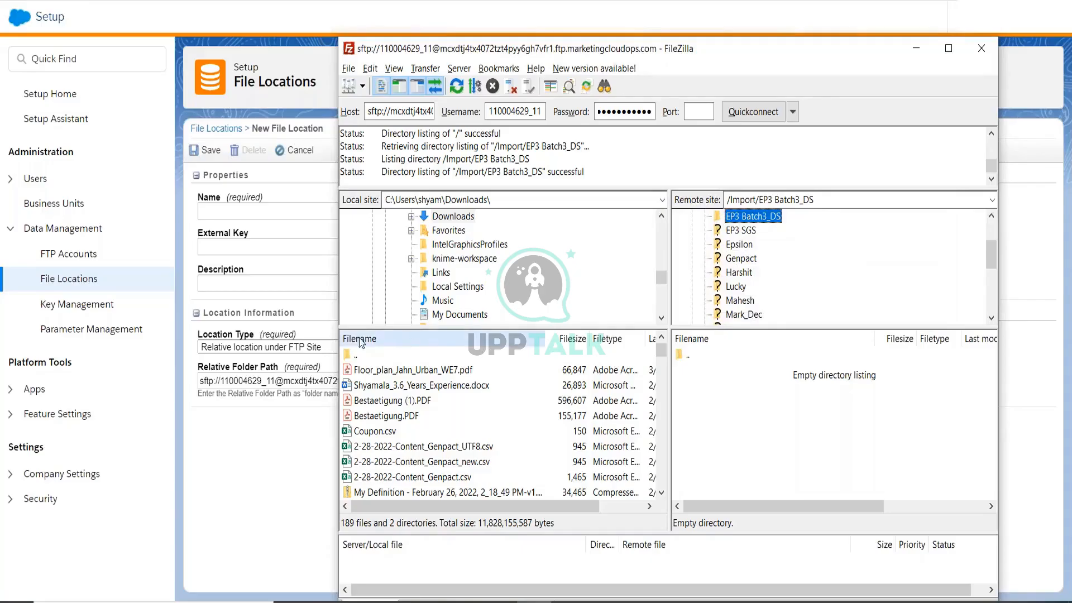
Replace the Relative Folder Path with Import/EP3 Batch3_DS, removing the leading slash.
left_click(275, 443)
left_click(322, 380)
key("ctrl+a")
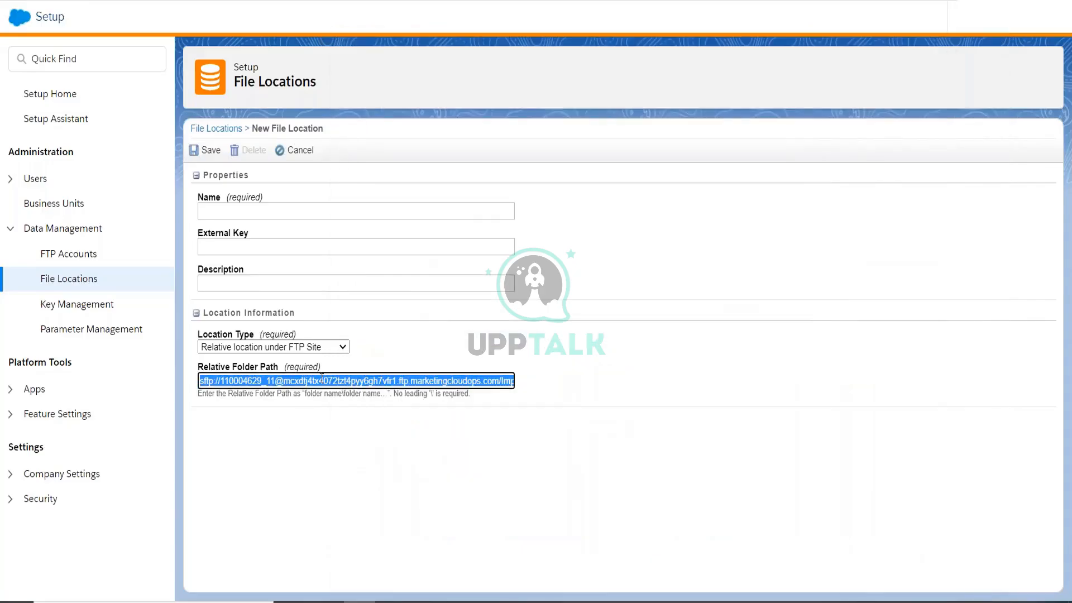
key("ctrl+v")
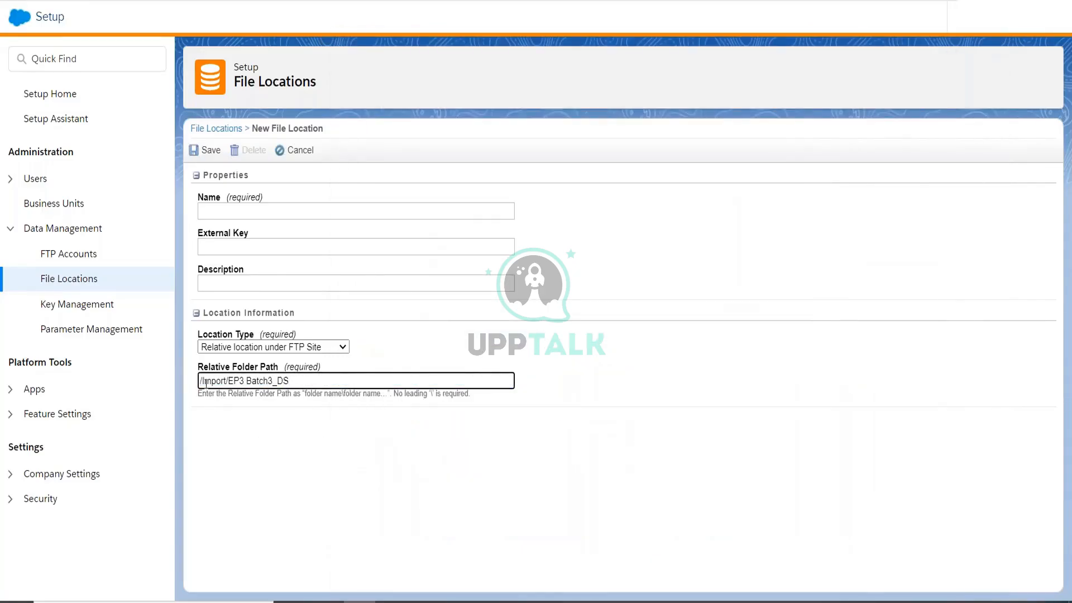
left_click_drag(203, 381, 296, 381)
left_click(287, 455)
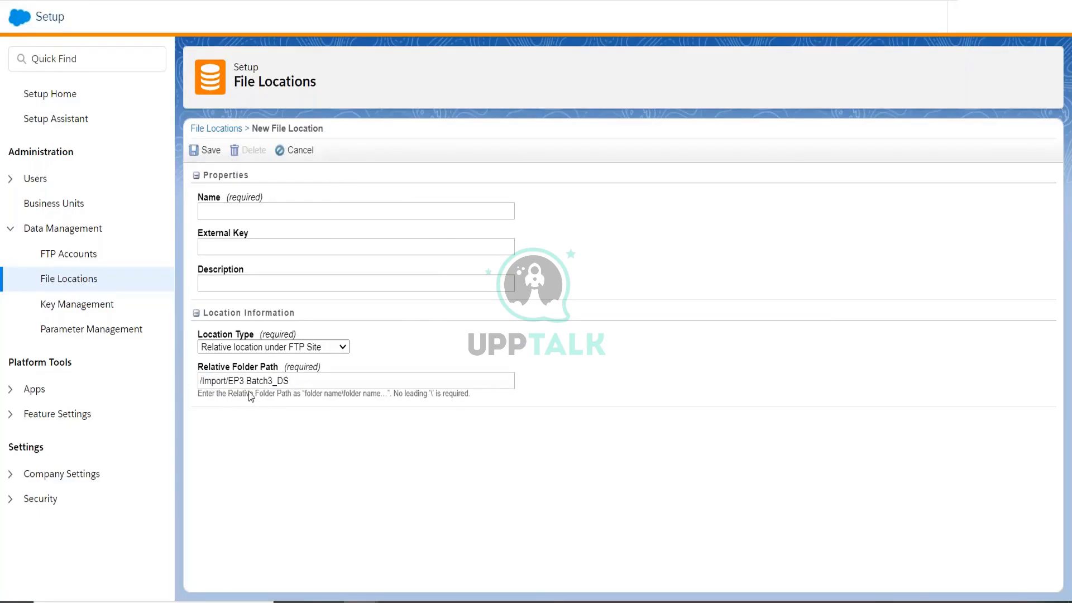
left_click(202, 380)
key("Delete")
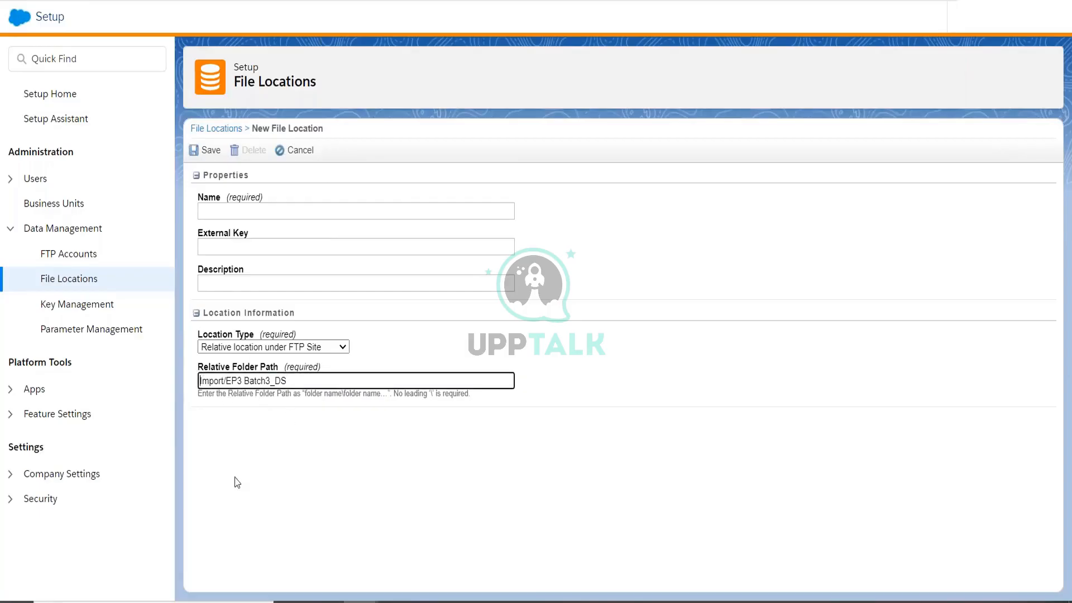
Name the file location RelativeFolder and save it.
left_click(262, 212)
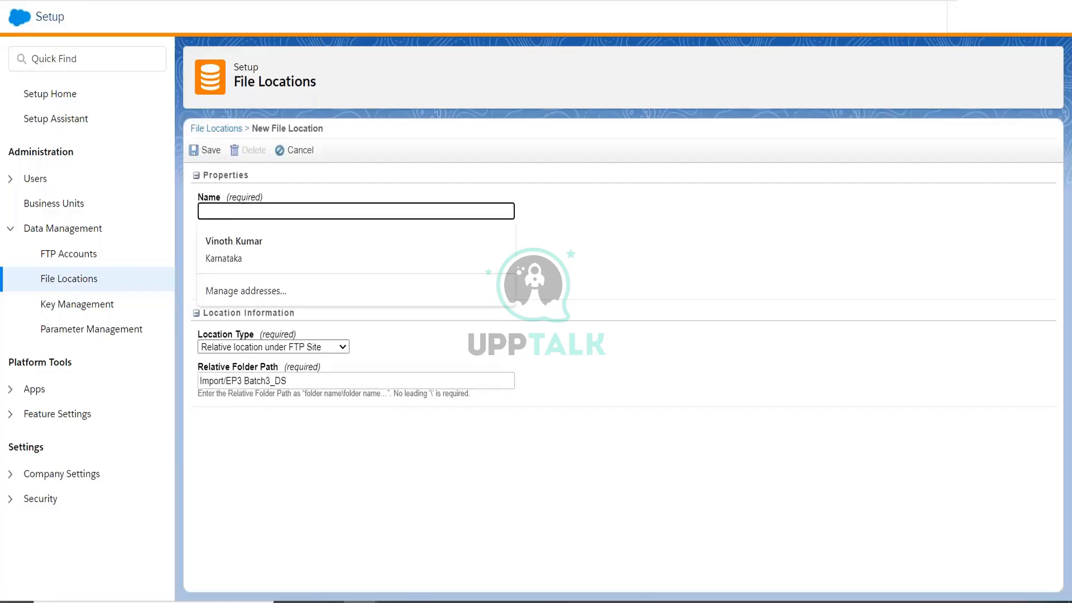
type("RelativeFo")
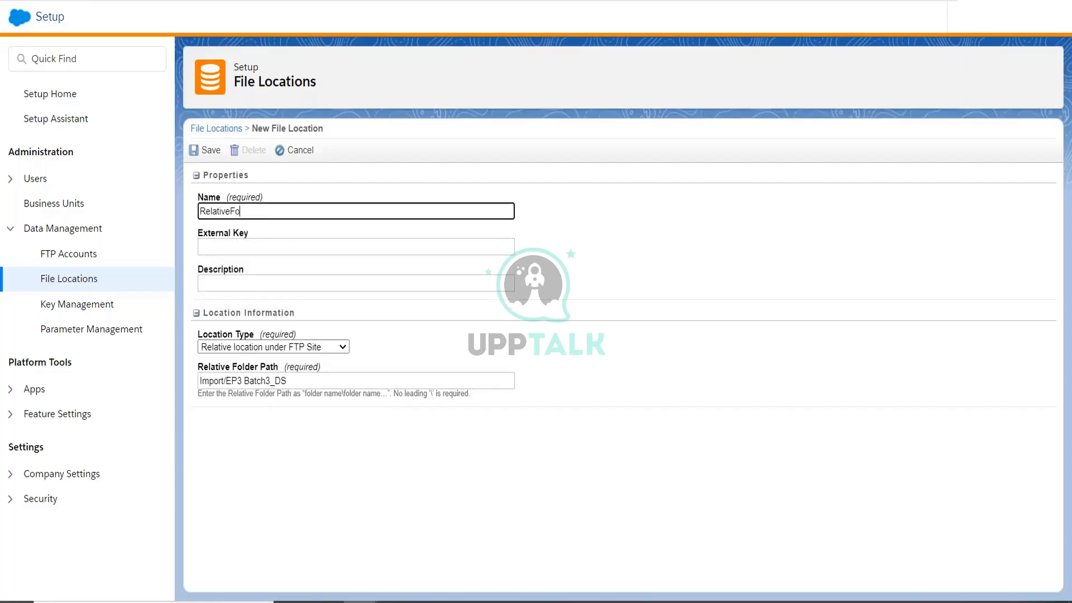
type("lder")
left_click(266, 495)
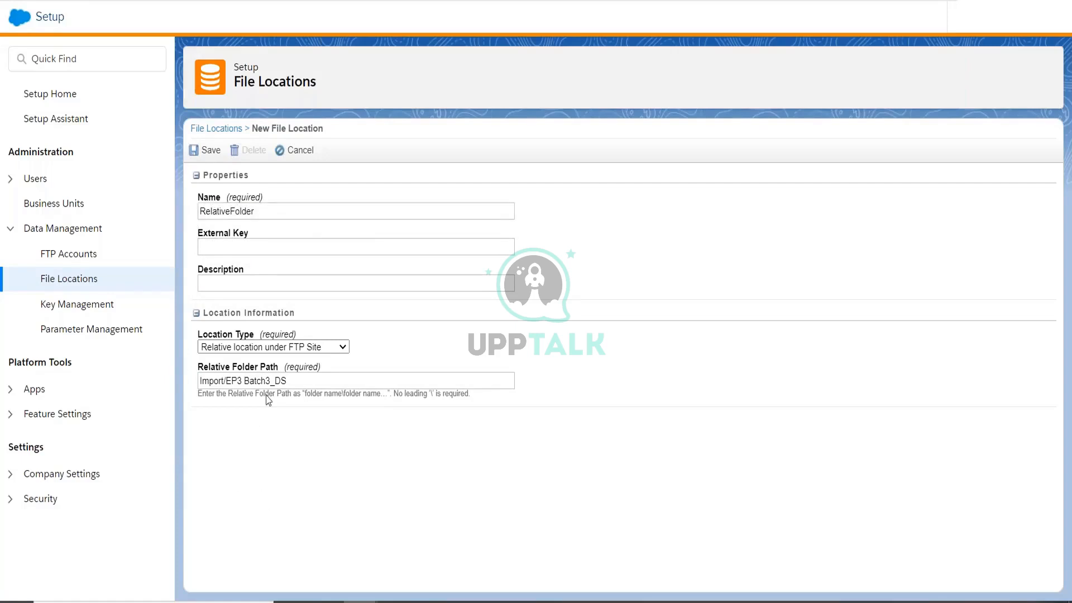
left_click(197, 159)
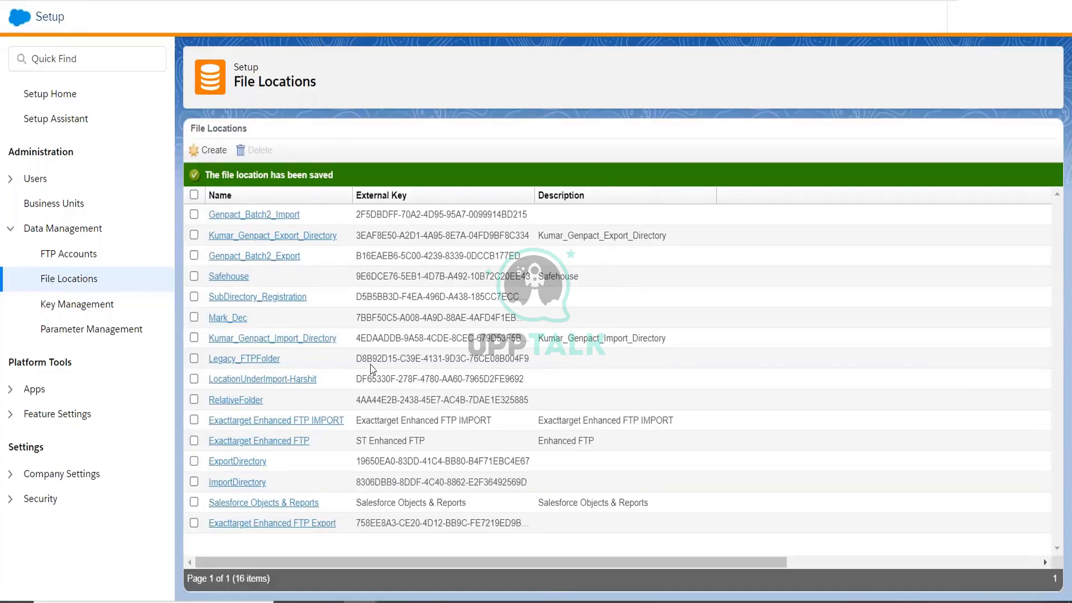
In FileZilla, list the remote /Import folder's 44 files and 17 directories in a maximized window.
key("alt+Tab")
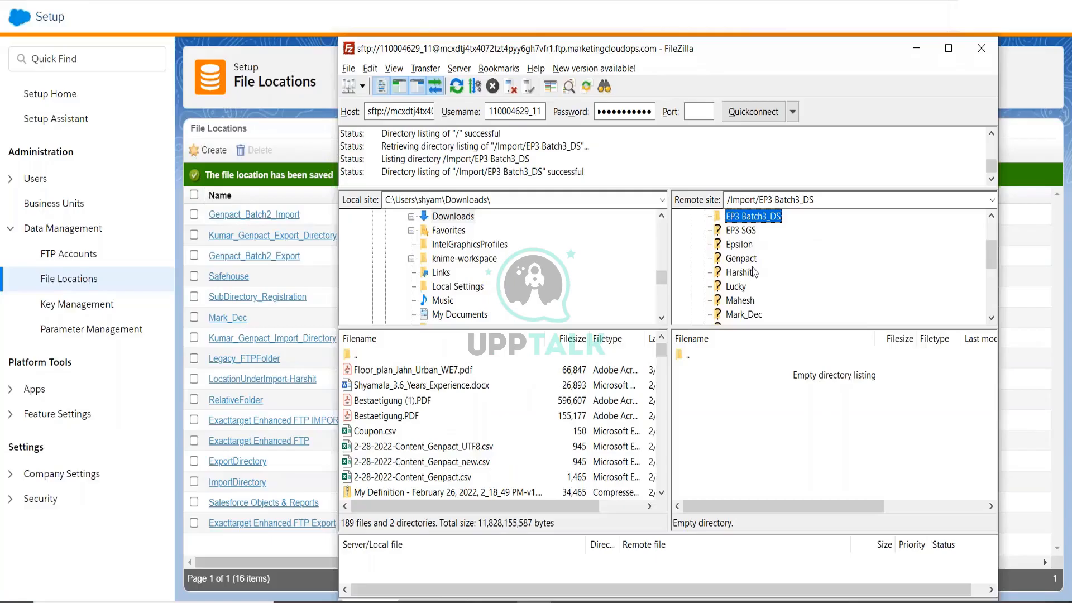
scroll(754, 271, "up", 2)
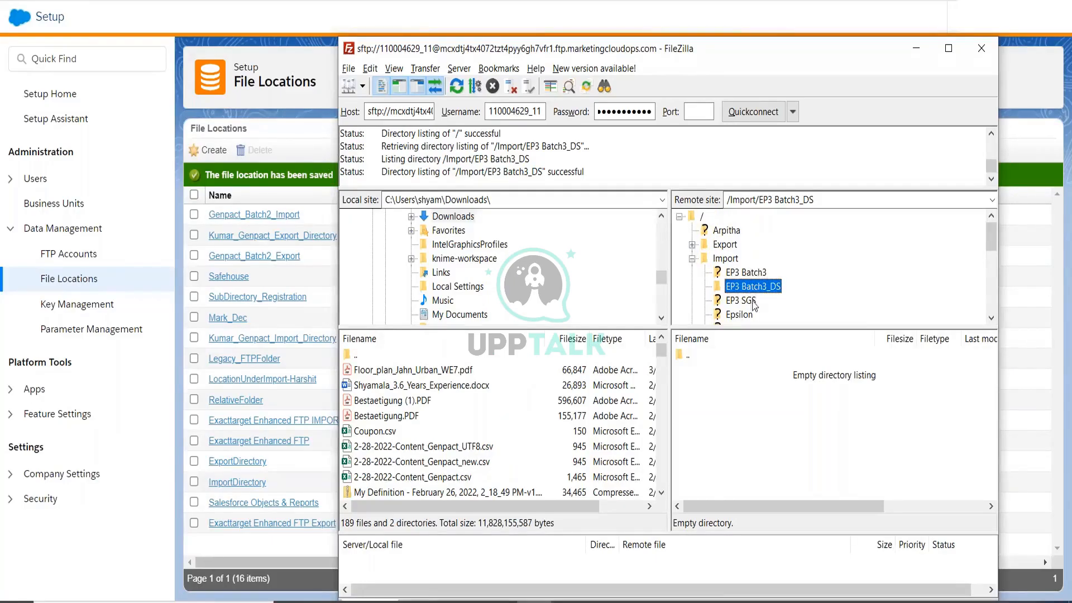
left_click(726, 259)
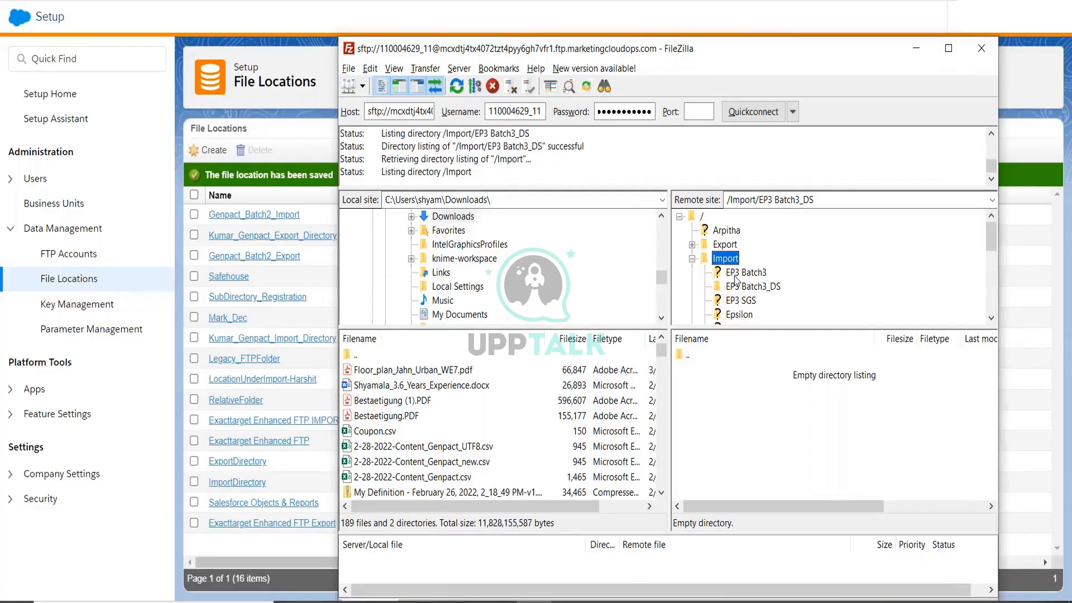
scroll(805, 404, "down", 1)
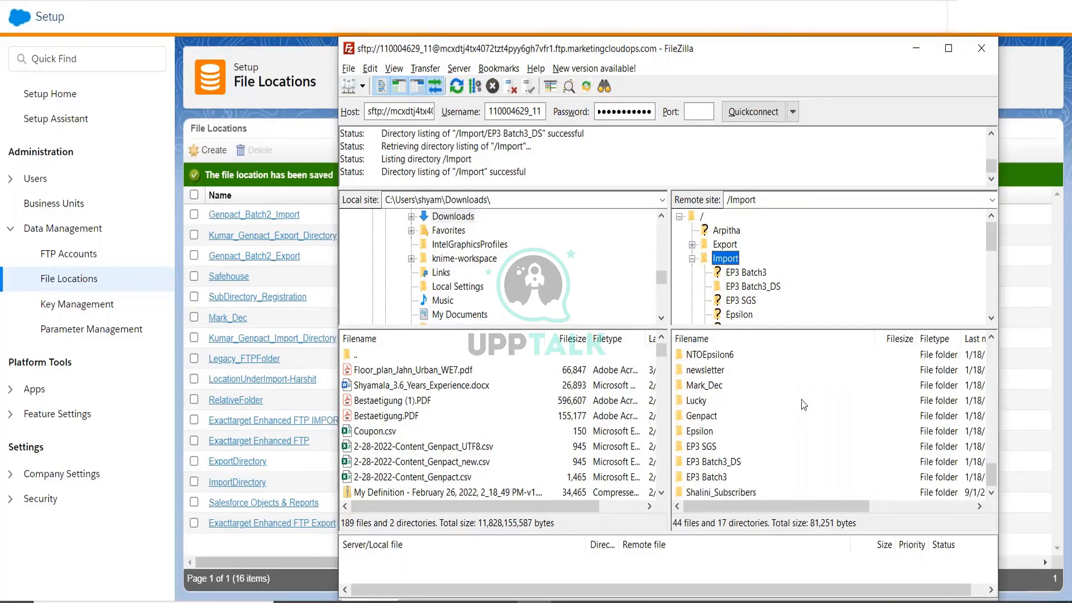
scroll(755, 435, "up", 2)
scroll(755, 435, "up", 15)
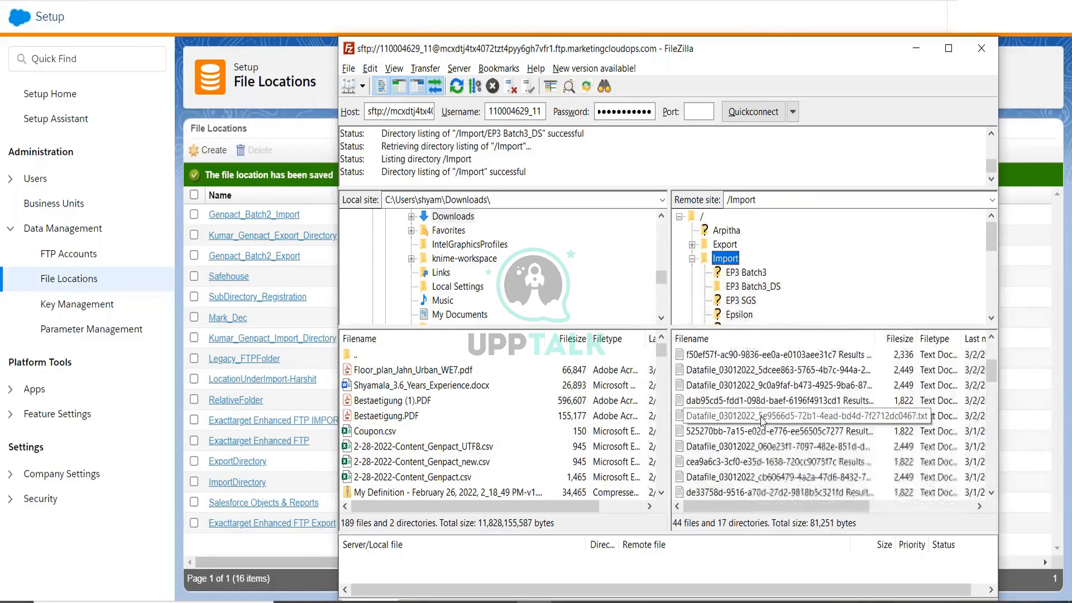
scroll(763, 426, "down", 3)
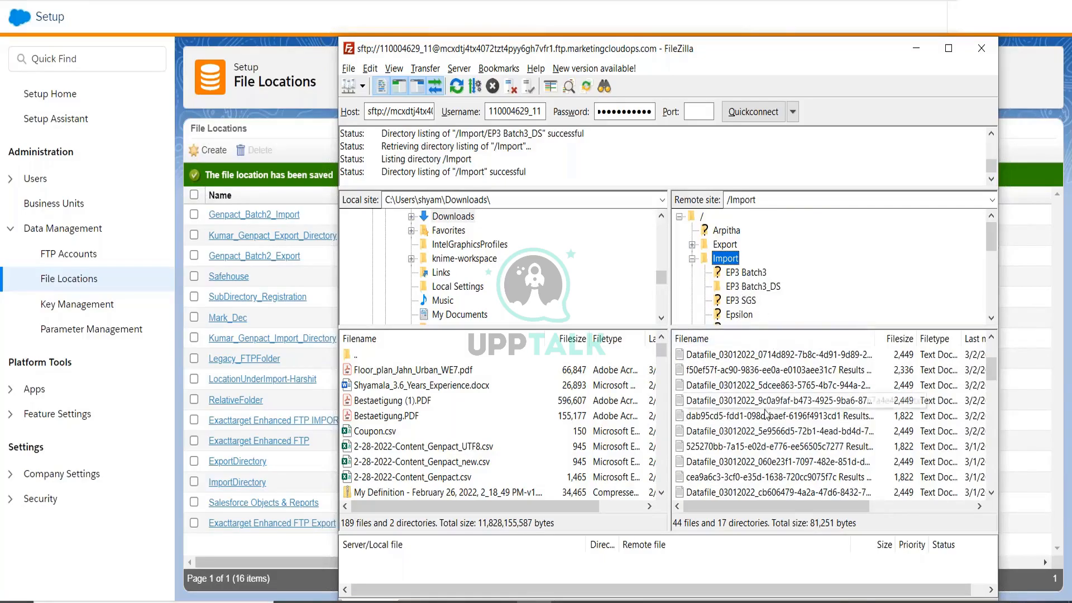
scroll(766, 414, "up", 2)
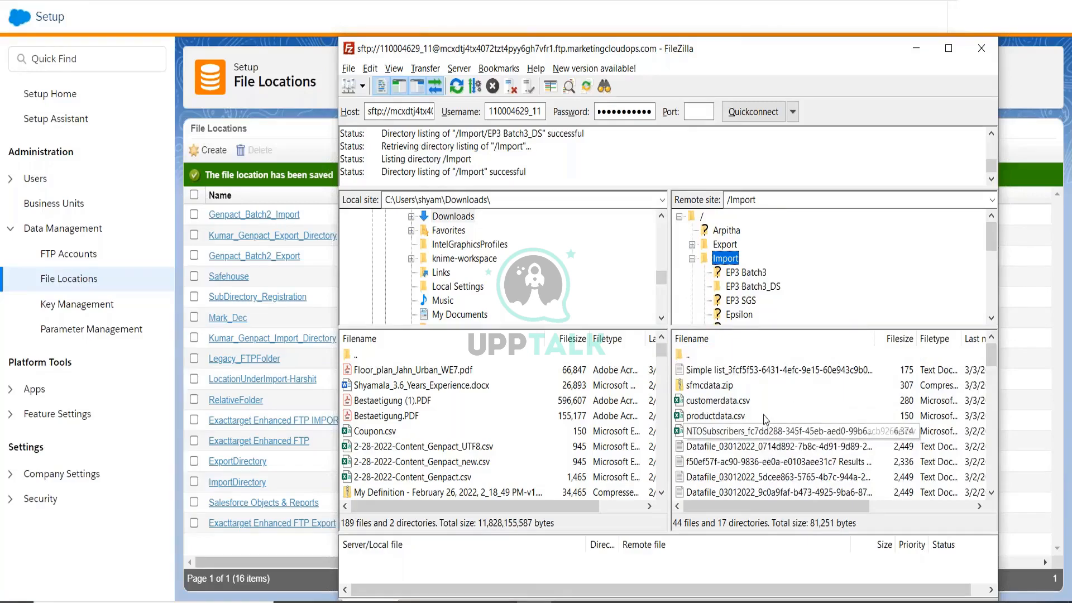
scroll(762, 414, "down", 2)
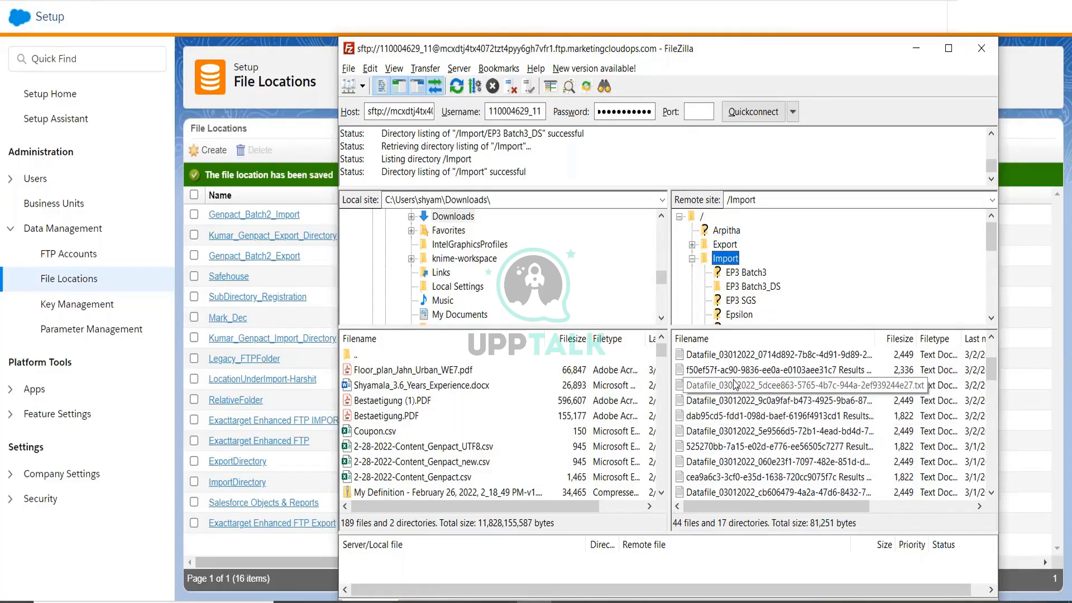
left_click(948, 48)
scroll(676, 371, "down", 1)
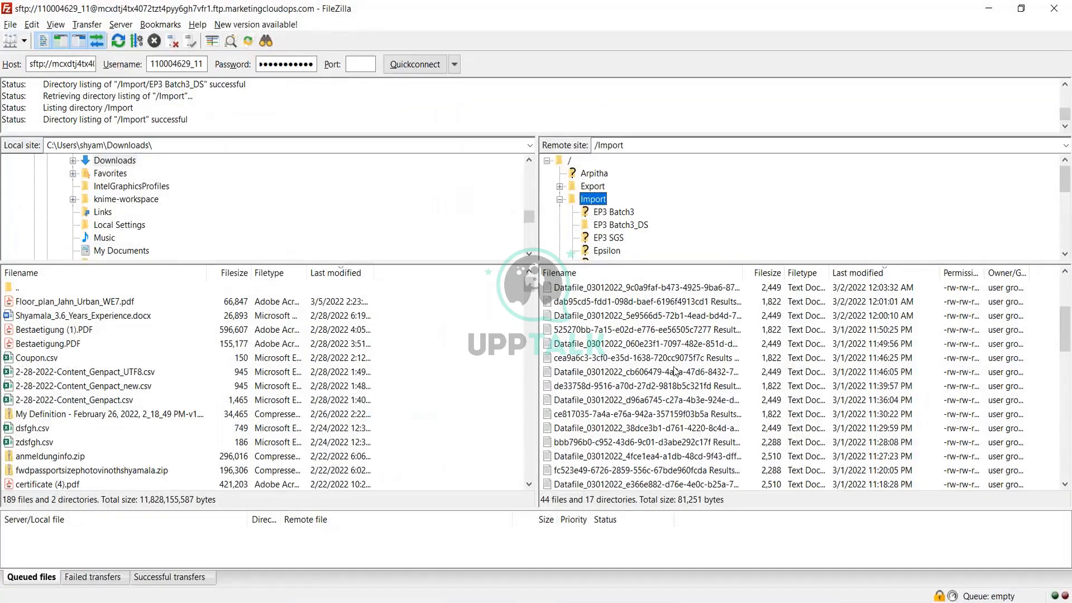
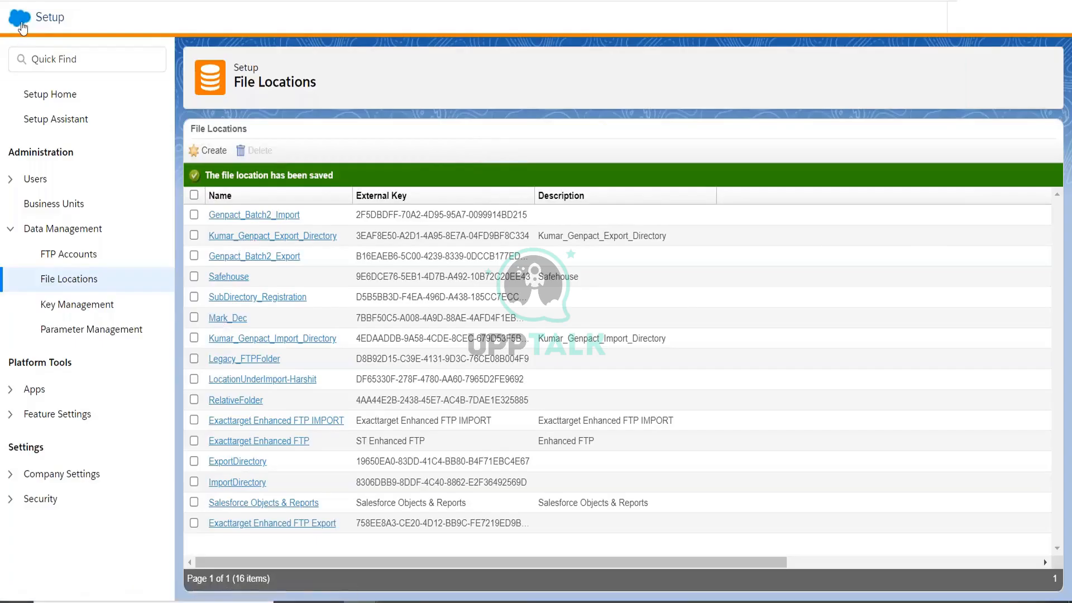
Go to Automation Studio through the Journey Builder menu and start a new automation.
mouse_move(21, 26)
mouse_move(474, 119)
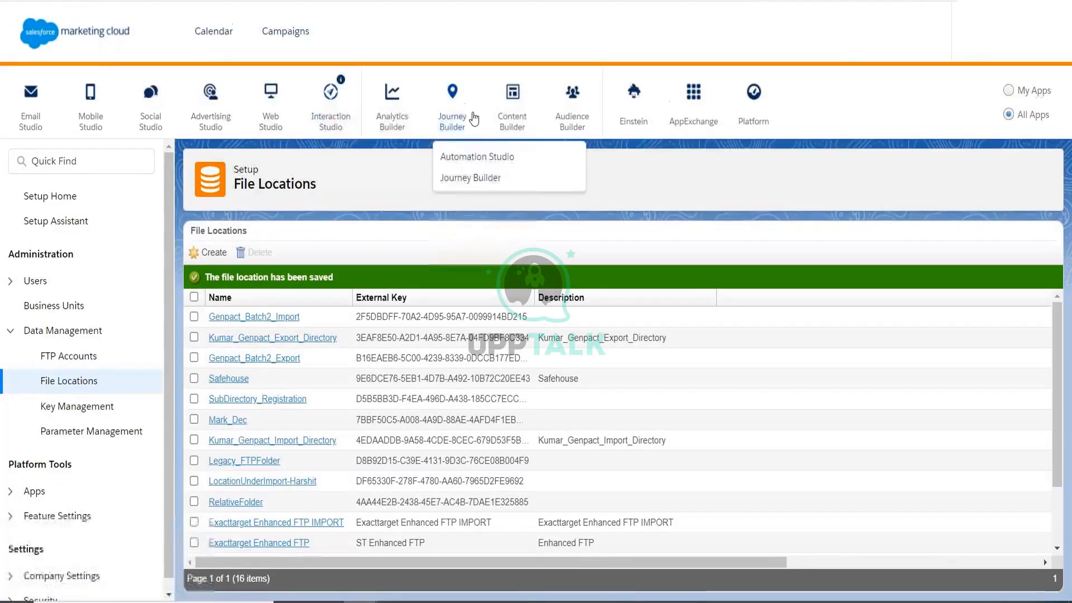
left_click(472, 158)
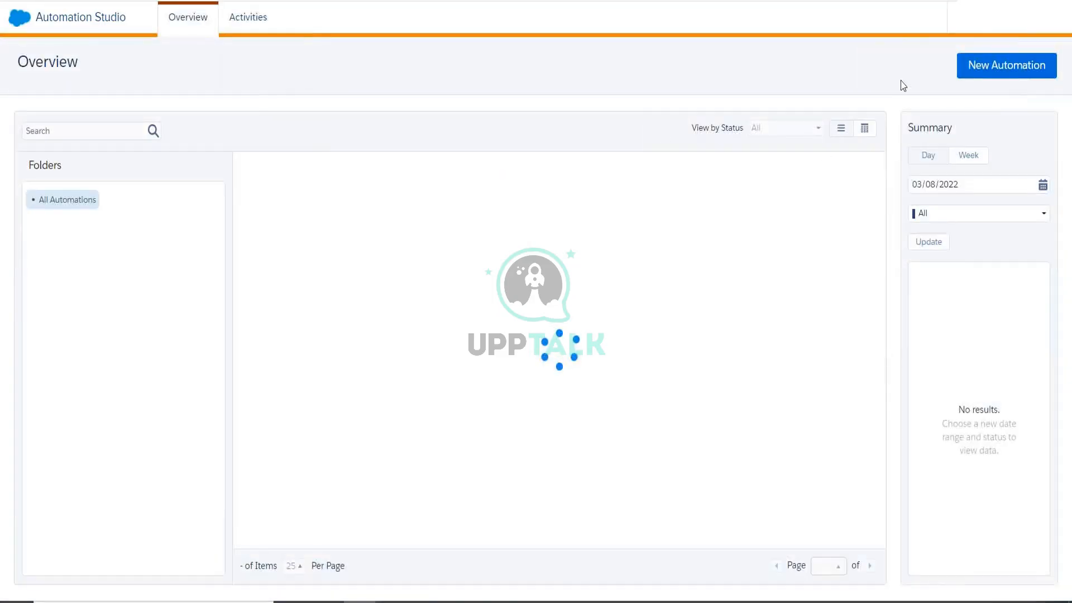
left_click(994, 67)
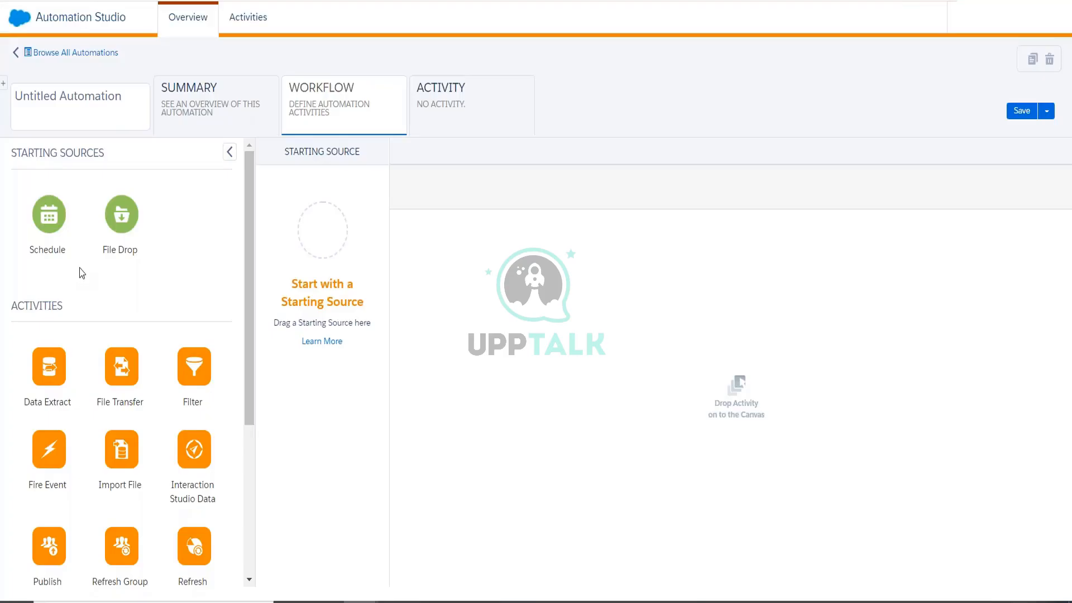
Drop Schedule onto Starting Source and put Import File in Step 1, replacing Data Extract.
left_click_drag(108, 254, 313, 264)
left_click_drag(249, 197, 249, 346)
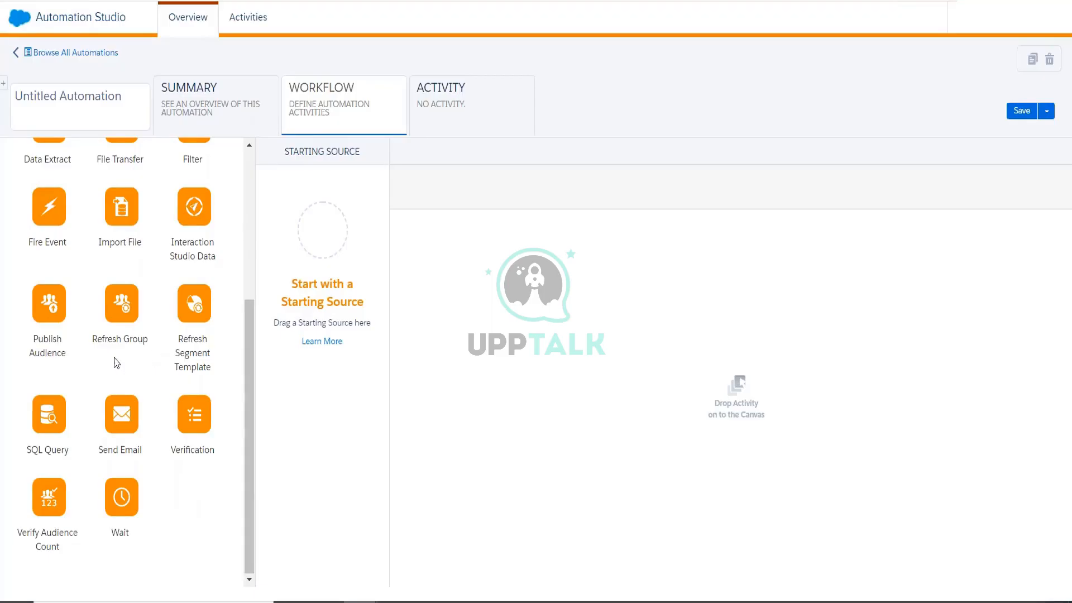
scroll(117, 357, "up", 5)
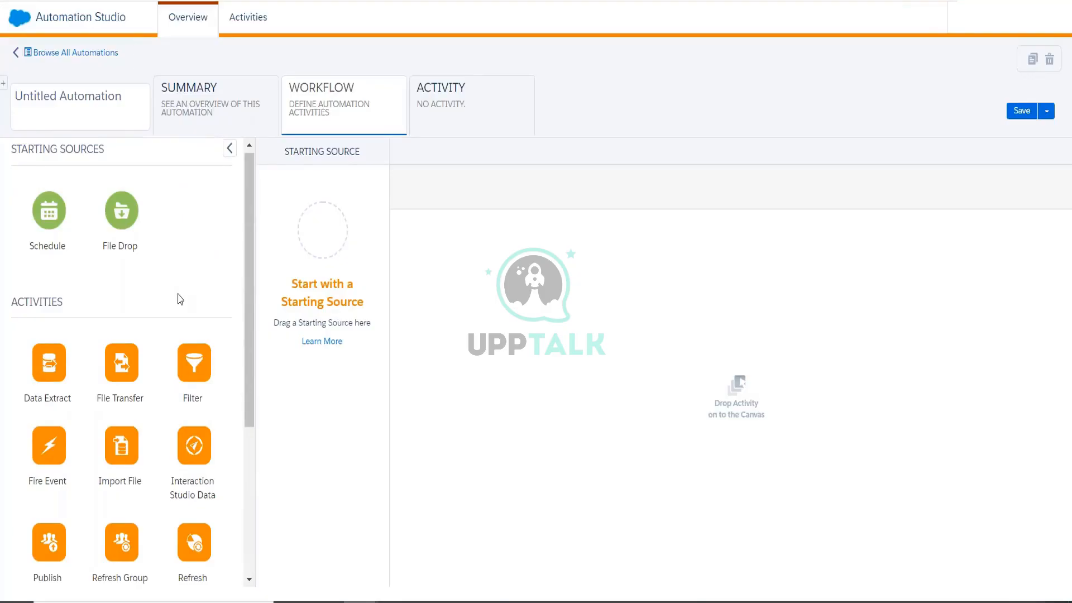
scroll(165, 346, "down", 4)
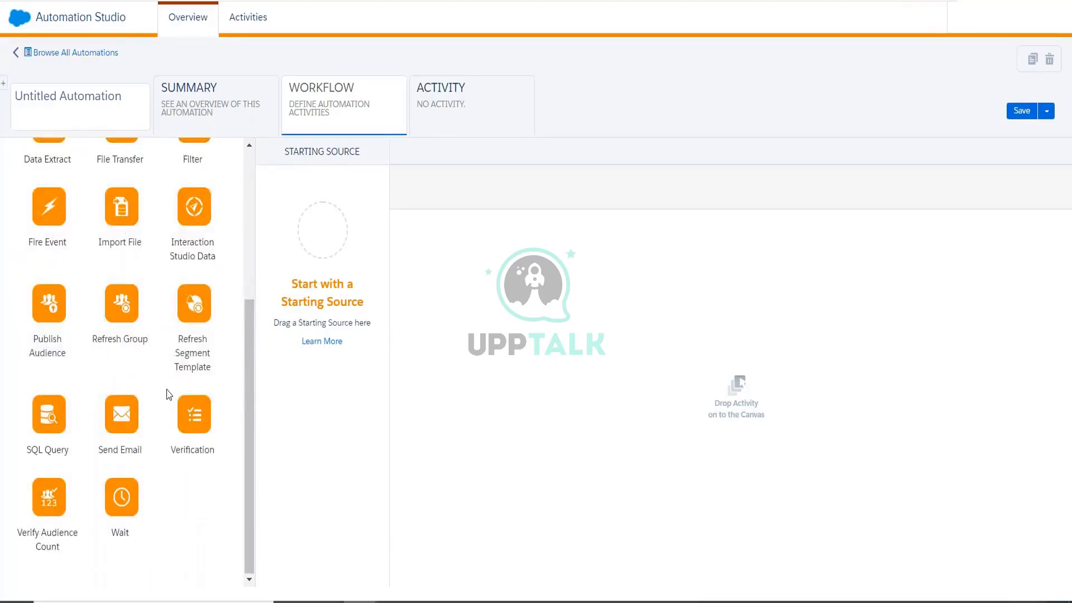
scroll(162, 363, "up", 4)
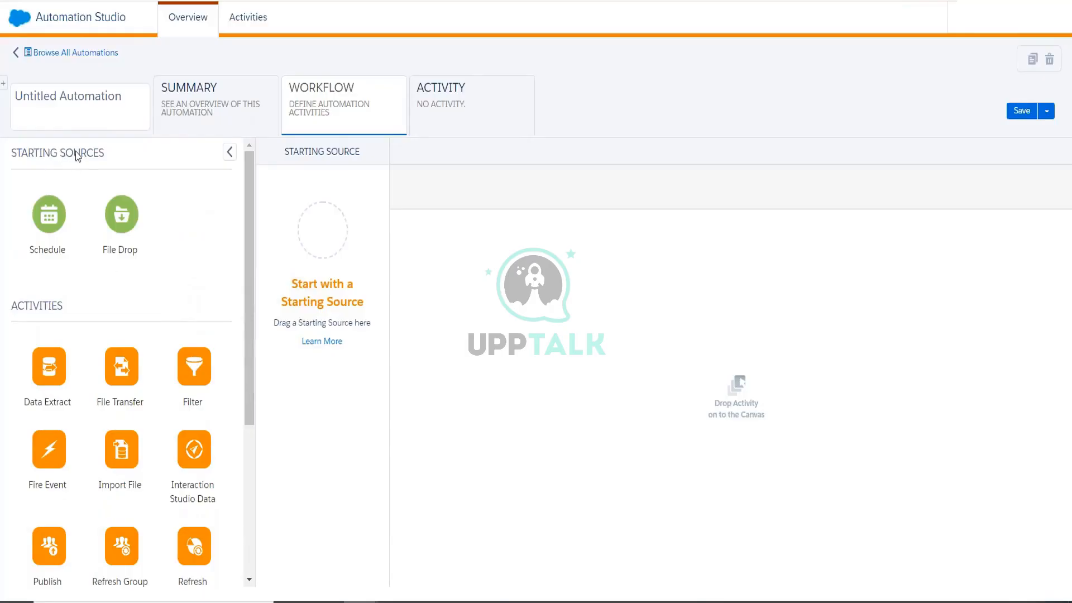
left_click_drag(51, 211, 321, 230)
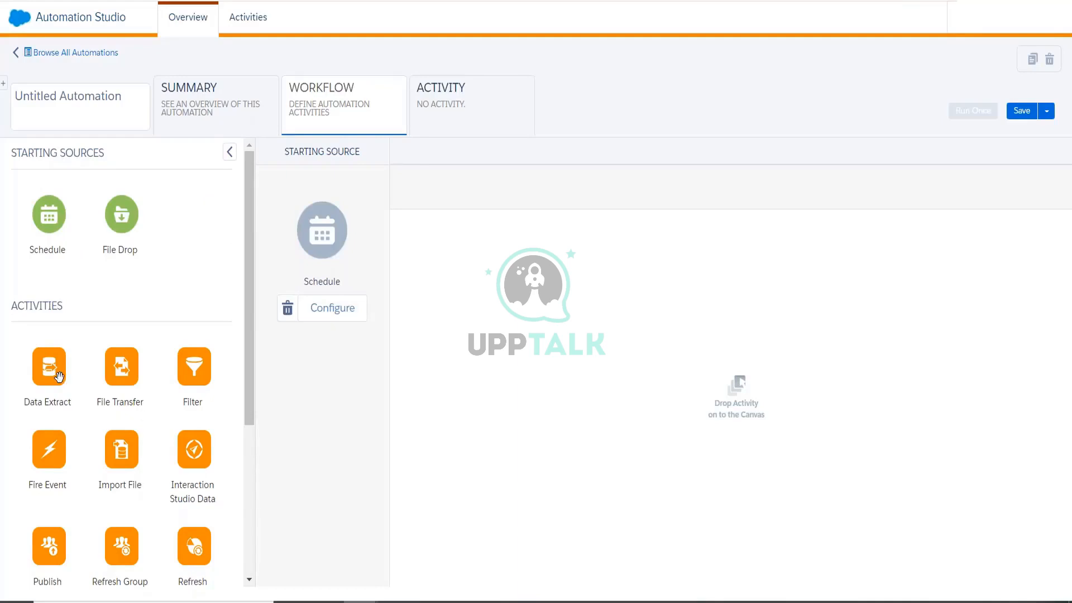
left_click_drag(61, 376, 430, 272)
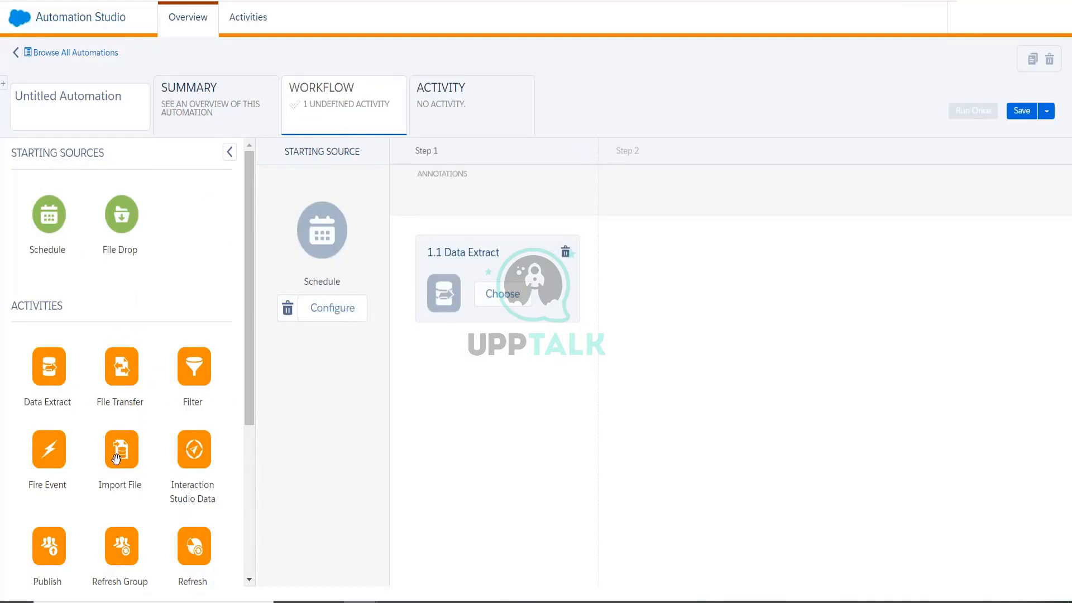
left_click_drag(117, 457, 448, 287)
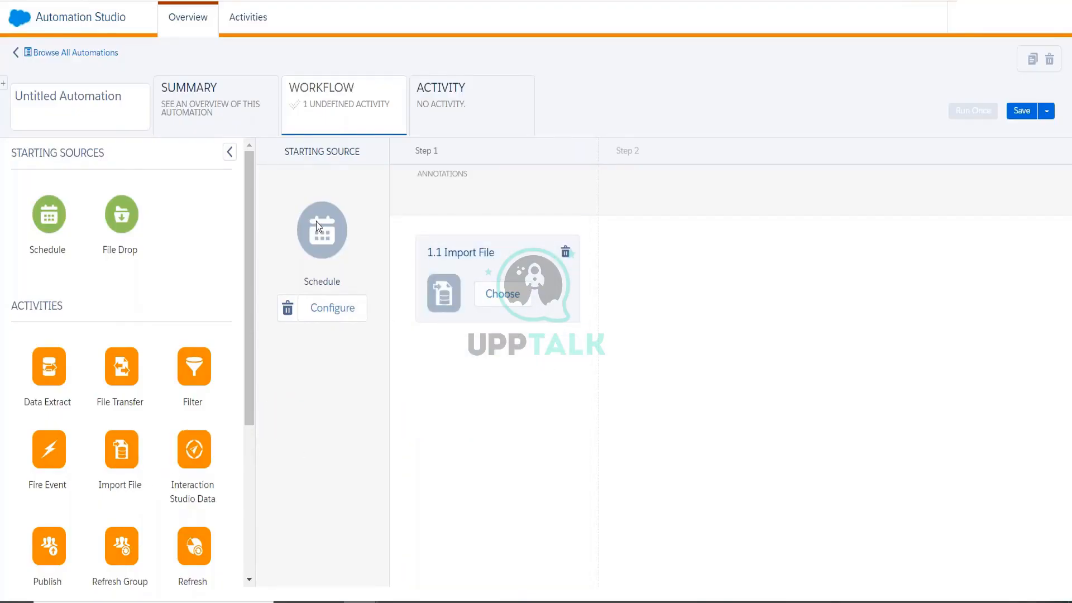
Set the schedule's start date to 03/09/2022 and save it.
left_click(345, 319)
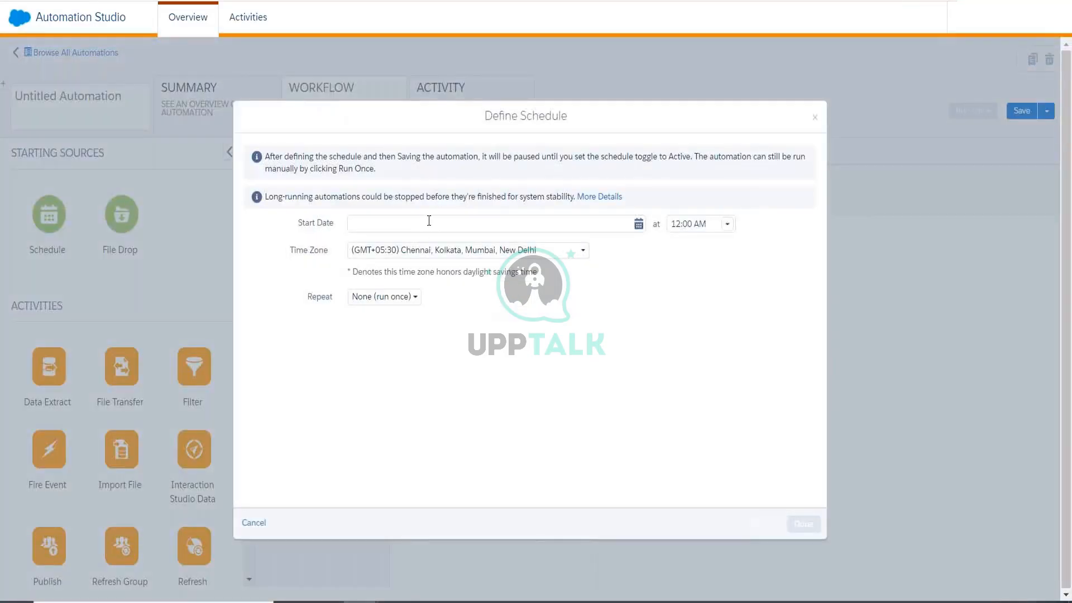
left_click(429, 221)
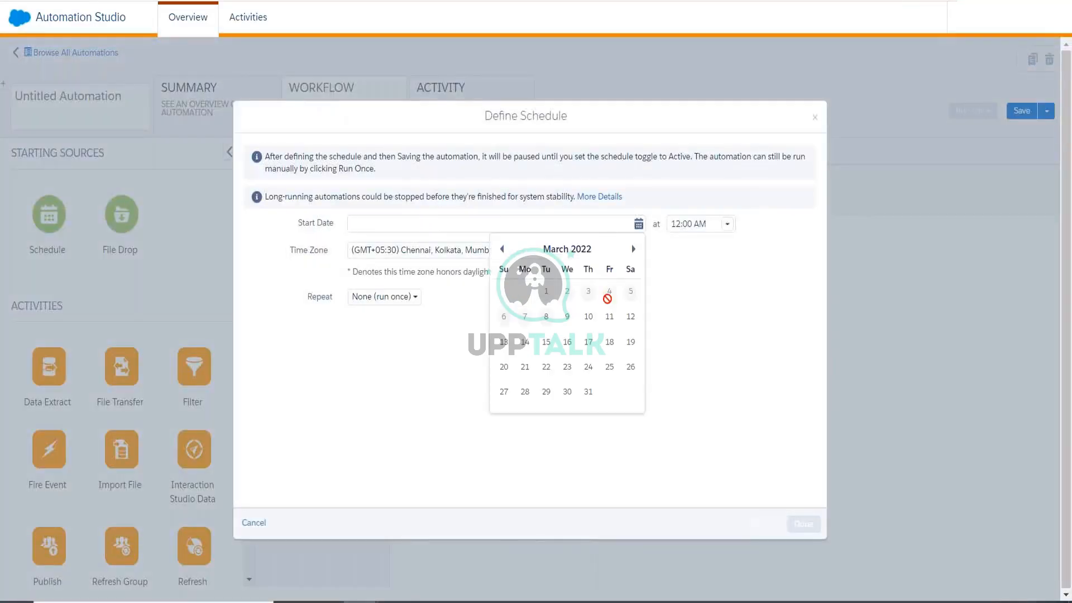
left_click(564, 316)
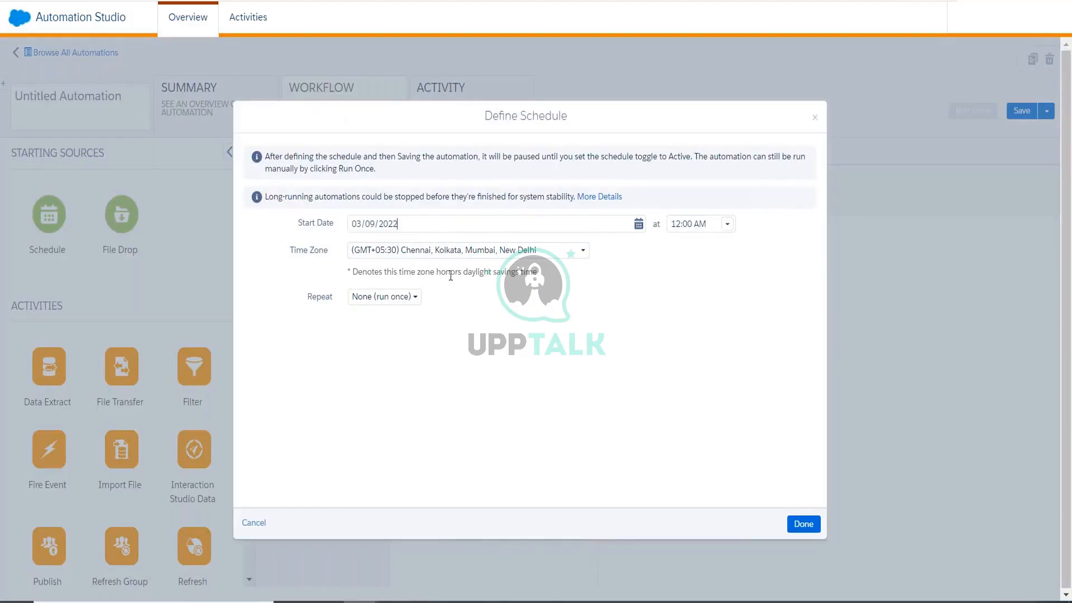
left_click(804, 525)
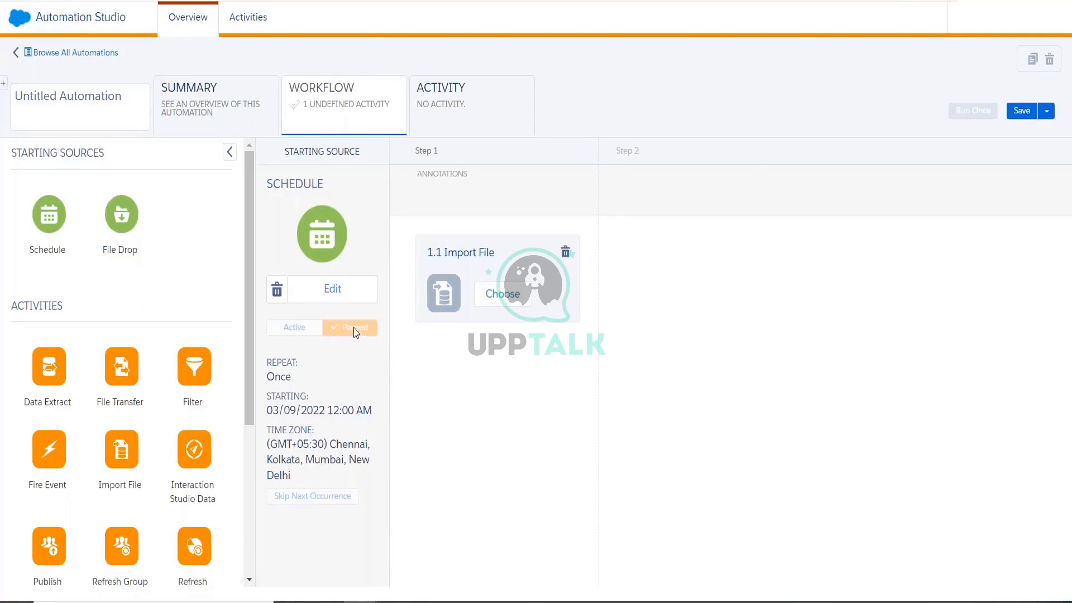
Make the schedule repeat hourly from 03/09/2022, ending after 1 occurrence.
left_click(354, 296)
left_click(380, 357)
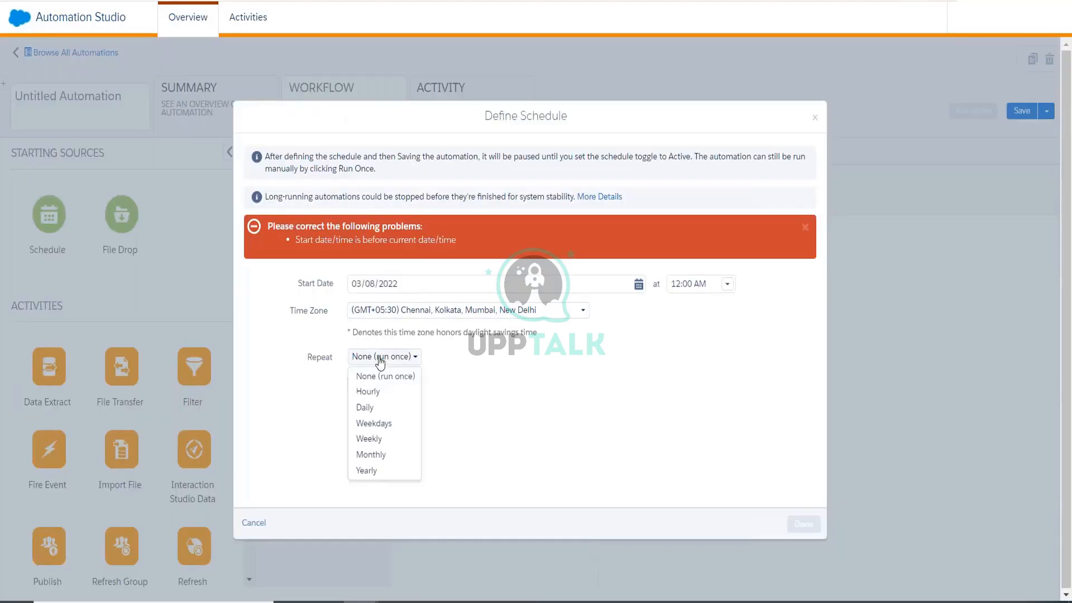
left_click(369, 392)
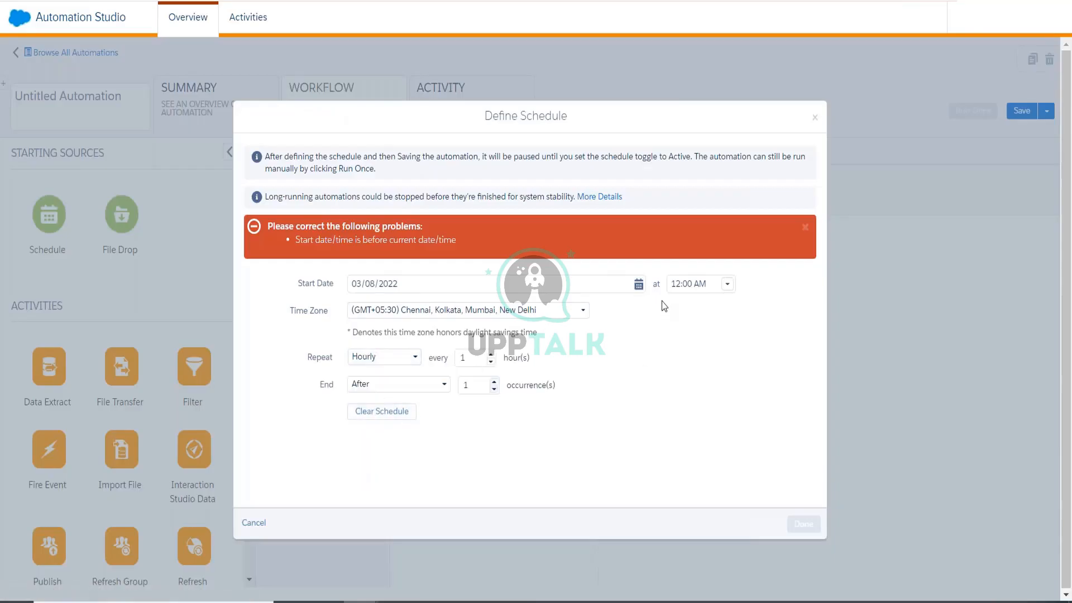
left_click(640, 294)
left_click(568, 378)
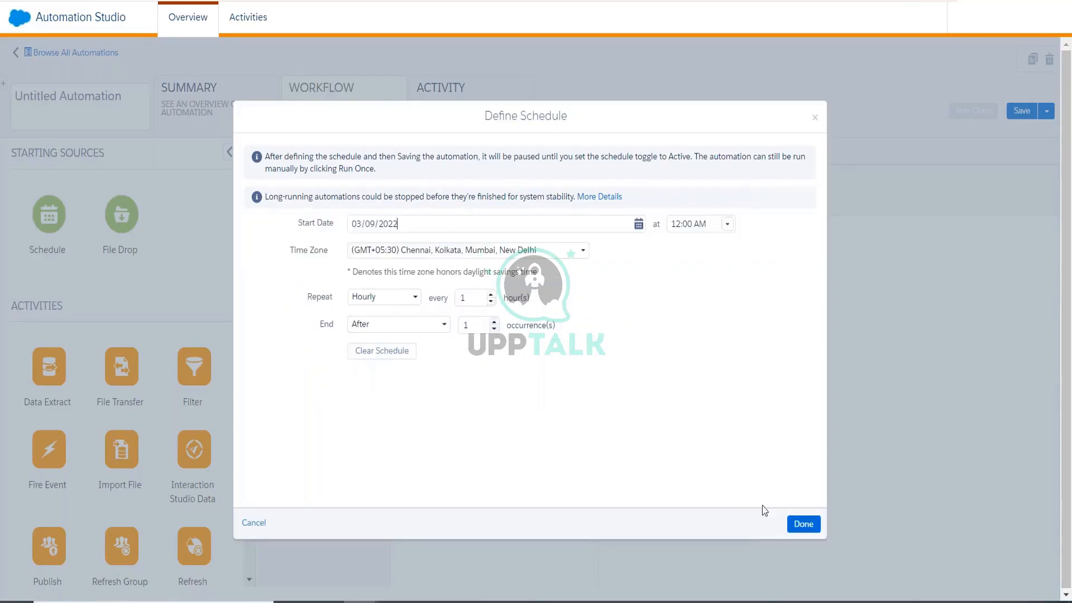
left_click(790, 521)
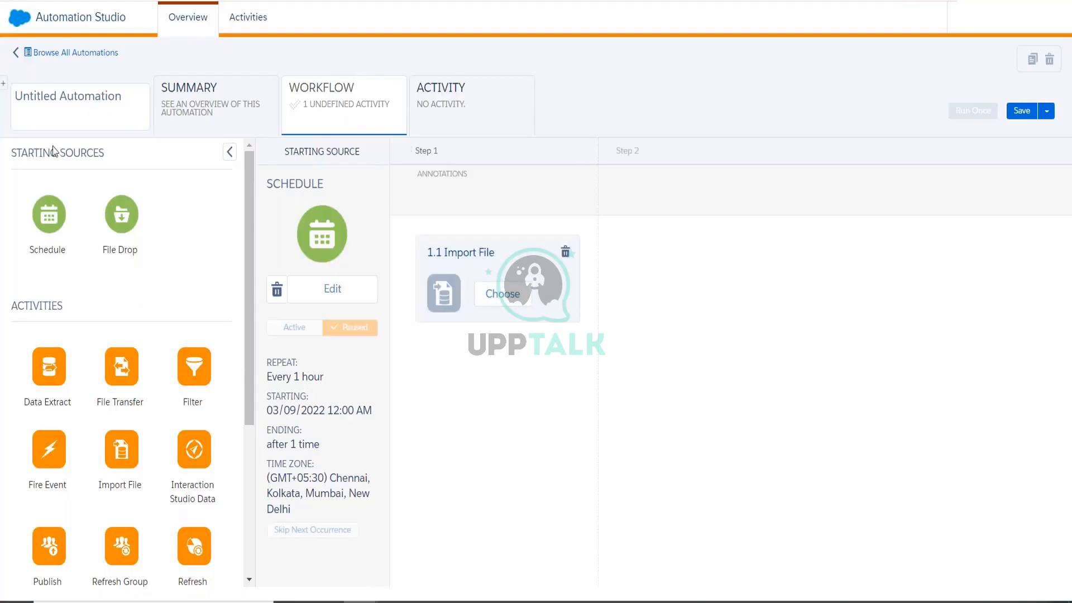
left_click(276, 287)
Cancel the prompts to delete the schedule starting source.
left_click(315, 254)
mouse_move(1013, 600)
left_click(281, 291)
left_click(307, 250)
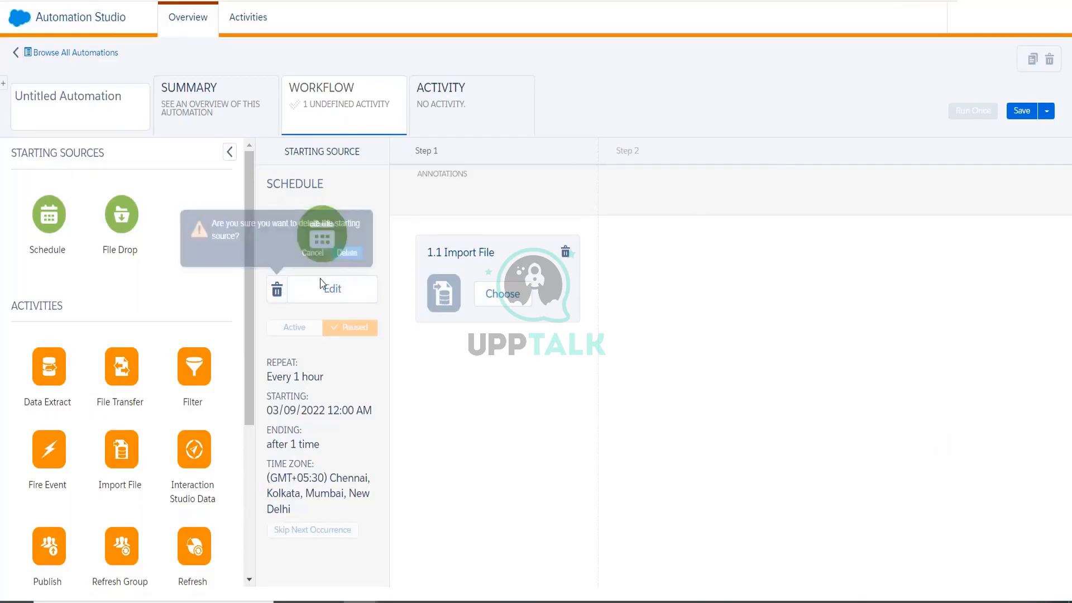
Set the schedule to start on 03/08/2022 at 7:30 AM.
left_click(326, 290)
left_click(638, 284)
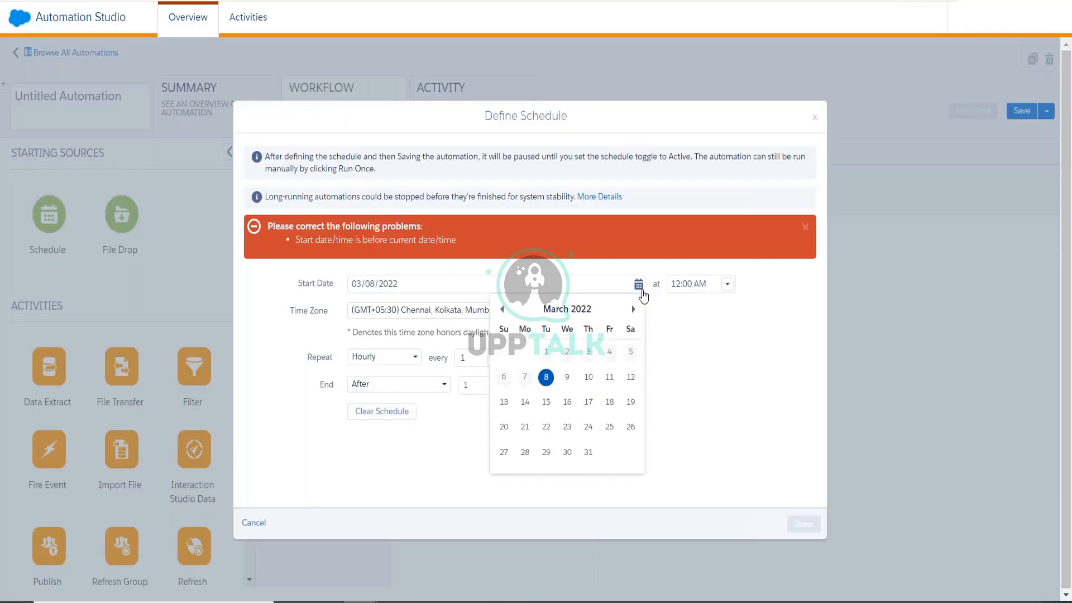
left_click(549, 383)
left_click(727, 284)
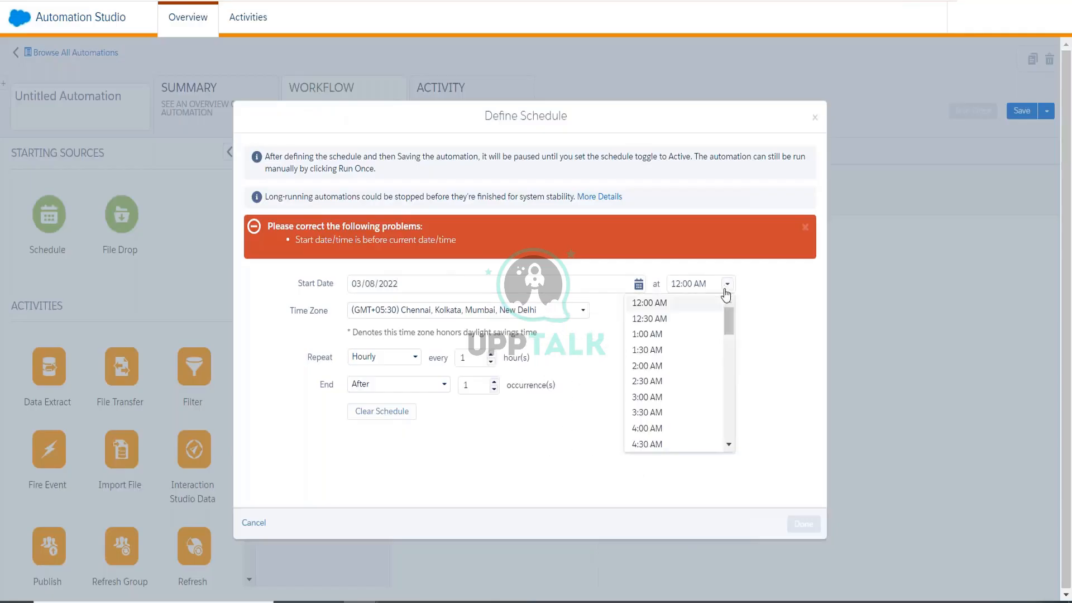
left_click_drag(727, 335, 729, 351)
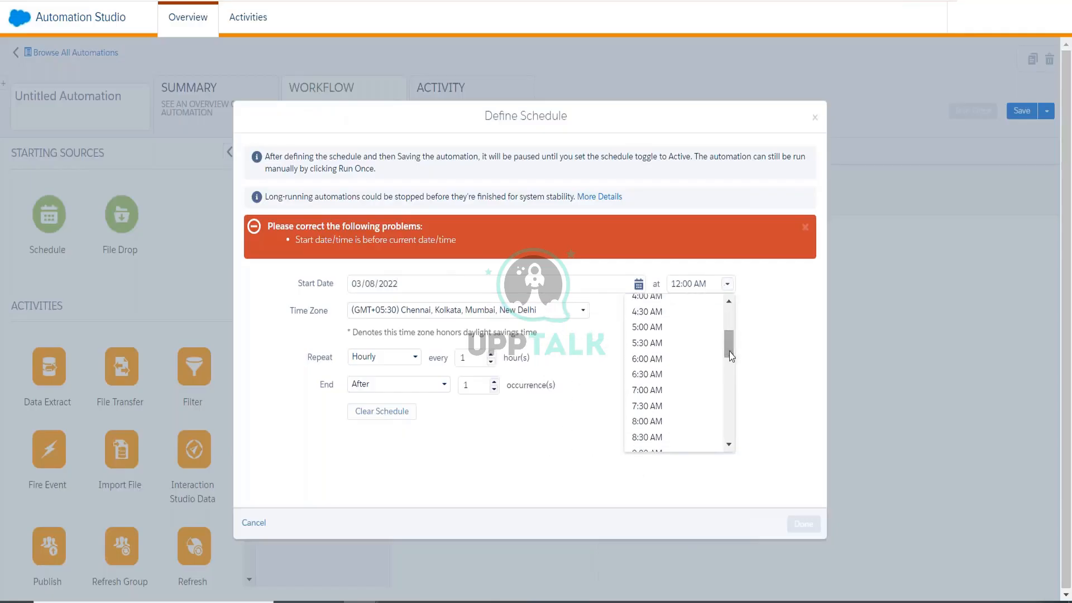
left_click(664, 393)
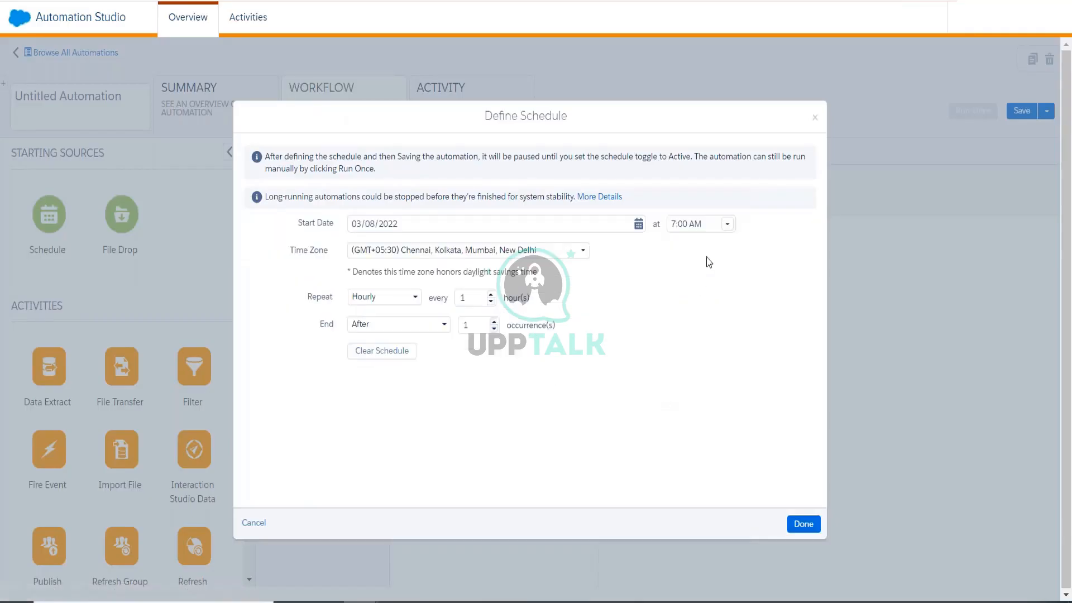
left_click(727, 224)
left_click(665, 346)
Make the schedule repeat daily and never end, then save it.
left_click(396, 335)
left_click(394, 346)
left_click(385, 296)
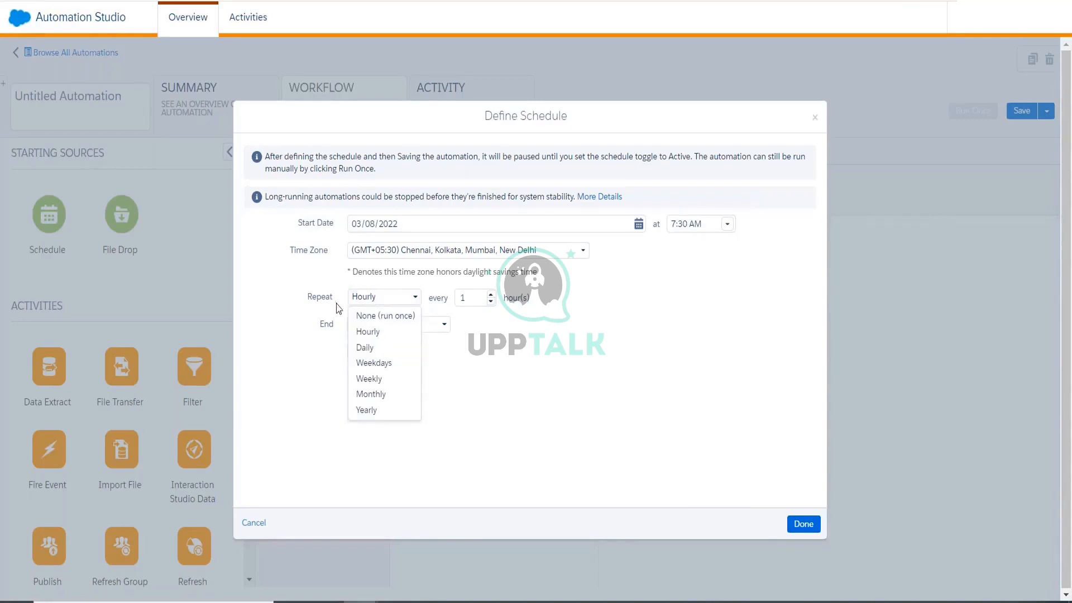
left_click(365, 347)
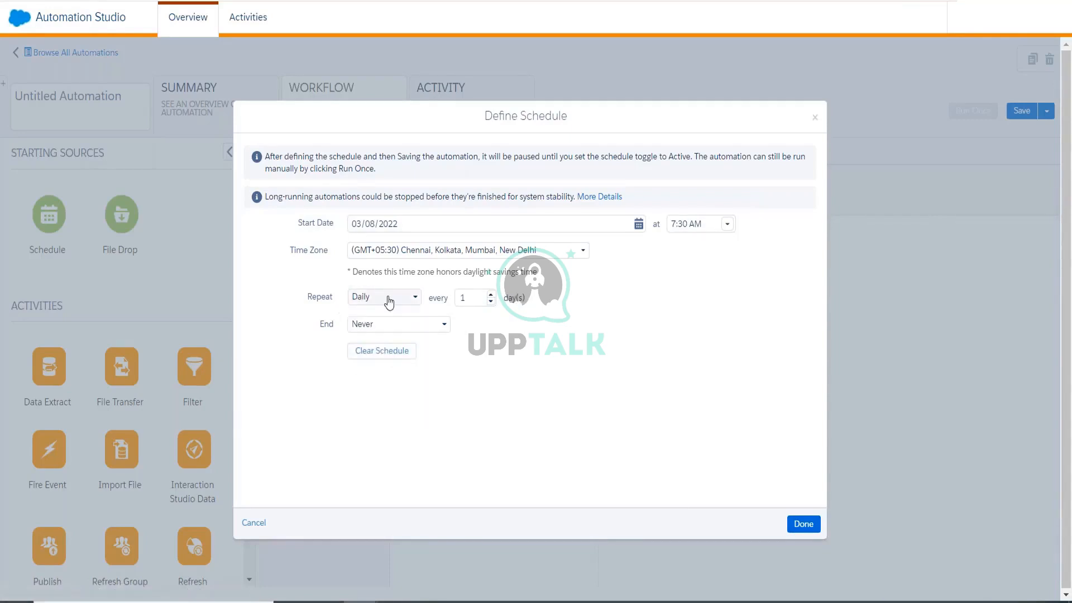
left_click(801, 524)
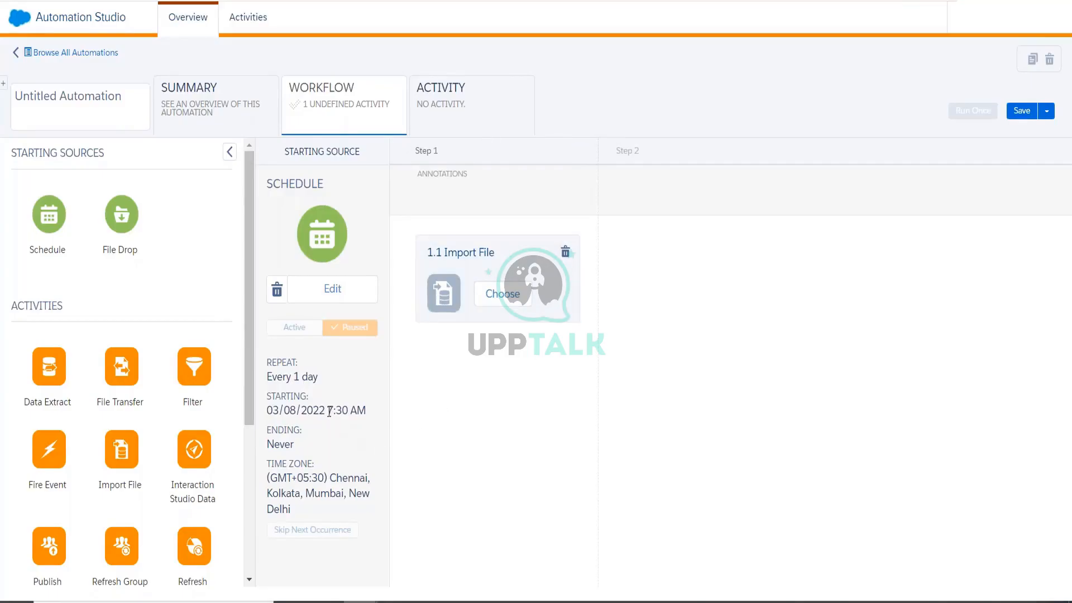
left_click_drag(328, 410, 348, 411)
left_click(780, 335)
Replace the schedule with a File Drop starting source that uses a filename pattern.
left_click(274, 294)
left_click(347, 251)
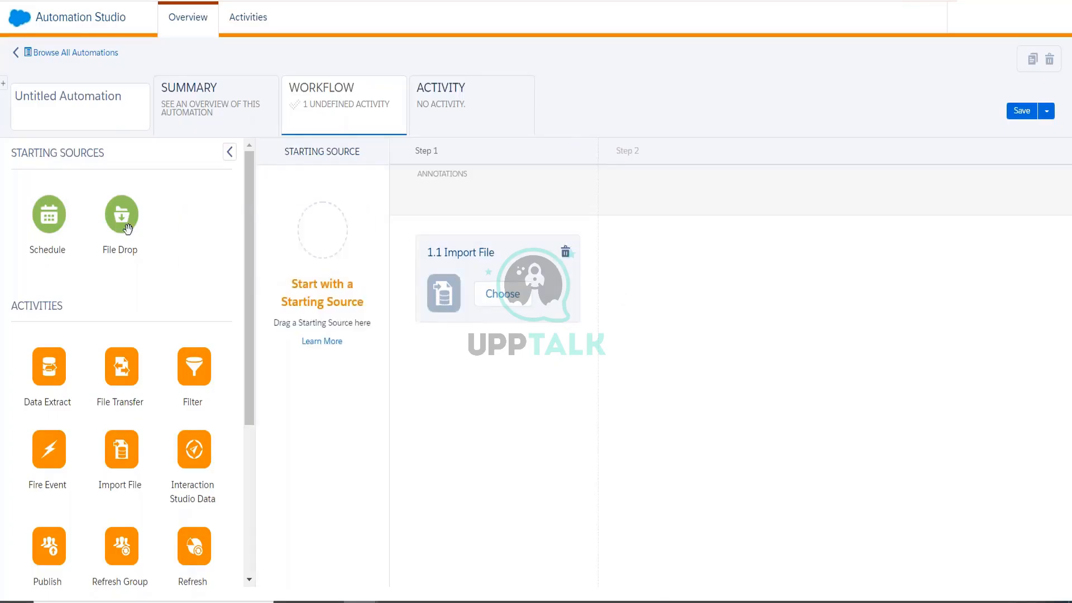
left_click_drag(123, 220, 335, 251)
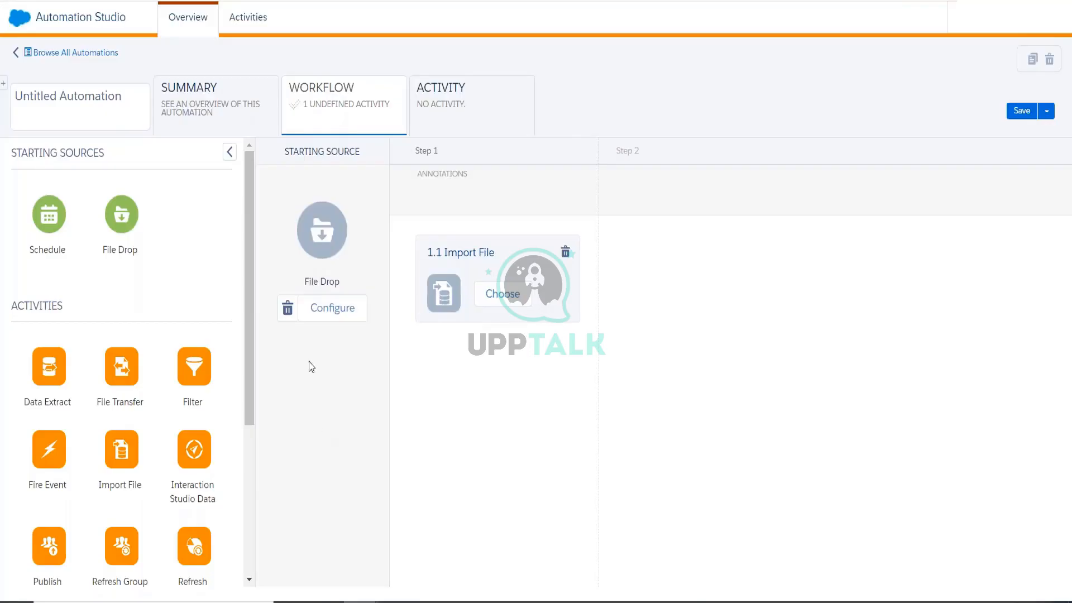
left_click(330, 318)
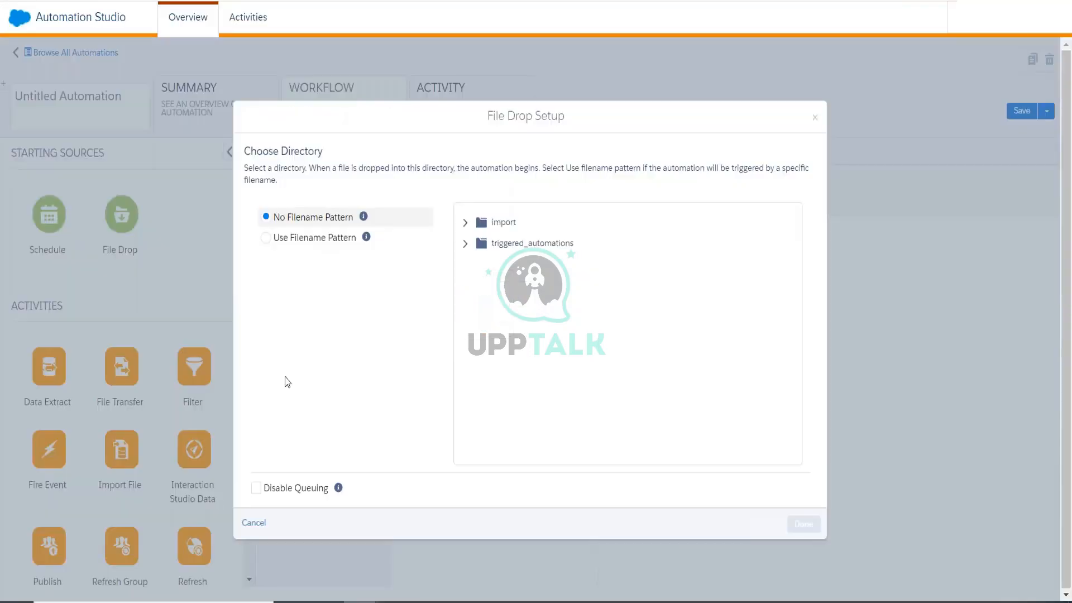
left_click(330, 237)
Set the filename pattern to Contains purchasedcustomer.csv.
left_click(306, 278)
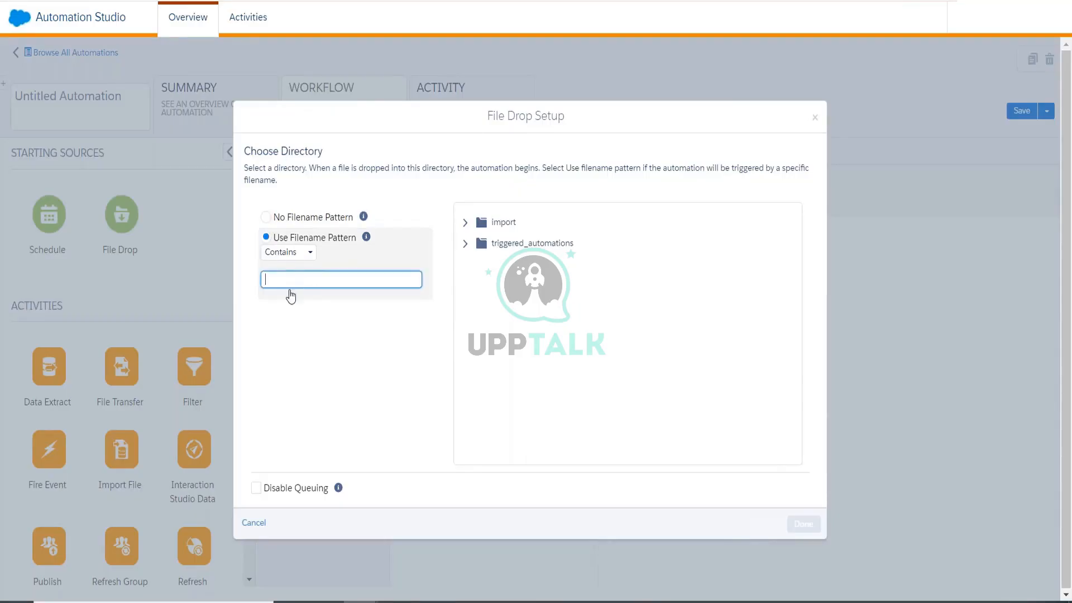
type("purchasedcustomer.csv")
left_click_drag(357, 279, 263, 279)
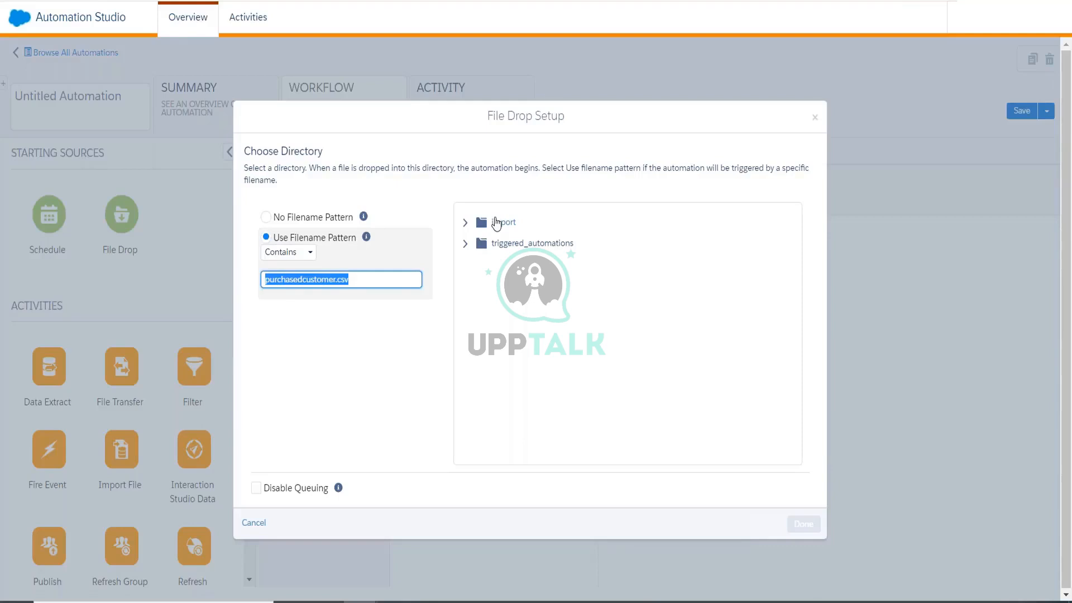
left_click(309, 279)
left_click(288, 254)
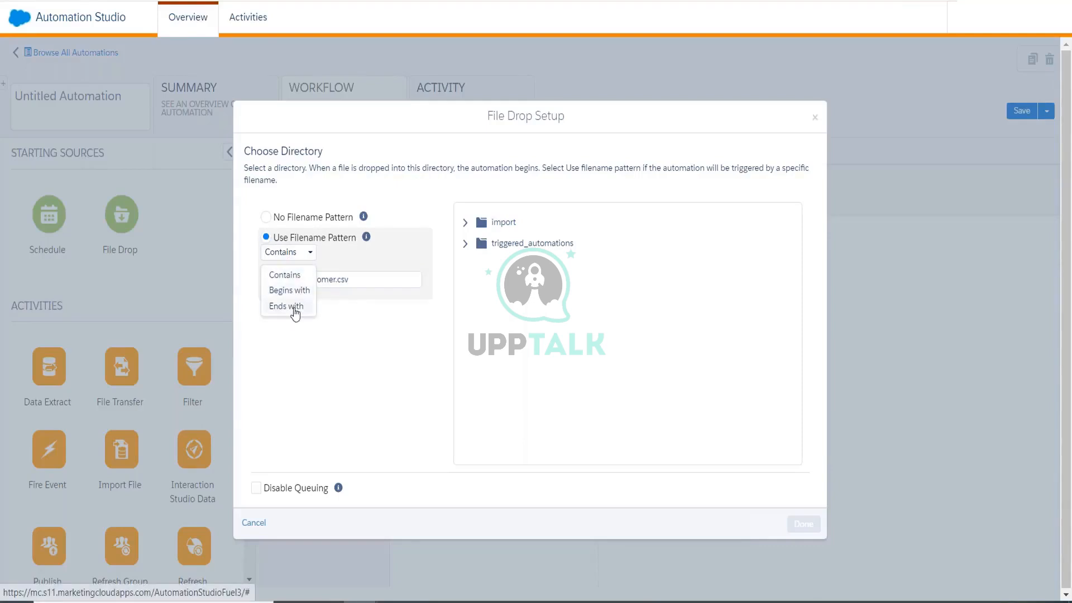
left_click(296, 275)
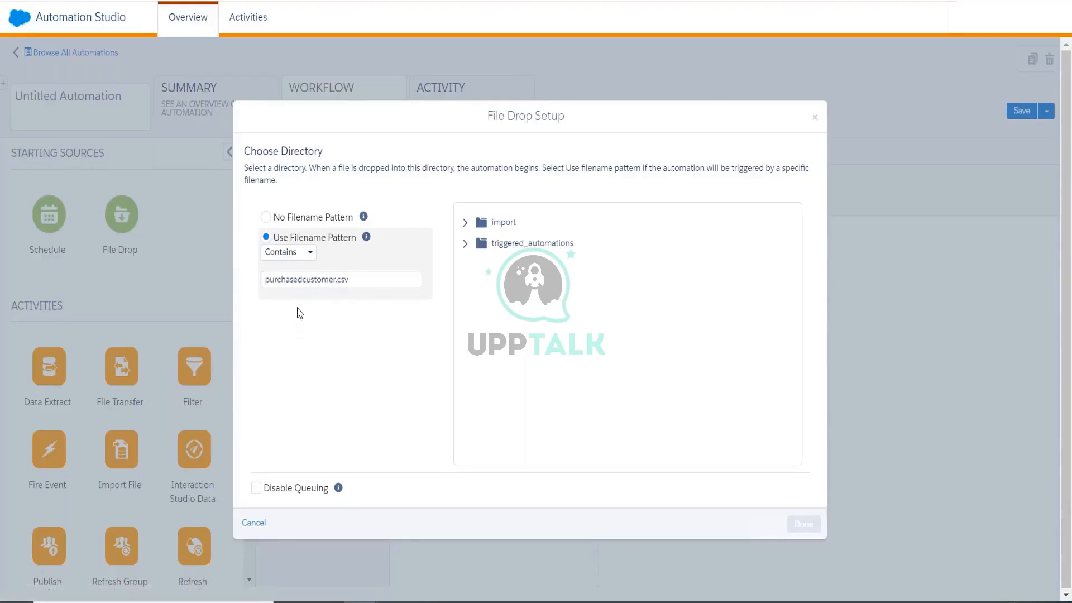
left_click_drag(350, 279, 261, 279)
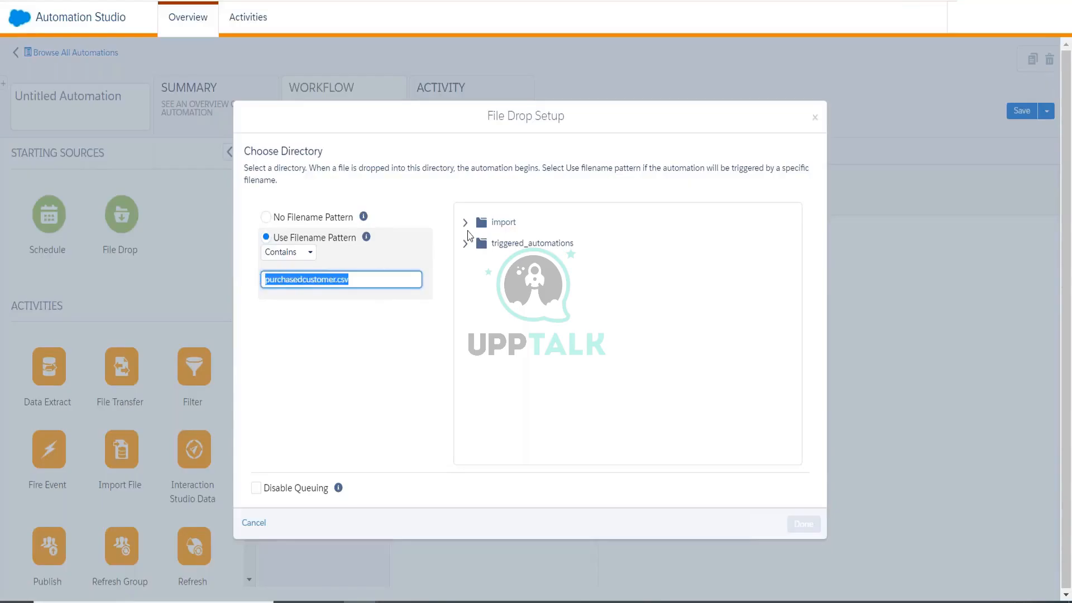
Watch the import folder, save the trigger, and delete the Import File step.
left_click(492, 229)
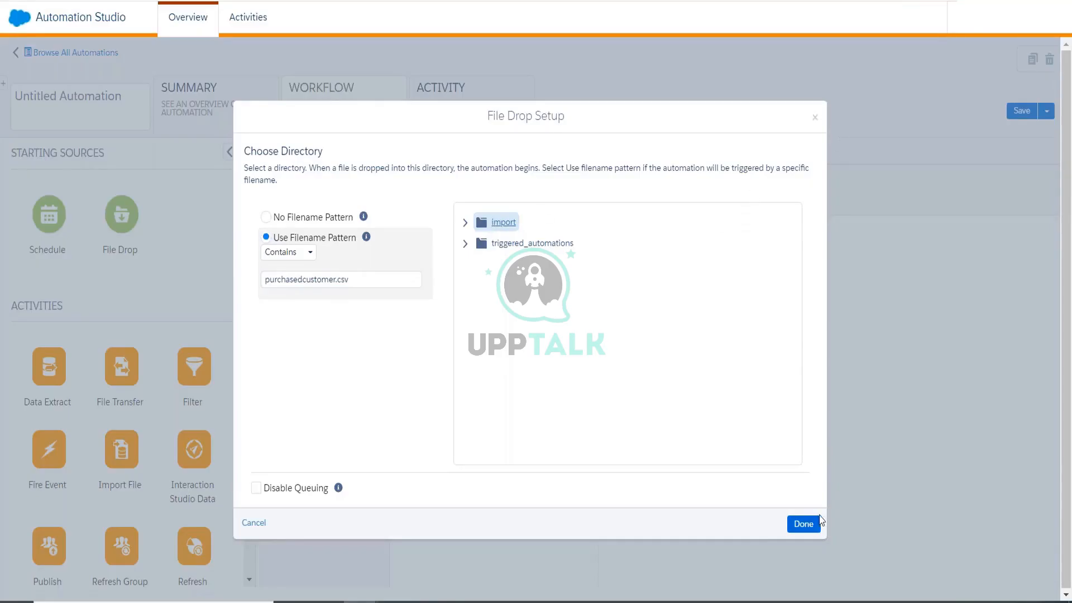
left_click(804, 523)
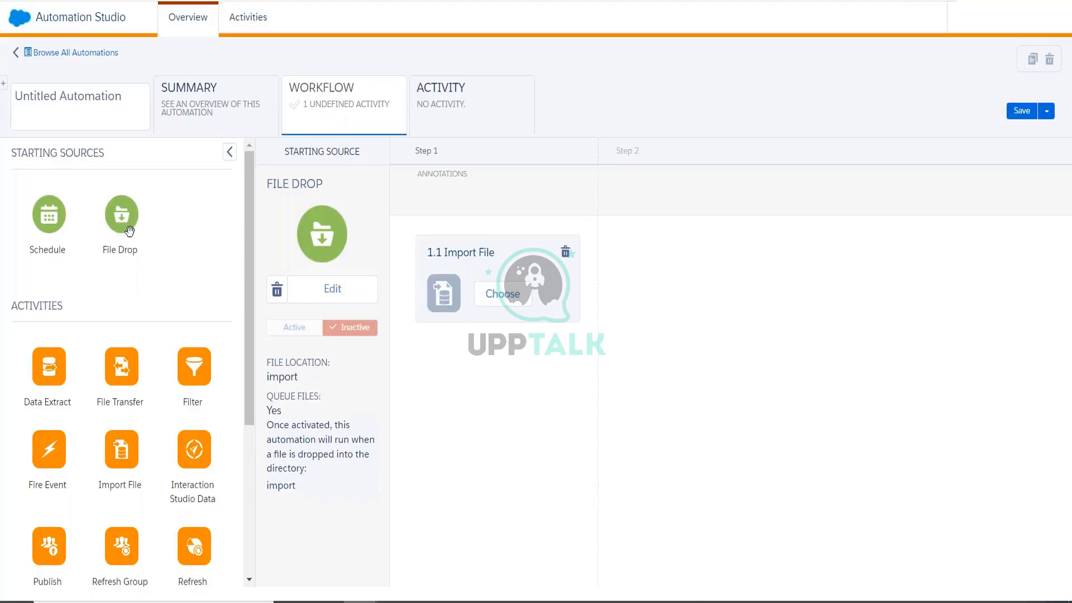
triple_click(106, 160)
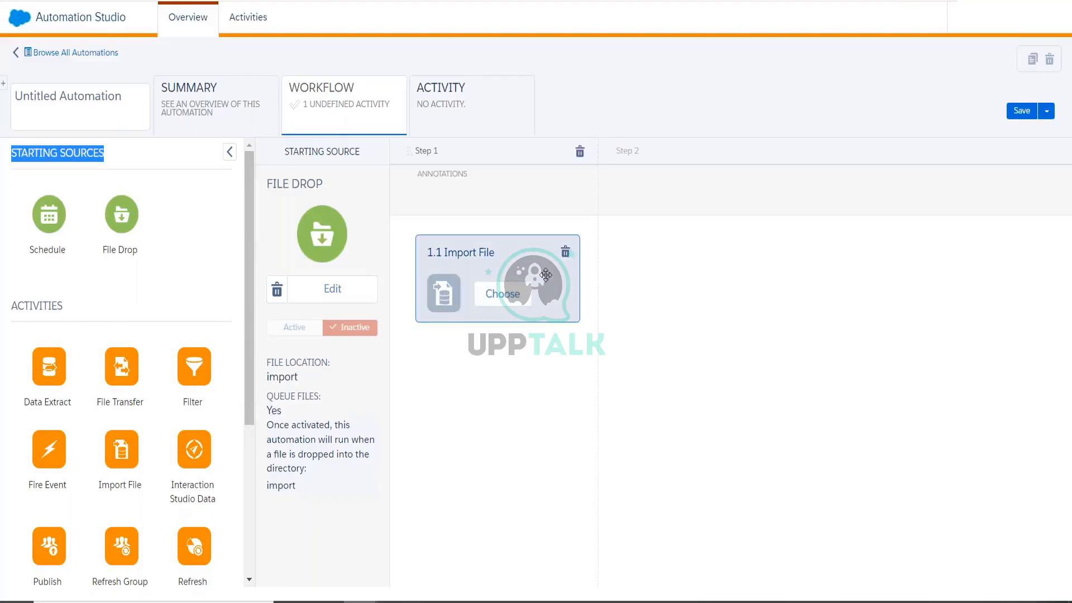
left_click(565, 257)
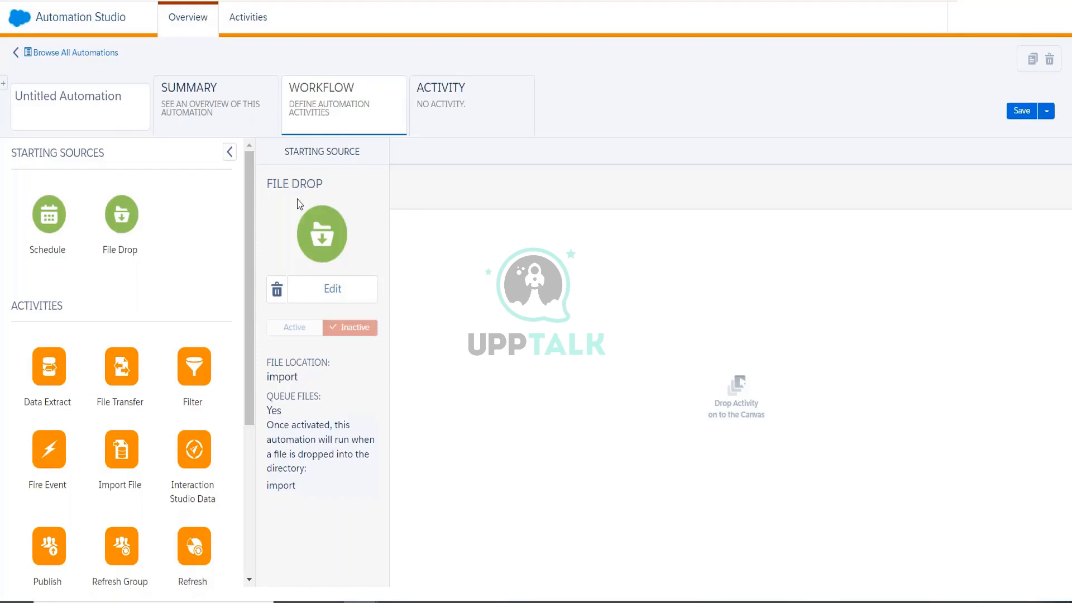
Swap File Drop for a Schedule source starting 03/08/2022 at 9:30 AM.
left_click(277, 287)
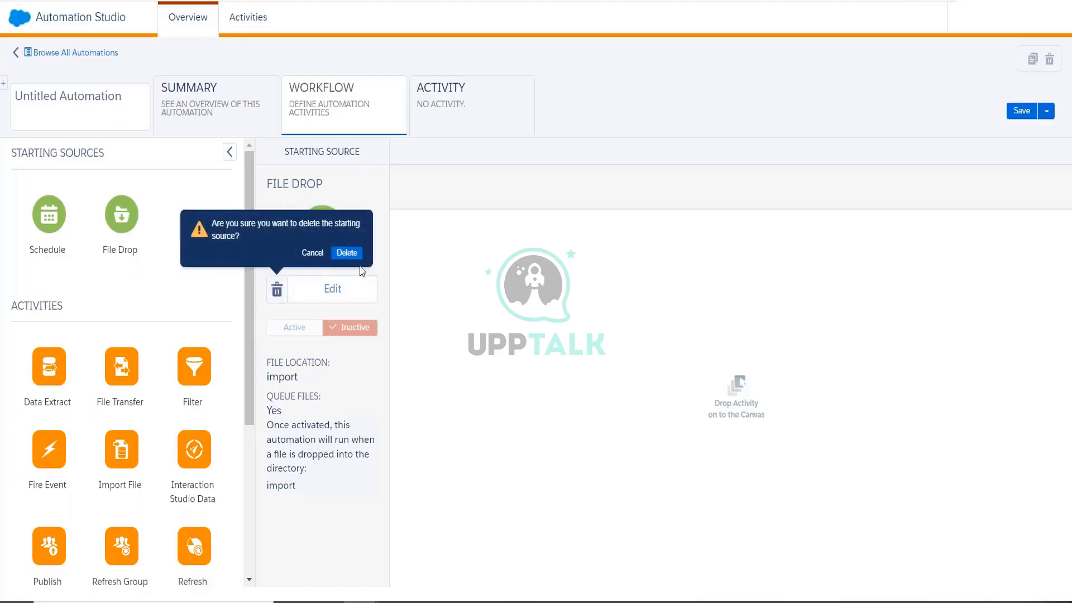
left_click(347, 252)
left_click_drag(49, 218, 319, 235)
left_click(329, 306)
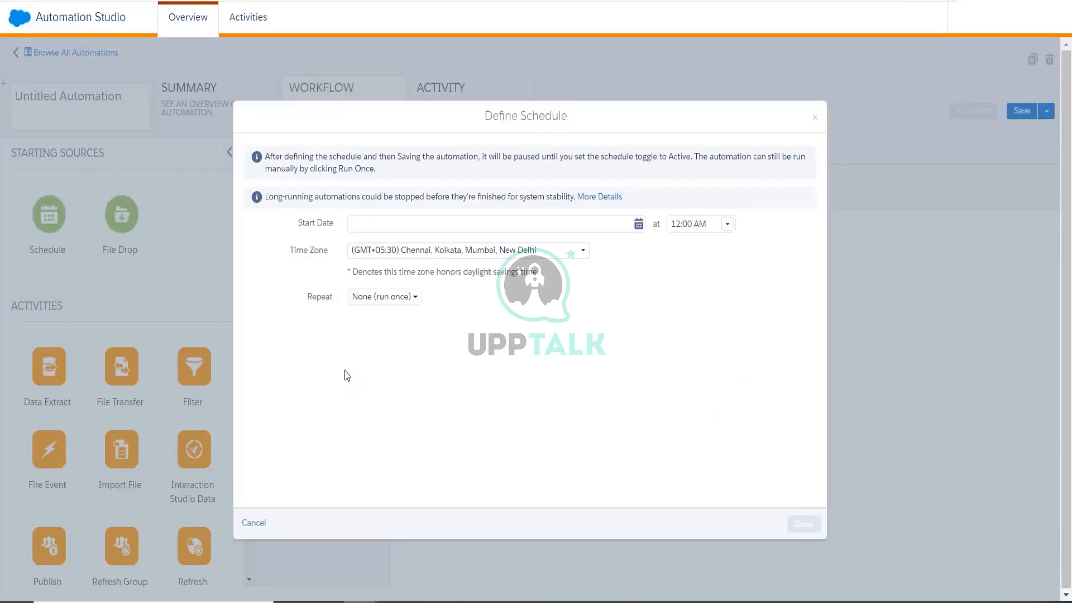
left_click(639, 223)
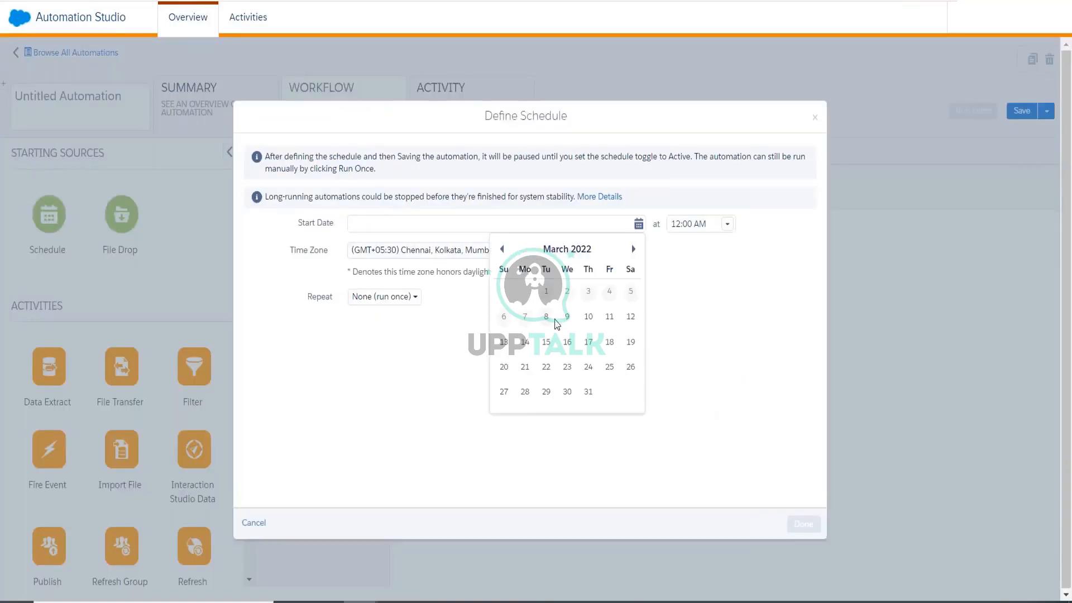
left_click(546, 318)
left_click(727, 284)
scroll(711, 361, "down", 5)
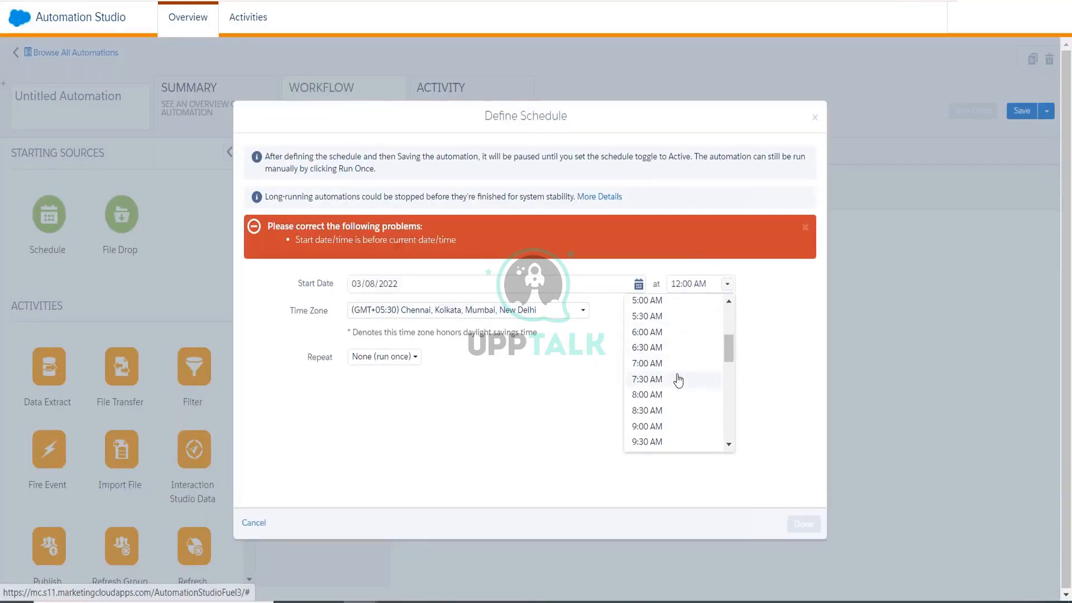
left_click(661, 441)
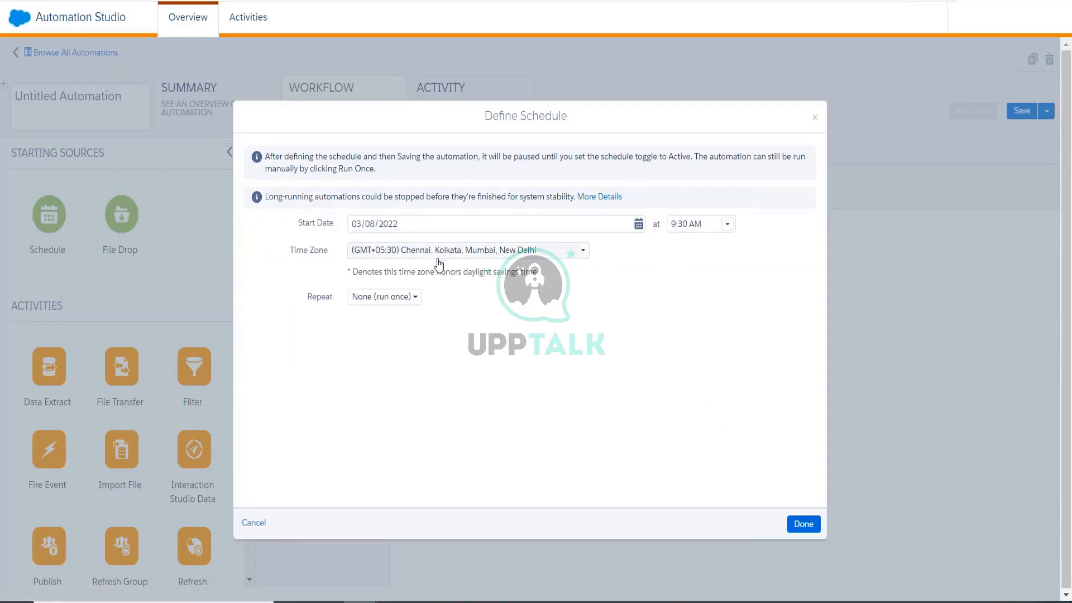
Make the schedule repeat daily with no end date and save it.
left_click(402, 302)
left_click(397, 348)
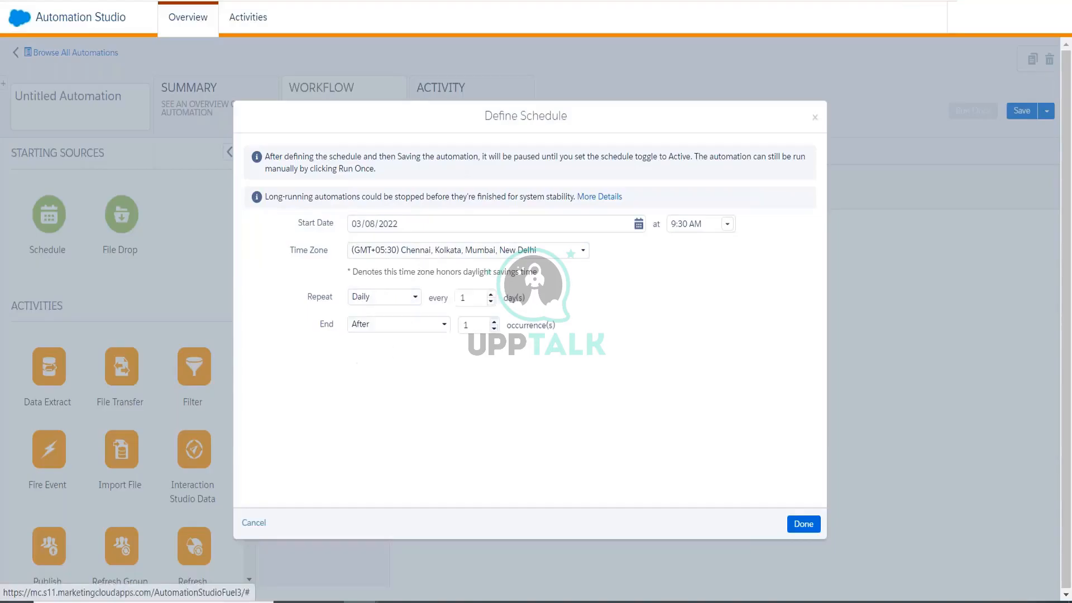
left_click(381, 324)
left_click(379, 343)
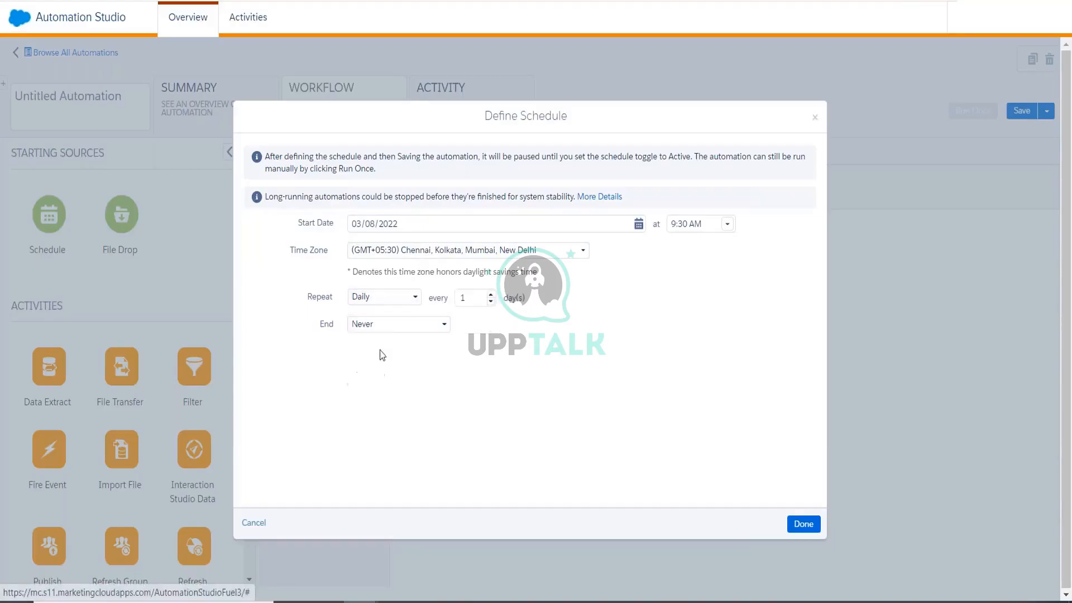
left_click(794, 528)
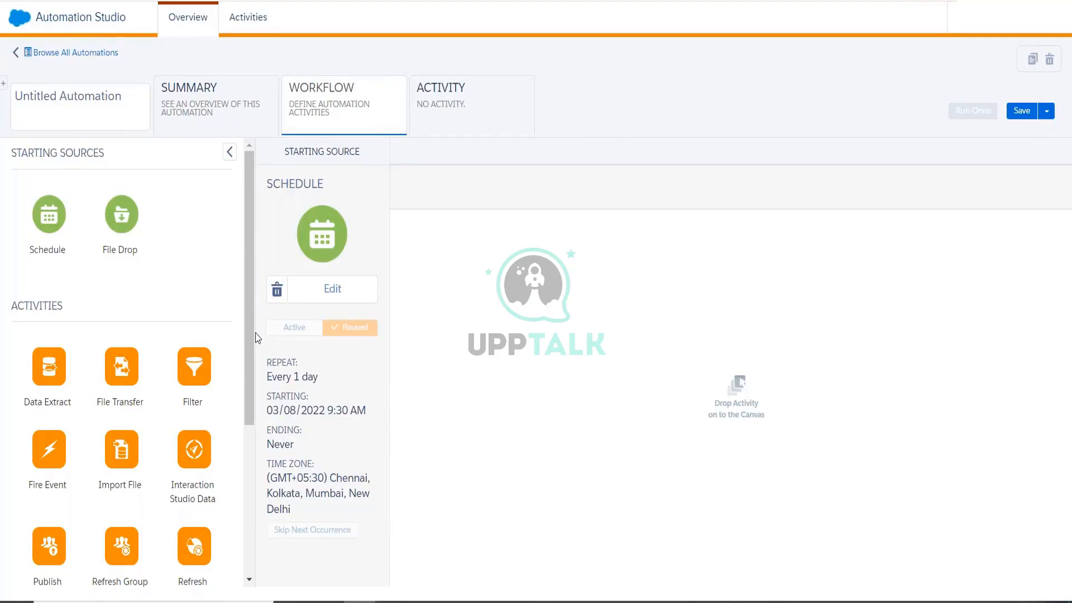
Put Data Extract in Step 1 and File Transfer in Step 2, then start a new data extract activity.
left_click_drag(43, 380, 408, 312)
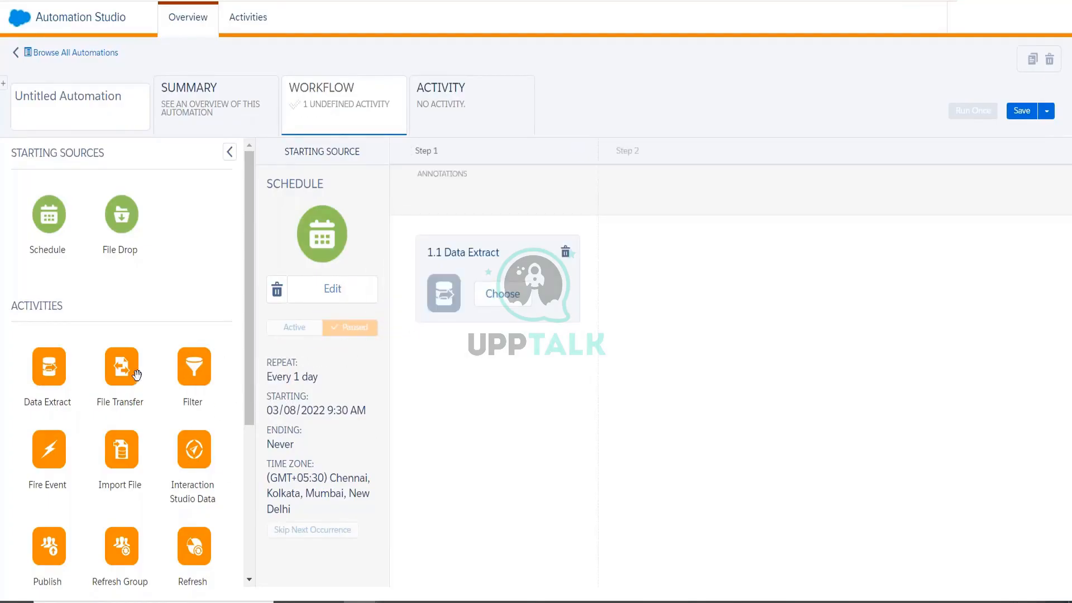
left_click_drag(137, 375, 648, 276)
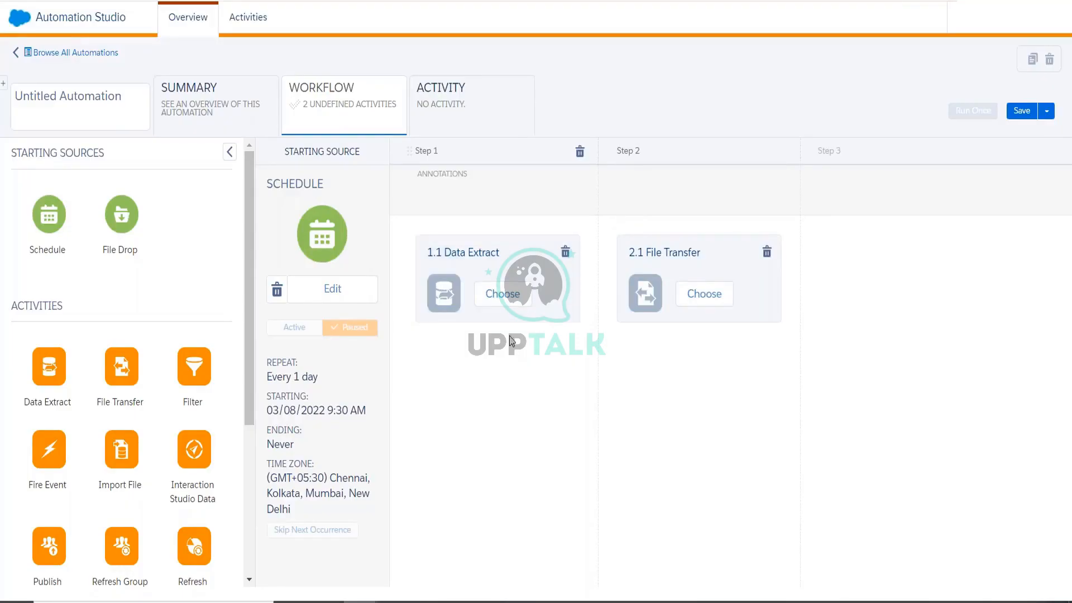
left_click(509, 301)
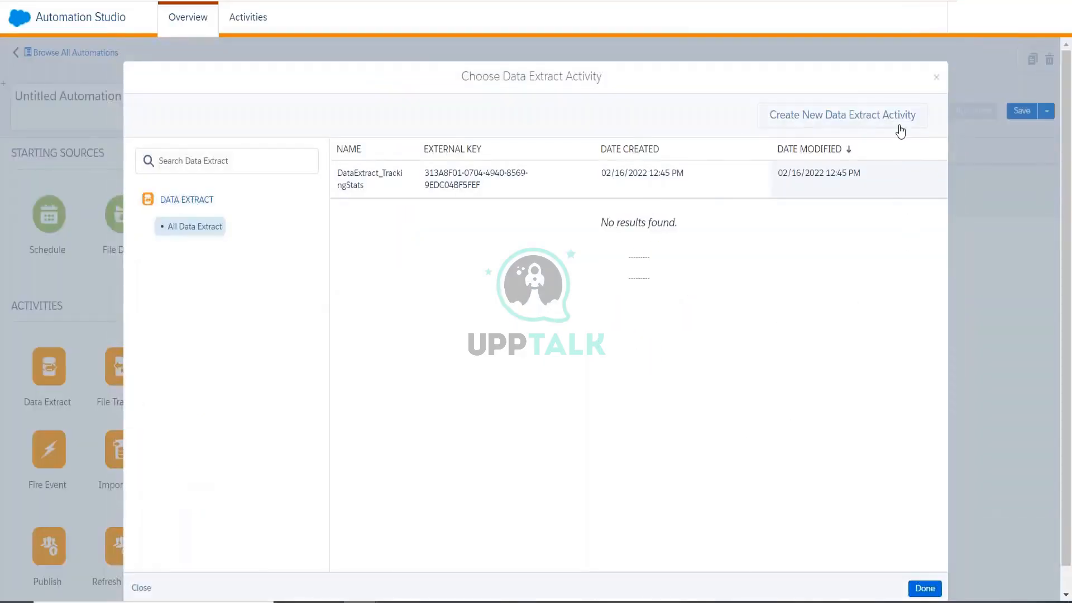
left_click(897, 121)
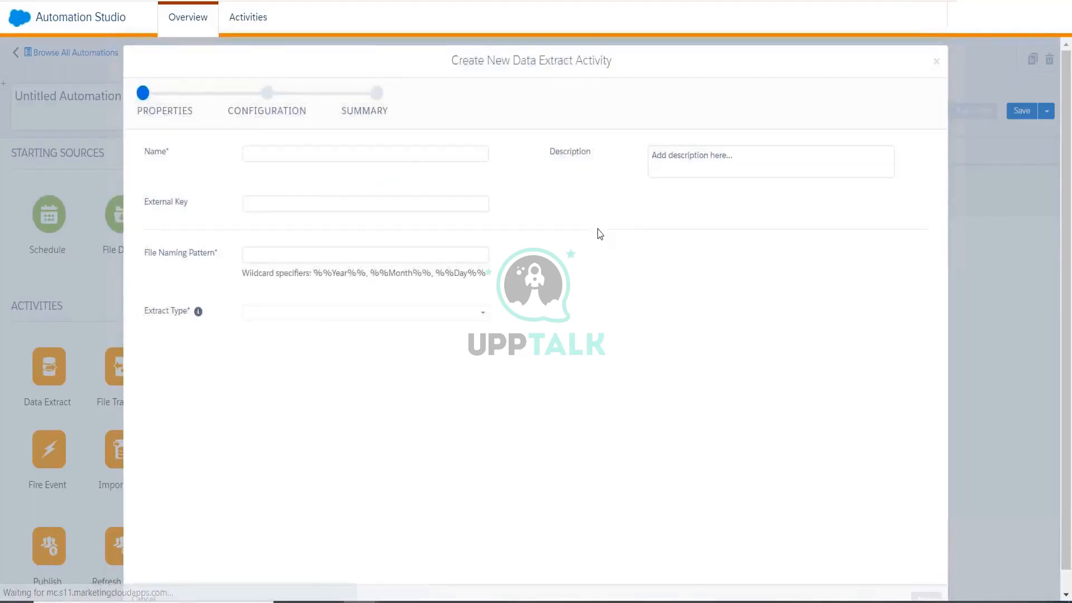
Enter DE_Test1 as the new data extract activity's name.
left_click(406, 154)
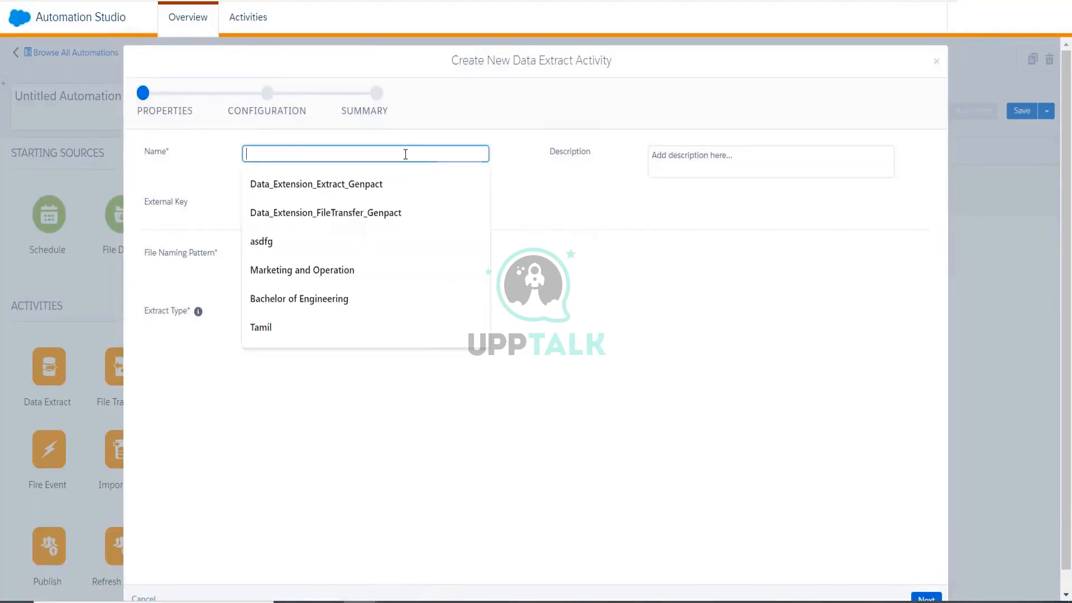
left_click(663, 328)
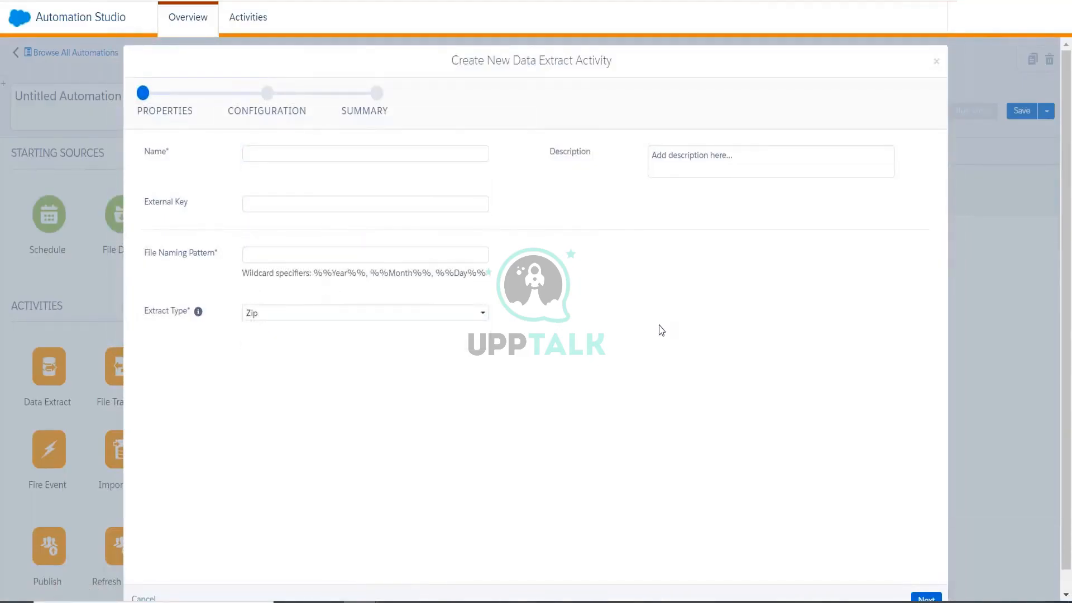
left_click(472, 156)
type("DE")
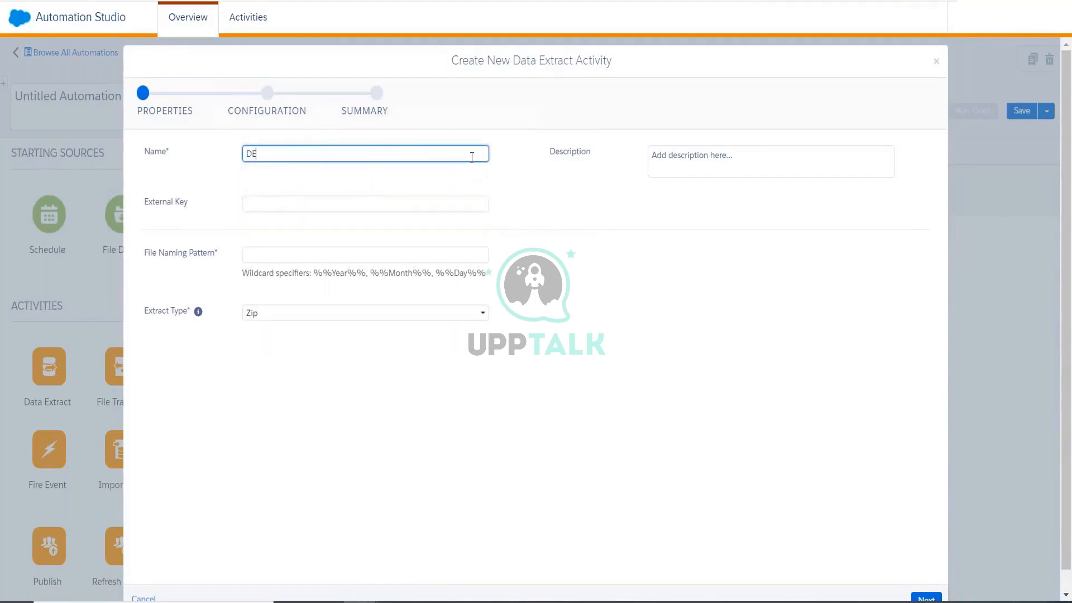
type("_Test1")
left_click(258, 258)
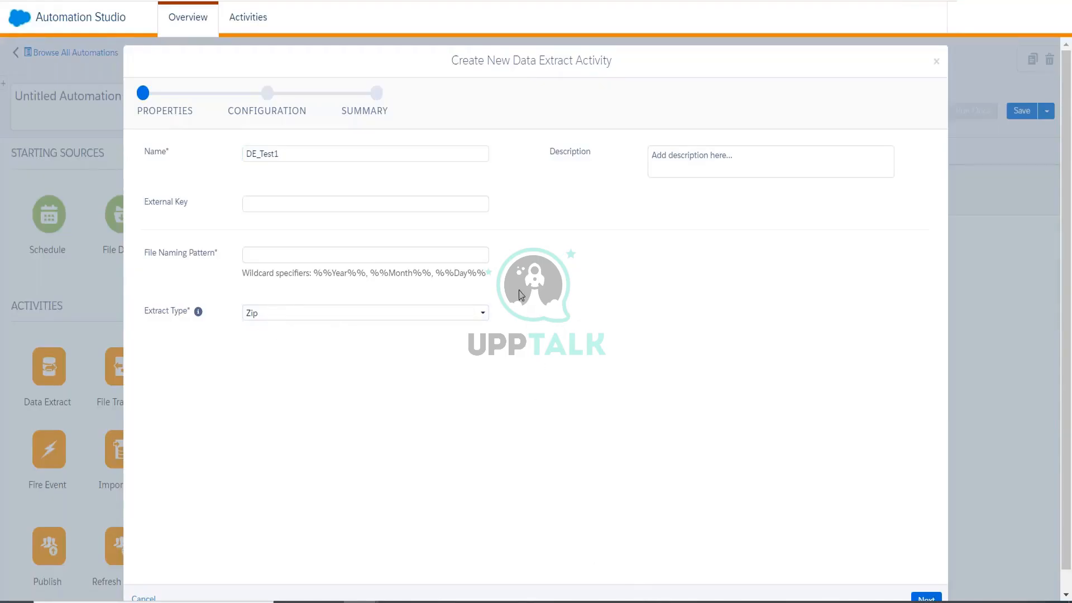
left_click_drag(492, 282, 322, 285)
left_click(394, 511)
left_click_drag(312, 275, 285, 258)
Type trackingdata_ and paste the %%Year%%%%Month%%%%Day%% wildcards, removing separators between them.
left_click(285, 257)
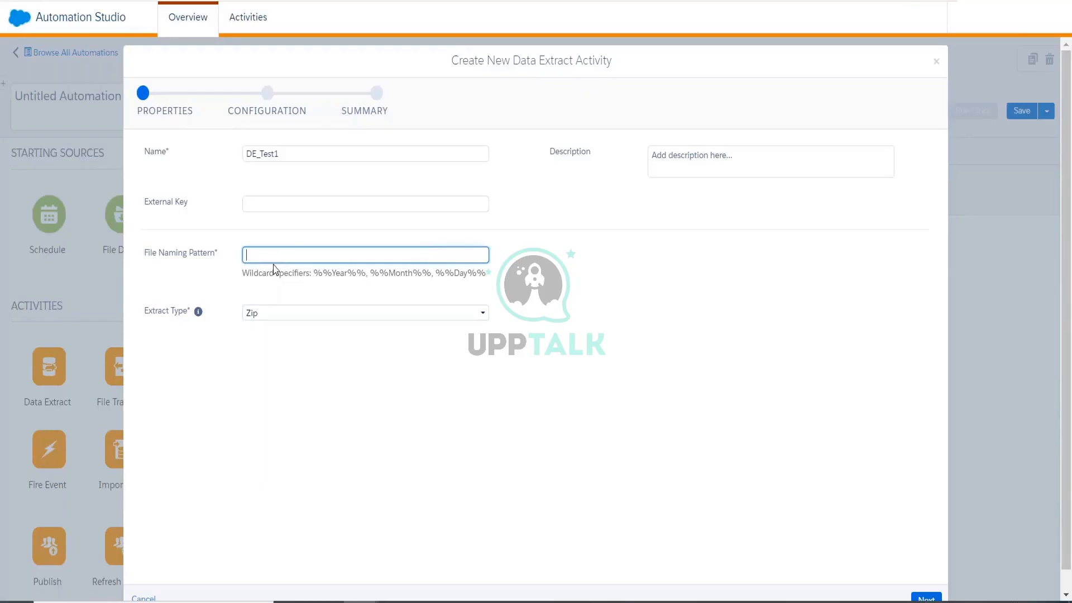
type("trackingdata_")
left_click_drag(313, 273, 485, 274)
key("ctrl+c")
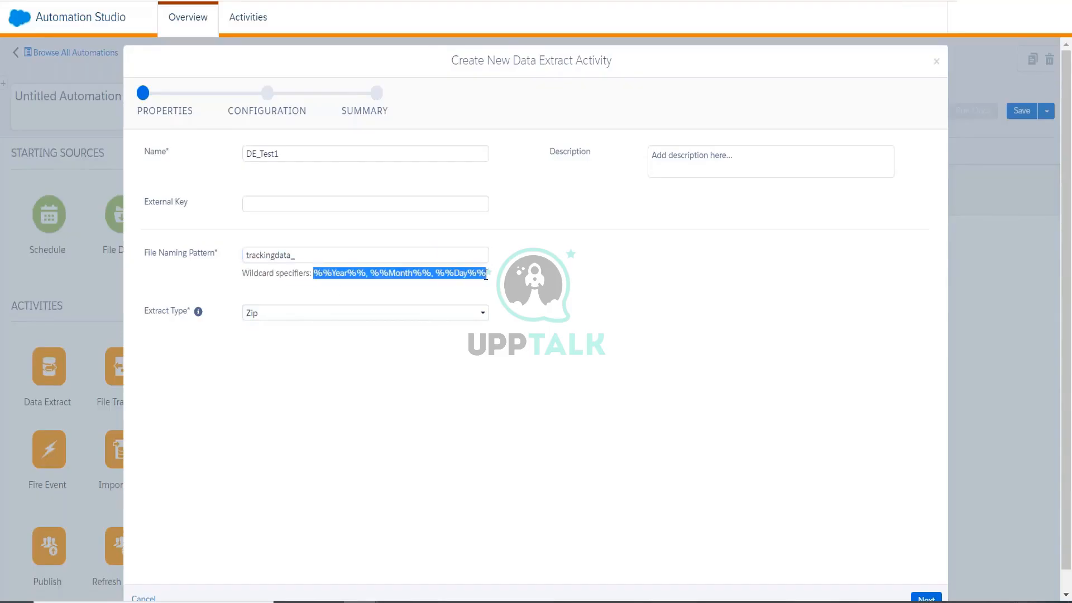
left_click(327, 252)
key("ctrl+v")
left_click(350, 254)
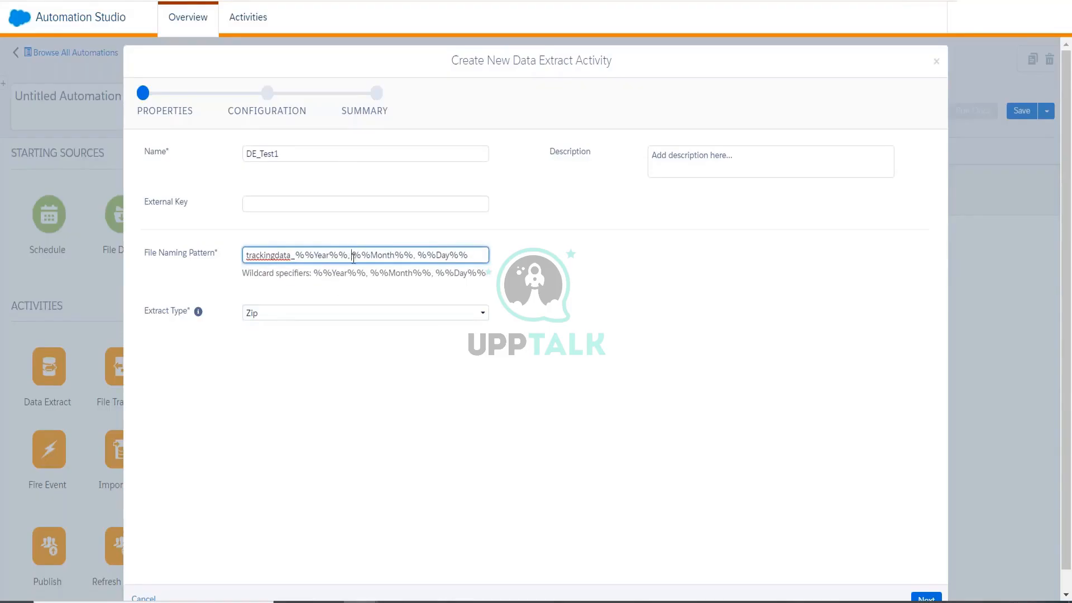
key("BackSpace")
key("BackSpace")
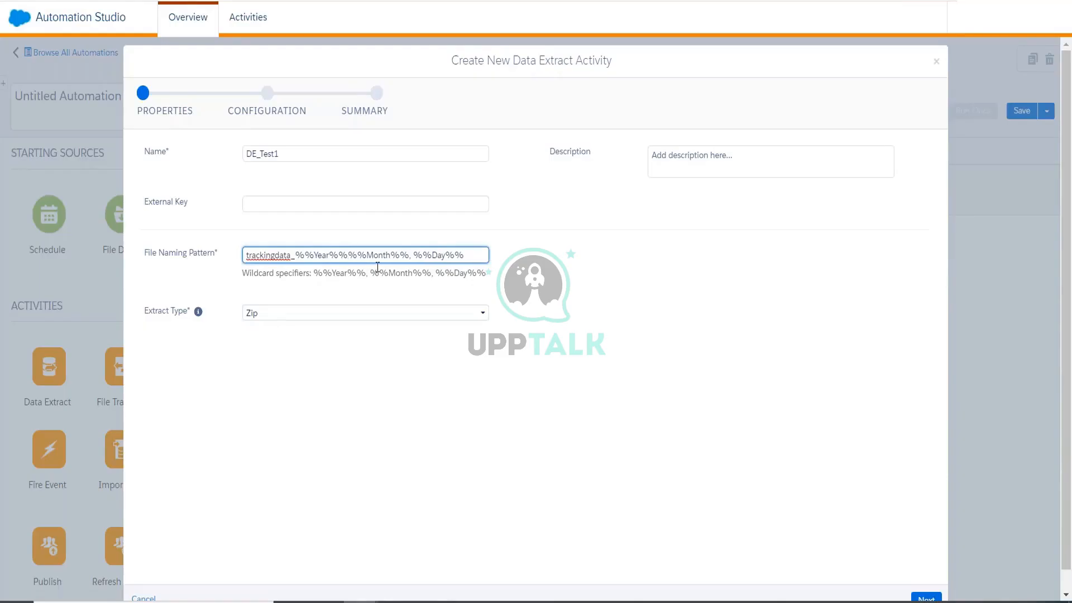
left_click(413, 255)
key("BackSpace")
key("BackSpace")
type("%,")
key("BackSpace")
key("Delete")
Append .csv to finish trackingdata_%%Year%%%%Month%%%%Day%%.csv and copy the pattern.
left_click(377, 252)
left_click(442, 256)
left_click_drag(314, 255, 317, 255)
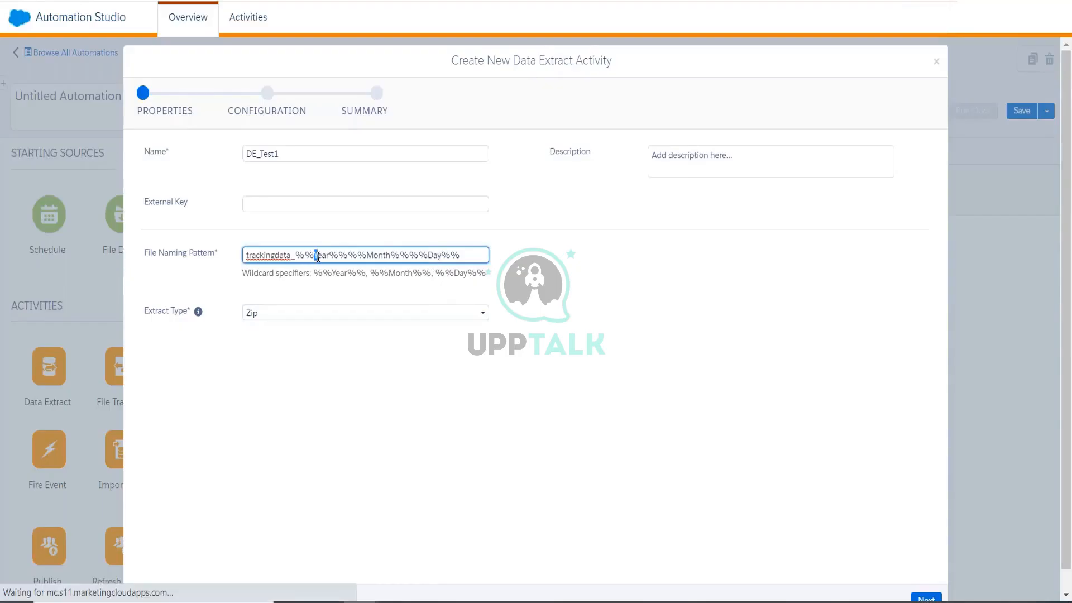
left_click(473, 258)
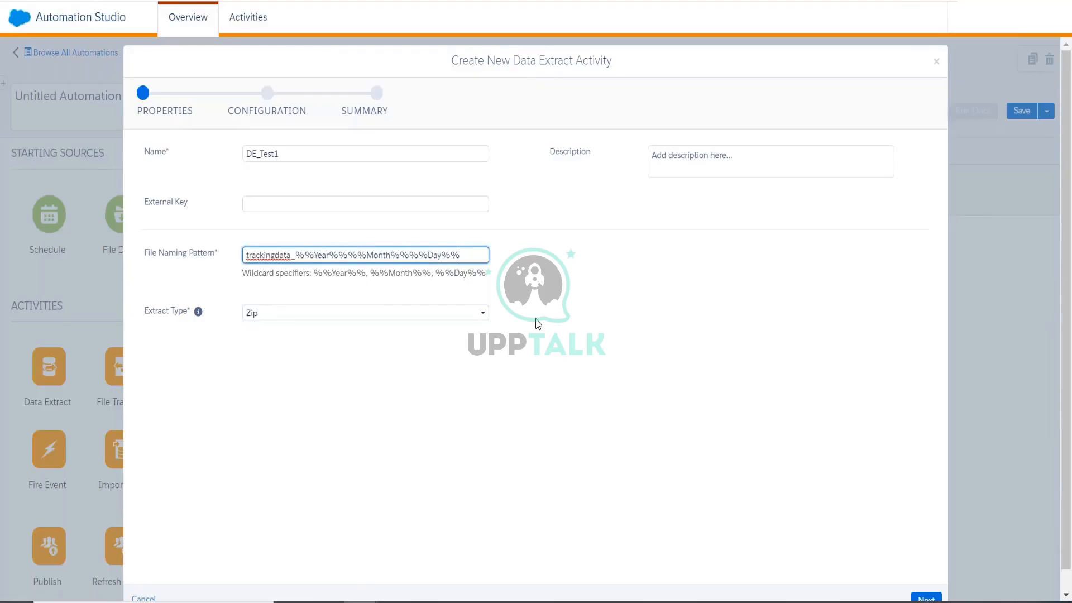
type(".csv")
key("ctrl+a")
key("ctrl+c")
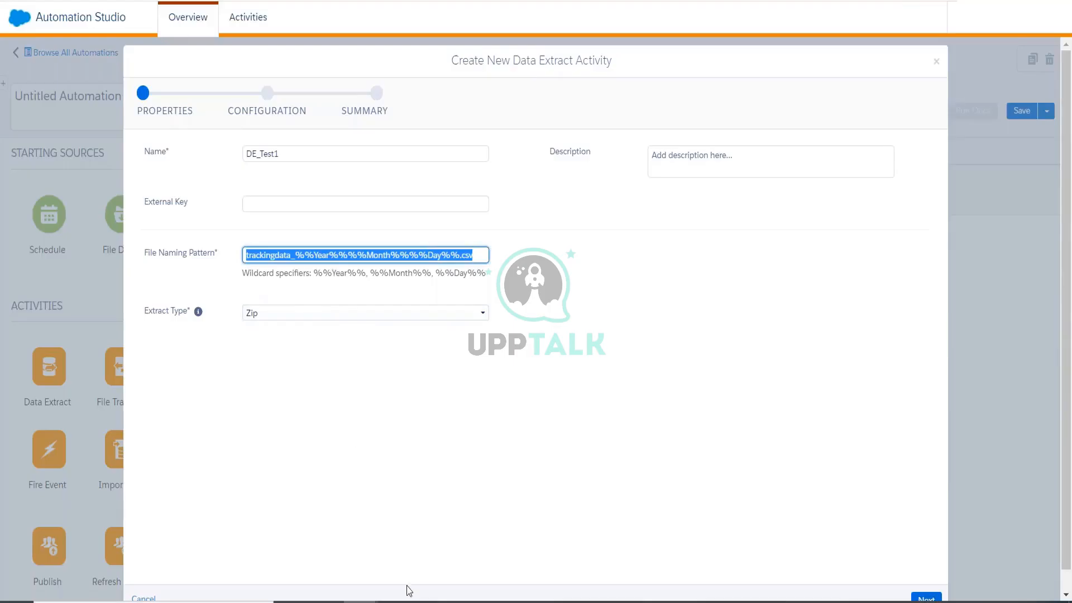
left_click(429, 601)
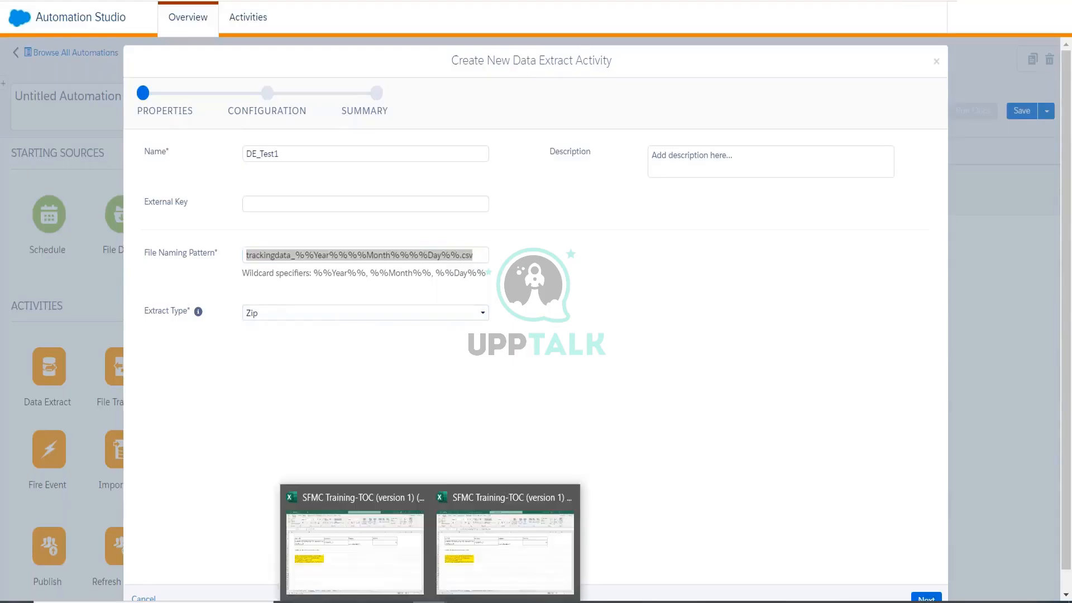
Add a new Sheet6 in Excel and paste the naming pattern into E5.
left_click(473, 571)
left_click(419, 577)
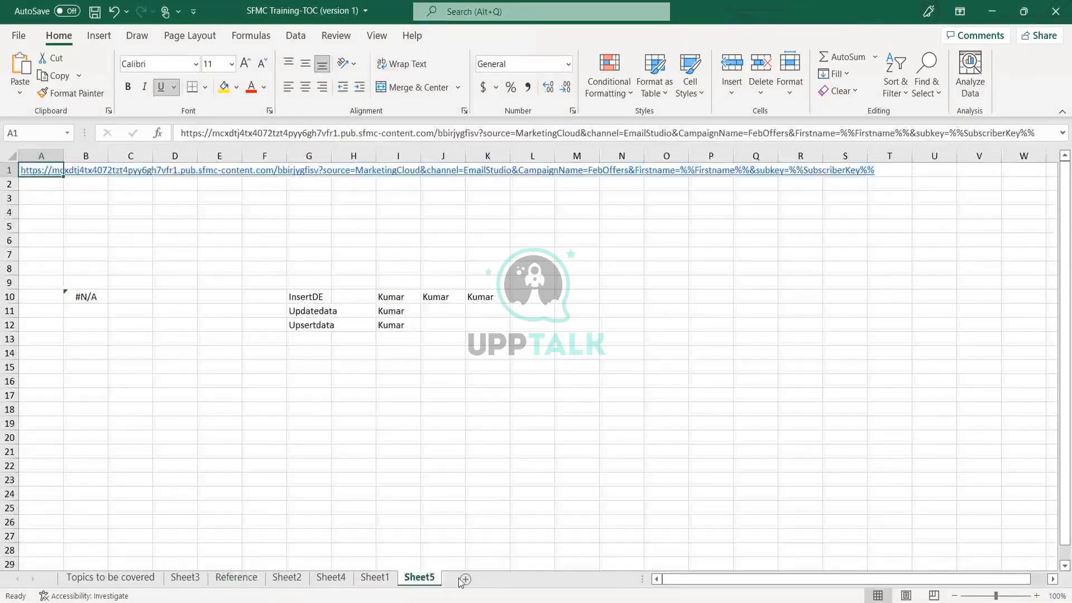
left_click(497, 579)
left_click(219, 226)
key("ctrl+v")
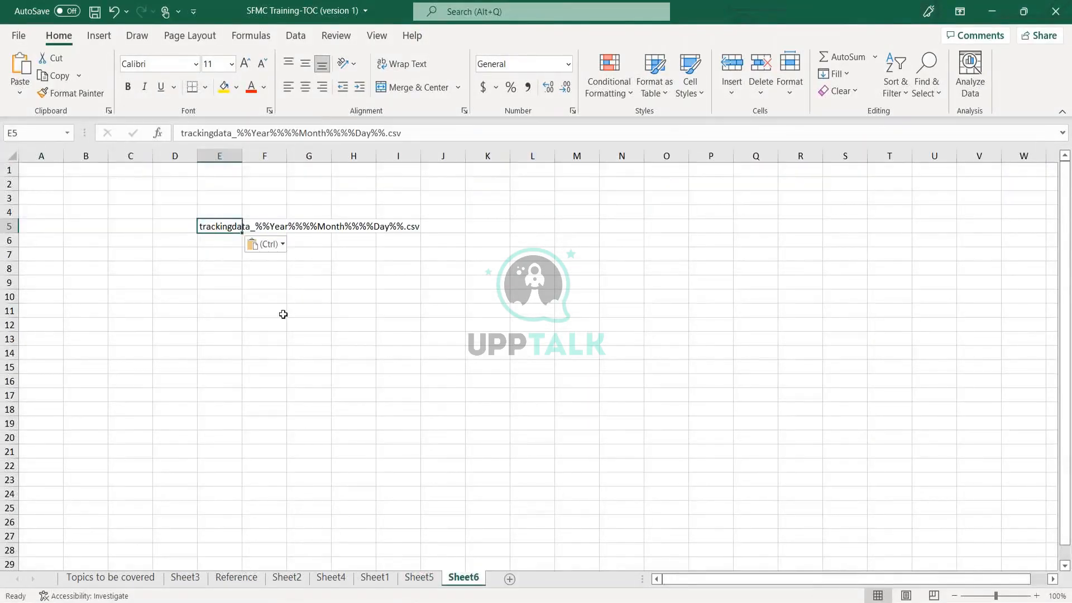
Enter the example name trackingdata_20220308.csv in E9, then return to the extract dialog.
left_click(226, 279)
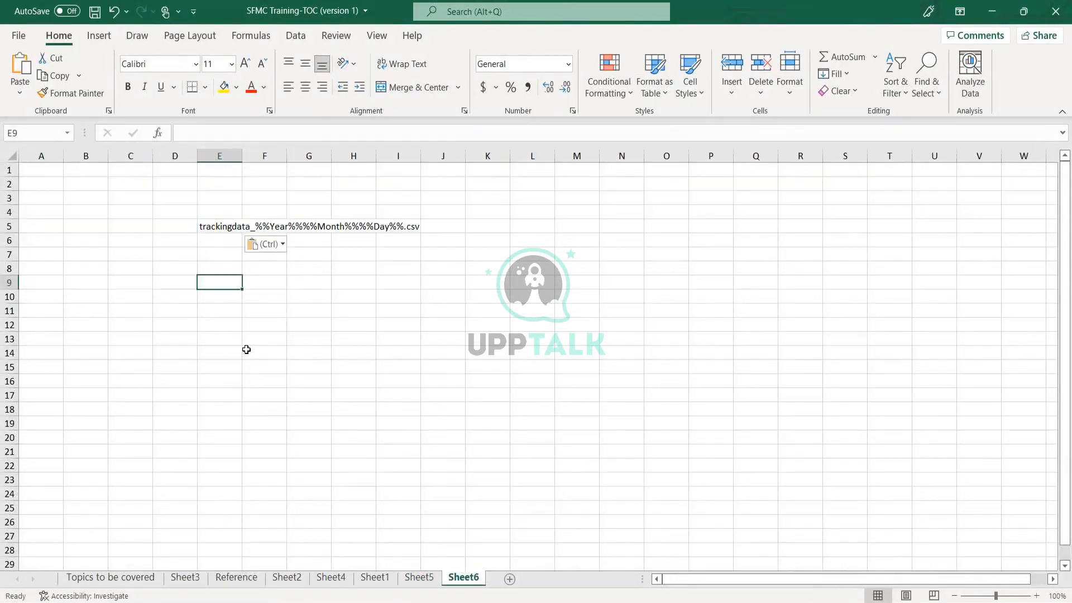
type("tracki")
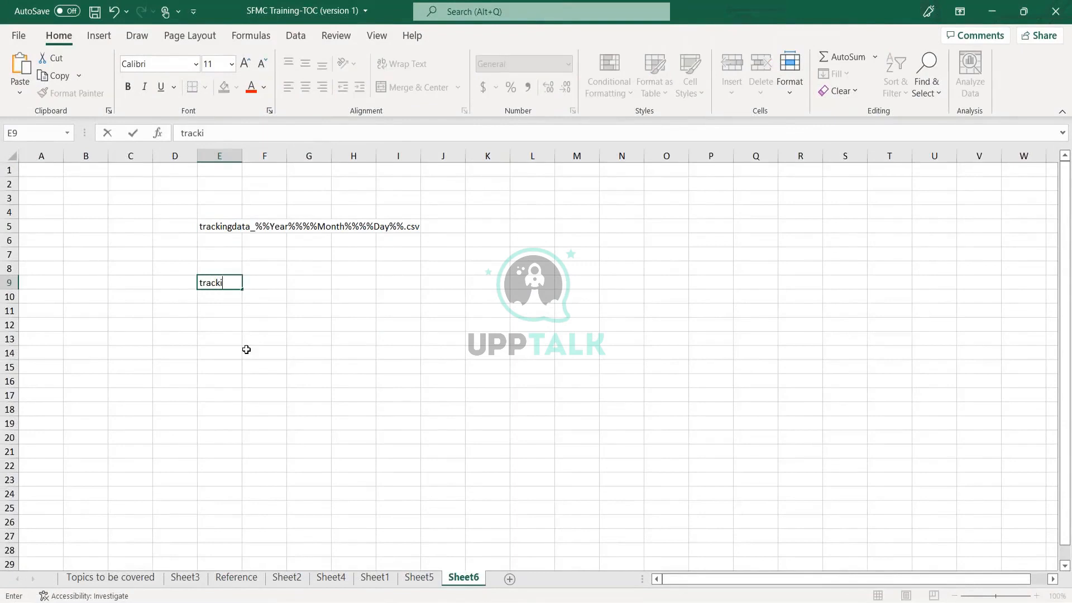
type("ngdata_2022")
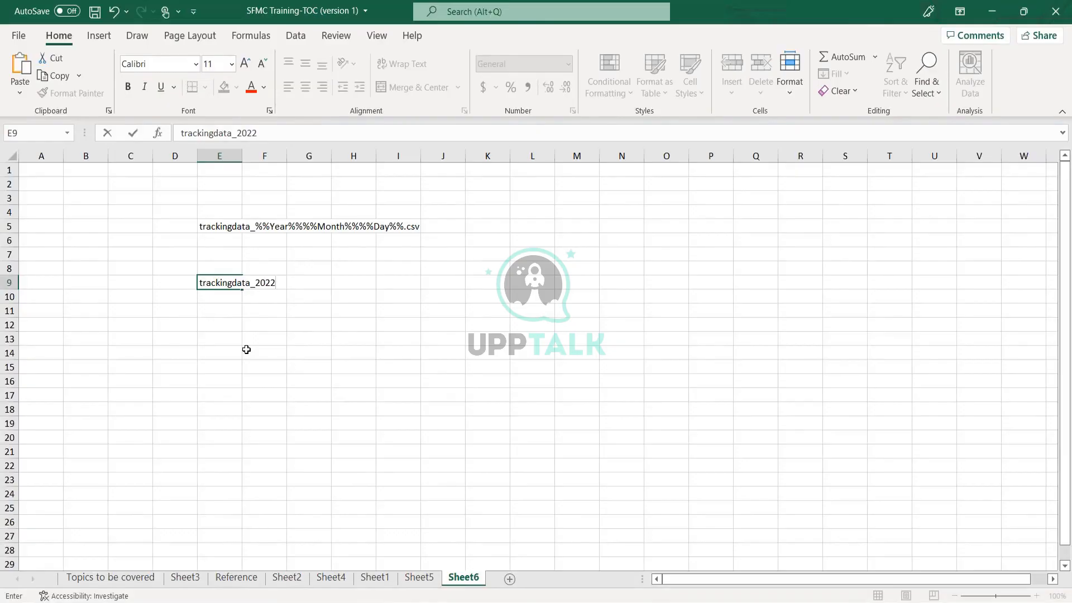
type("0308")
key("Return")
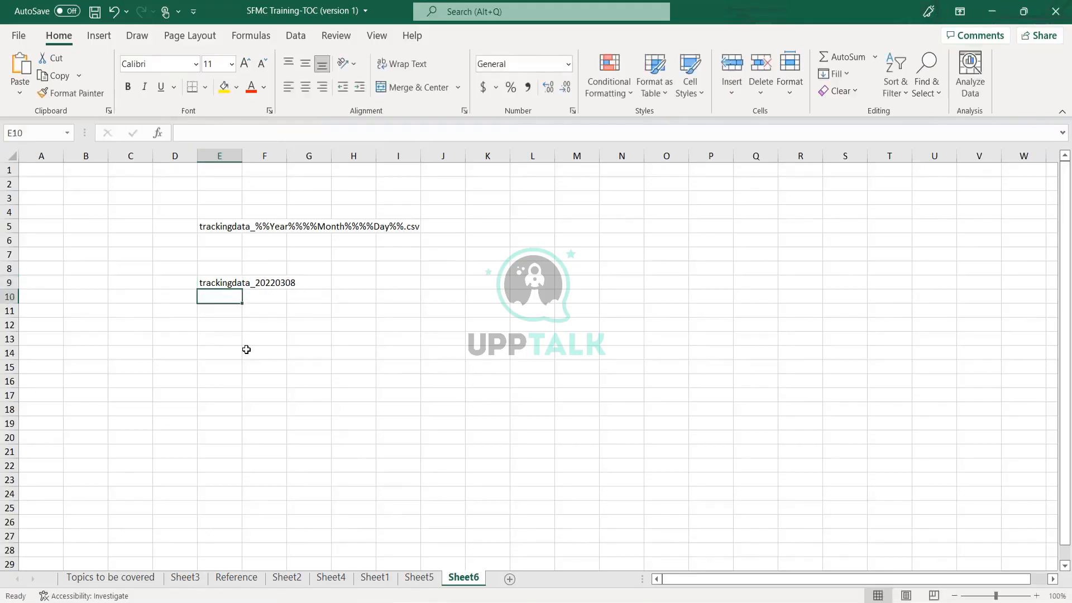
left_click(222, 284)
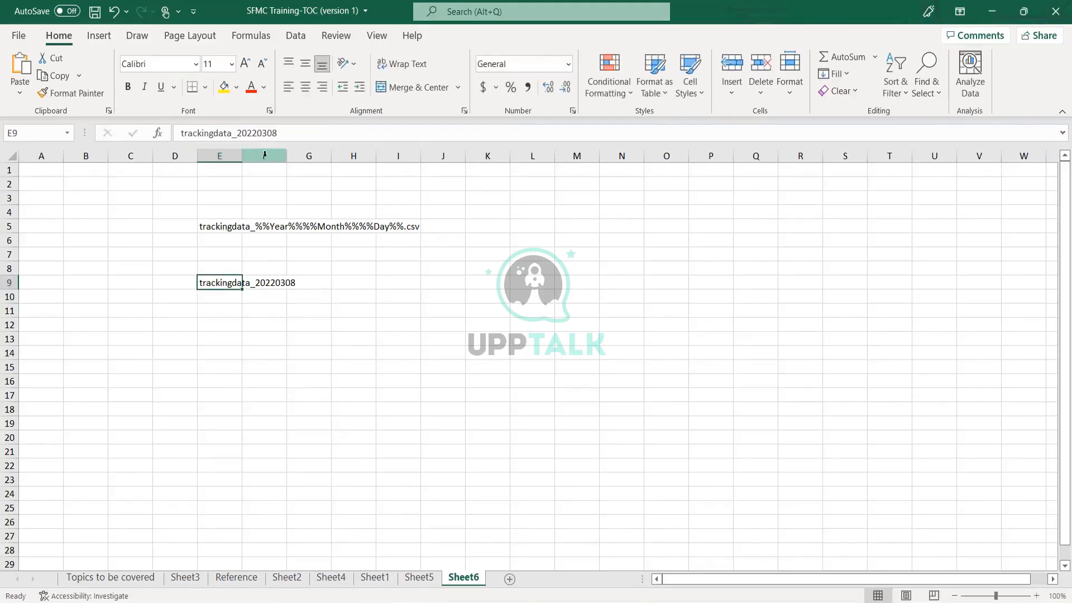
left_click(293, 134)
type(".csv")
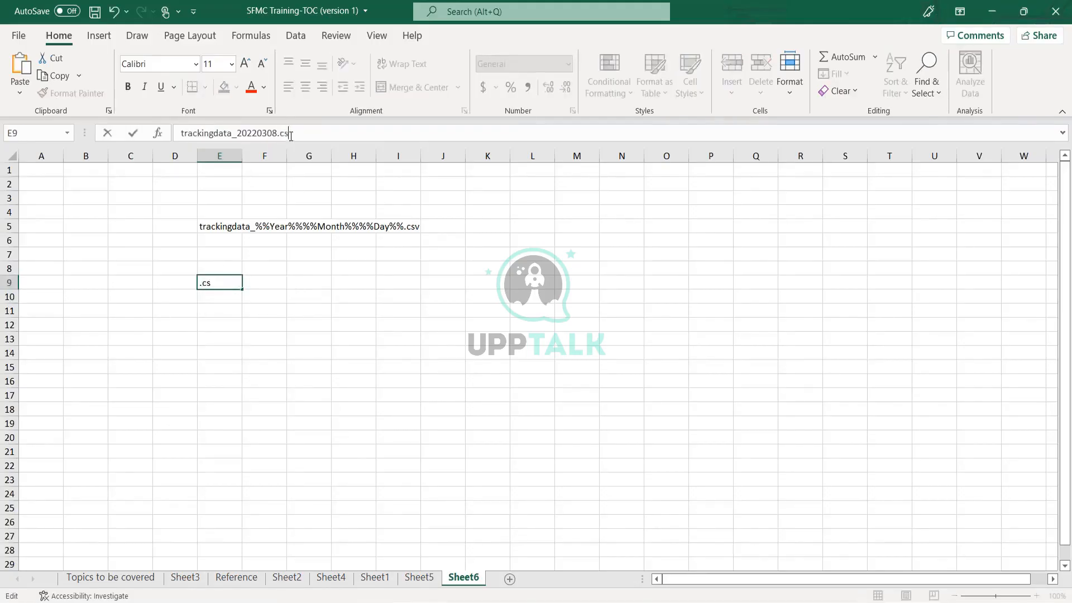
key("Return")
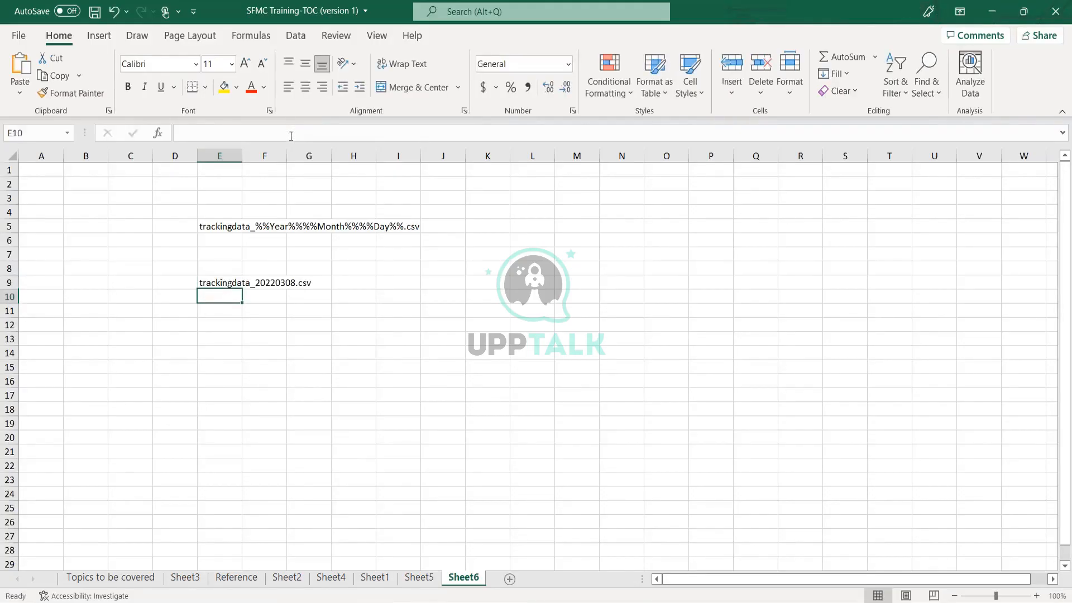
left_click(238, 282)
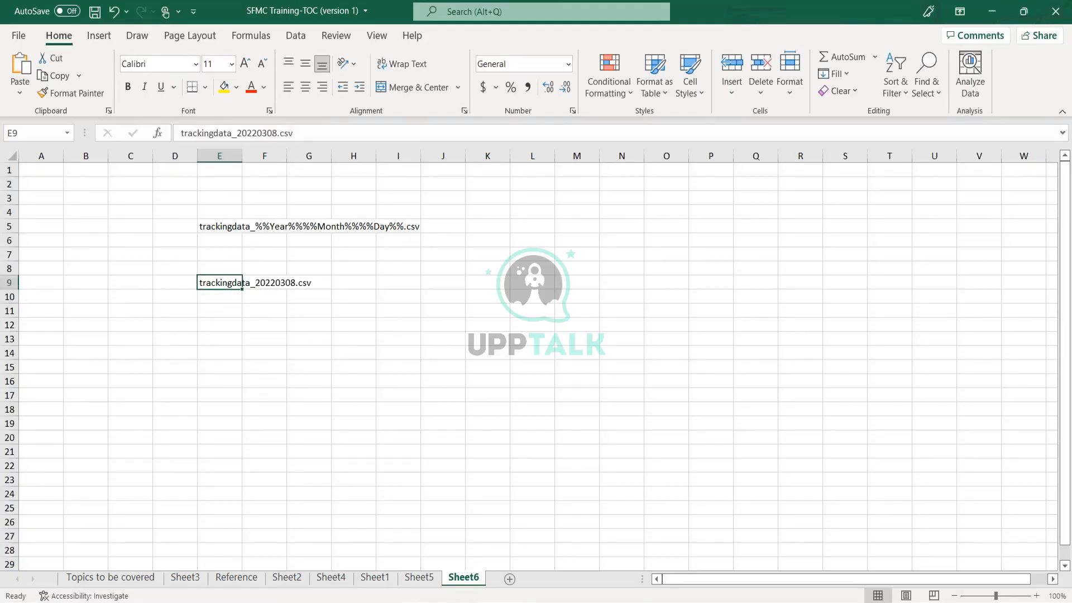
key("alt+Tab")
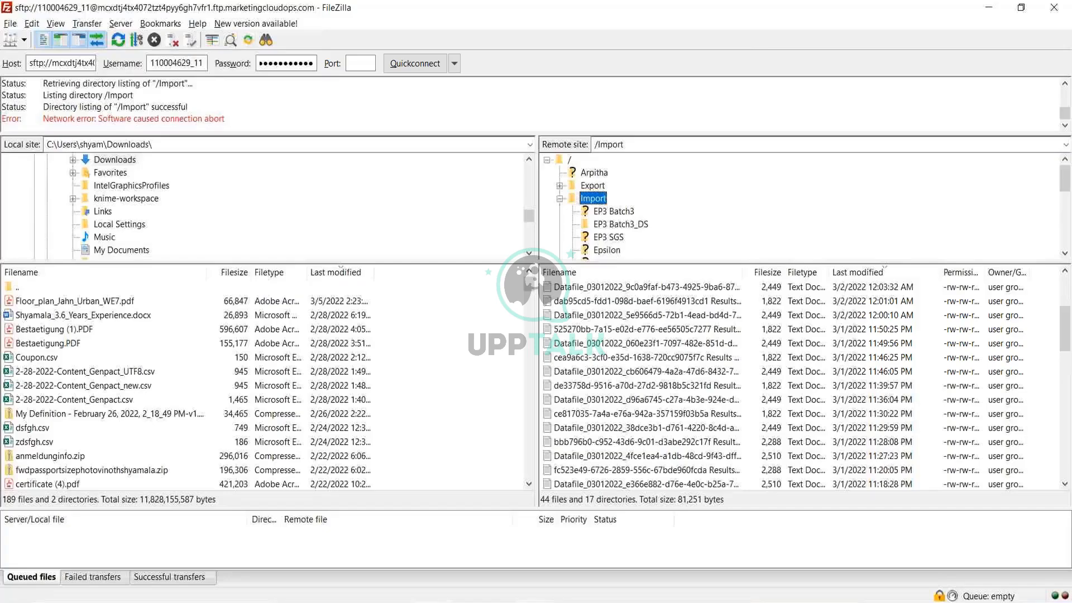
key("alt+Tab")
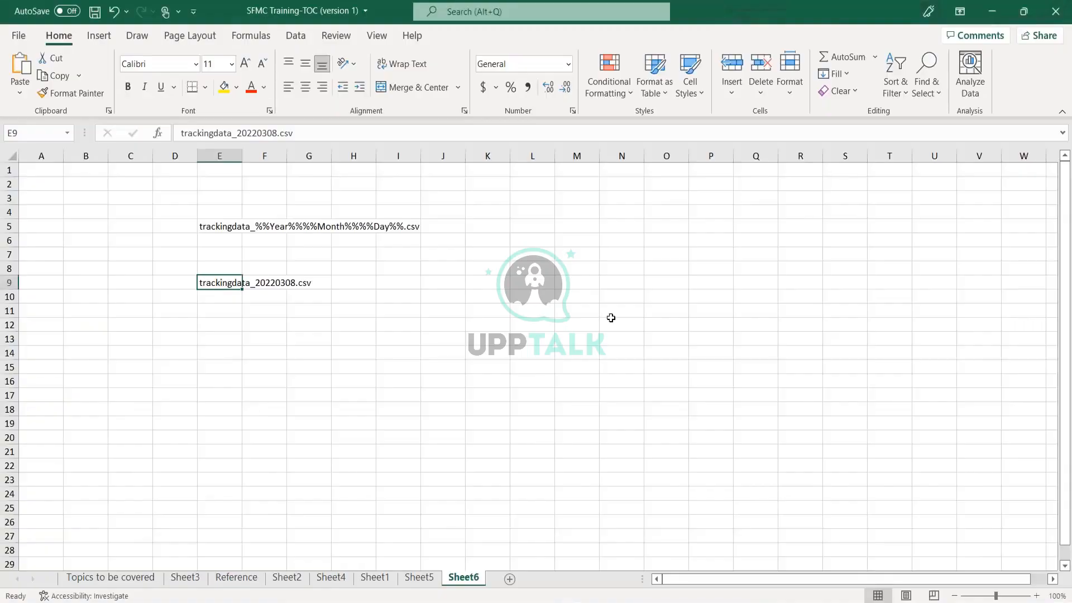
key("alt+Tab")
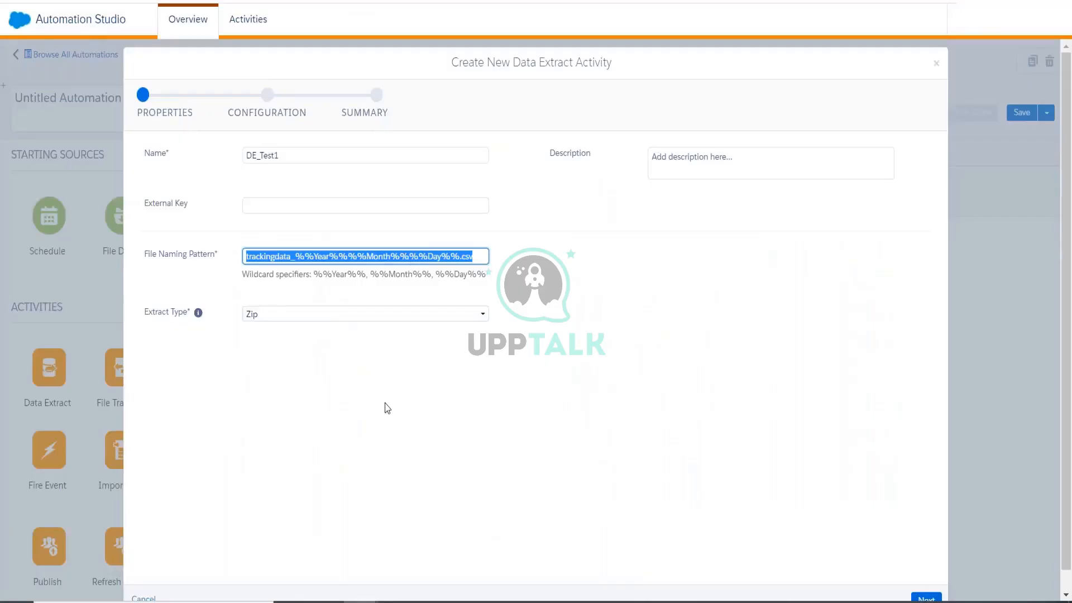
Walk through the trackingdata_ pattern's date wildcards and .csv extension, then bring FileZilla forward.
left_click(388, 409)
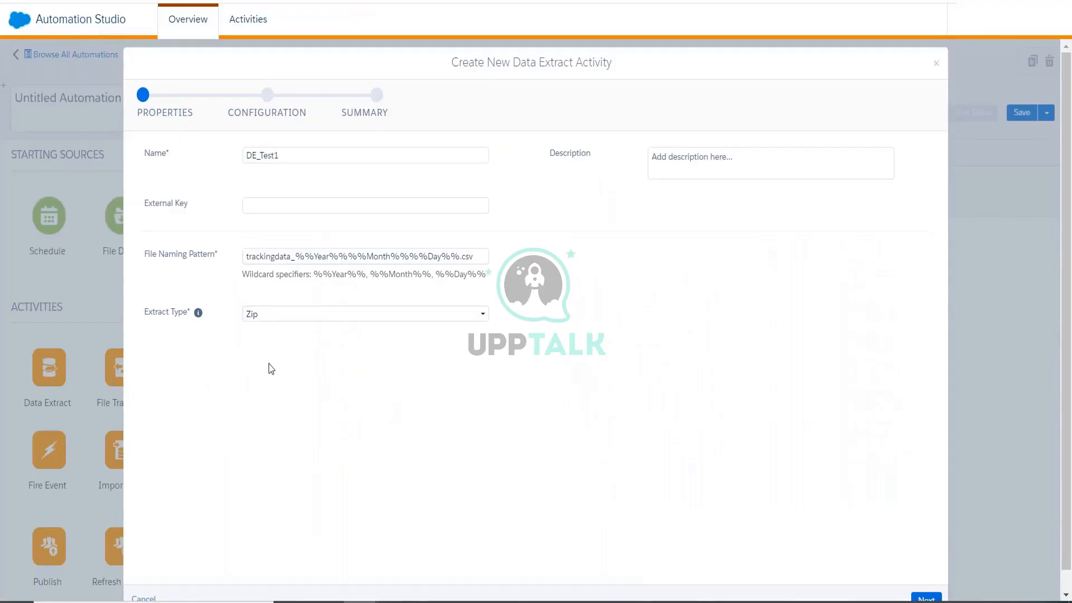
left_click_drag(242, 258, 461, 257)
left_click(301, 257)
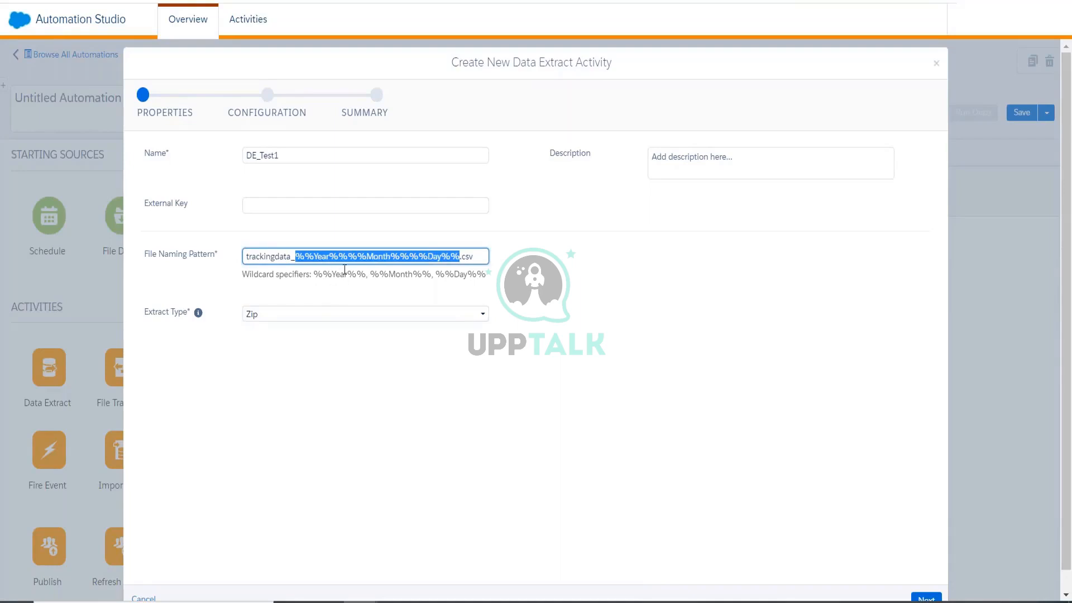
left_click(412, 260)
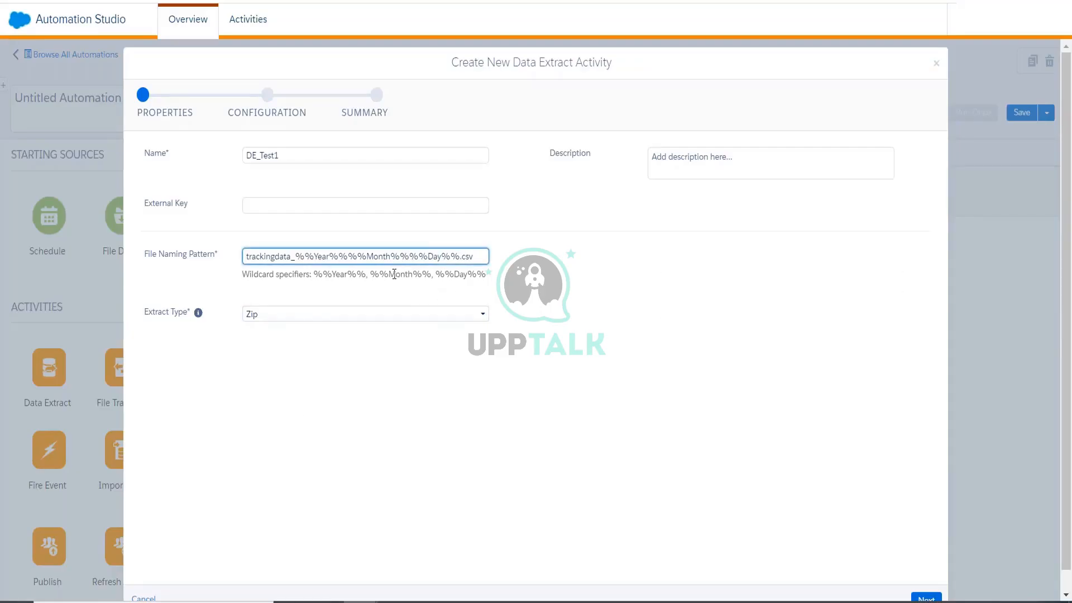
left_click(460, 256)
left_click(336, 383)
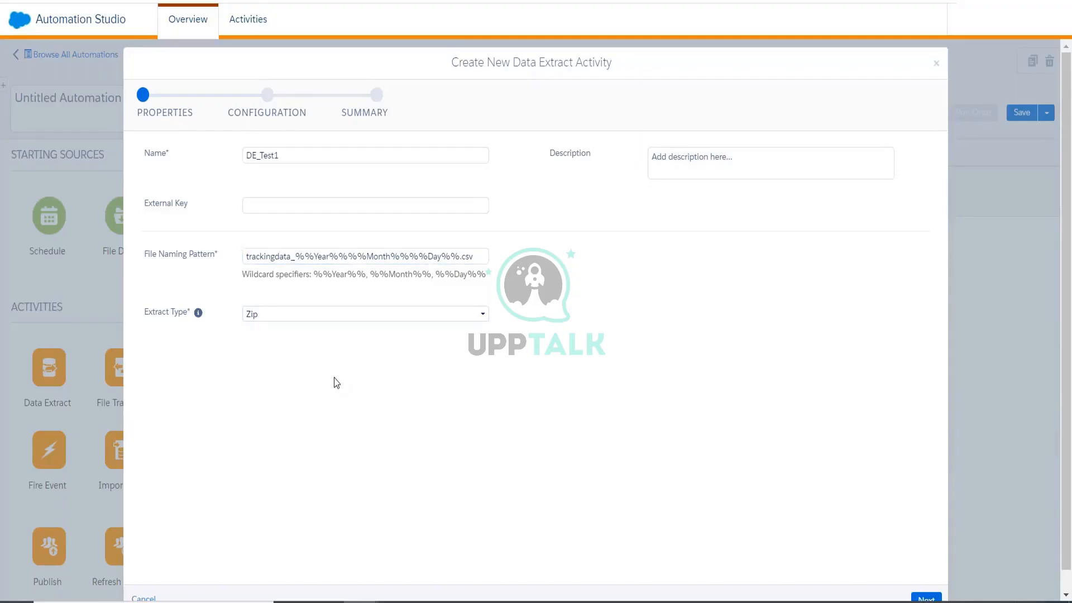
left_click(536, 601)
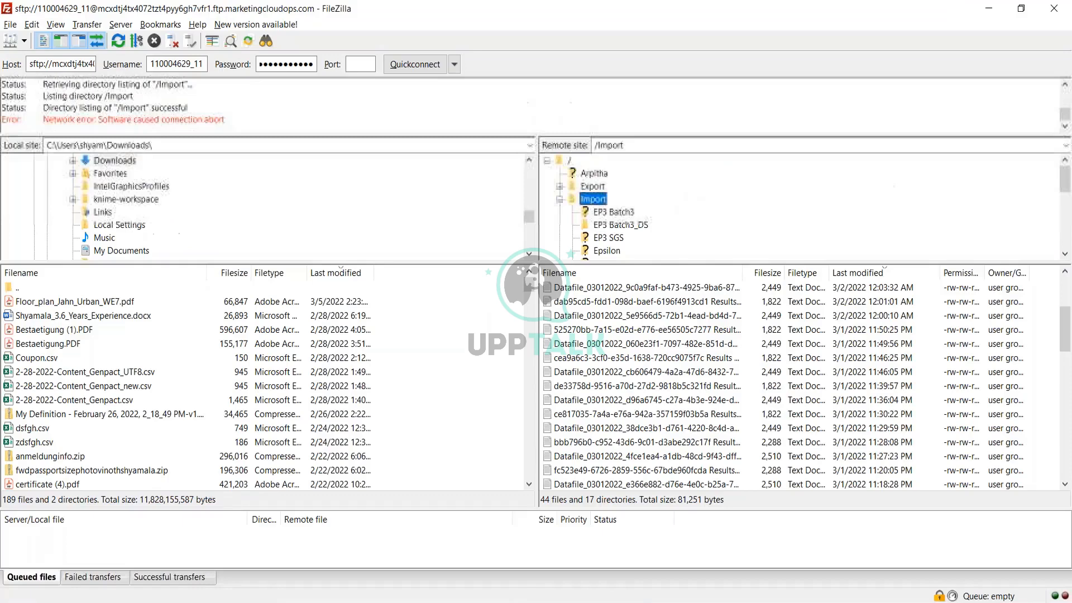
Open the empty Import > EP3 Batch3_DS server folder, then minimize FileZilla.
left_click(613, 228)
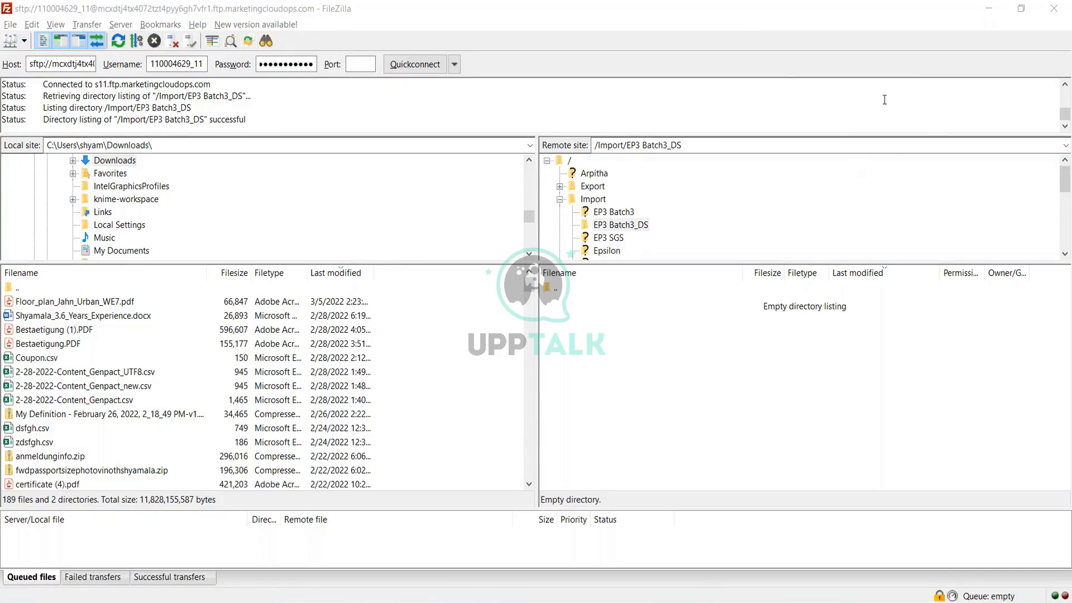
left_click(988, 8)
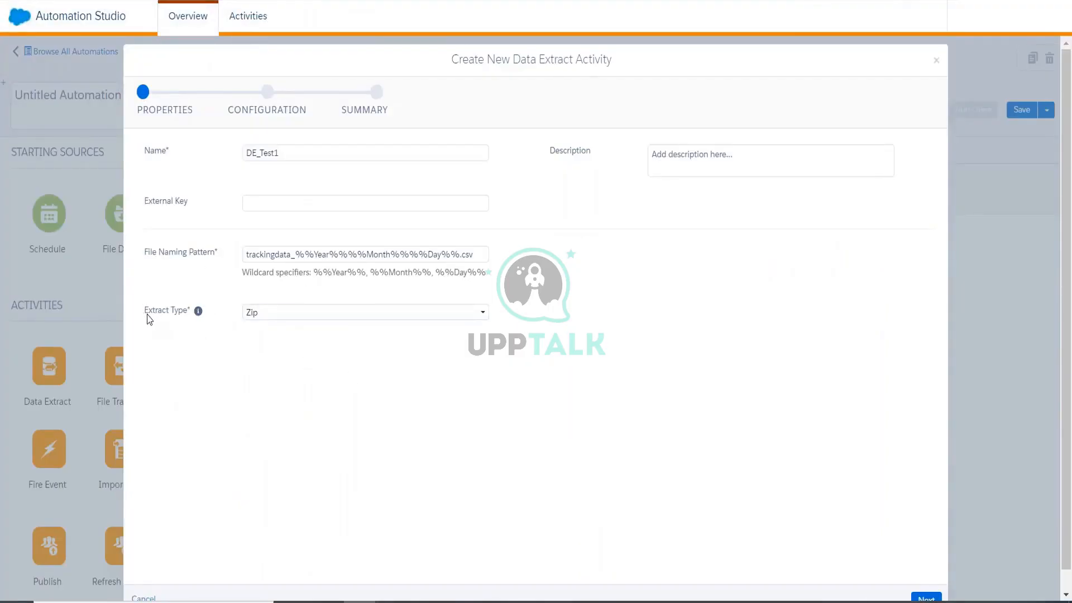
Choose Data Extension Extract as the extract type and continue to Configuration.
left_click_drag(148, 313, 190, 319)
left_click(286, 312)
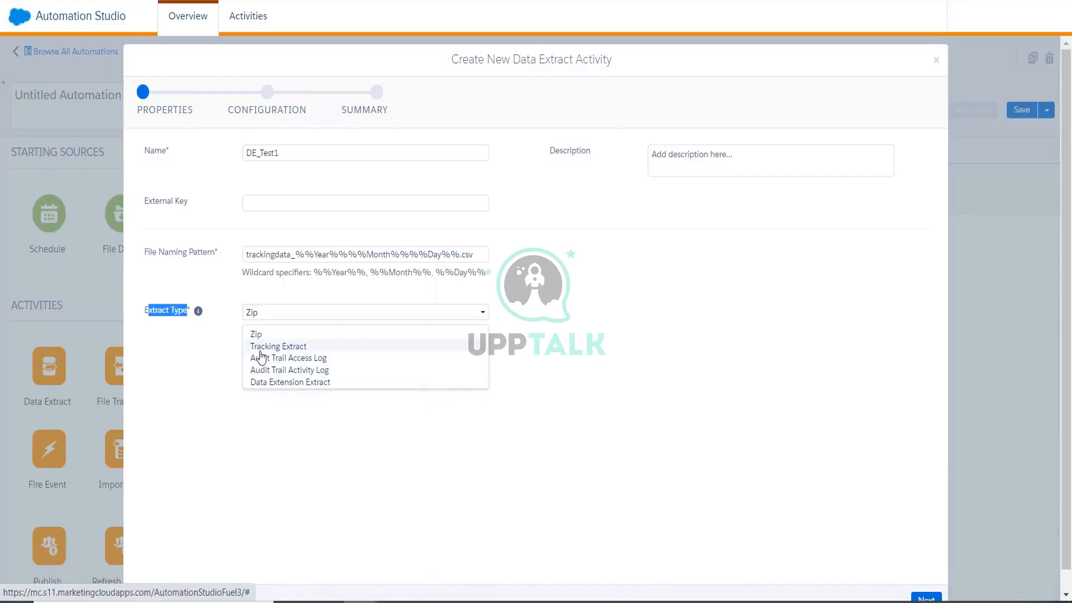
left_click(264, 383)
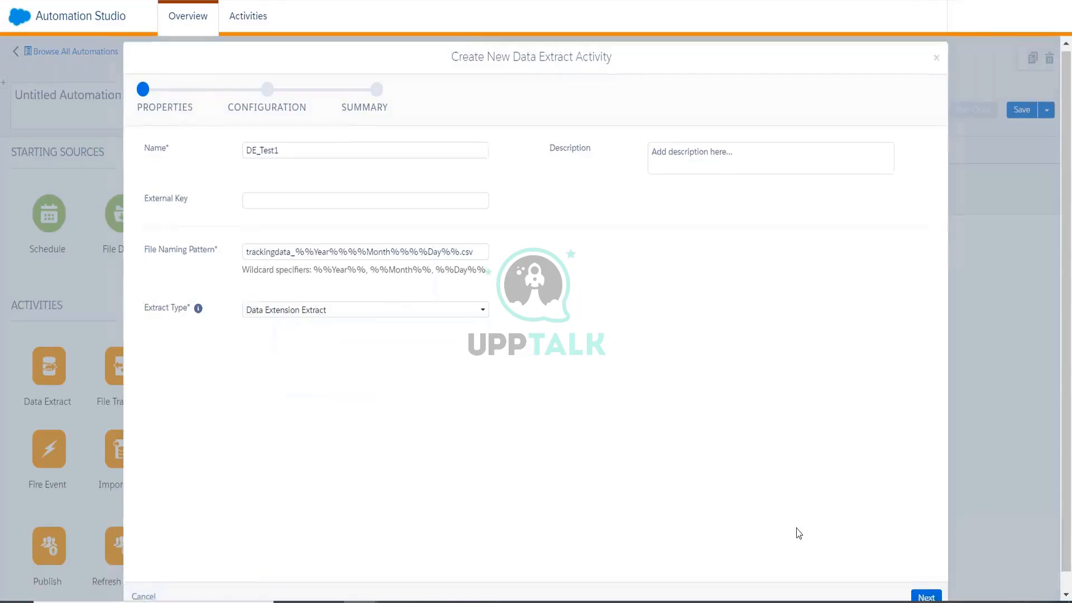
left_click(926, 579)
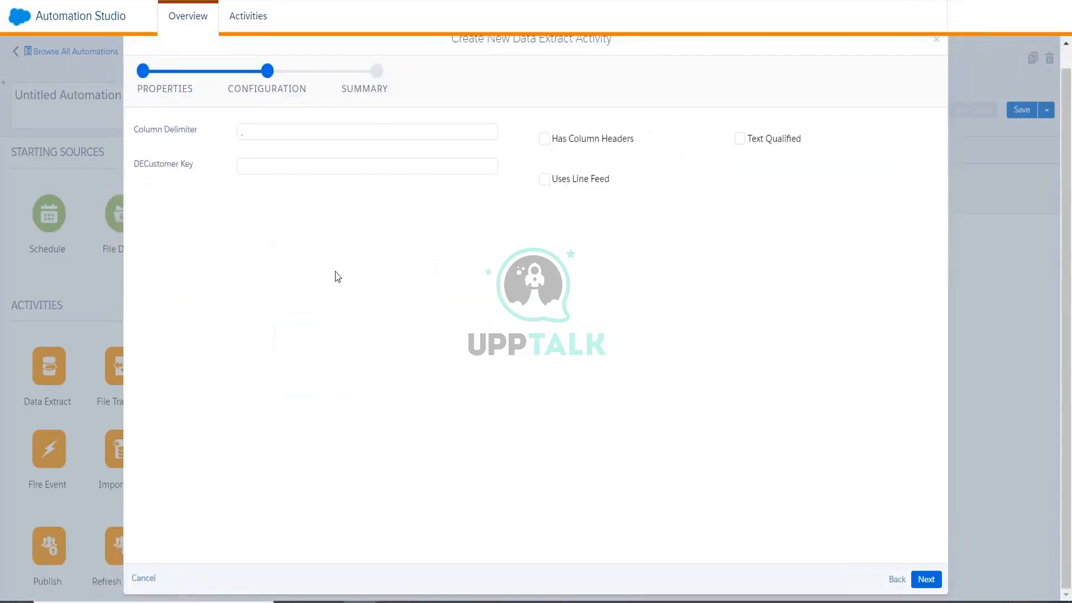
Return to Properties, switch DE_Test1's extract type to Tracking Extract, and advance to Configuration.
left_click(251, 175)
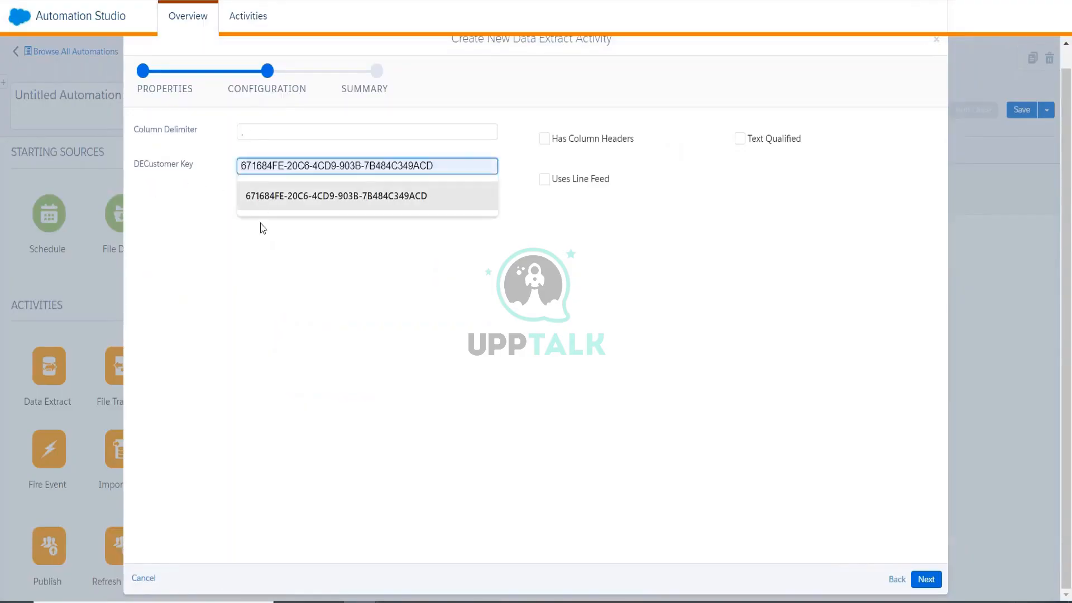
left_click(259, 258)
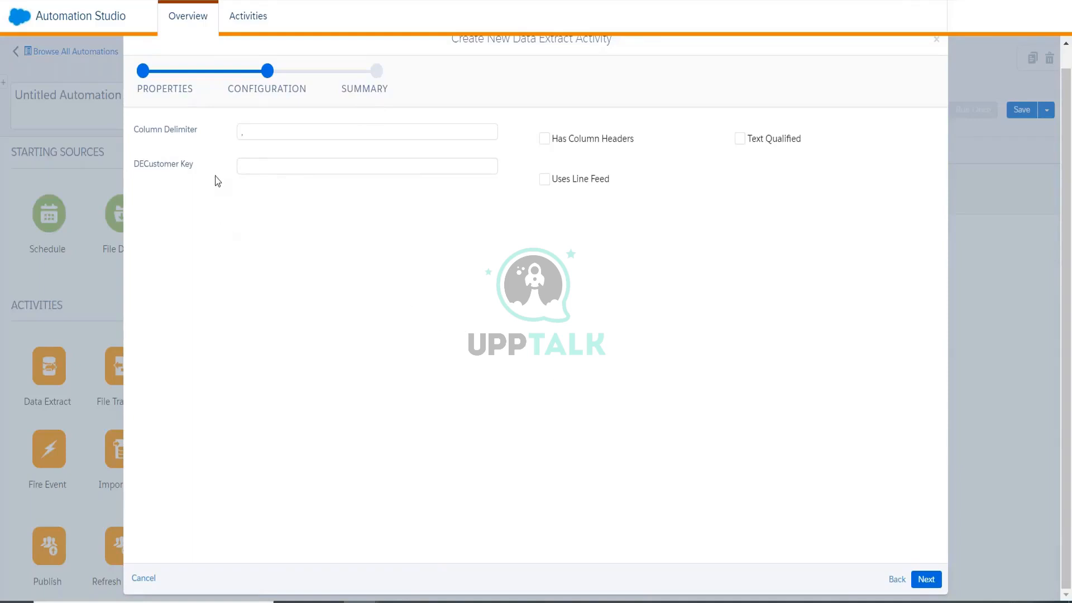
left_click(896, 579)
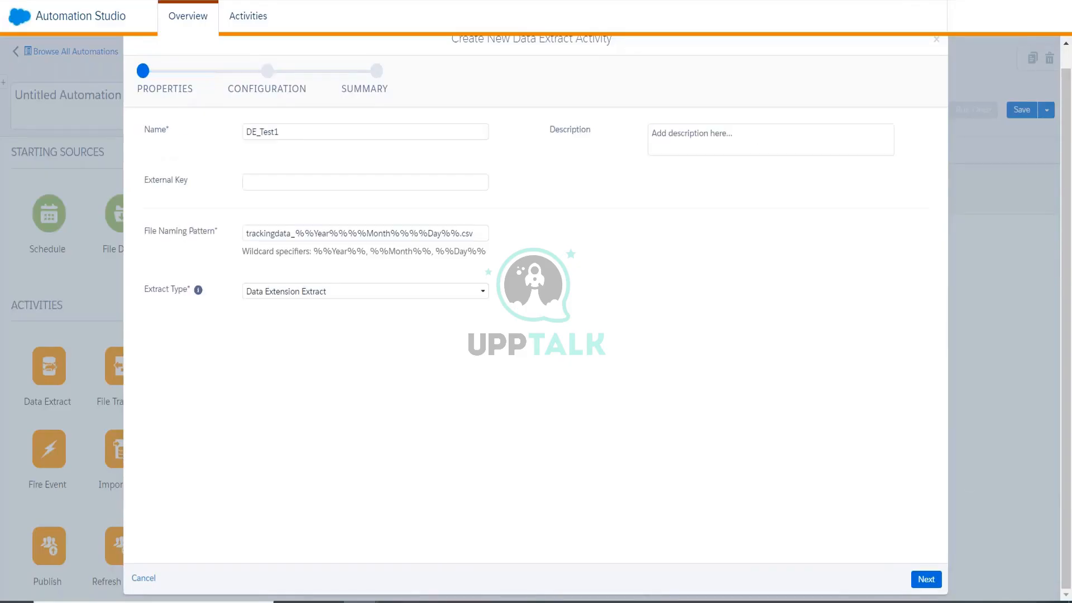
left_click(311, 291)
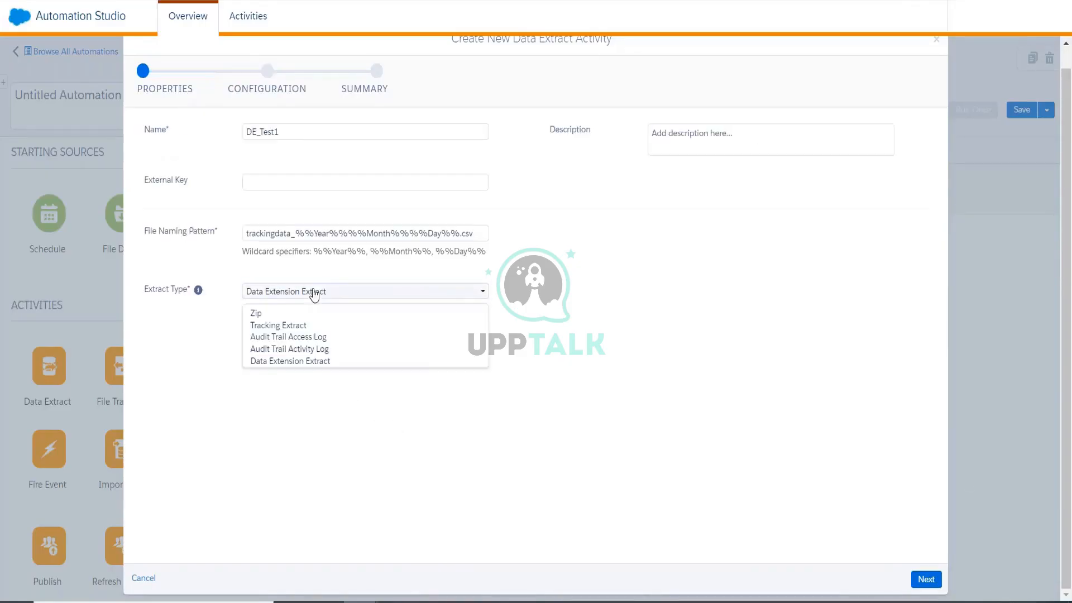
left_click(315, 327)
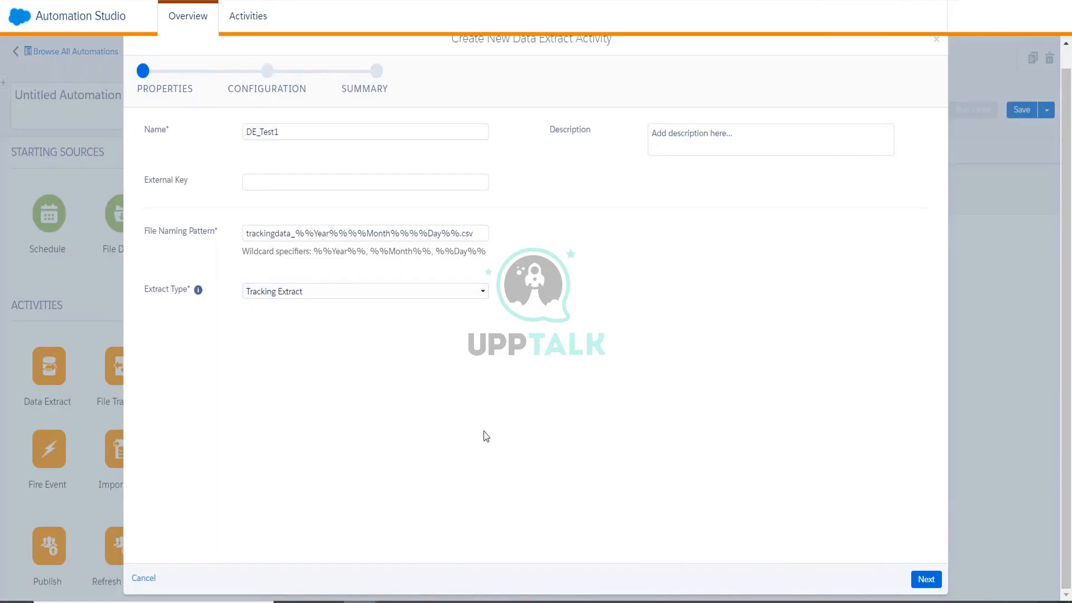
left_click(925, 579)
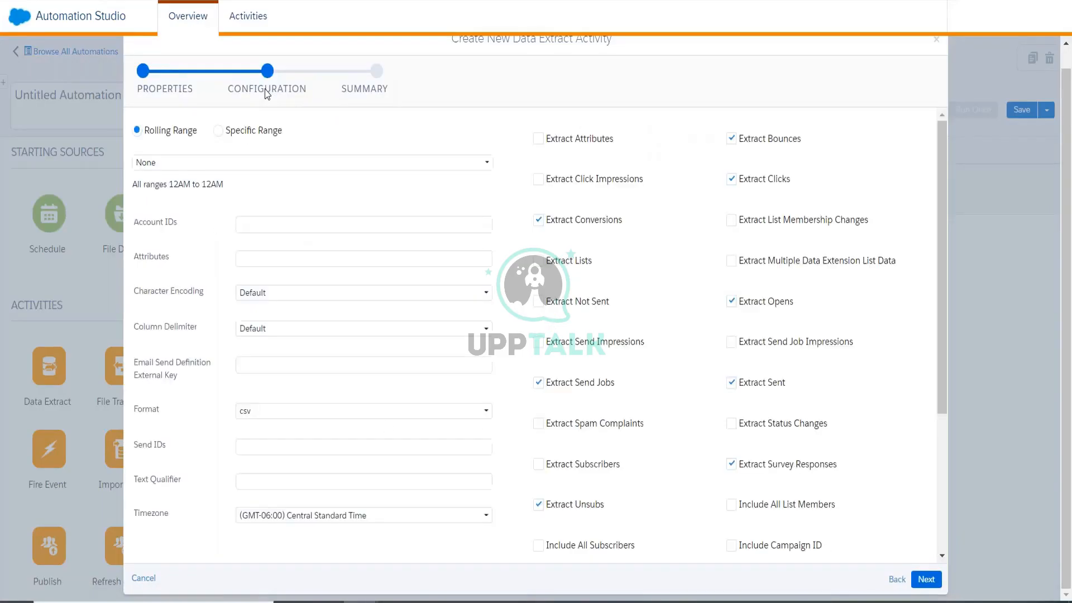
Try rolling range lengths of 7 Days and then 1 Day.
scroll(244, 192, "down", 5)
scroll(244, 192, "up", 5)
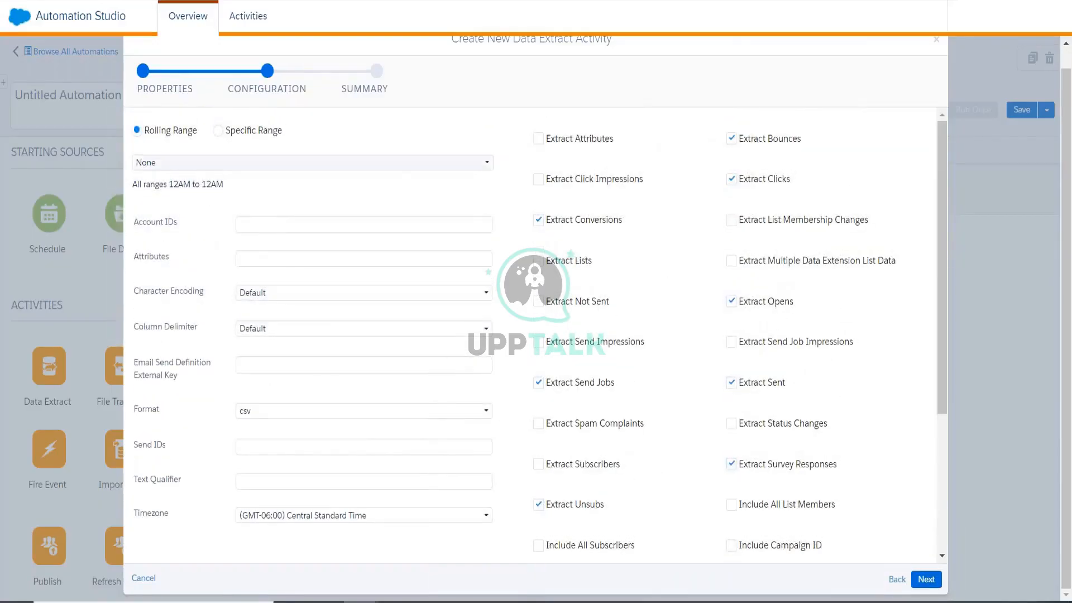
left_click(187, 163)
left_click(186, 208)
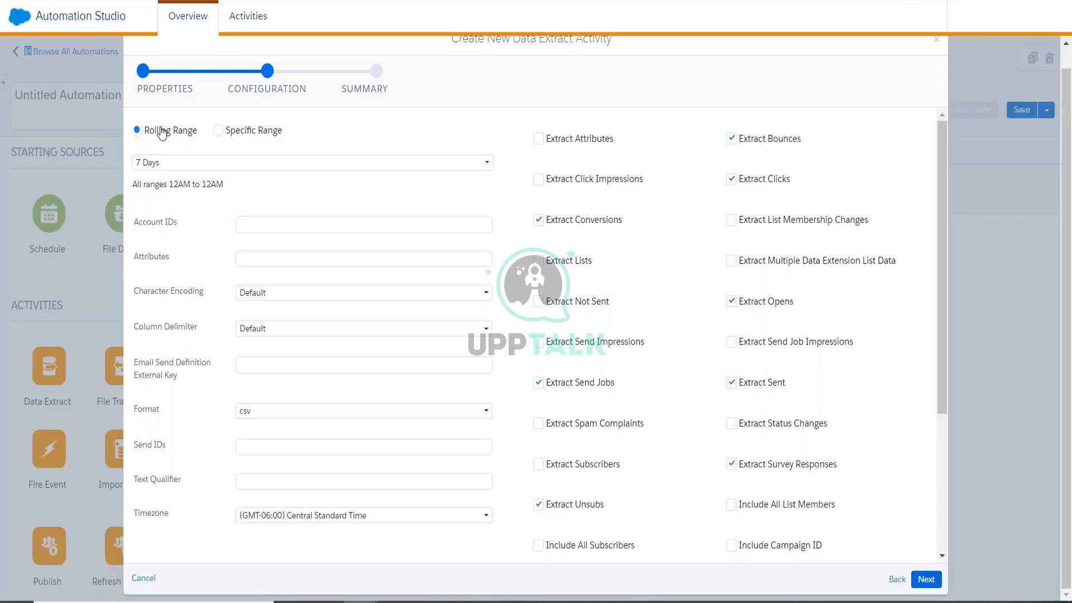
left_click(174, 167)
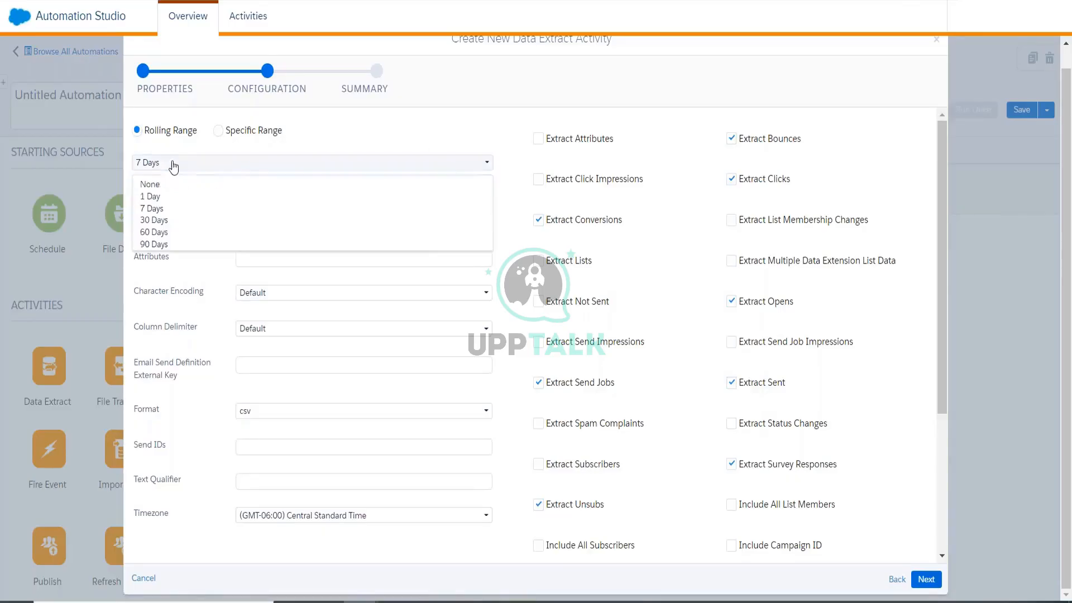
left_click(174, 193)
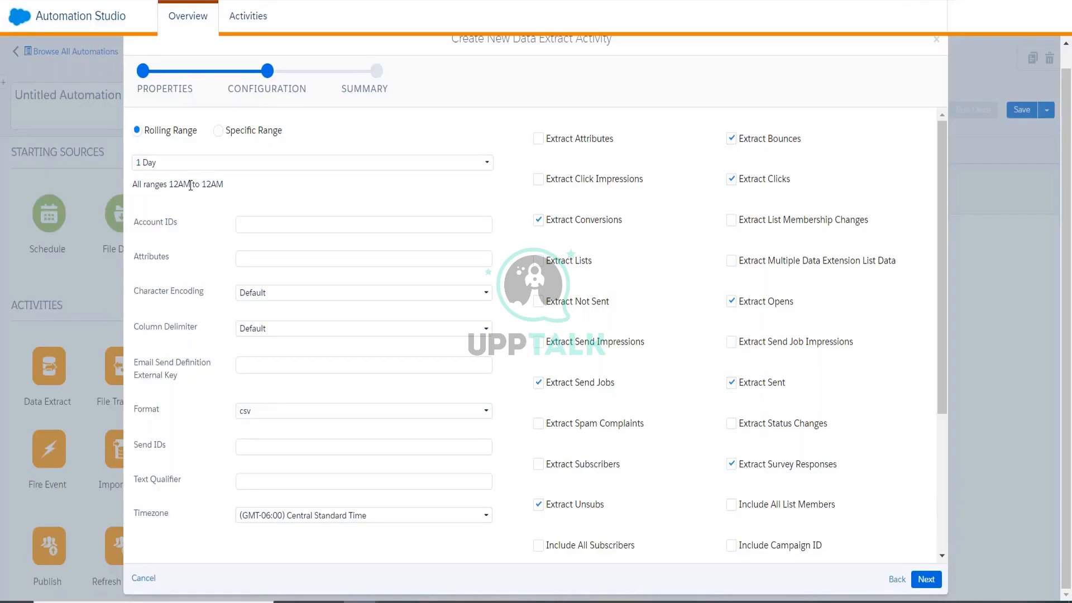
Try a Specific Range from 03/01/2022 to 03/08/2022.
left_click(229, 131)
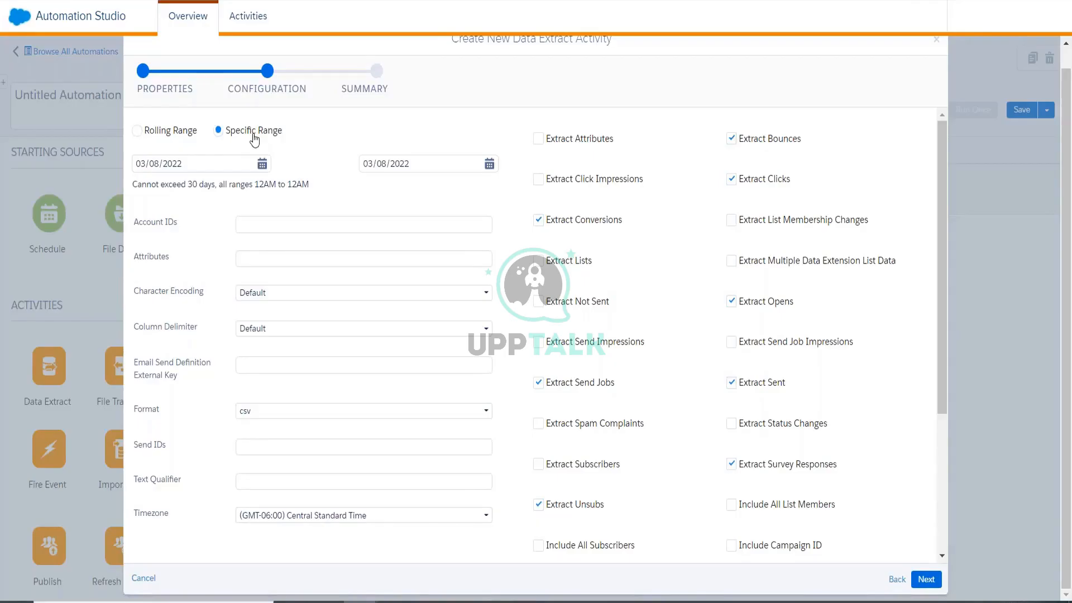
left_click(260, 165)
left_click(186, 245)
left_click(489, 168)
left_click(410, 270)
Switch back to Rolling Range and settle on 7 Days.
left_click(171, 132)
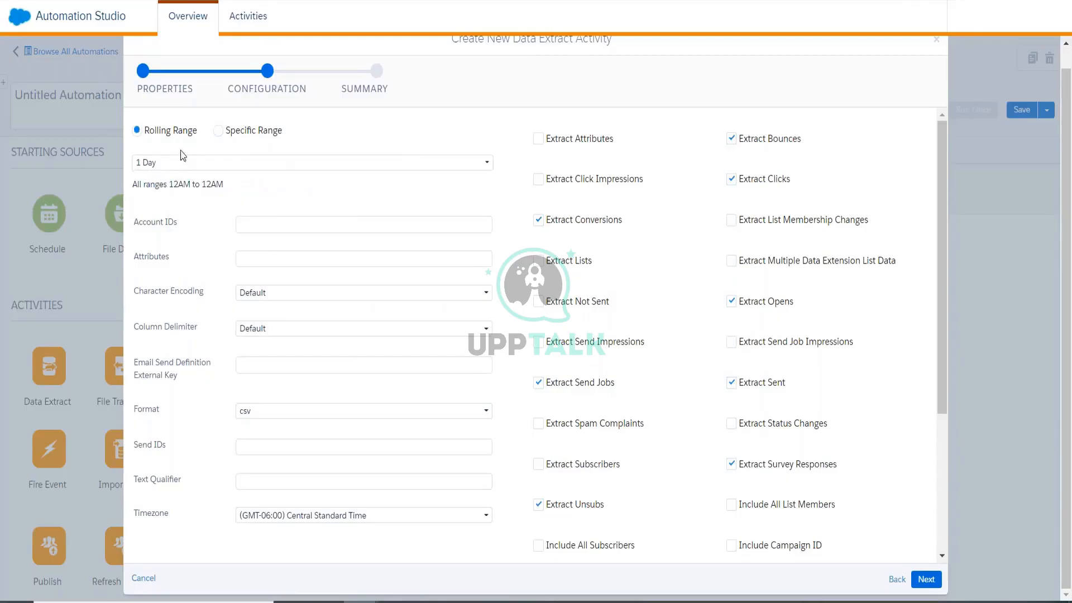
left_click(182, 162)
left_click(184, 196)
left_click(188, 166)
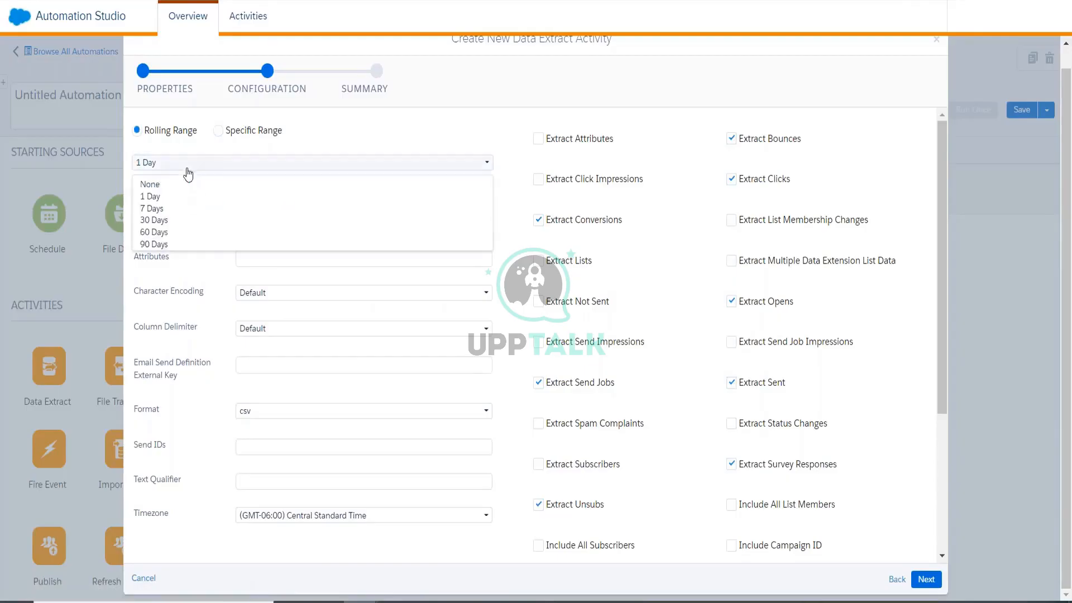
left_click(186, 209)
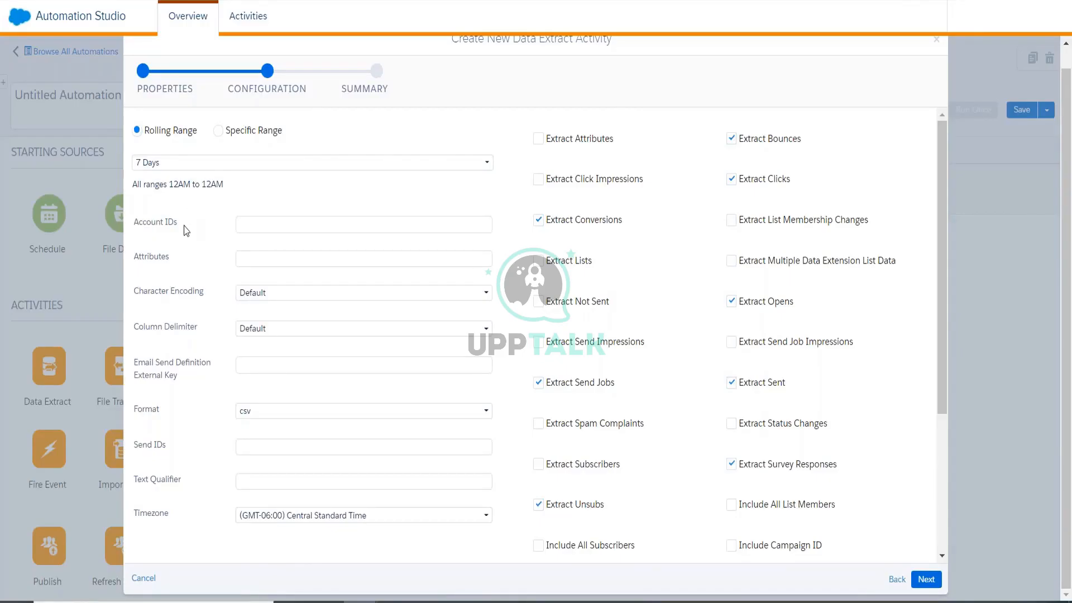
Paste into Account IDs, then undo the wrongly pasted file pattern.
left_click(245, 225)
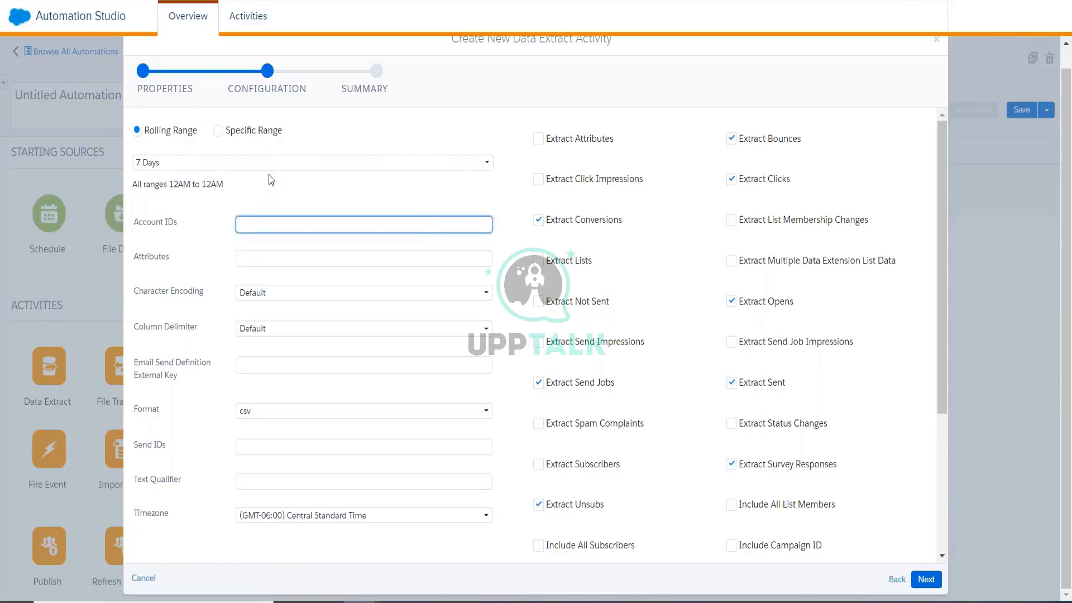
left_click(880, 34)
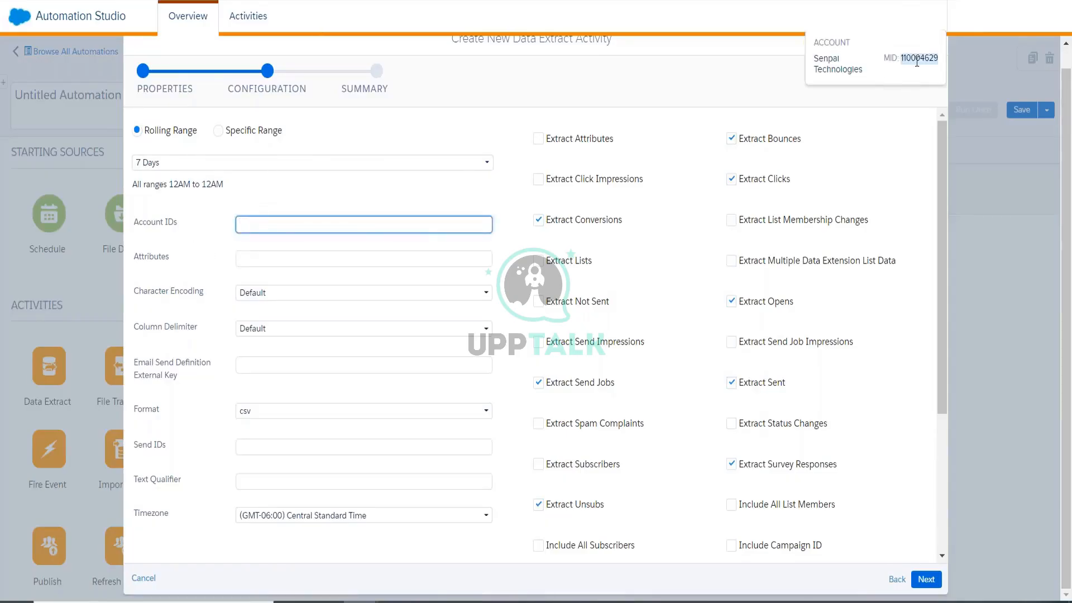
left_click(402, 225)
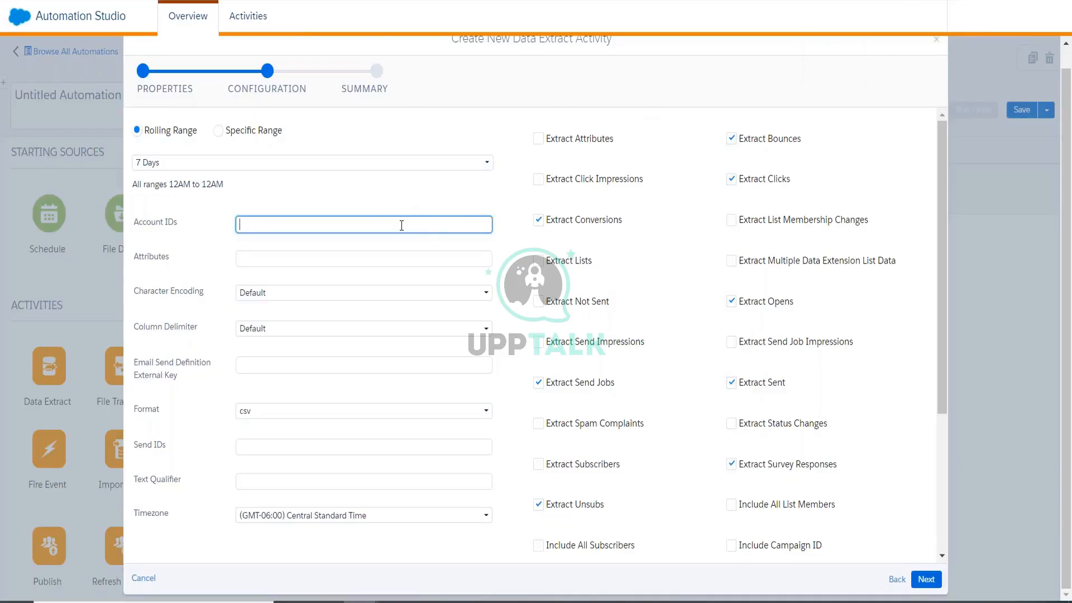
type("trackingdata_%%Year%%%%Month%%%%Day%%.csv")
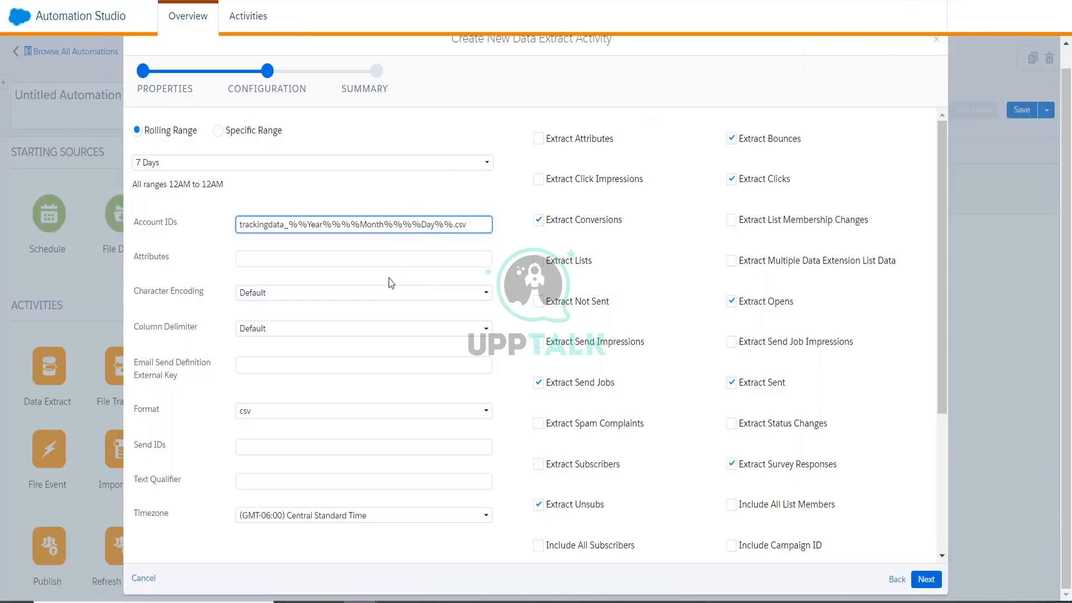
key("ctrl+z")
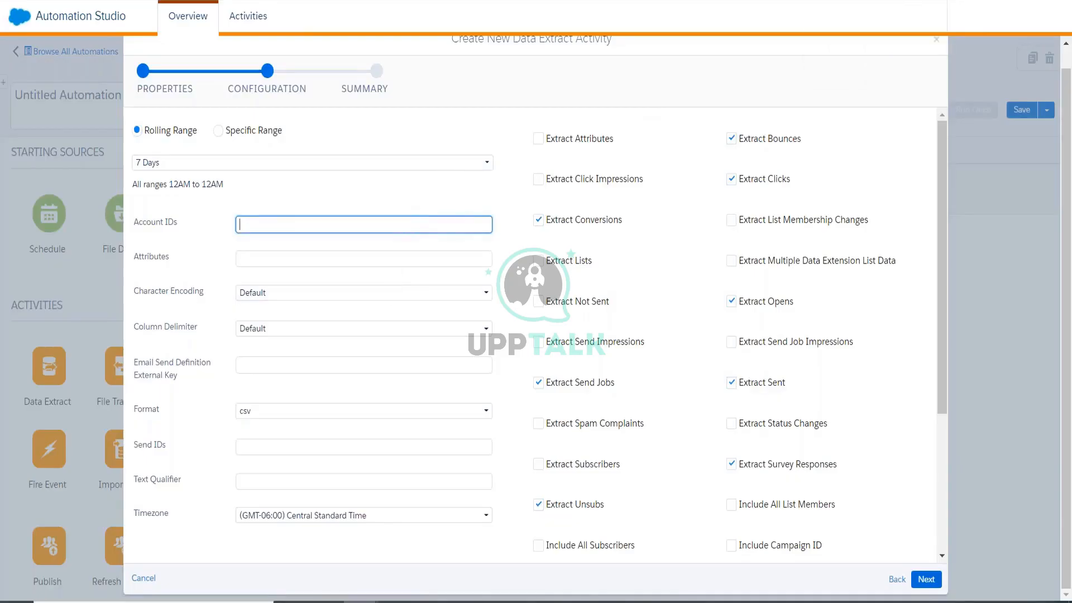
Copy the business unit's MID from the account details and paste it into Account IDs.
left_click(879, 34)
left_click(913, 69)
double_click(919, 58)
key("ctrl+c")
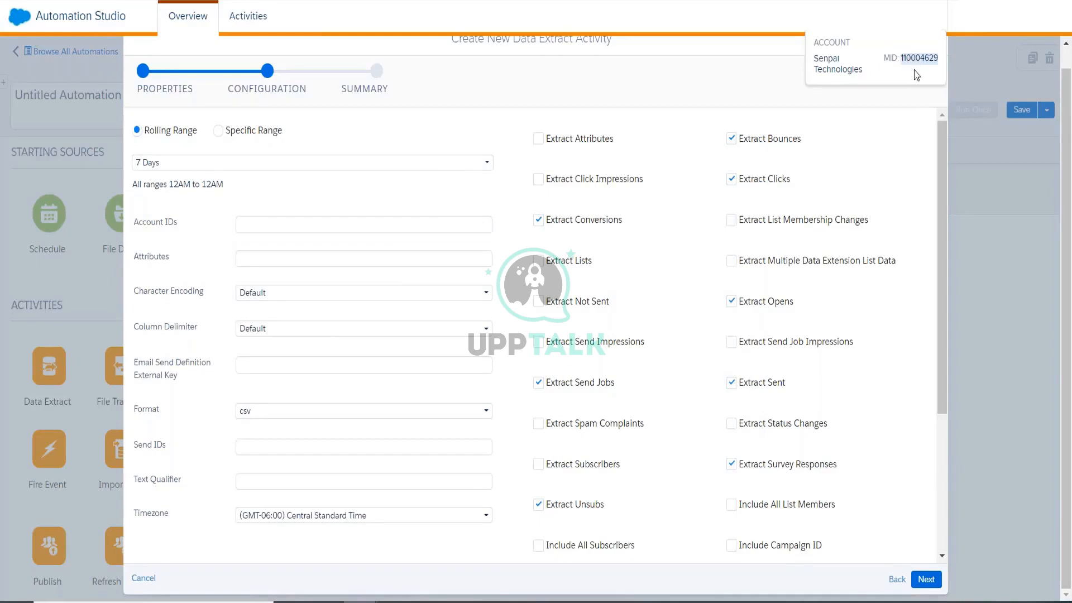
left_click(357, 224)
key("ctrl+v")
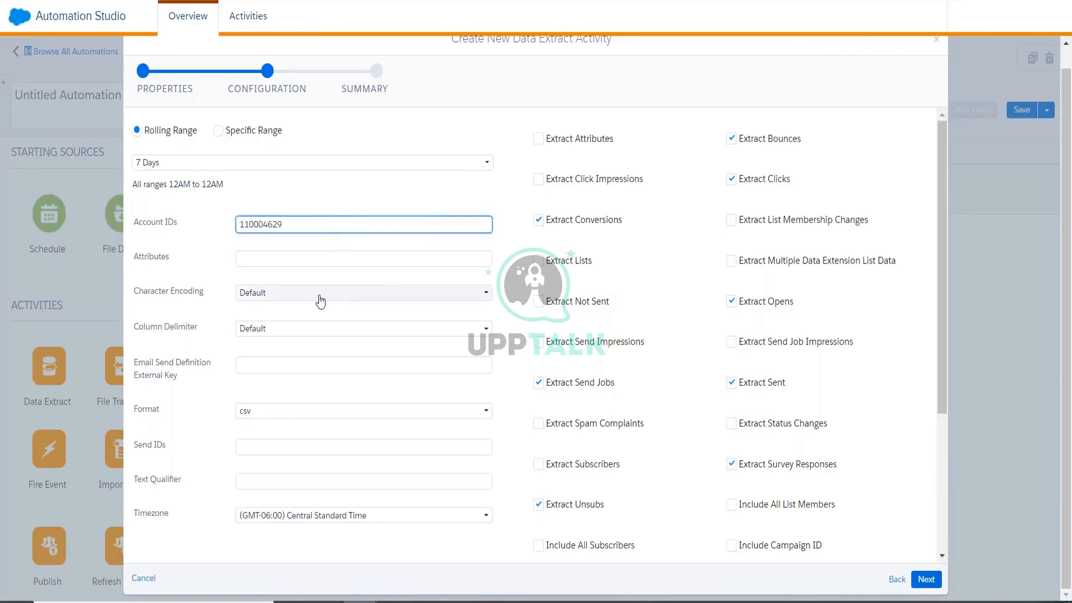
Point out the Attributes and Text Qualifier fields.
left_click(271, 261)
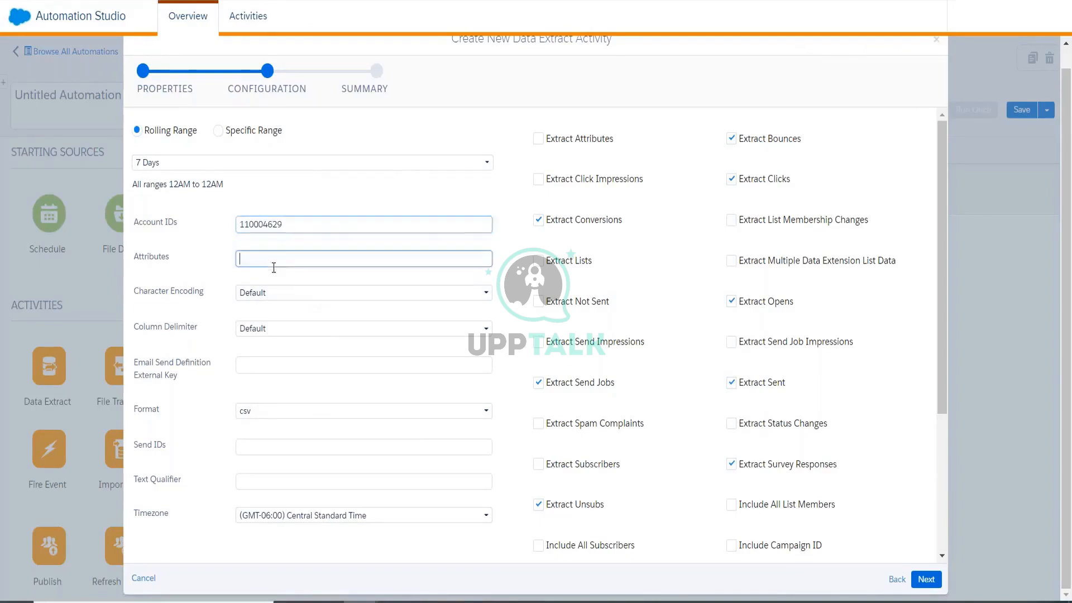
double_click(138, 258)
double_click(152, 480)
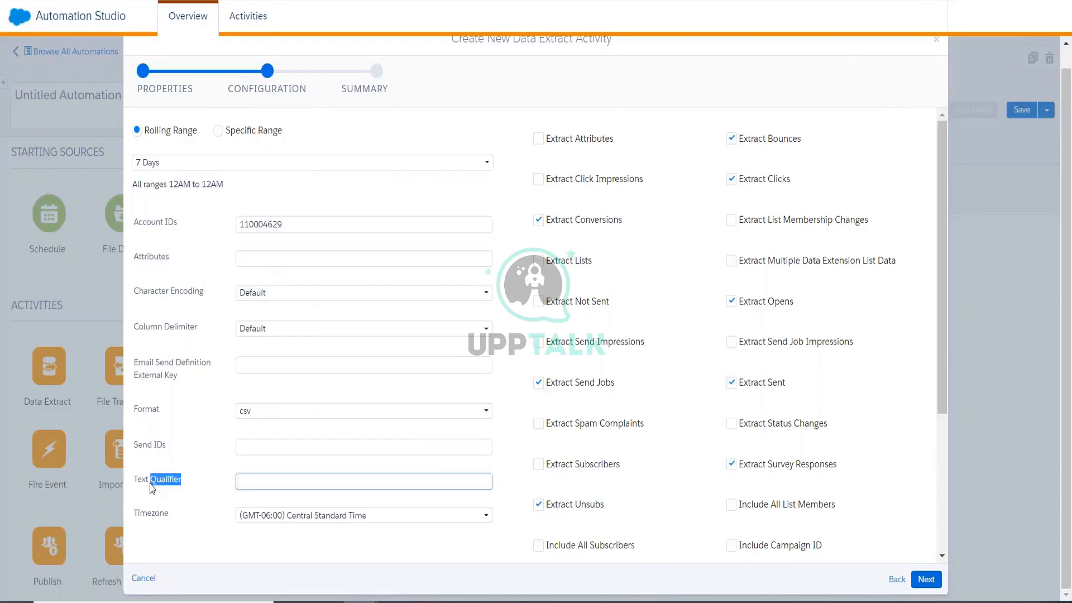
left_click(158, 260)
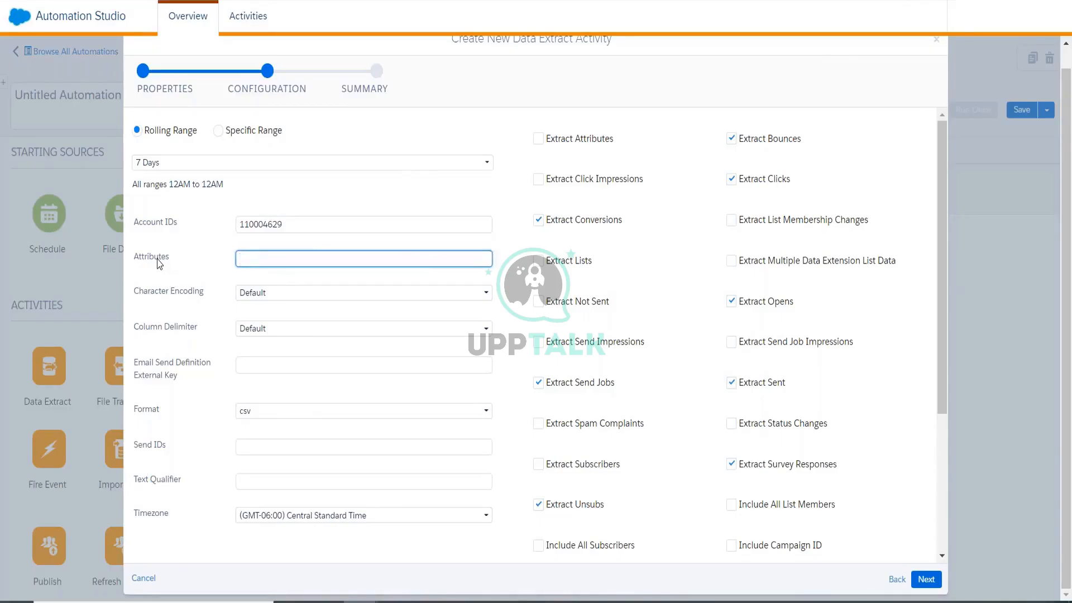
double_click(160, 261)
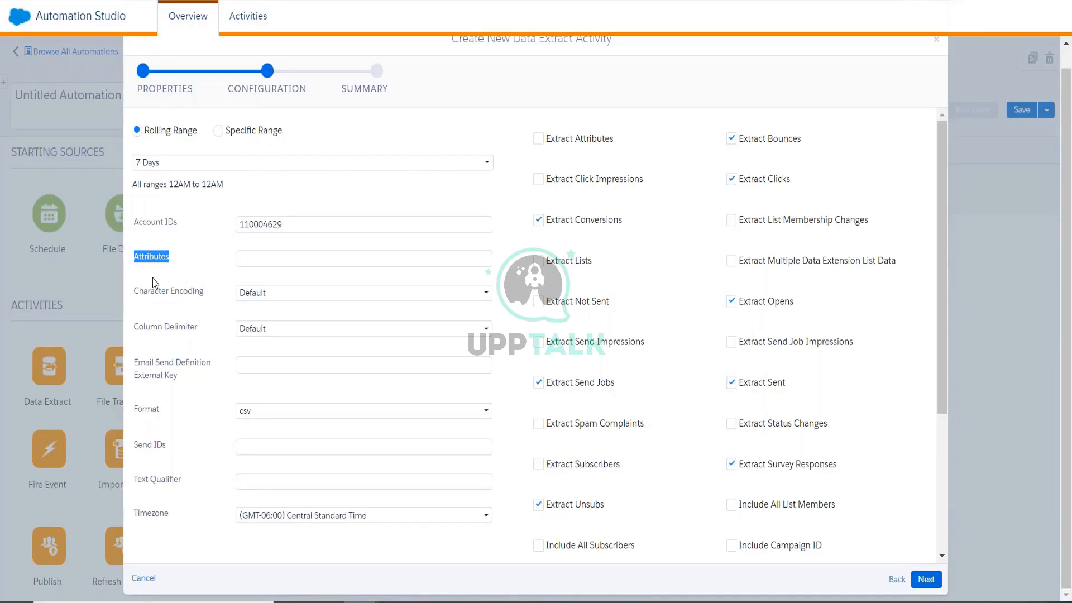
left_click(155, 263)
left_click(299, 260)
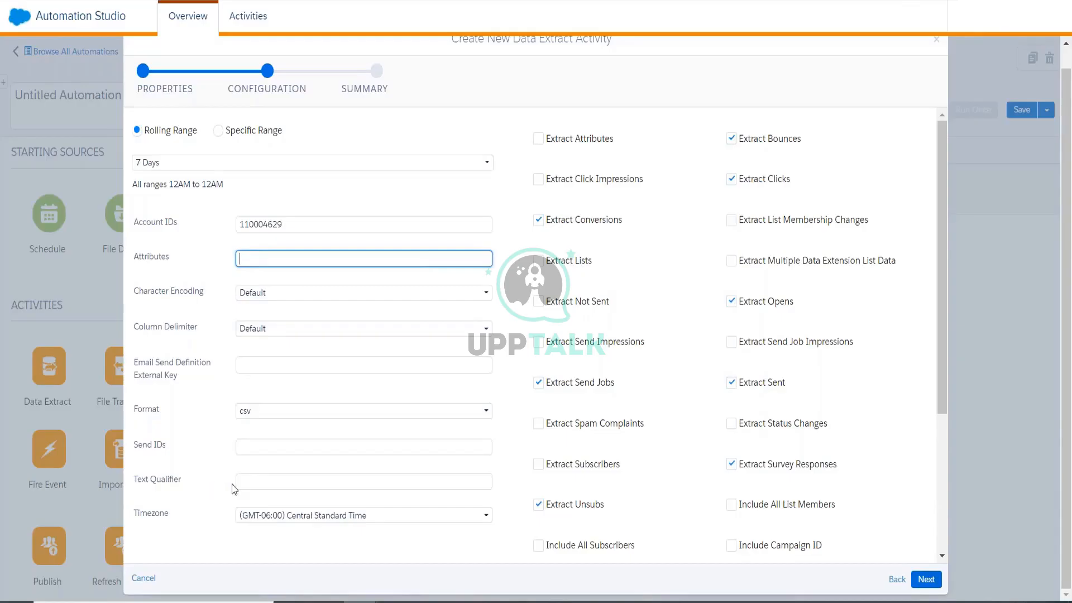
left_click(250, 485)
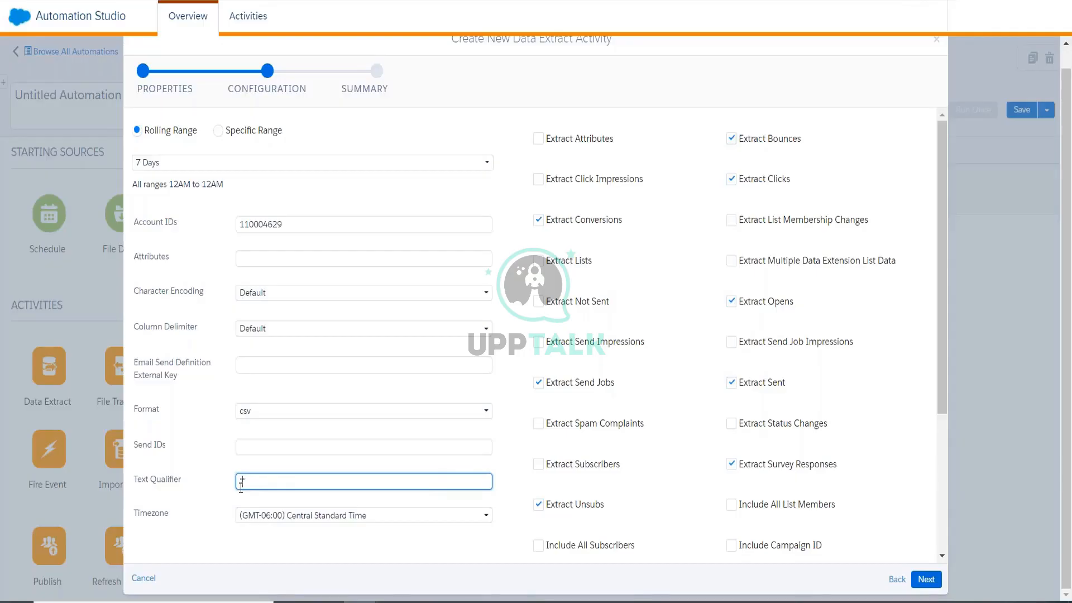
type("Data")
left_click_drag(272, 480, 214, 488)
key("BackSpace")
double_click(151, 260)
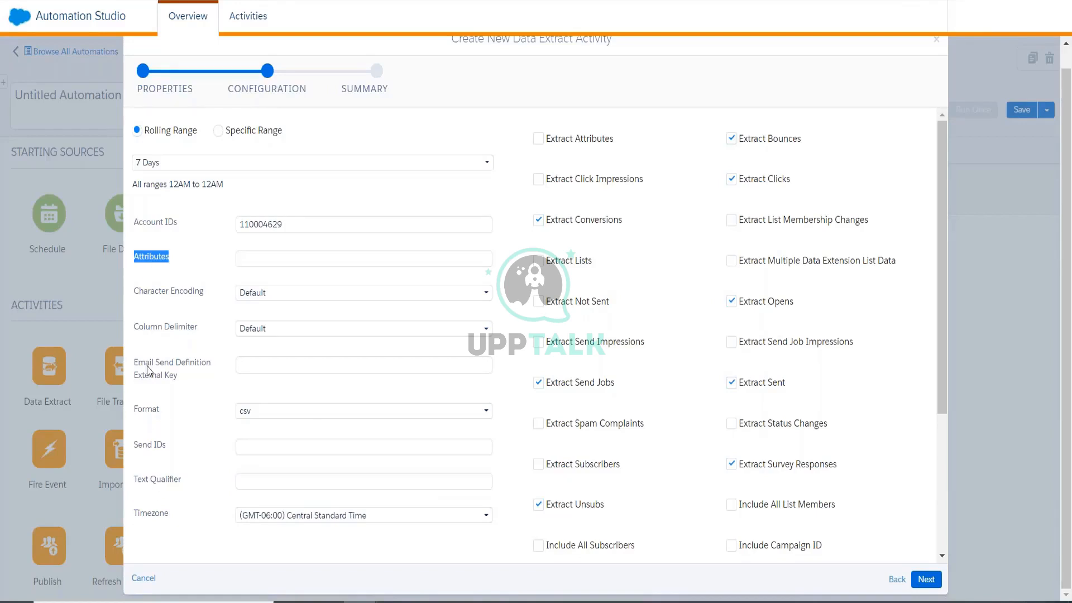
double_click(154, 483)
Leave character encoding and column delimiter both at Default.
left_click(165, 302)
left_click(243, 301)
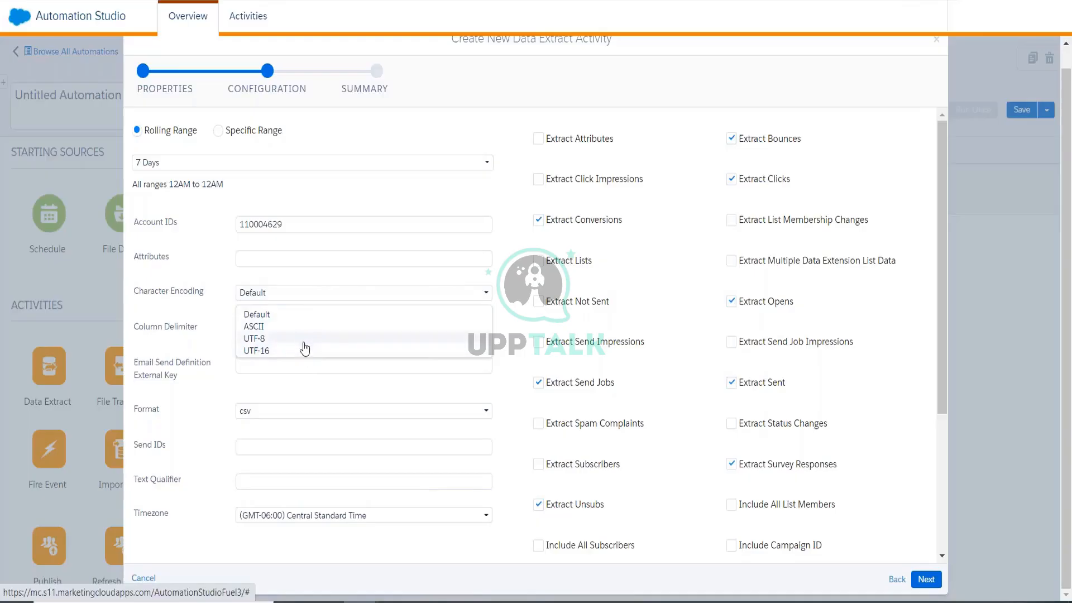
left_click(258, 315)
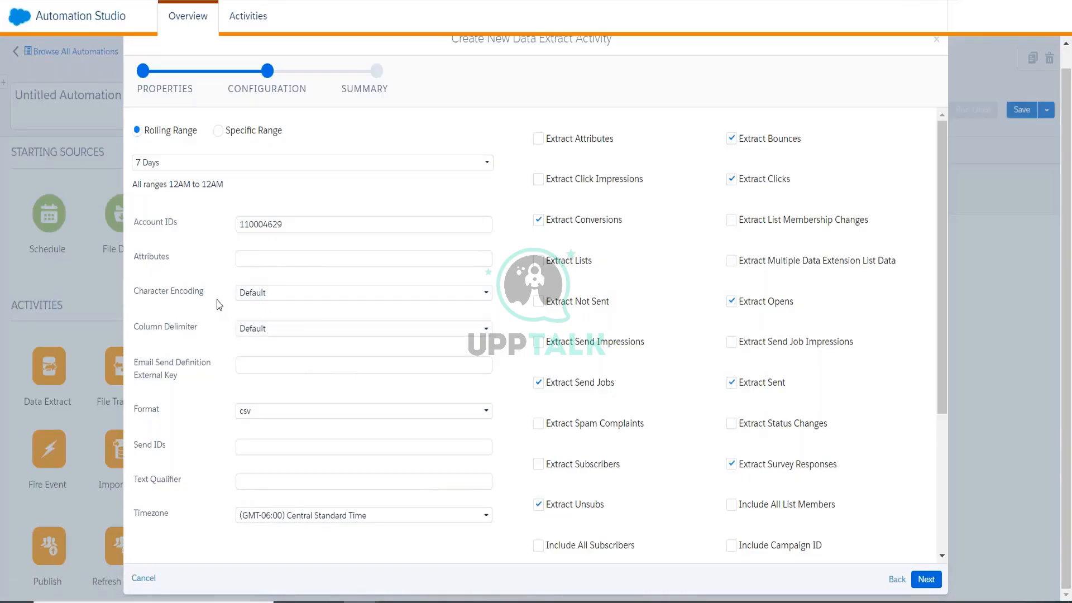
left_click(257, 335)
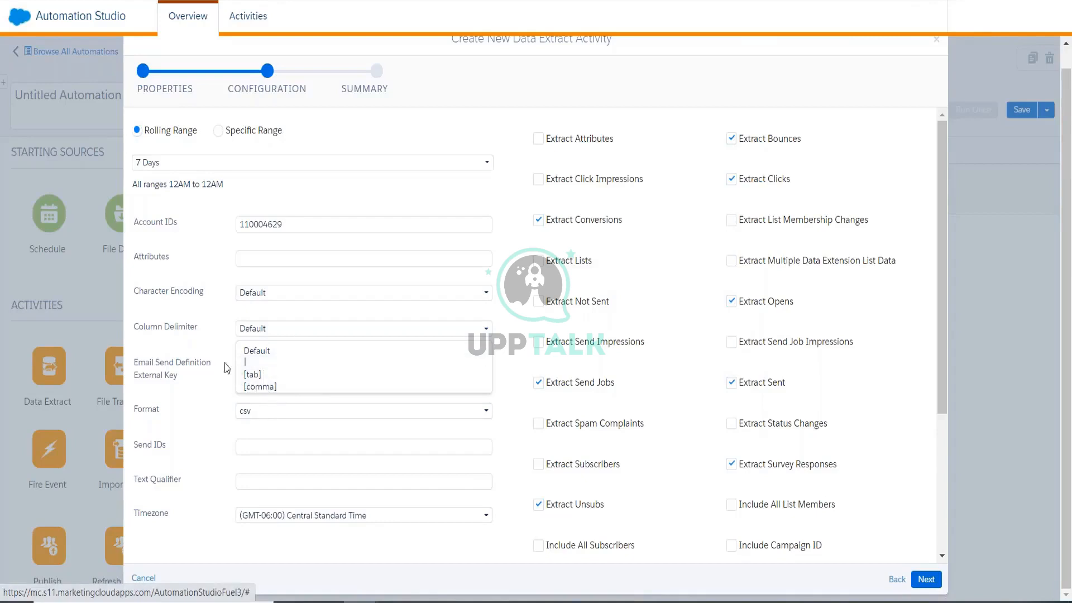
left_click(207, 340)
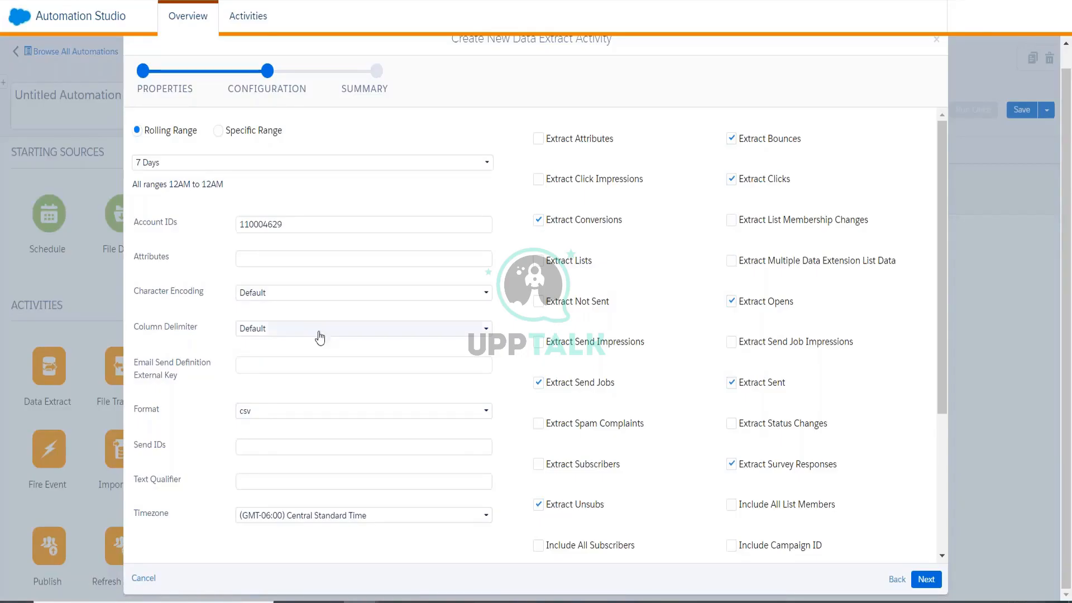
Try UTF-8 encoding twice, reverting to Default each time, then focus Email Send Definition External Key.
left_click(299, 295)
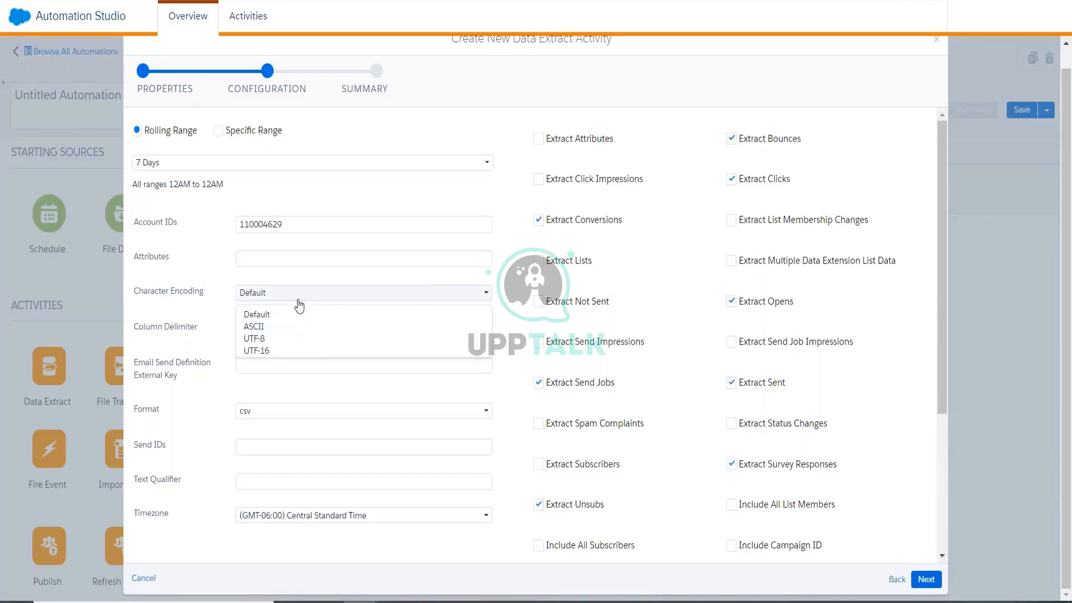
left_click(300, 340)
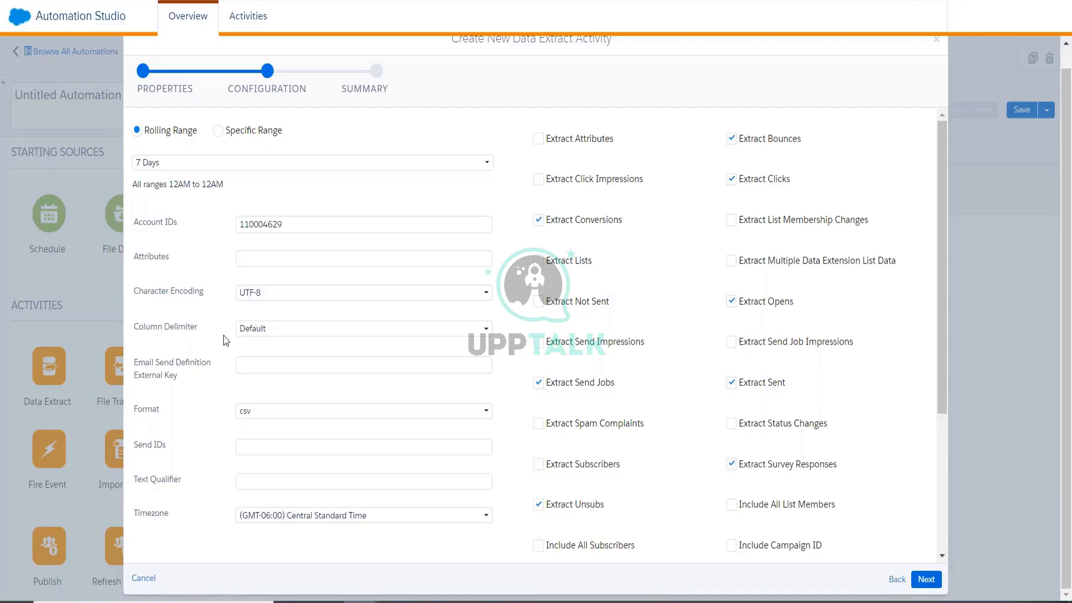
left_click(270, 300)
left_click(273, 312)
left_click(267, 294)
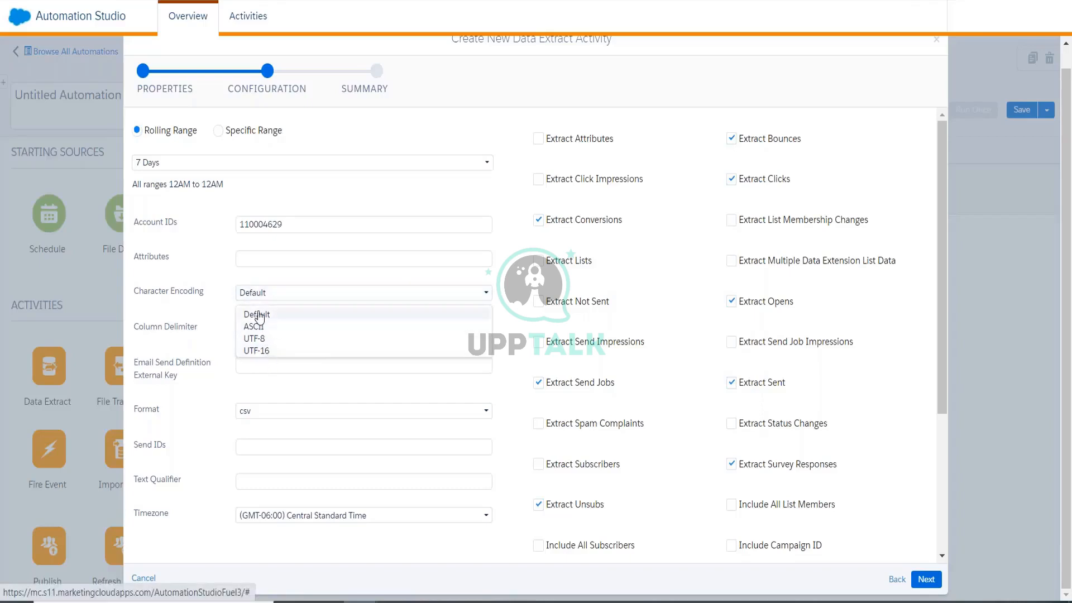
left_click(210, 308)
left_click(249, 297)
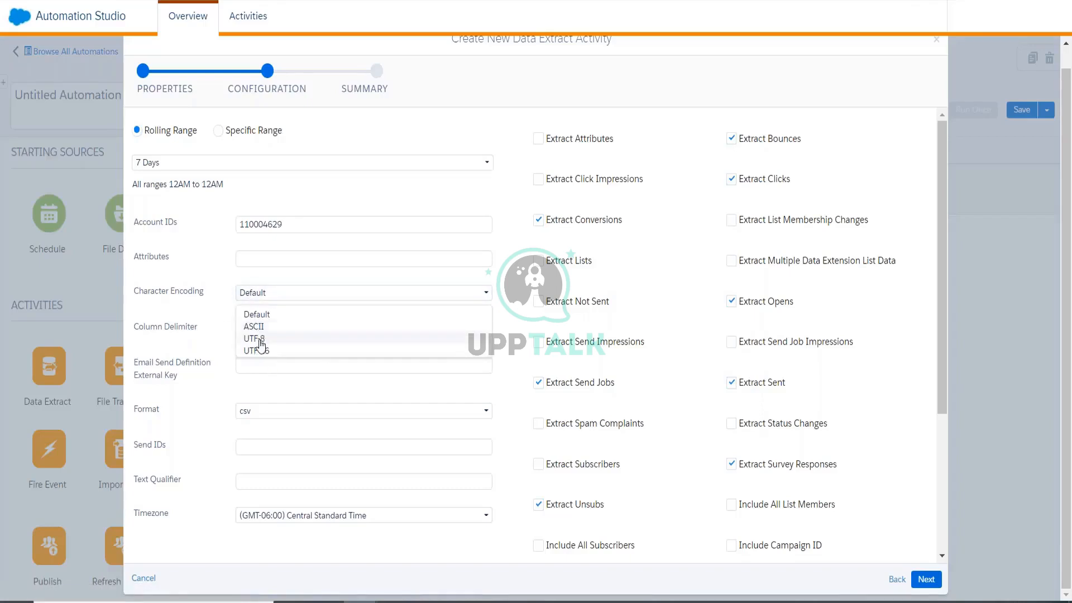
left_click(261, 339)
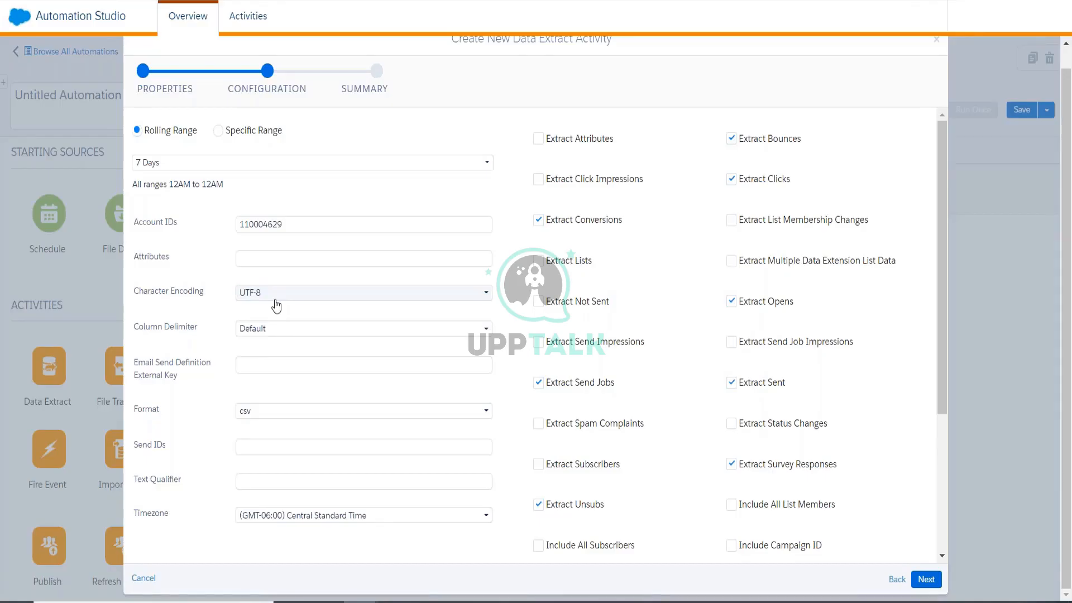
left_click(275, 306)
left_click(277, 315)
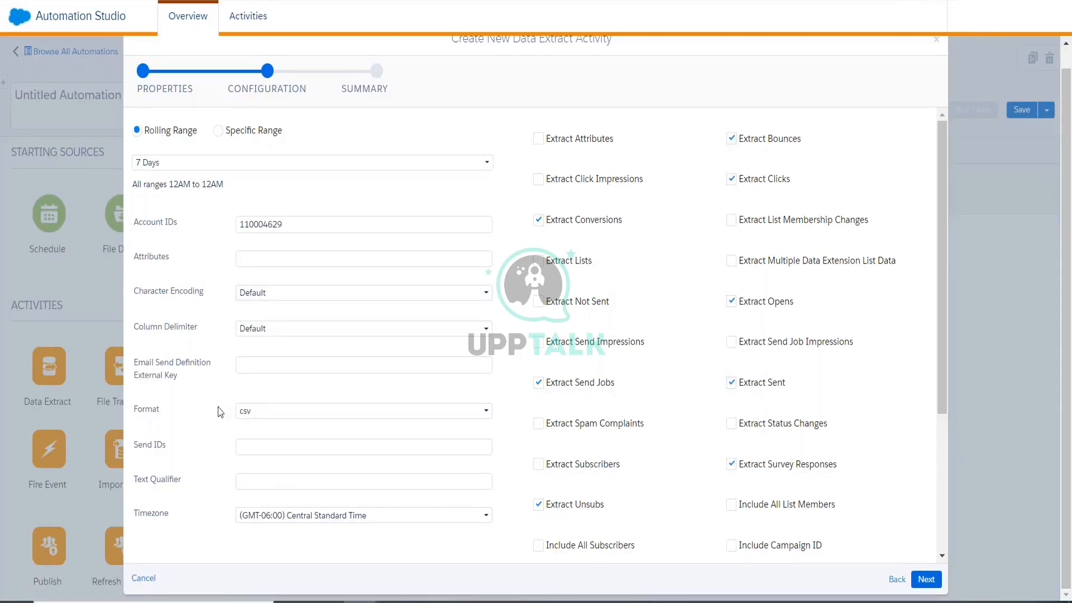
left_click(248, 367)
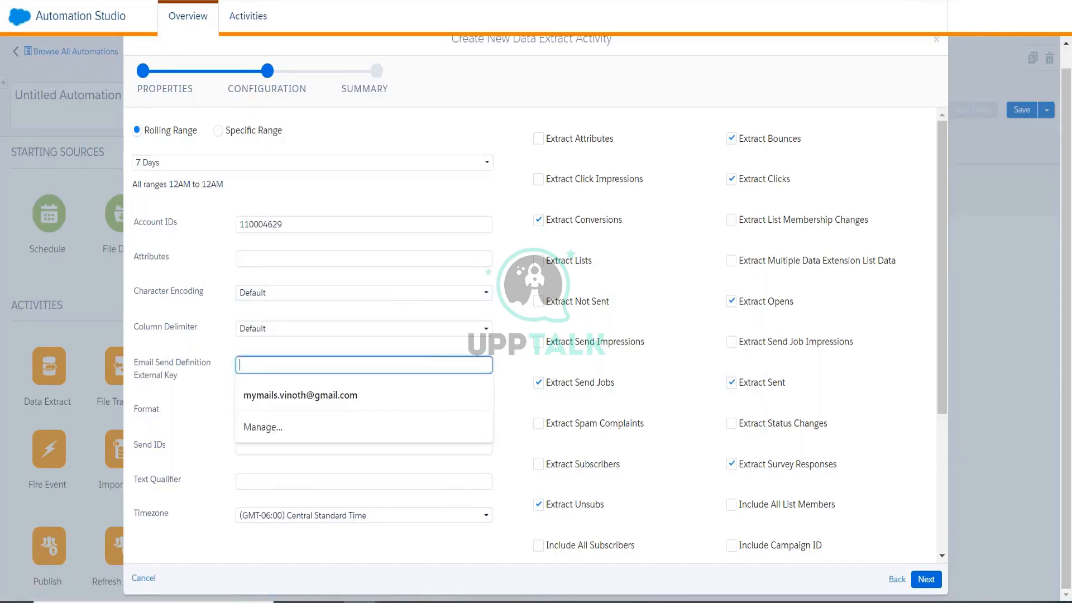
left_click(214, 391)
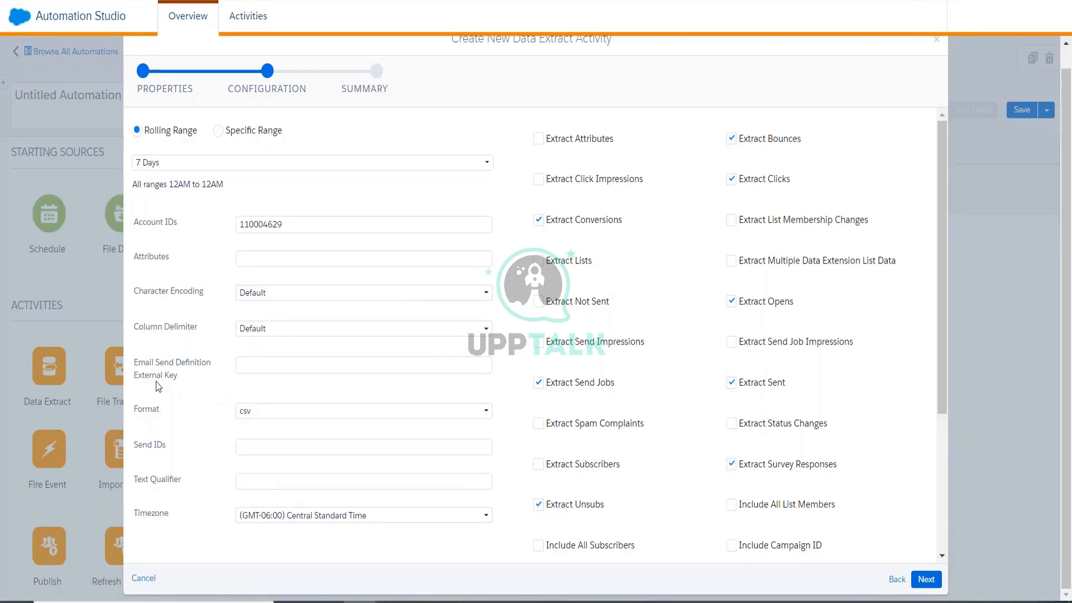
right_click(239, 0)
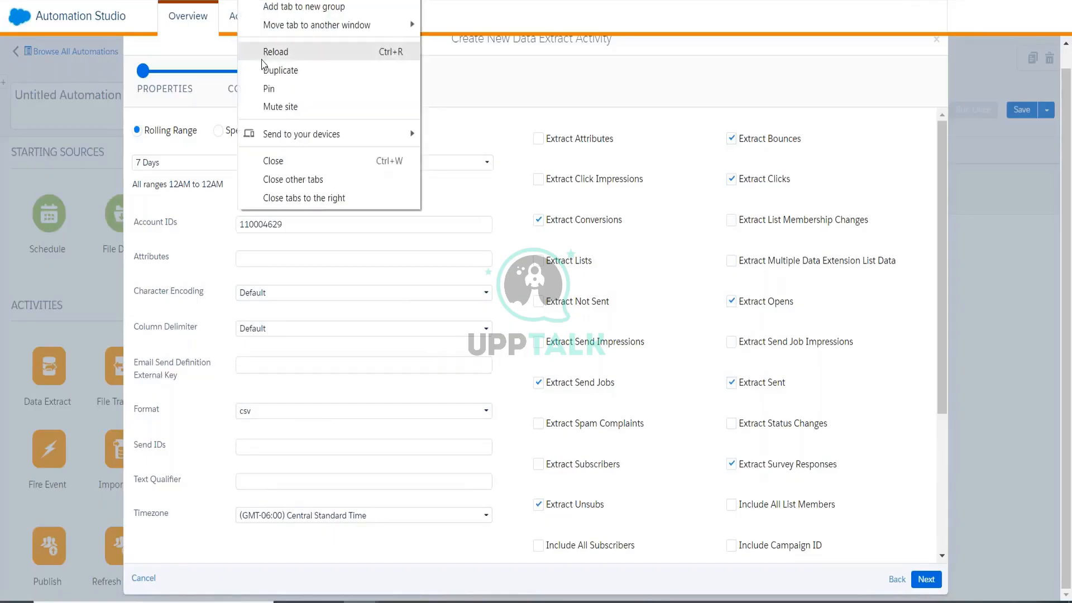
left_click(273, 53)
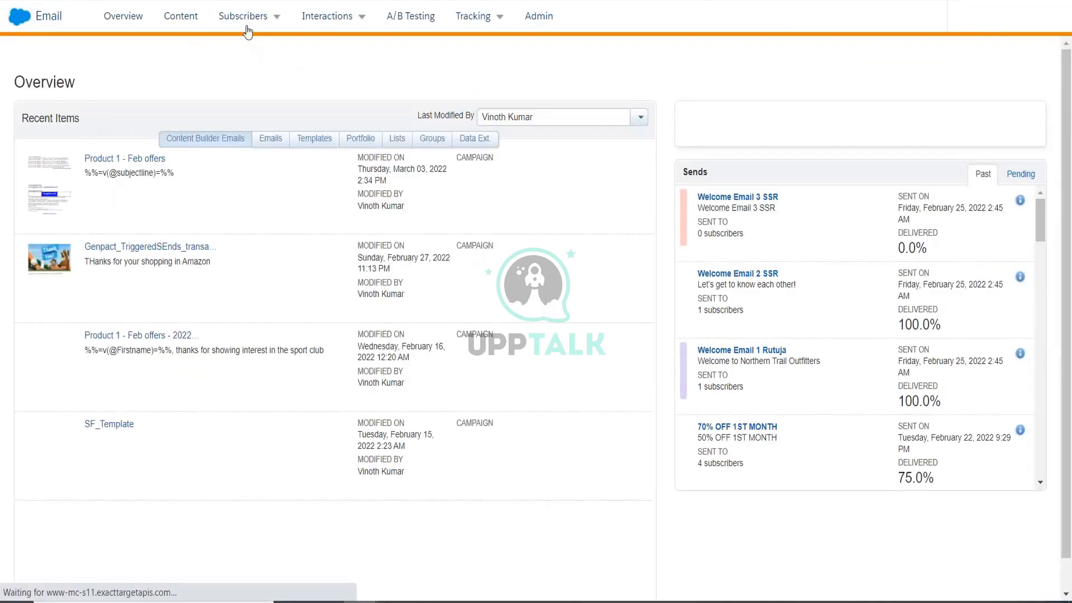
left_click(178, 246)
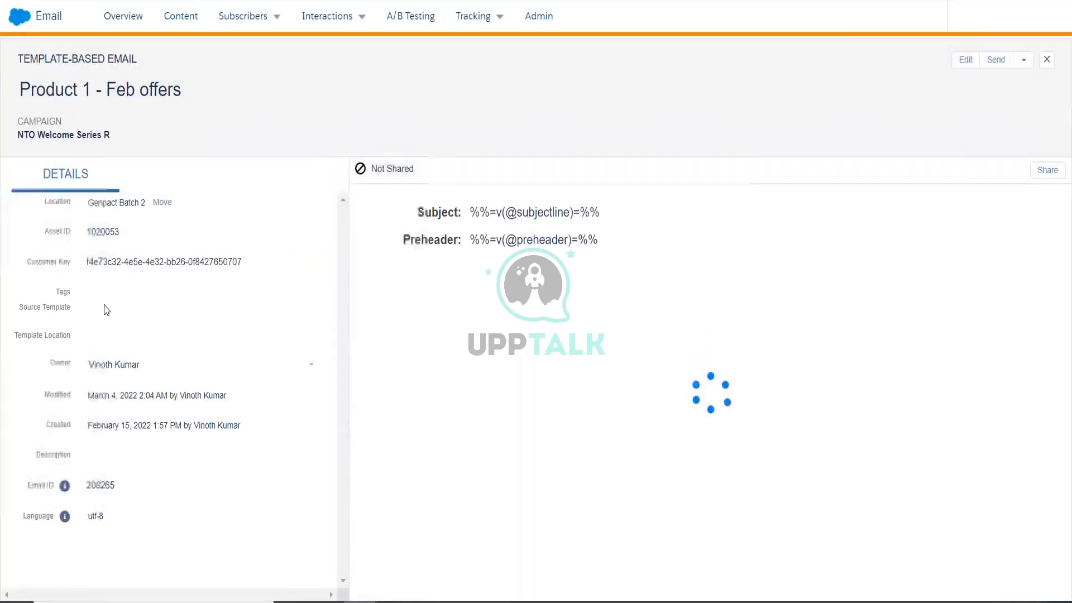
left_click(301, 265)
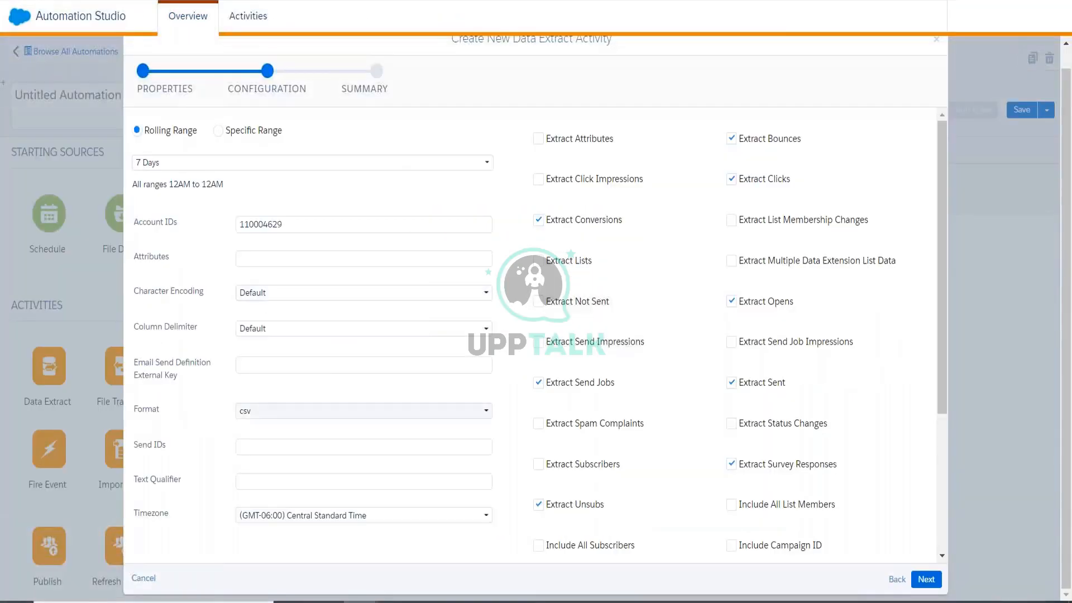
left_click(278, 366)
key("ctrl+v")
left_click(215, 405)
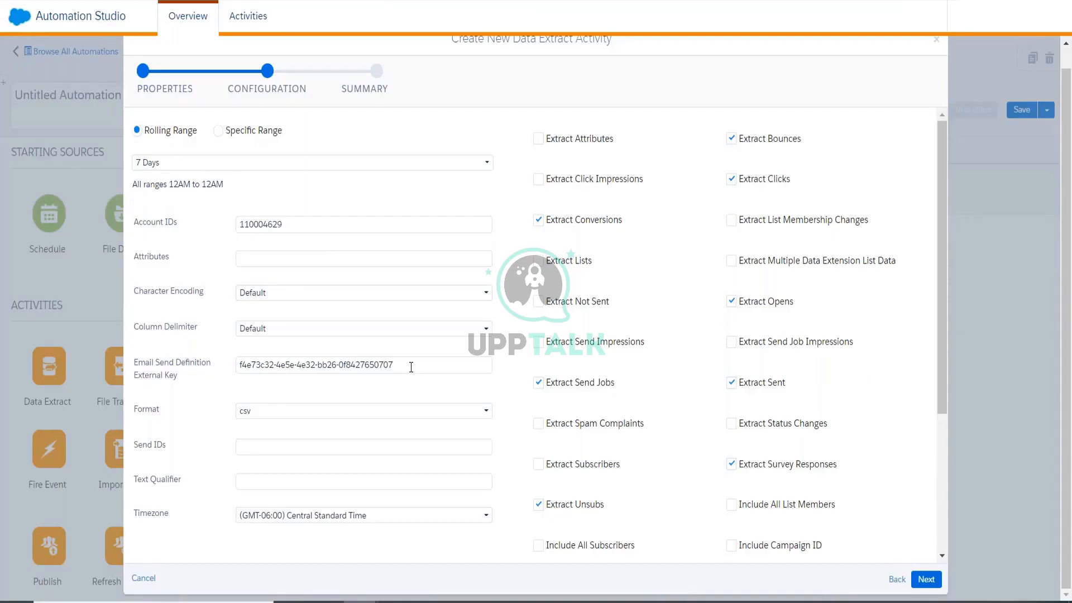
left_click_drag(411, 367, 206, 370)
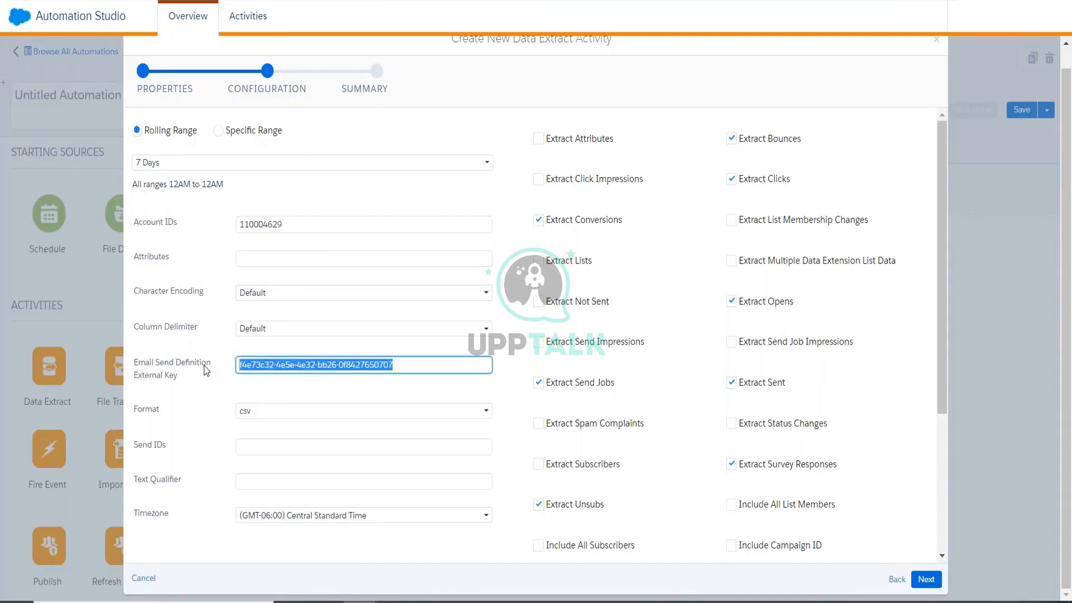
key("BackSpace")
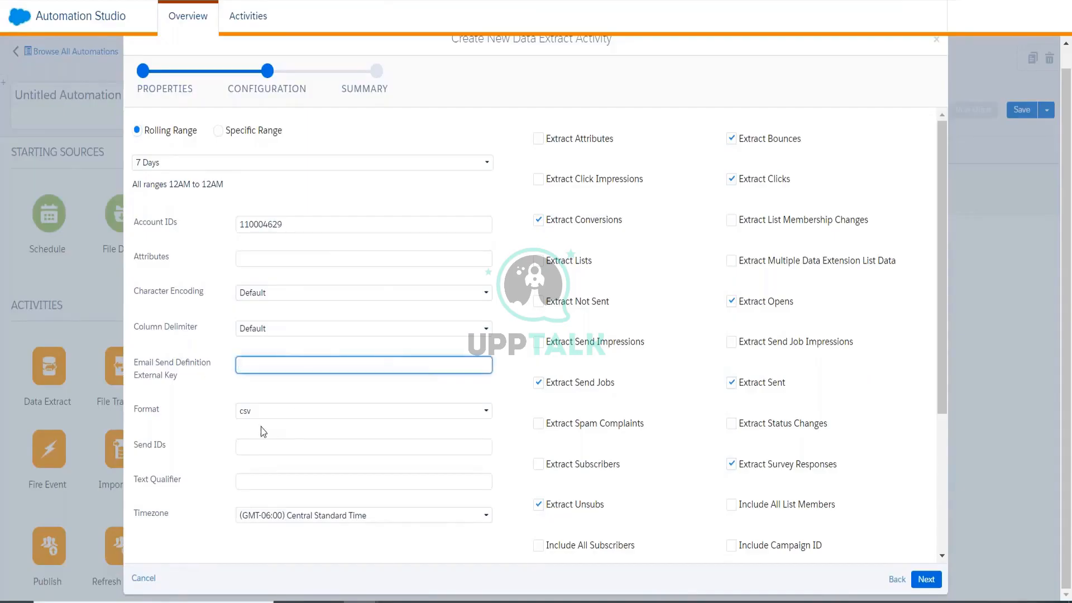
left_click(264, 411)
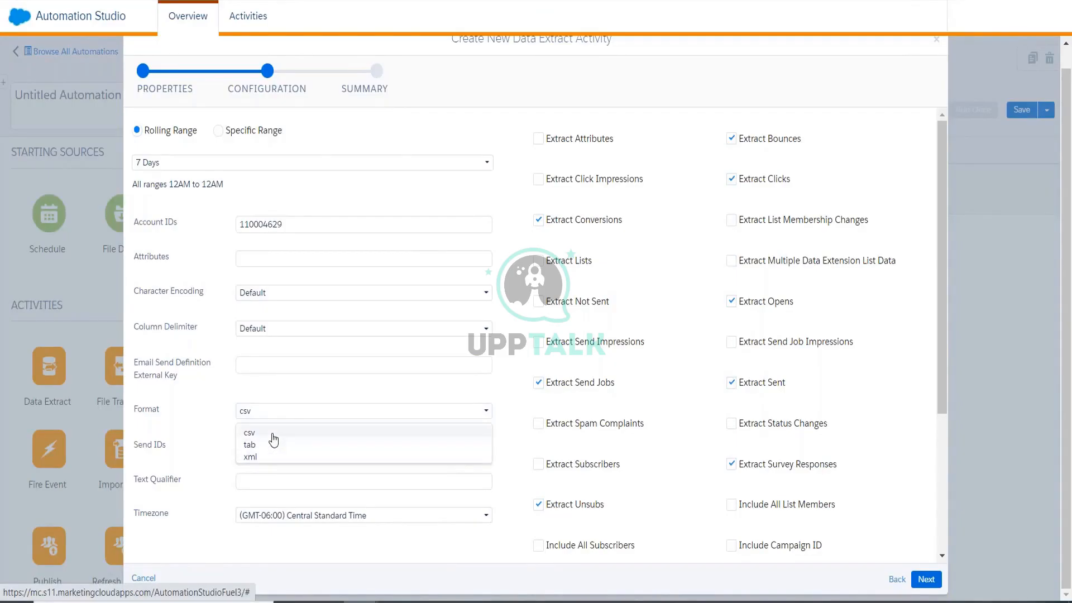
left_click(273, 435)
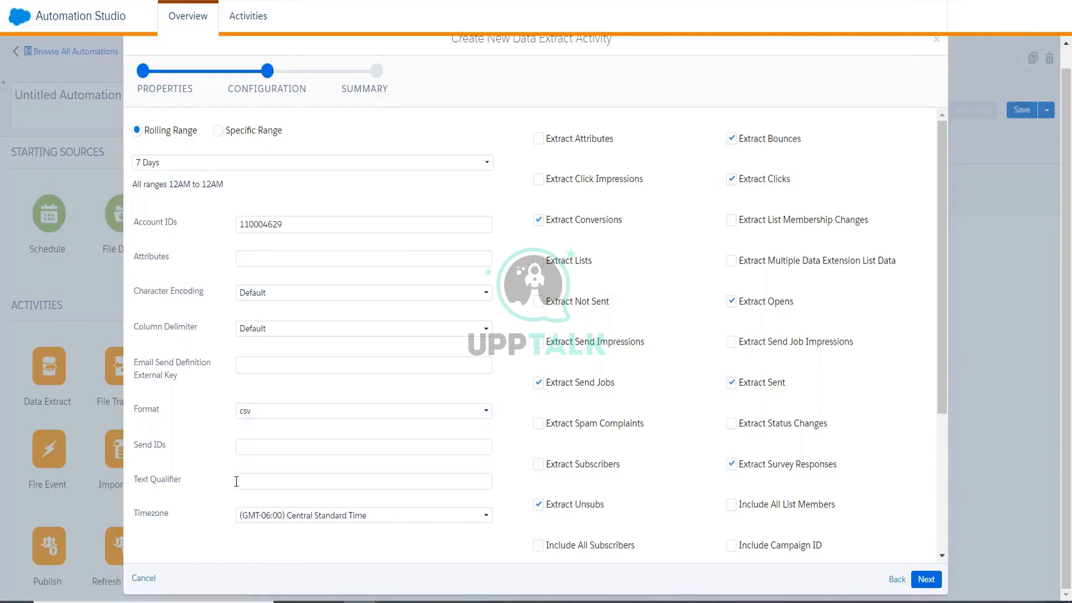
left_click(249, 449)
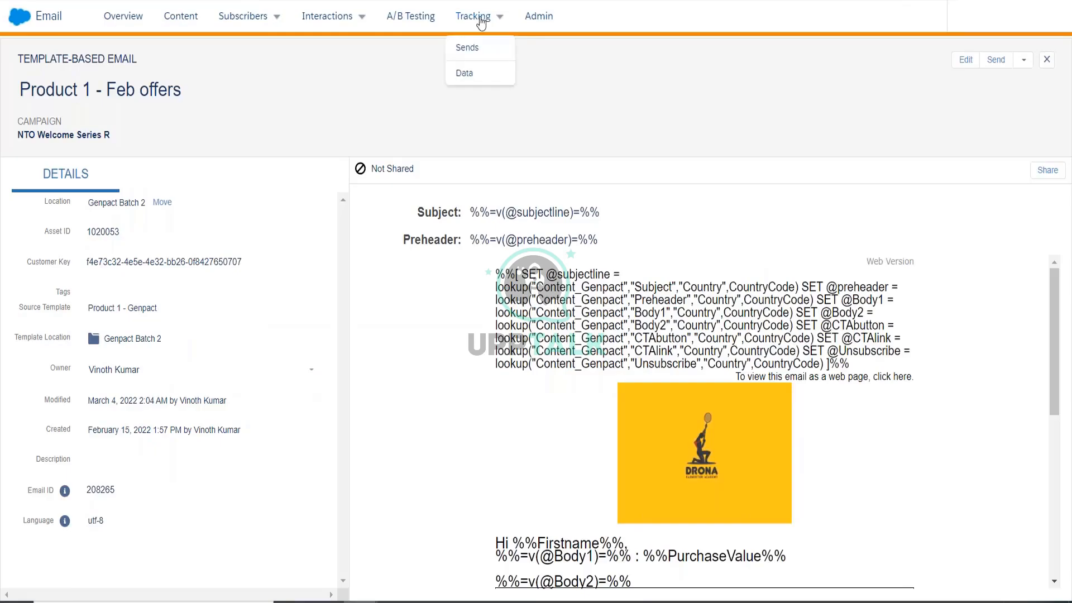
left_click(505, 46)
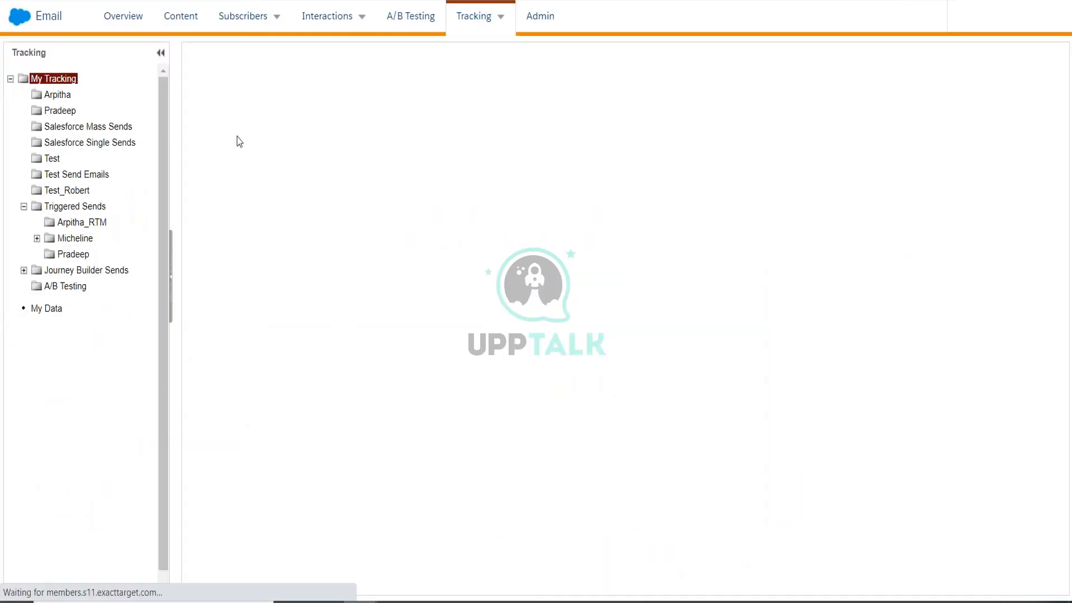
mouse_move(468, 31)
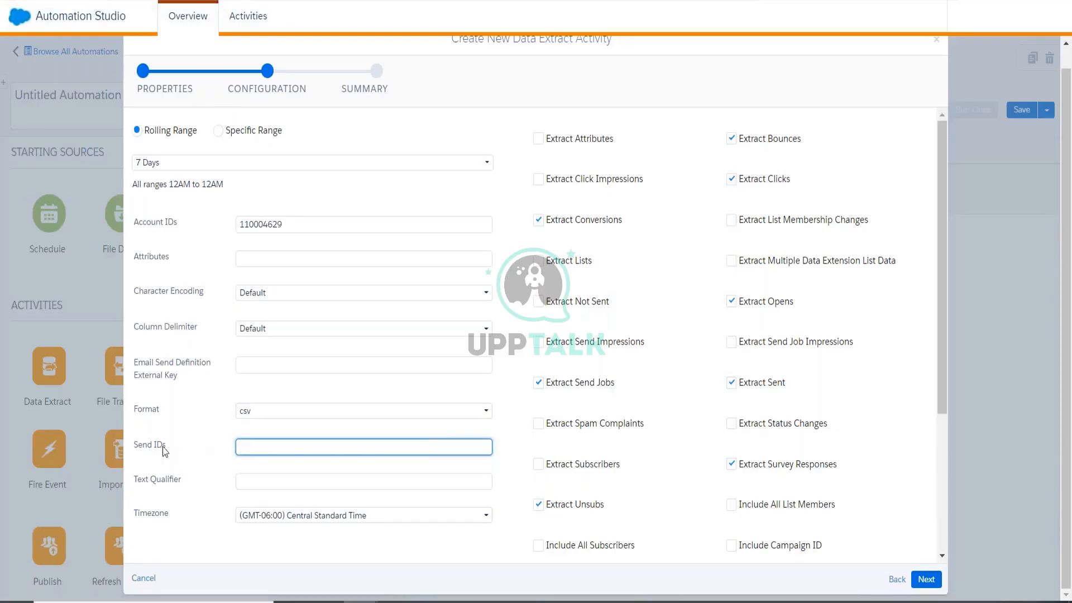
double_click(146, 445)
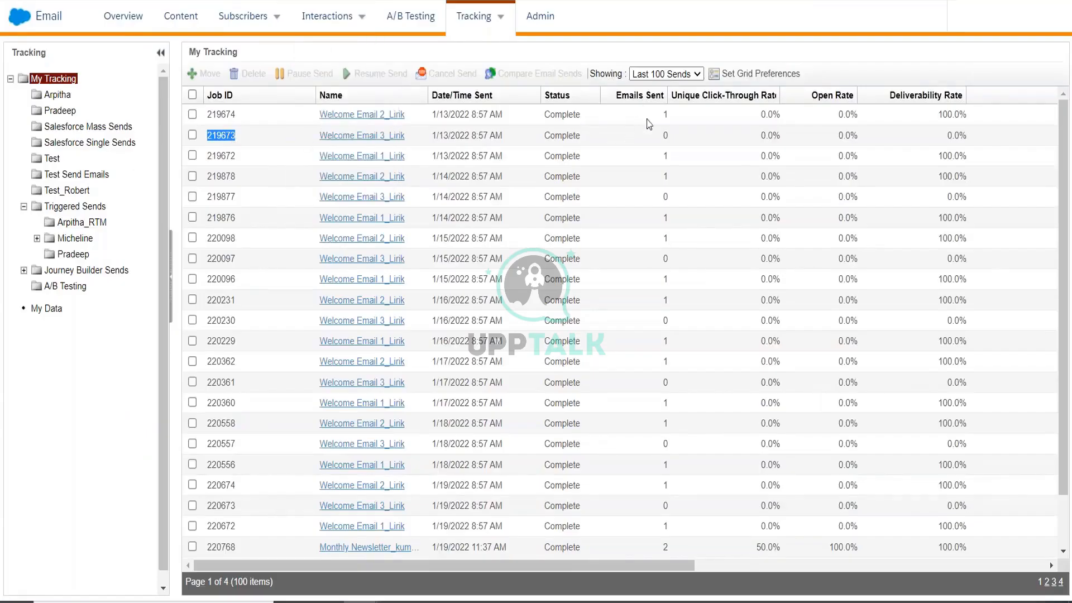
left_click_drag(661, 139, 676, 143)
scroll(473, 389, "down", 3)
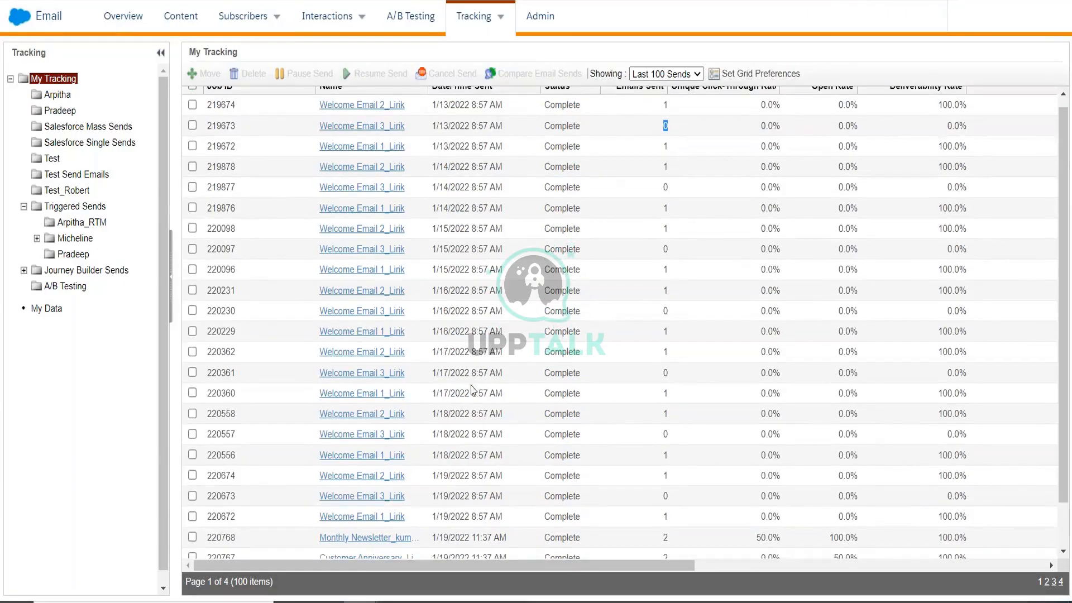
double_click(217, 491)
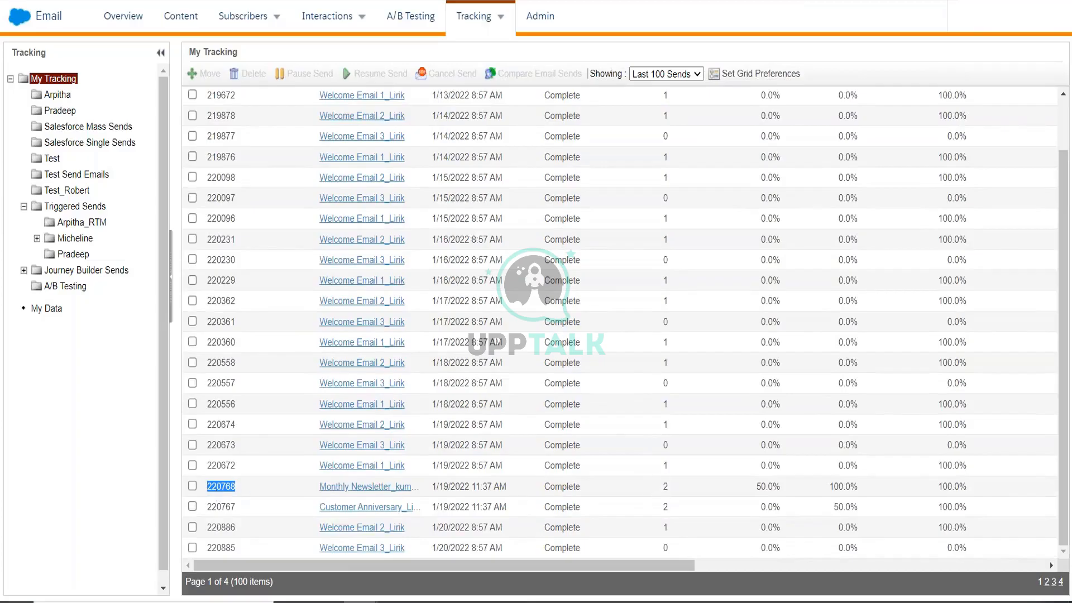
key("ctrl+Tab")
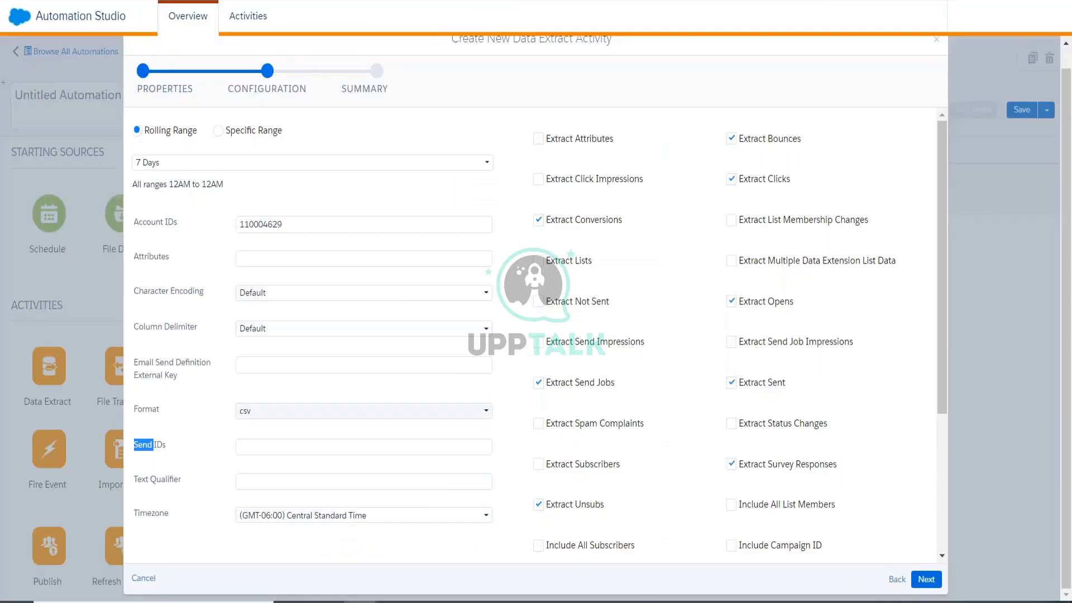
left_click(296, 447)
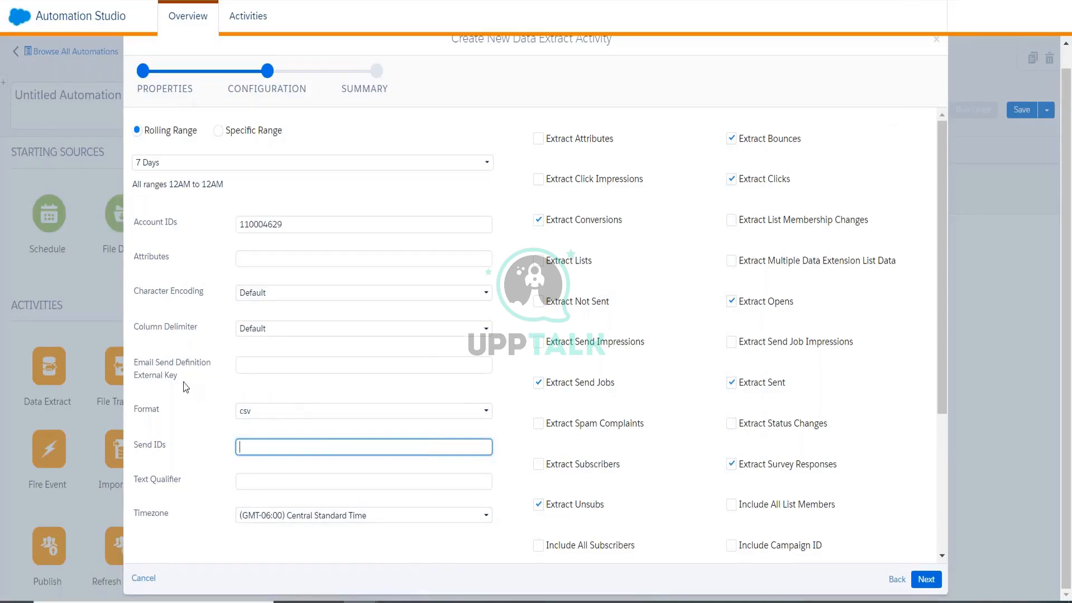
Step through External Key, Text Qualifier, Send IDs, Account IDs and Attributes, then open Column Delimiter.
left_click(244, 365)
left_click(240, 481)
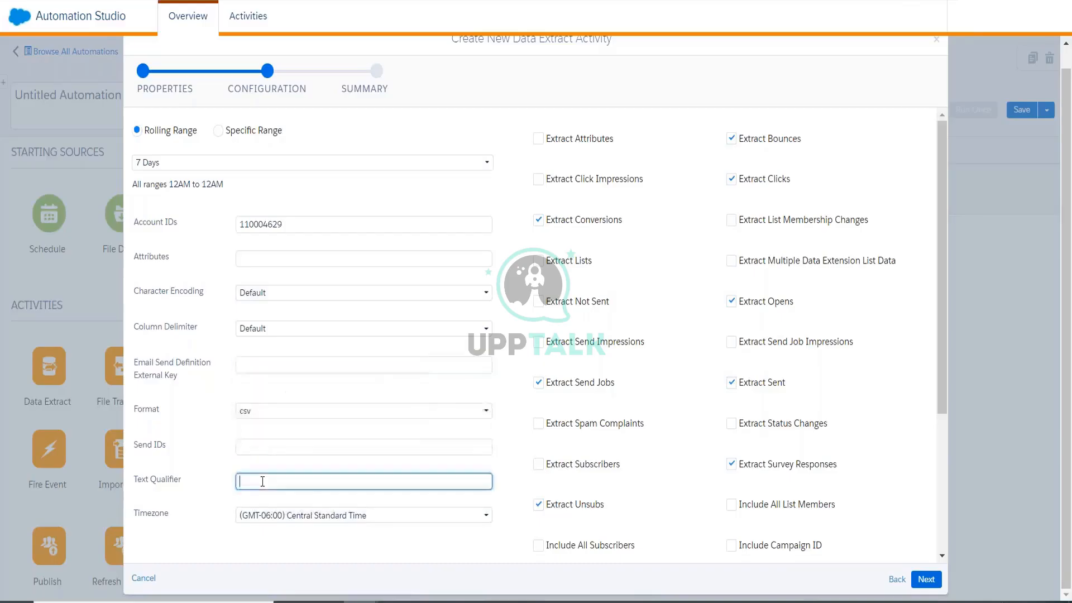
left_click(242, 446)
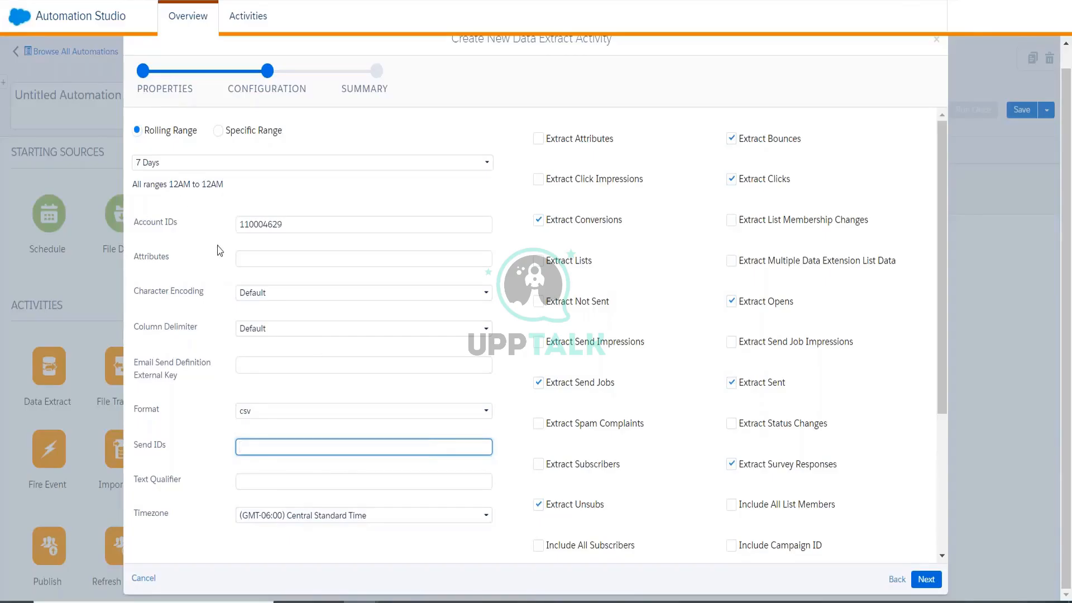
left_click(290, 225)
double_click(295, 227)
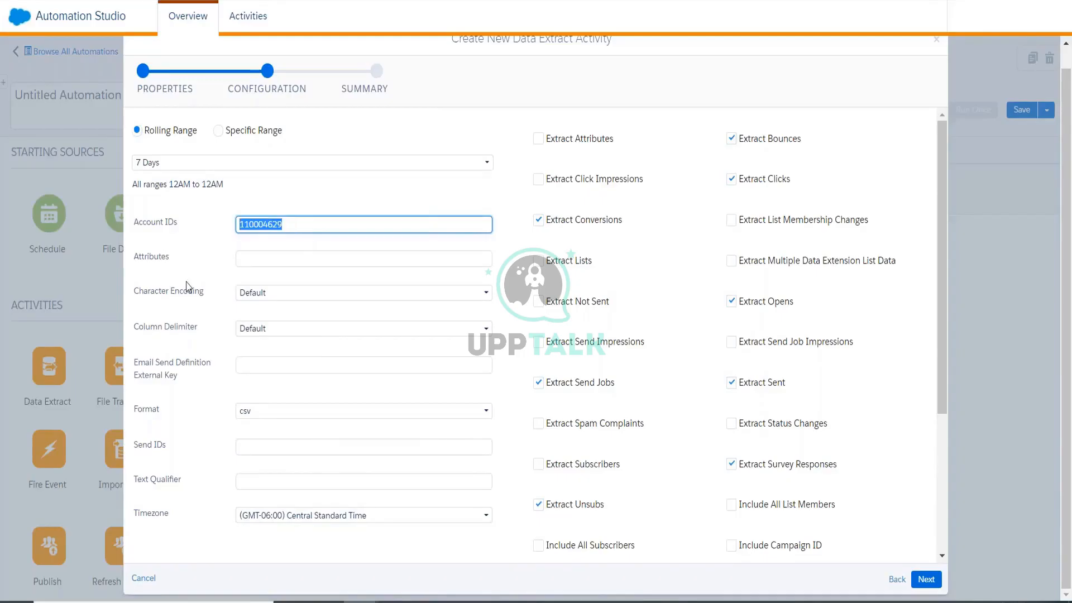
left_click(296, 262)
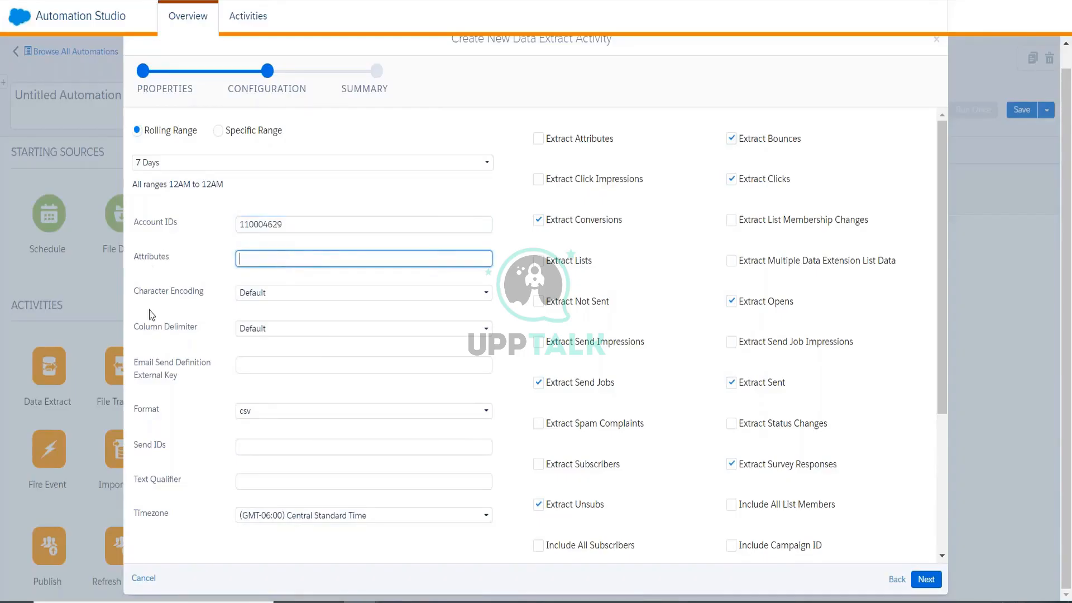
left_click(202, 291)
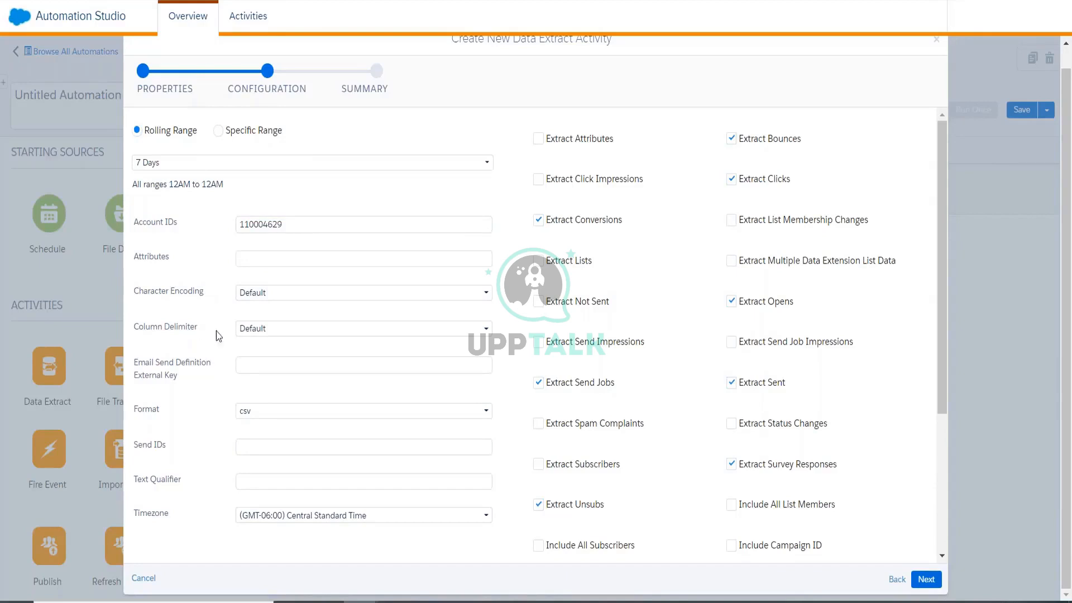
left_click(255, 330)
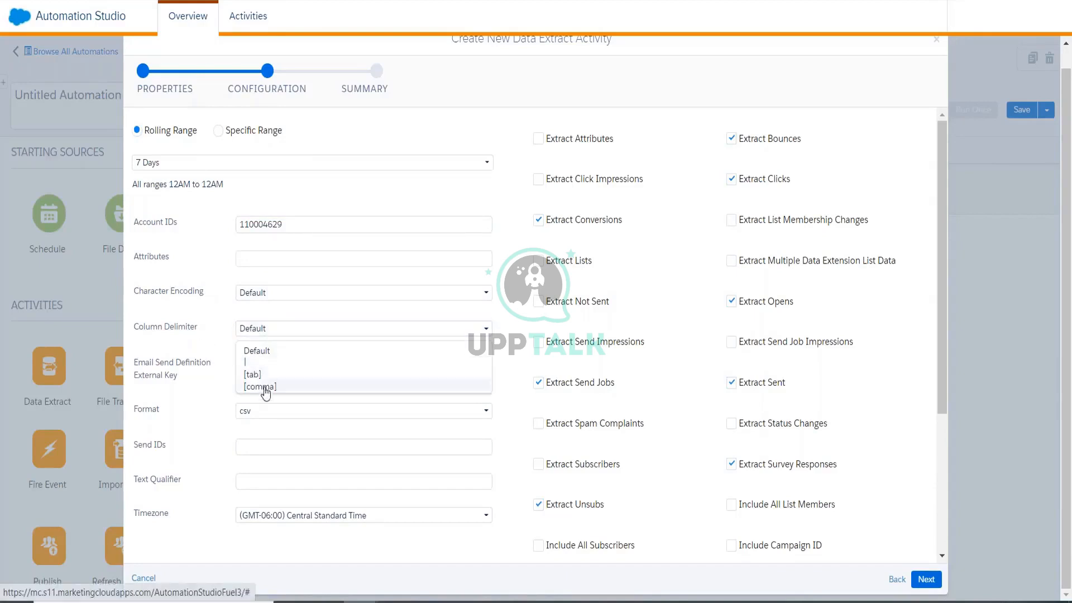
Keep the column delimiter at Default and review the External Key field.
left_click(216, 331)
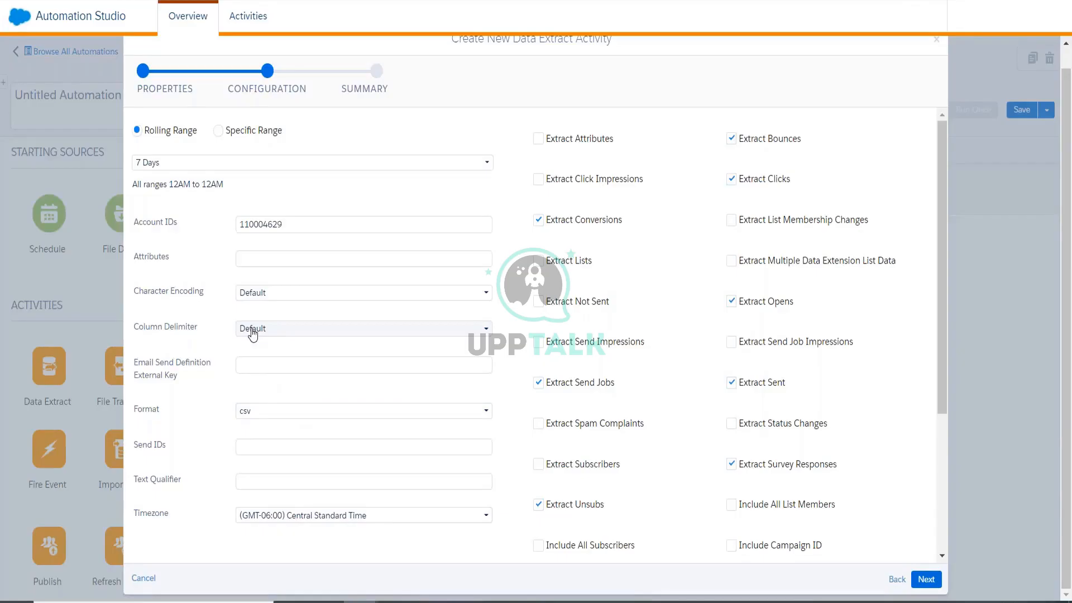
left_click(249, 368)
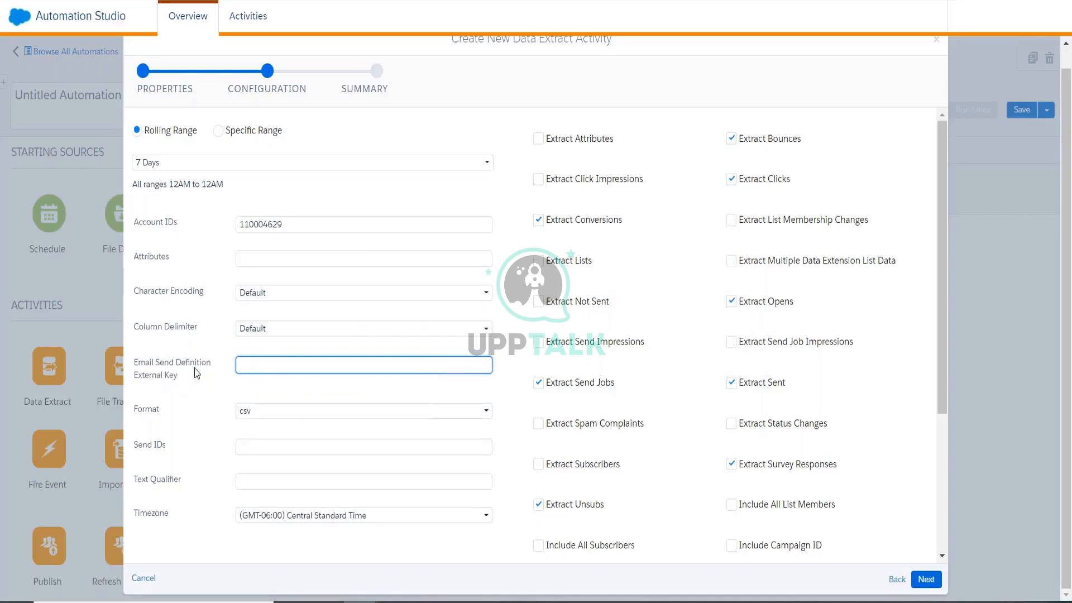
left_click(232, 408)
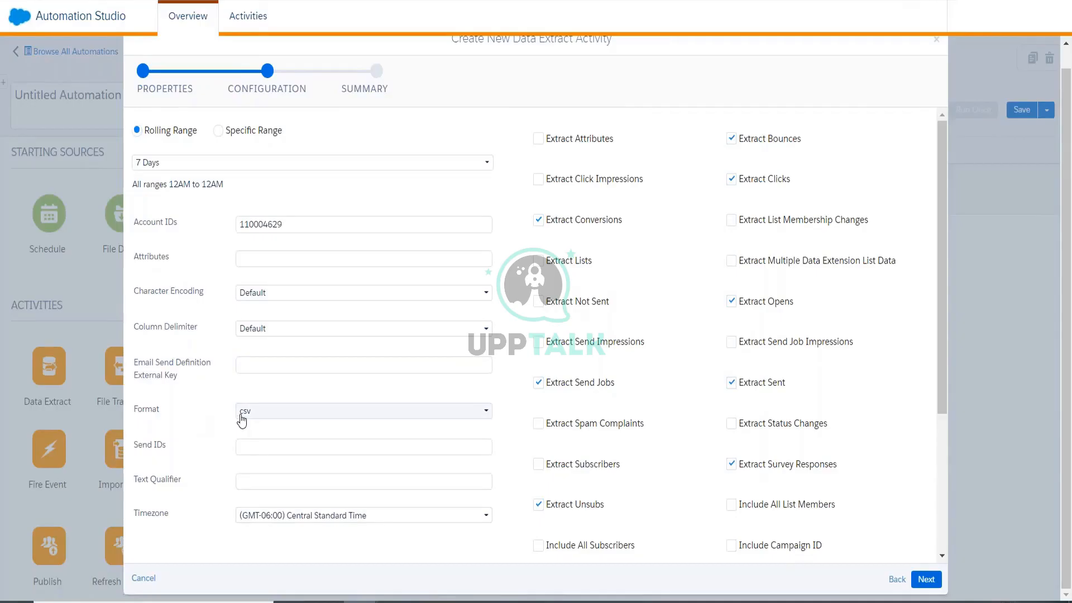
Uncheck Include Test Sends.
scroll(725, 223, "up", 1)
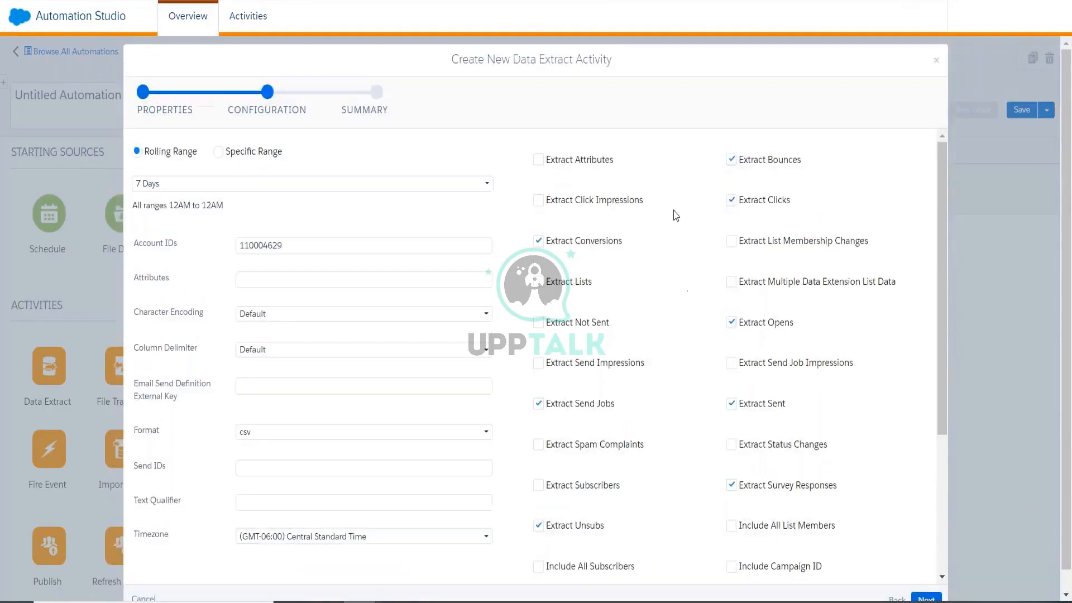
scroll(677, 333, "down", 3)
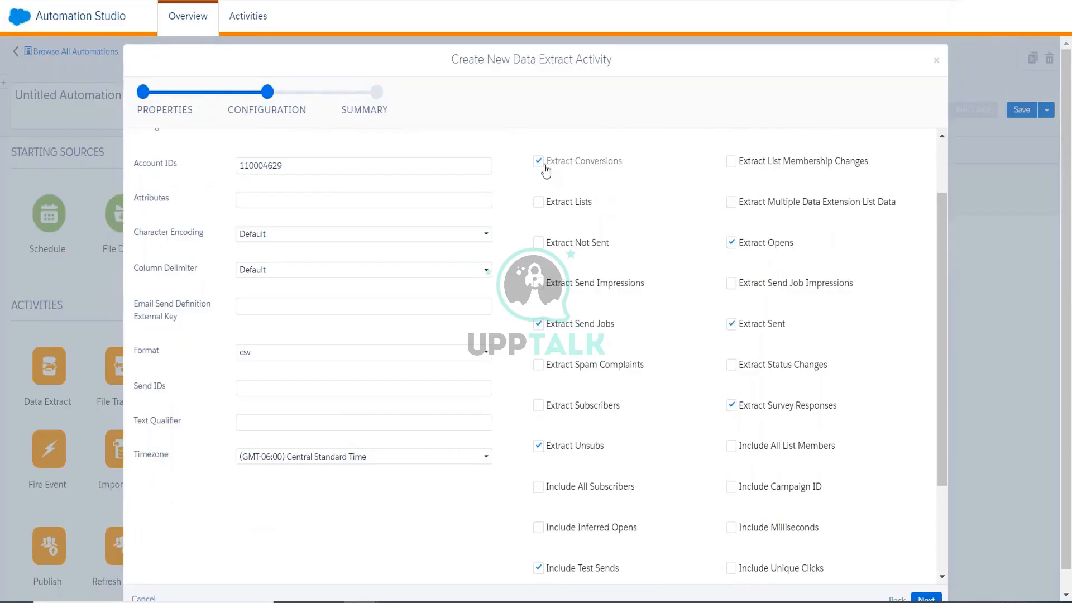
scroll(632, 359, "down", 3)
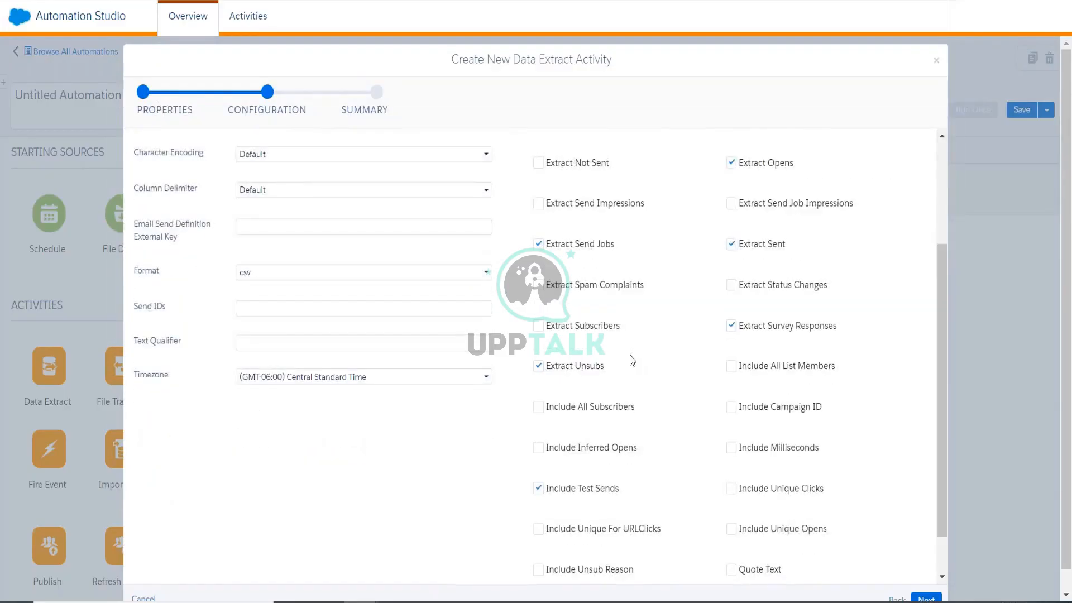
scroll(631, 359, "down", 2)
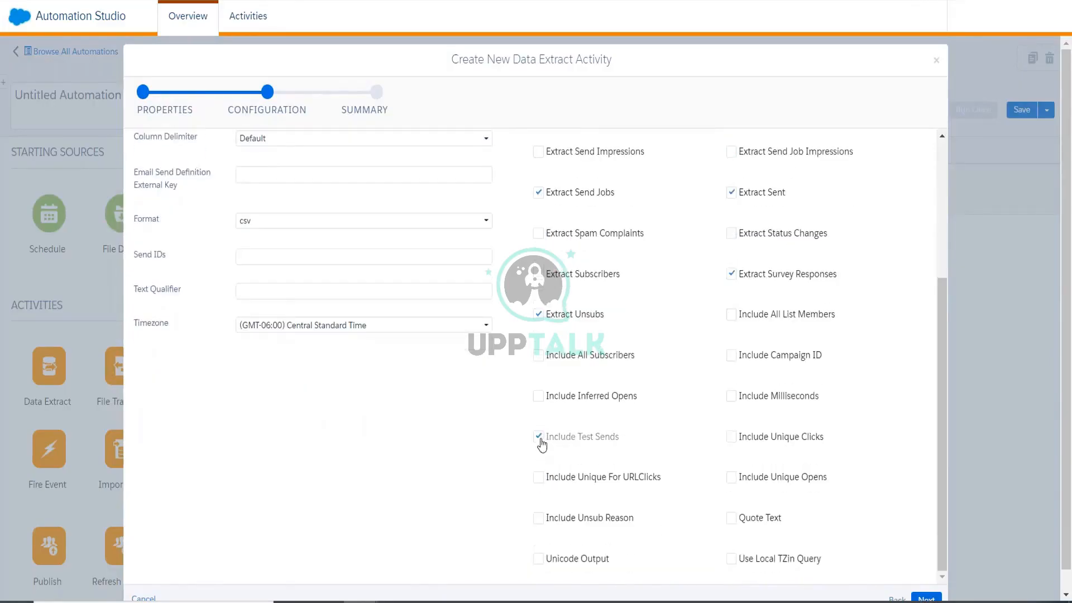
left_click(539, 438)
Check Include Unique Clicks and Include Unique Opens, then advance to the Summary.
scroll(677, 445, "down", 1)
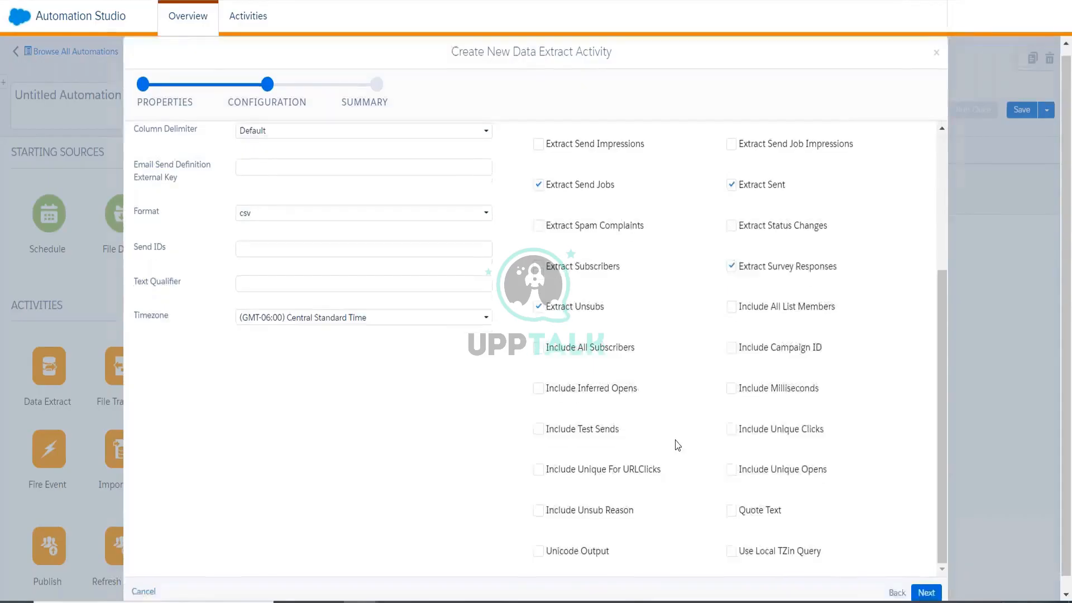
scroll(677, 445, "down", 1)
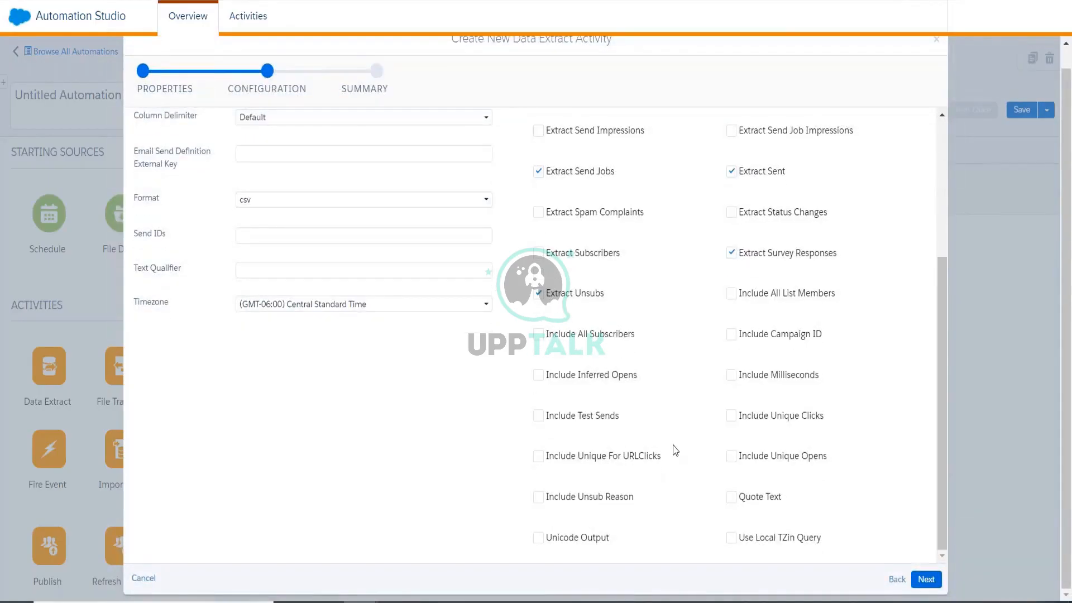
scroll(673, 445, "up", 4)
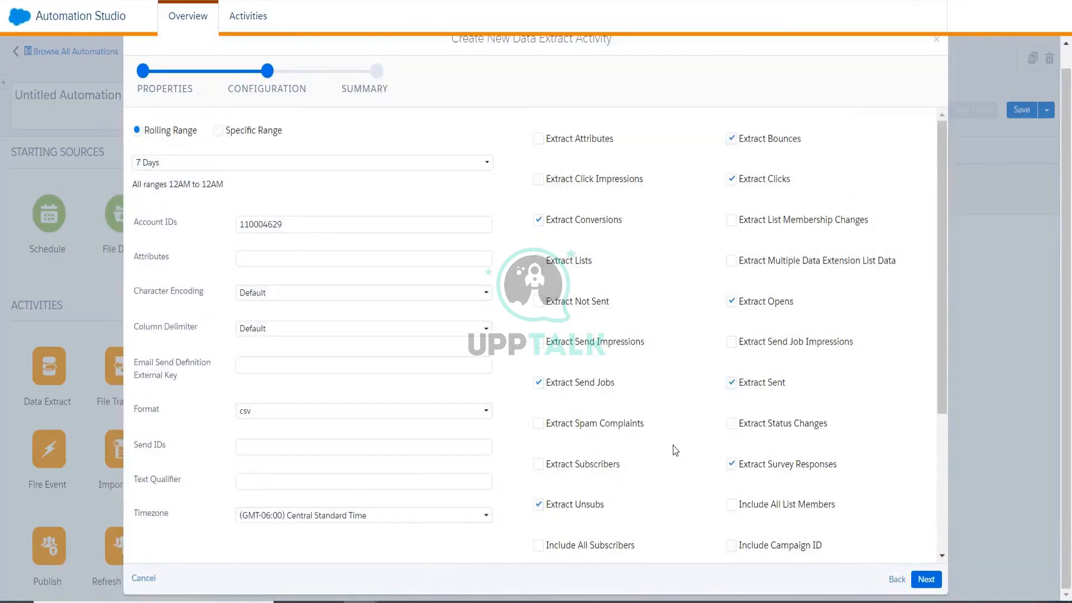
scroll(675, 449, "down", 2)
scroll(681, 444, "down", 2)
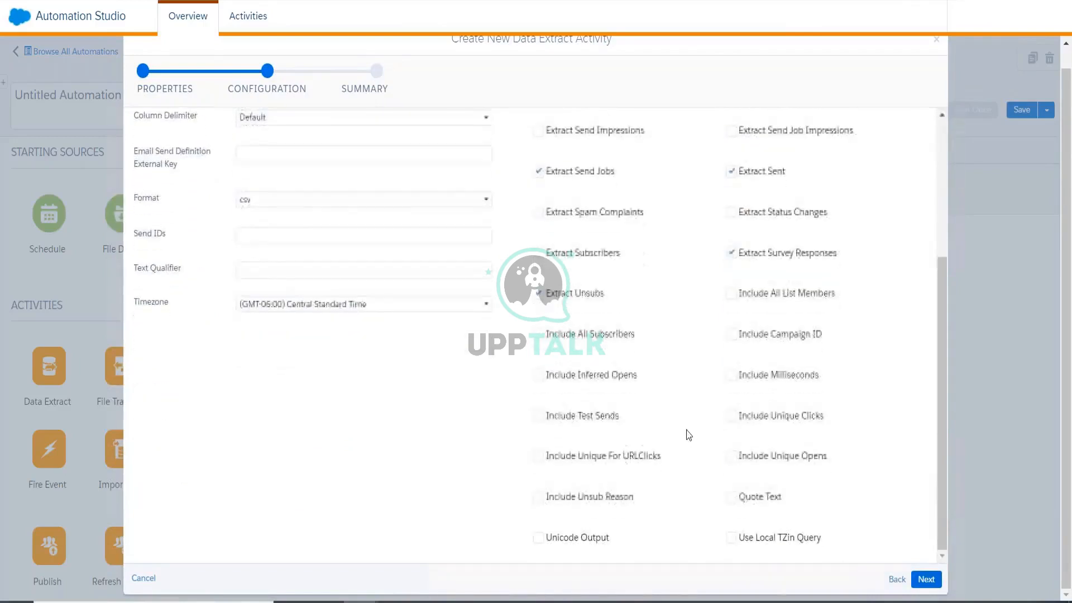
left_click(731, 418)
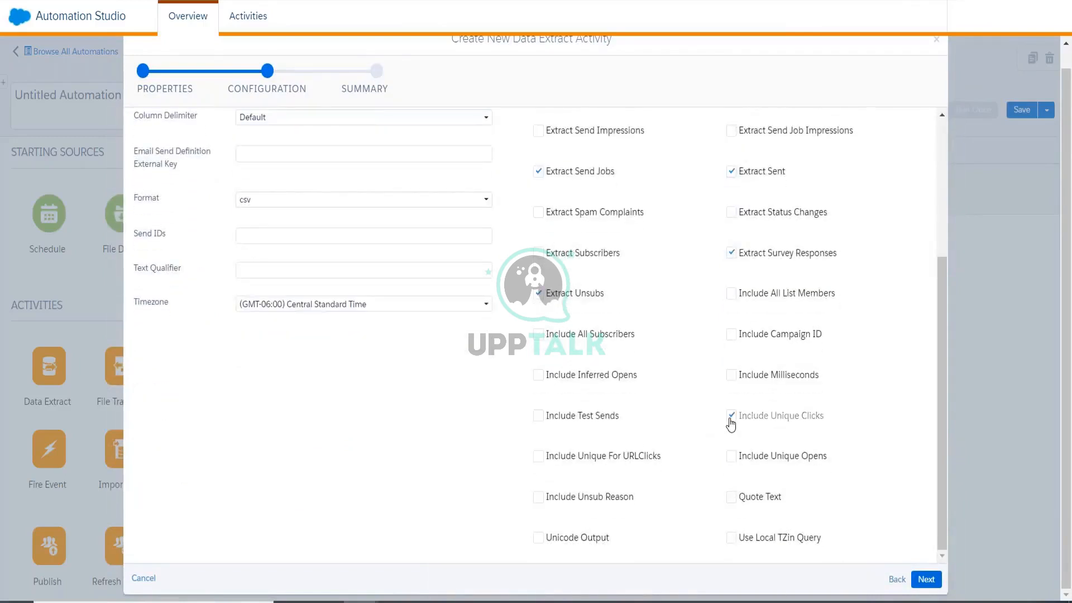
left_click(732, 470)
scroll(667, 252, "up", 4)
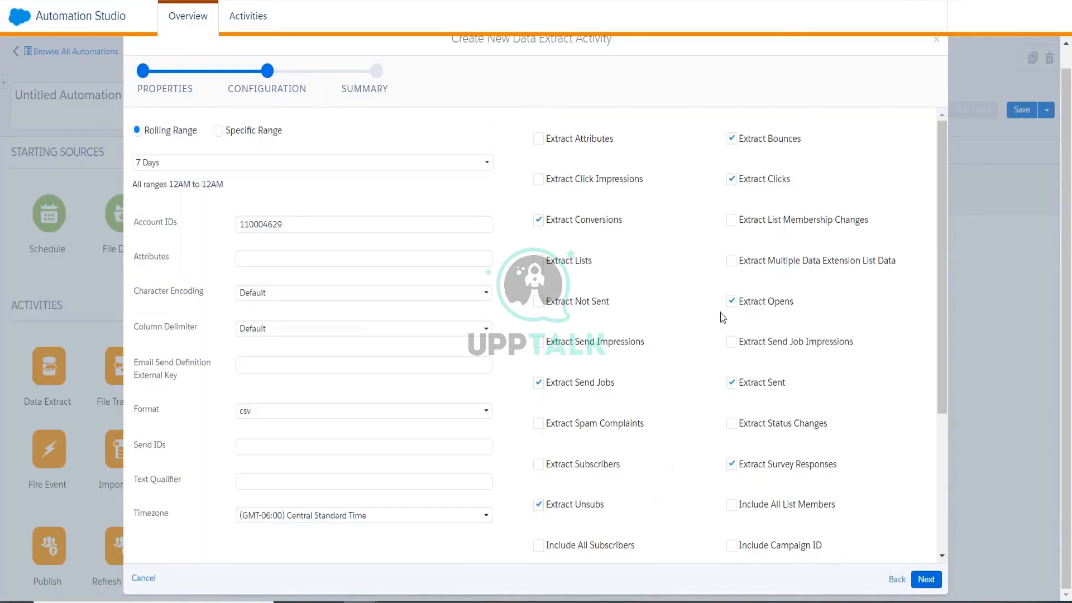
scroll(716, 376, "down", 4)
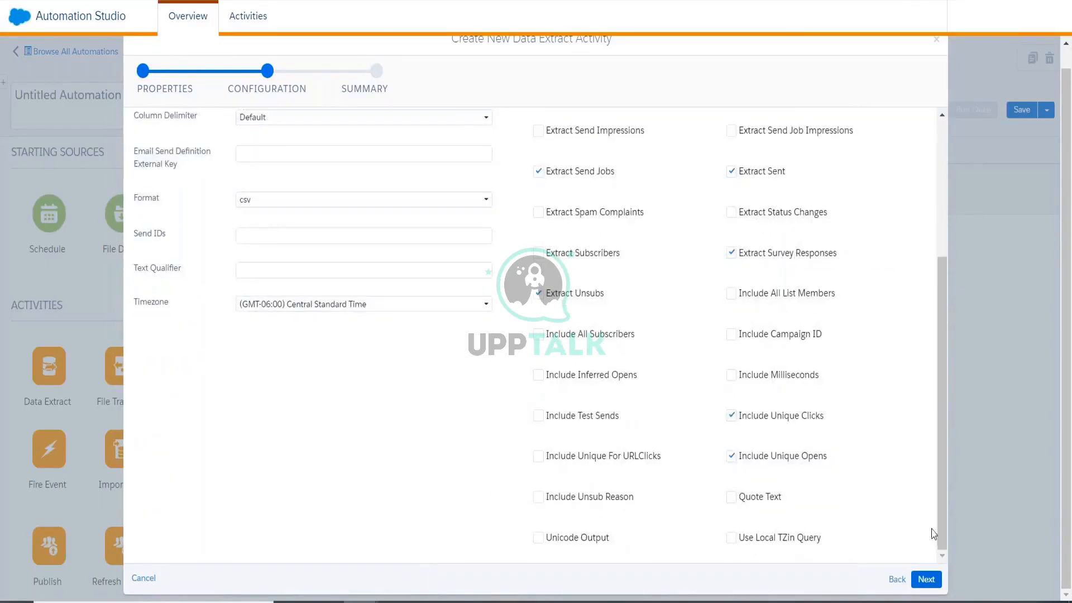
left_click(926, 579)
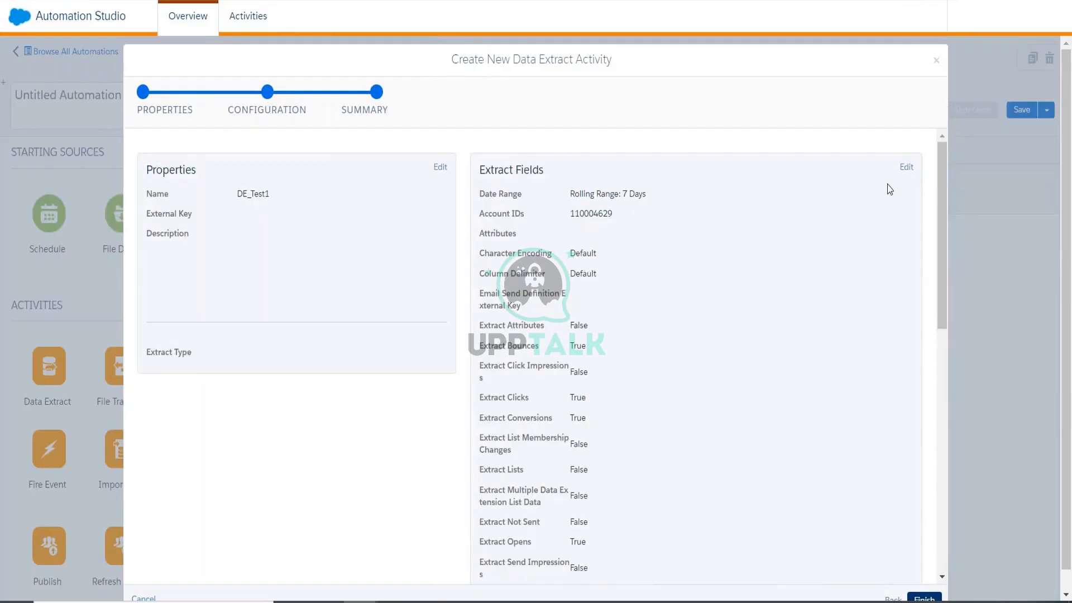
Review the Summary's Extract Fields and retry Finish three times to create the extract activity.
left_click_drag(943, 162, 930, 445)
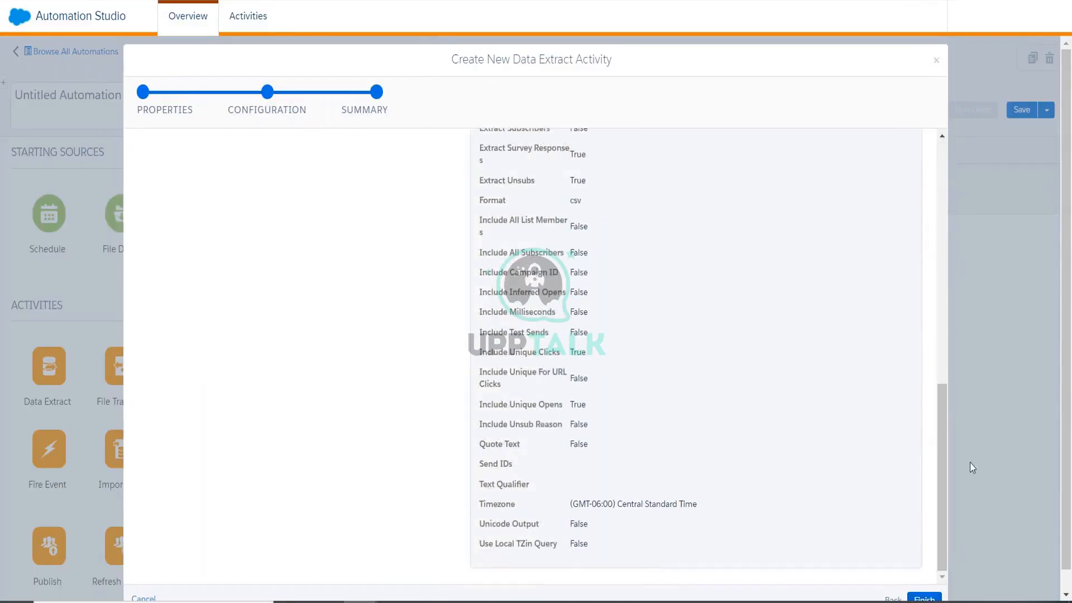
scroll(972, 467, "down", 1)
left_click(924, 579)
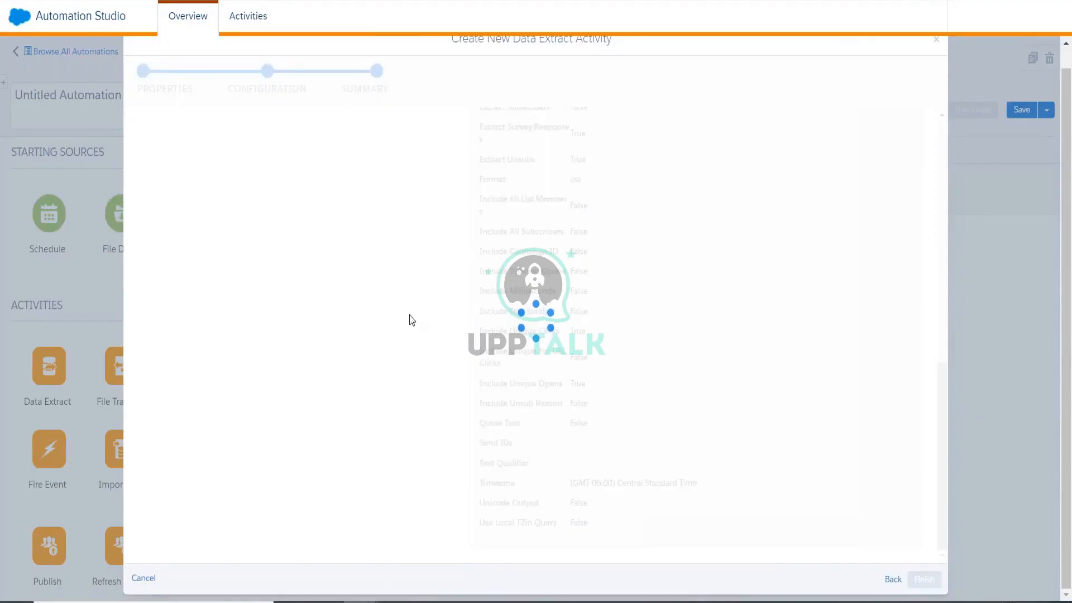
scroll(431, 322, "up", 8)
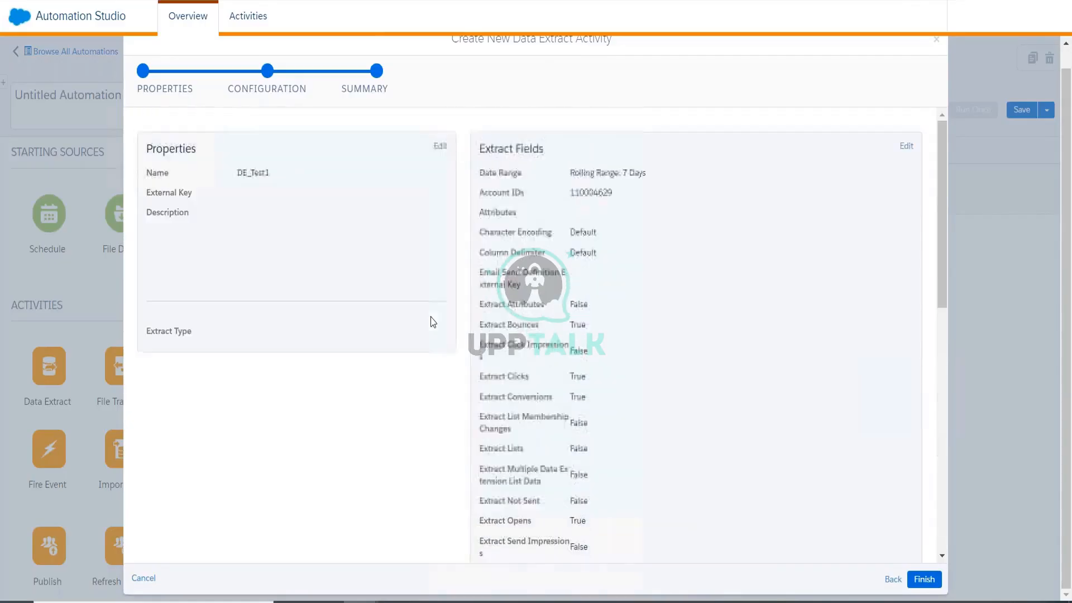
scroll(902, 547, "down", 7)
left_click(924, 580)
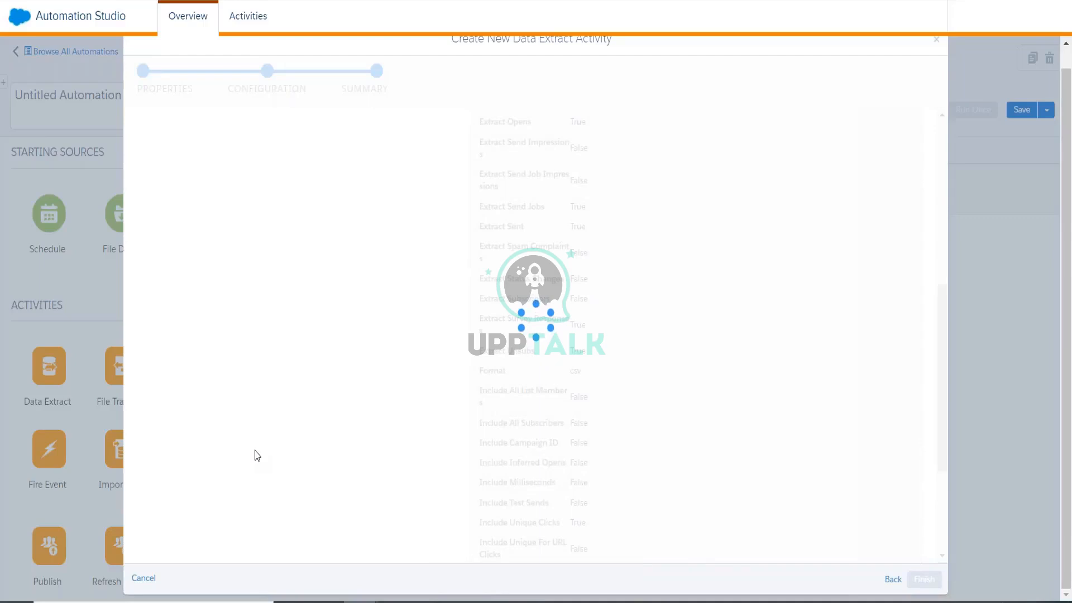
scroll(628, 418, "up", 2)
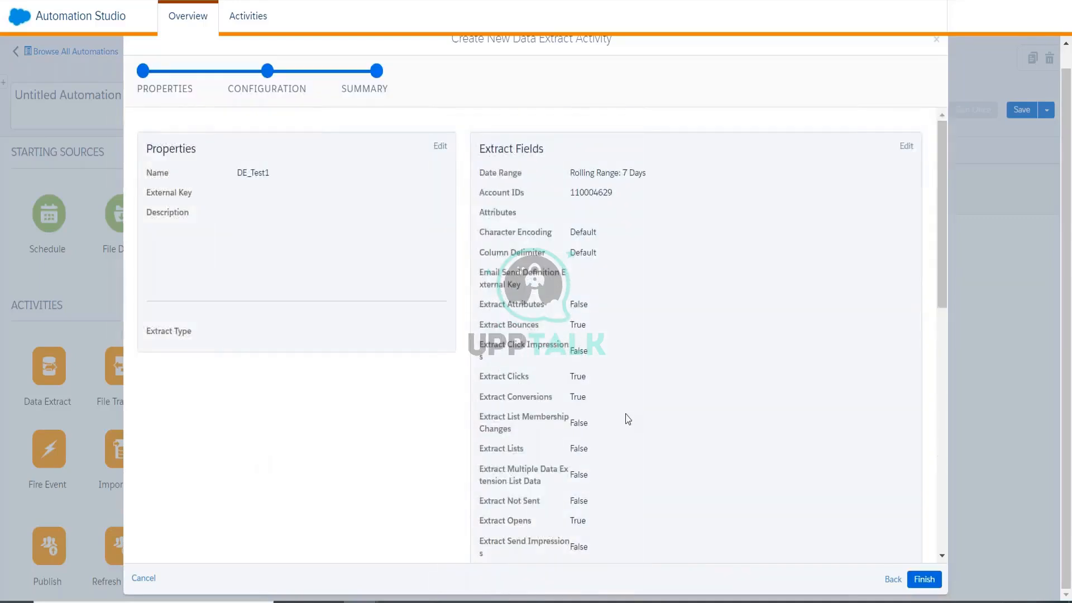
scroll(895, 462, "down", 8)
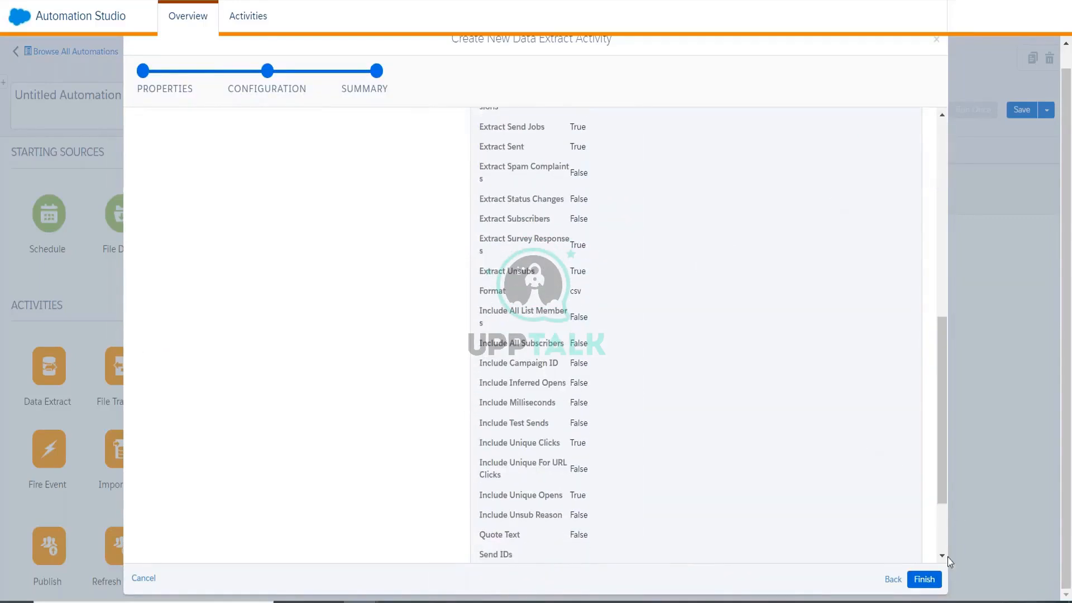
left_click(924, 579)
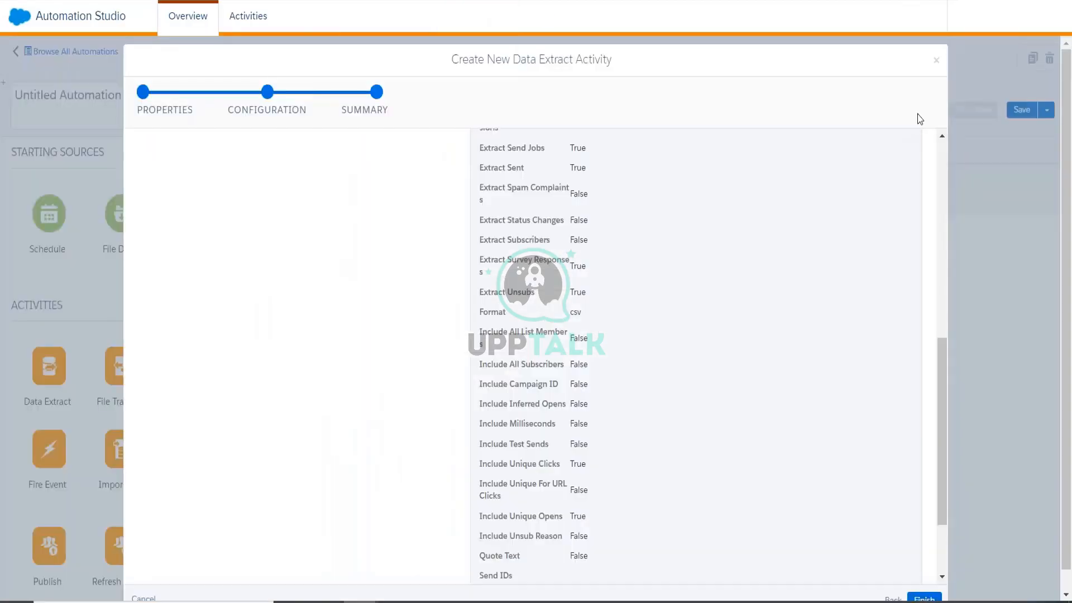
Discard the unfinished extract dialog, reload the page, and rename the automation DE_Test1.
left_click(936, 60)
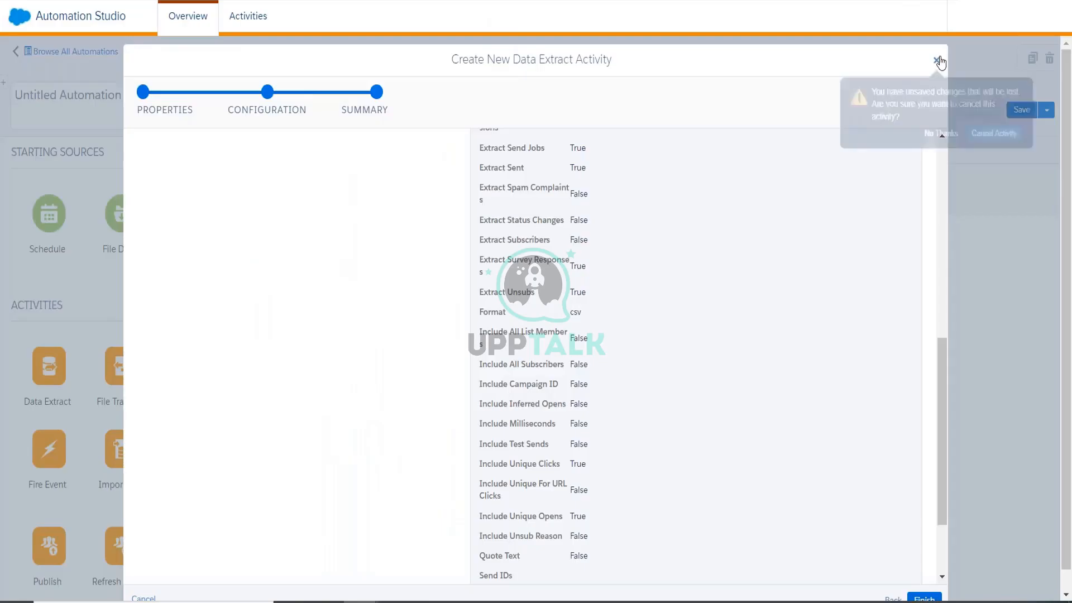
left_click(982, 134)
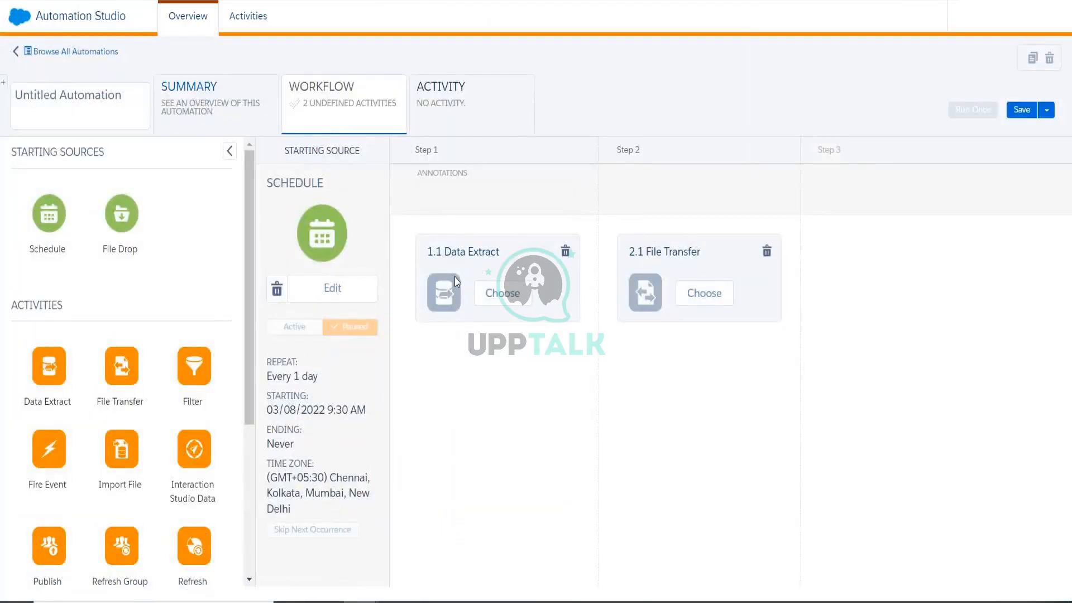
key("F5")
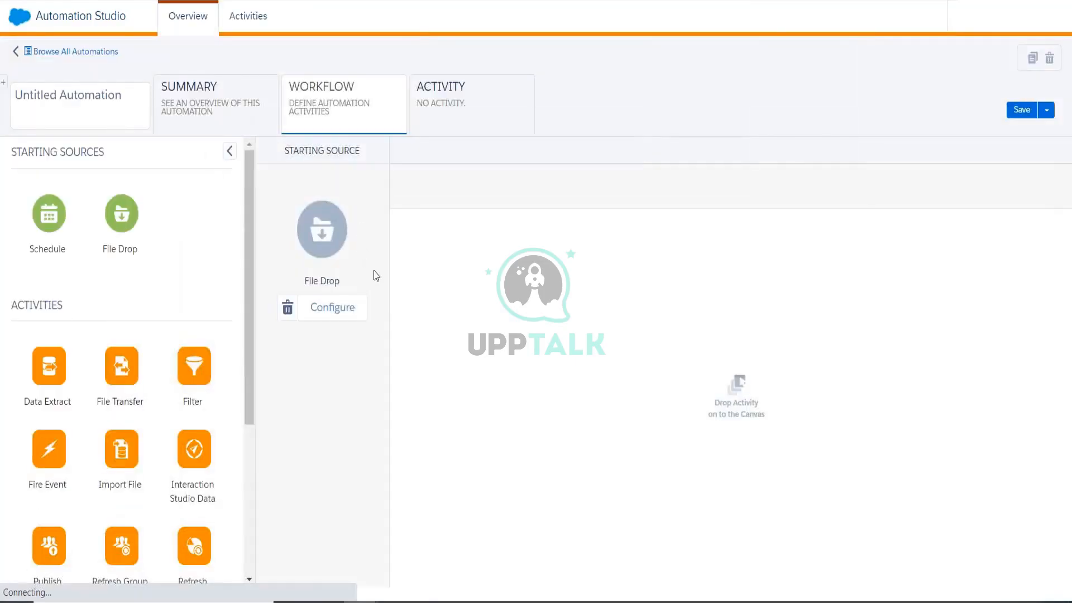
left_click(109, 107)
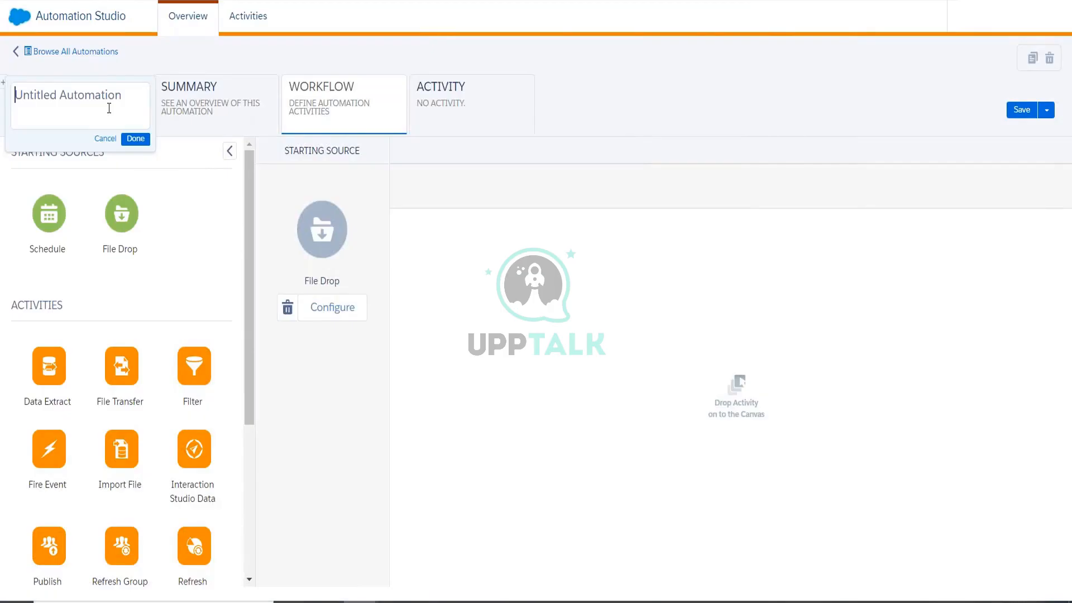
type("DE_Test1")
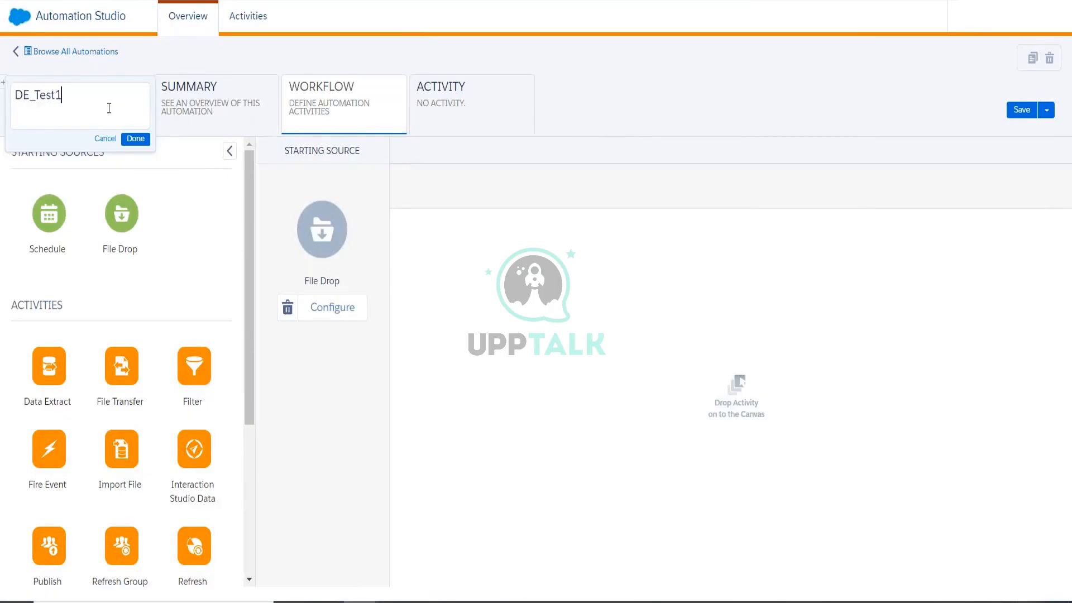
left_click(135, 138)
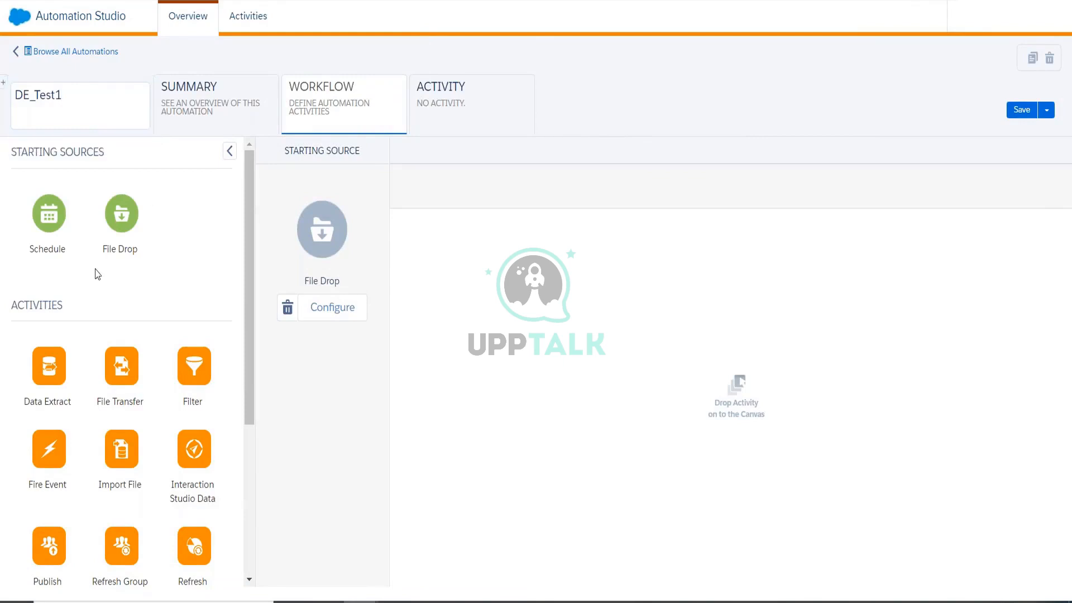
Replace the File Drop source with Schedule and add Data Extract and File Transfer as steps 1 and 2.
left_click(287, 307)
left_click(358, 271)
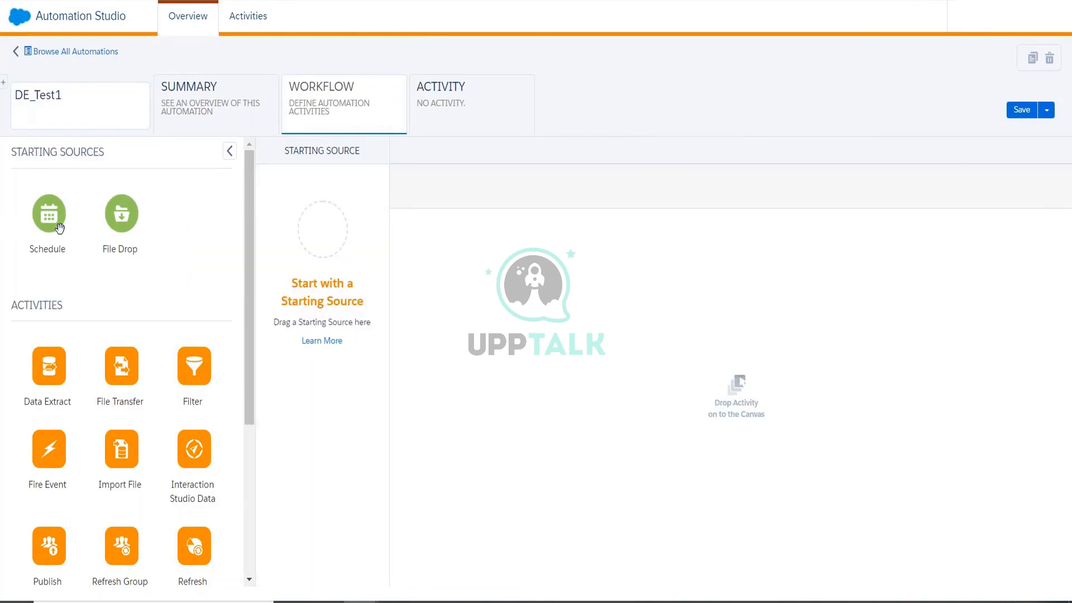
left_click_drag(54, 226, 315, 240)
left_click_drag(62, 385, 404, 310)
left_click_drag(125, 386, 636, 279)
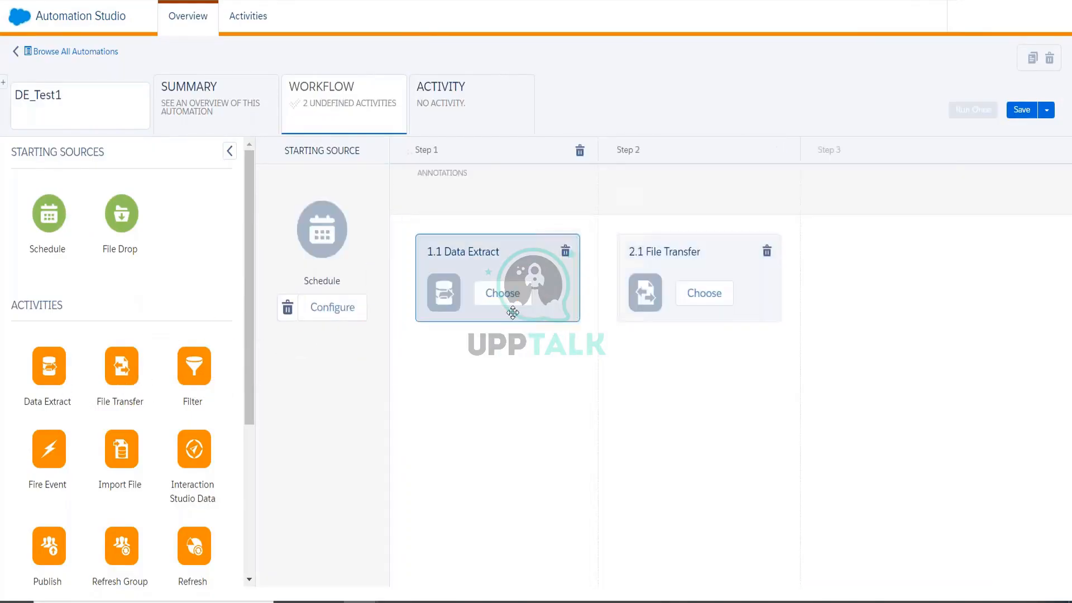
left_click(509, 304)
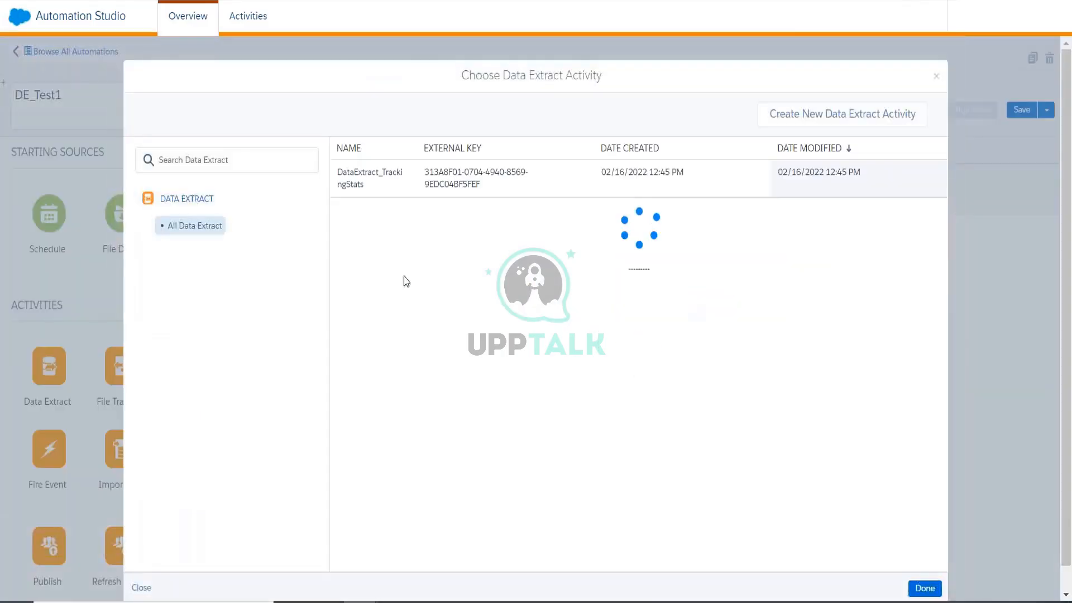
Create a new data extract activity named DE_Test1.
left_click(776, 123)
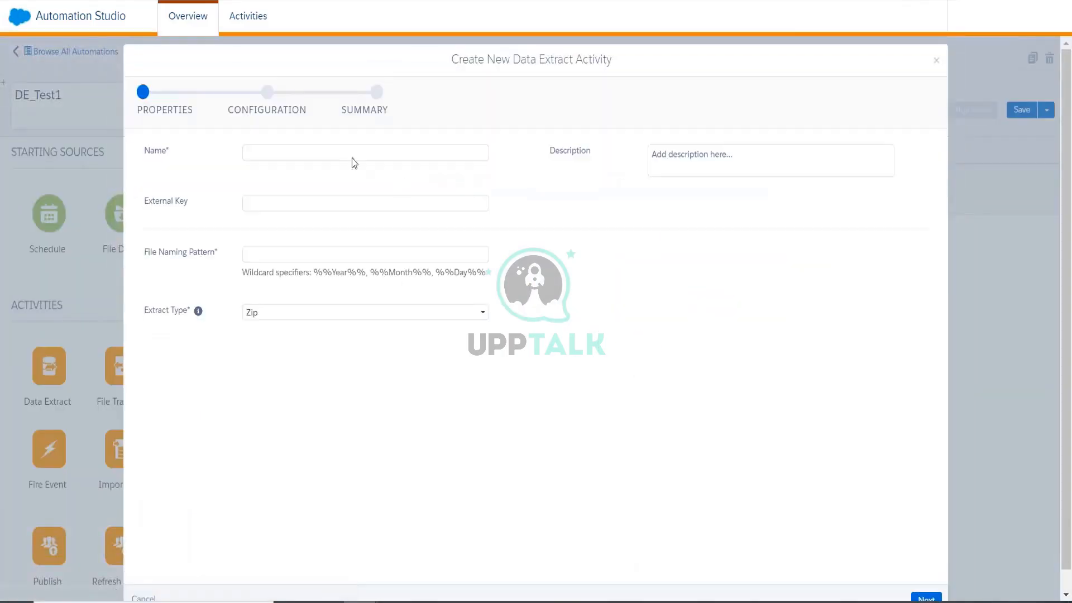
left_click(350, 154)
type("DE")
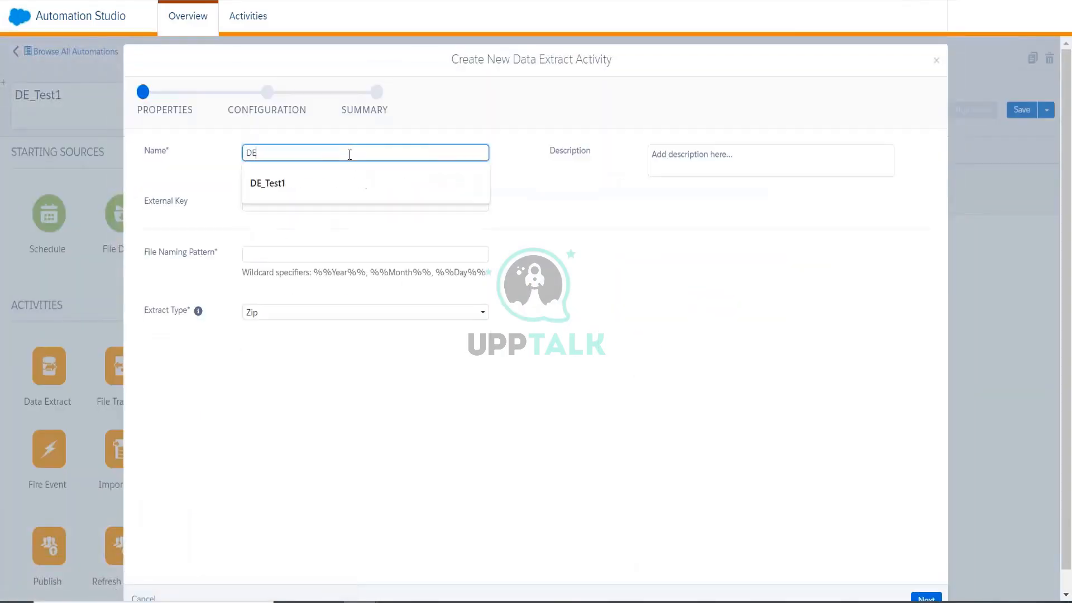
left_click(268, 183)
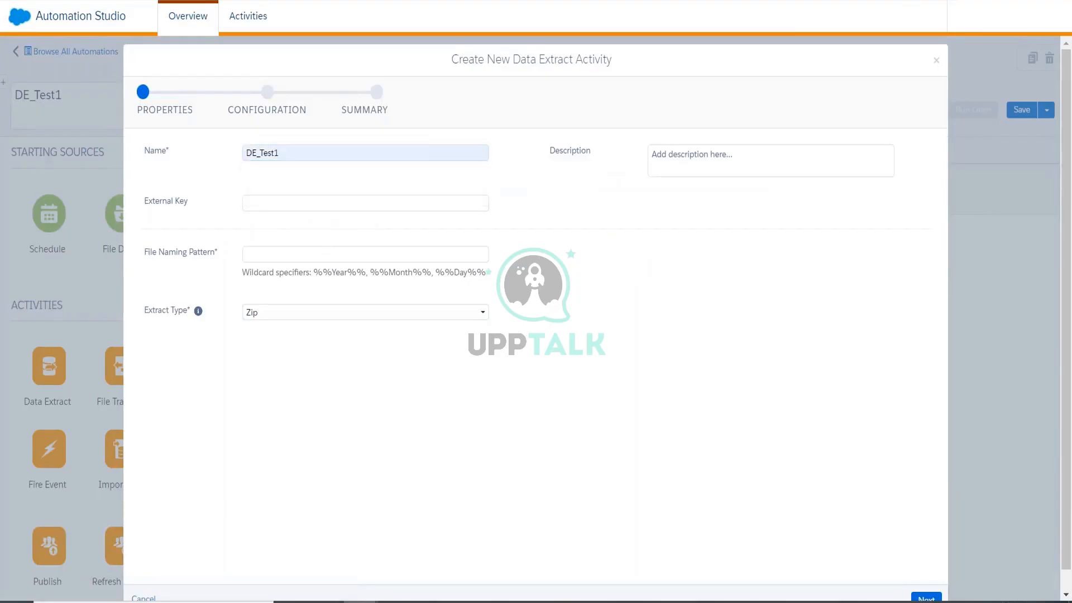
left_click(325, 254)
left_click(315, 386)
Fill the file naming pattern with trackingdata_%%Year%%%%Month%%%%Day%%.csv.
left_click(301, 259)
left_click(304, 312)
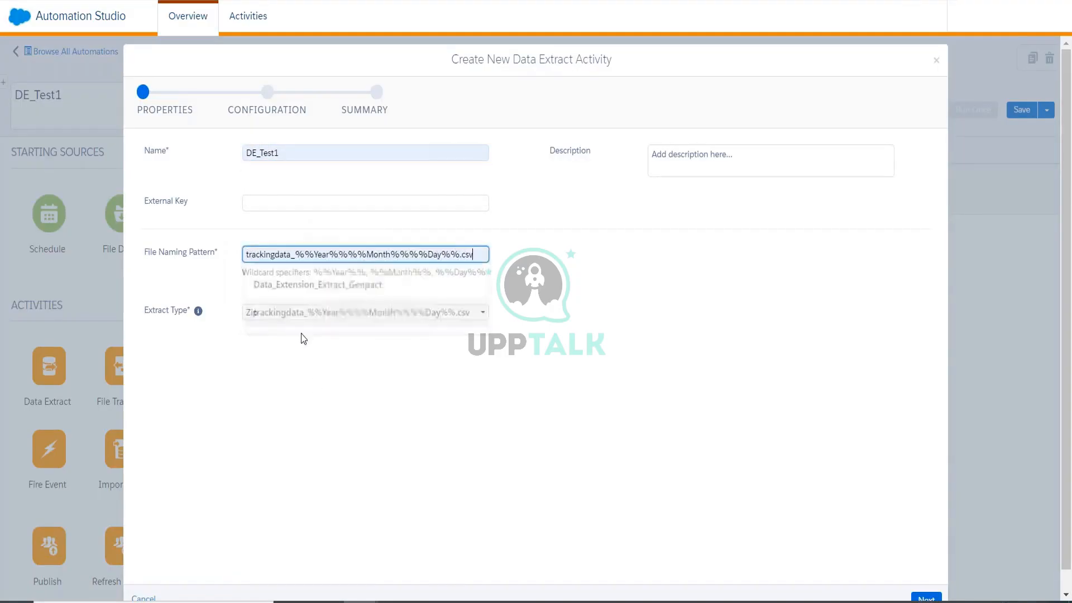
triple_click(302, 255)
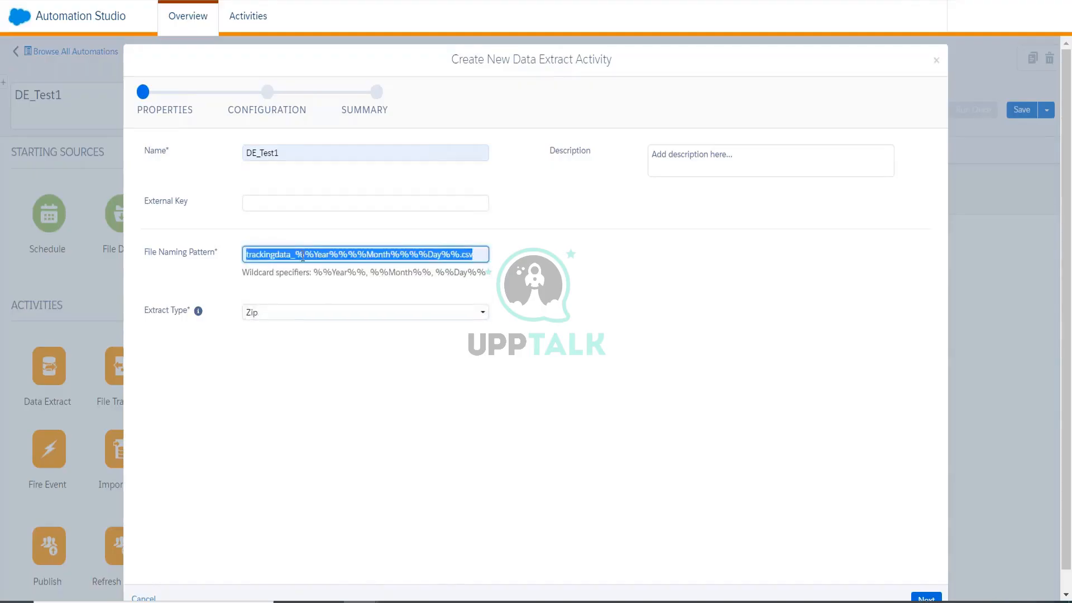
left_click(335, 421)
Set the extract type to Tracking Extract and continue to Configuration.
left_click(304, 312)
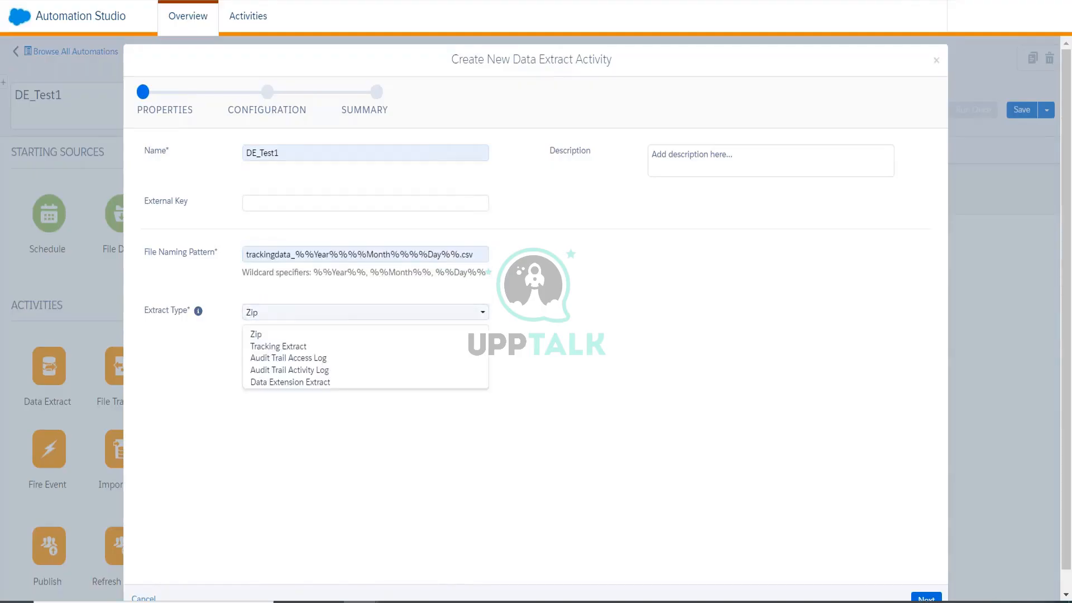
left_click(304, 347)
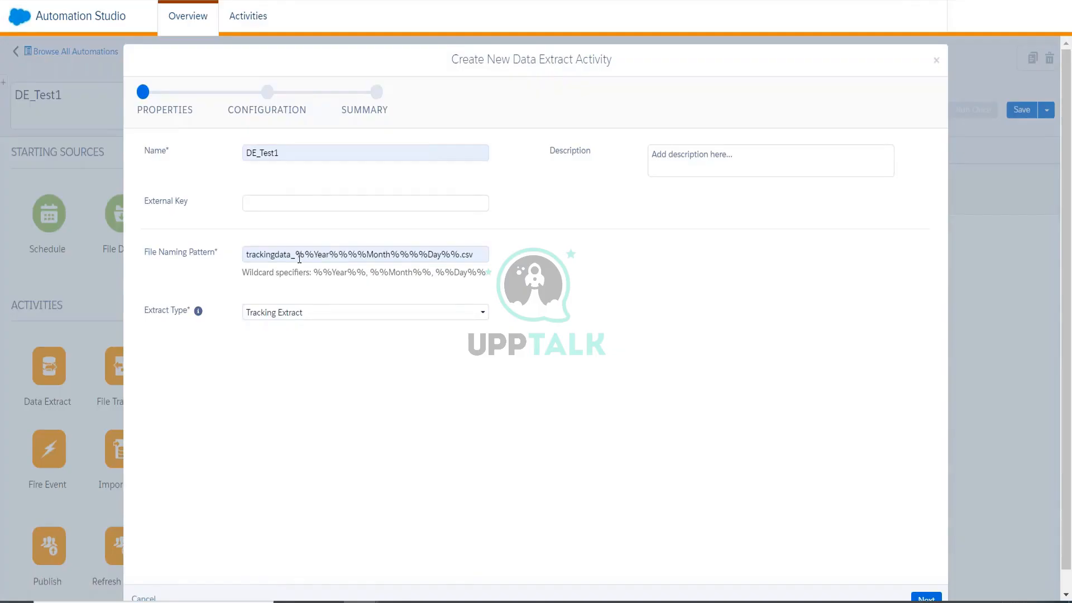
left_click(296, 254)
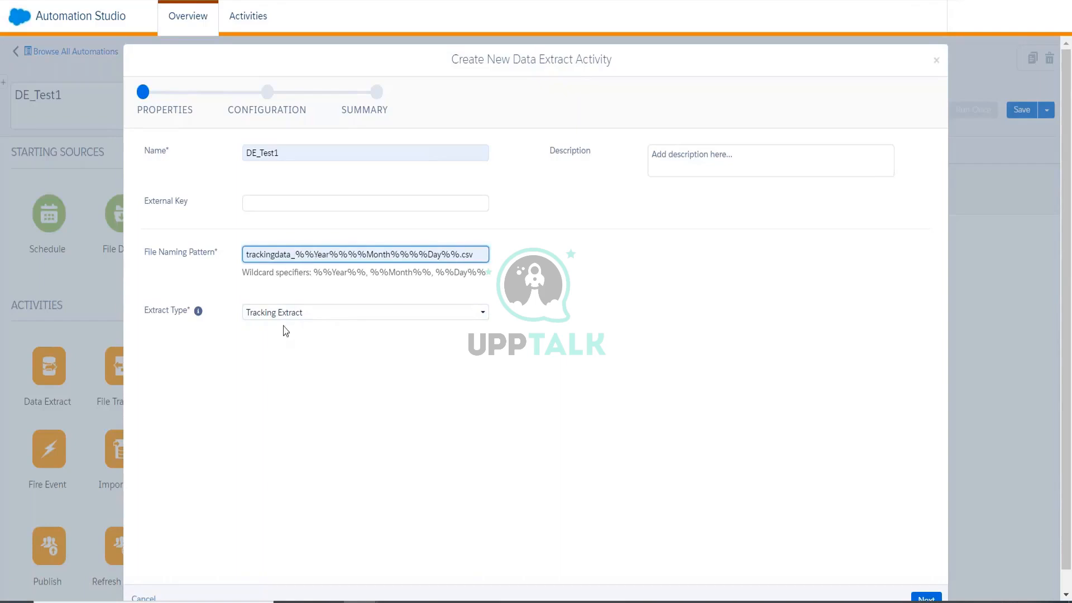
triple_click(360, 254)
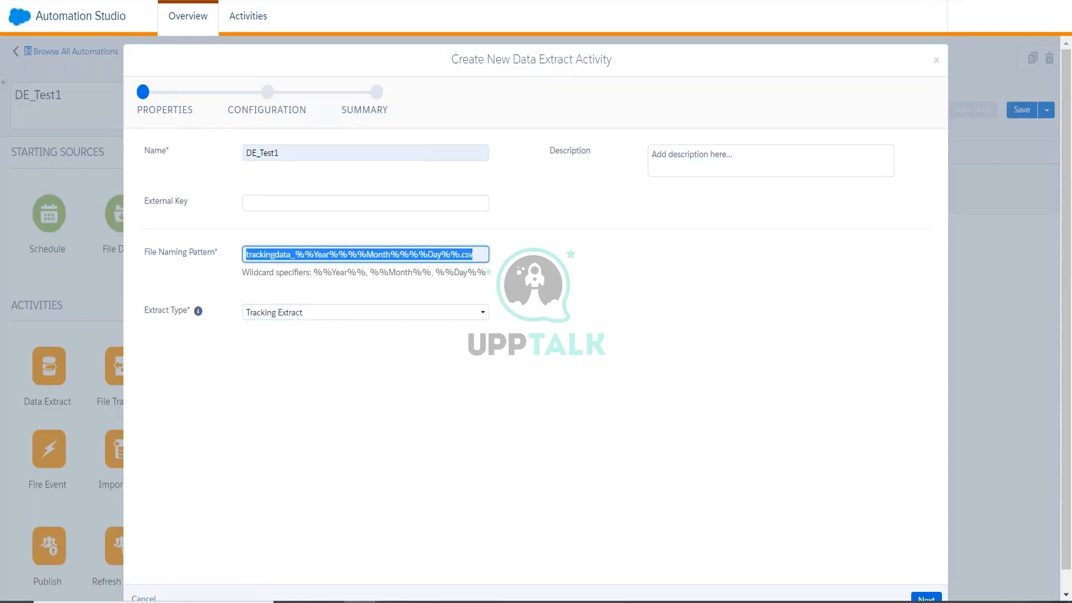
left_click(384, 380)
scroll(977, 505, "down", 2)
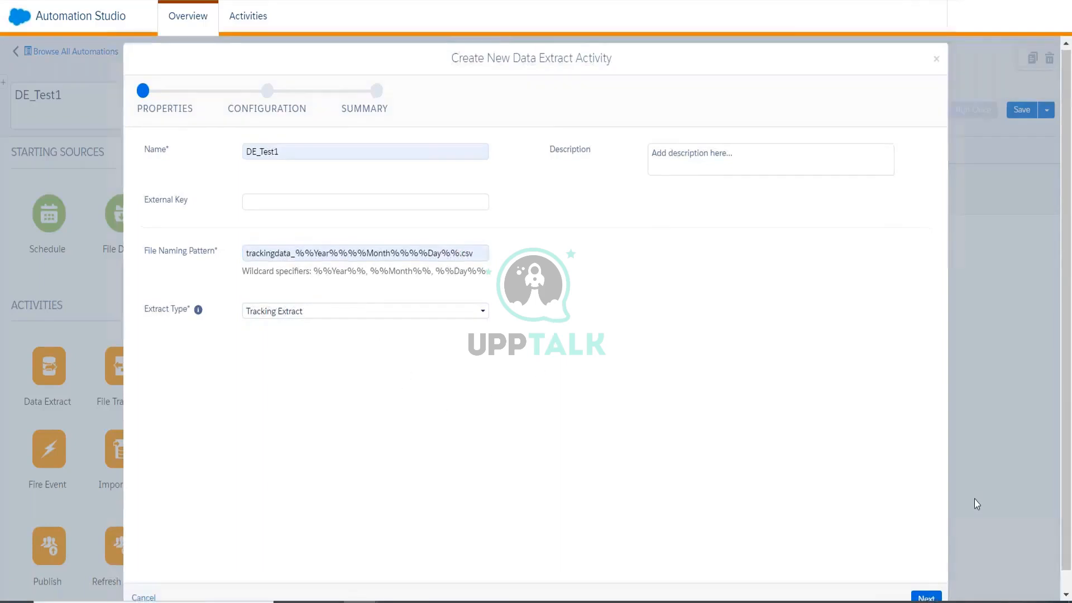
left_click(927, 579)
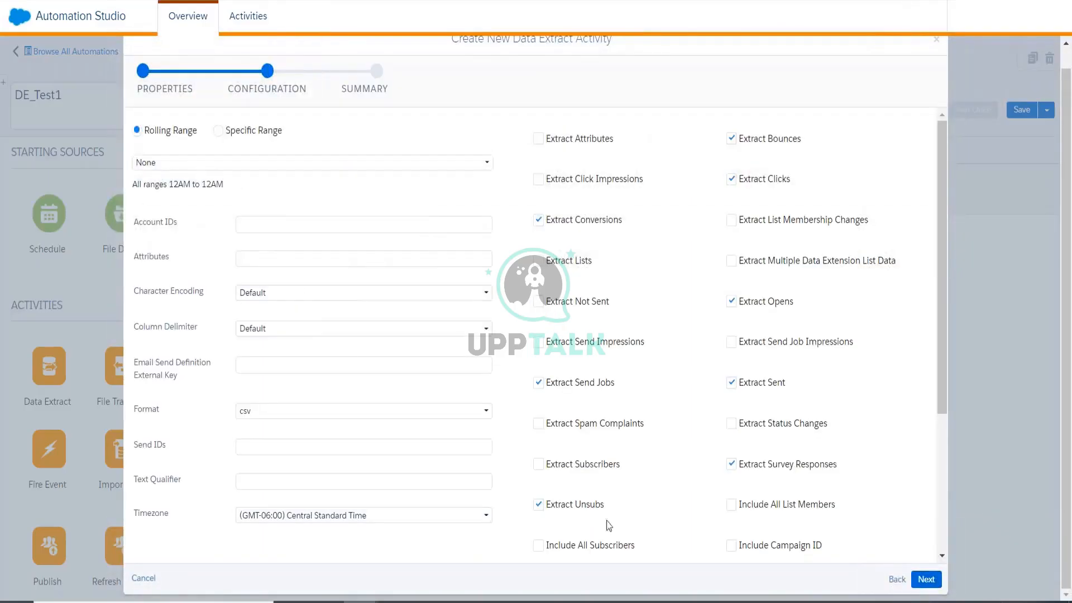
Set the rolling range to 7 days and paste the account's MID into Account IDs.
left_click(244, 163)
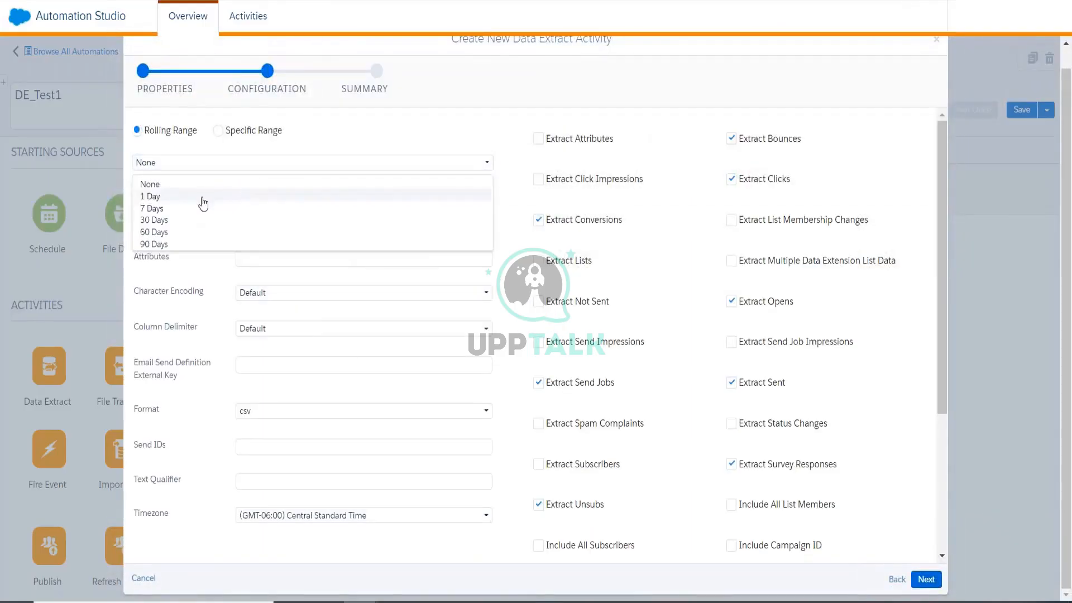
left_click(201, 206)
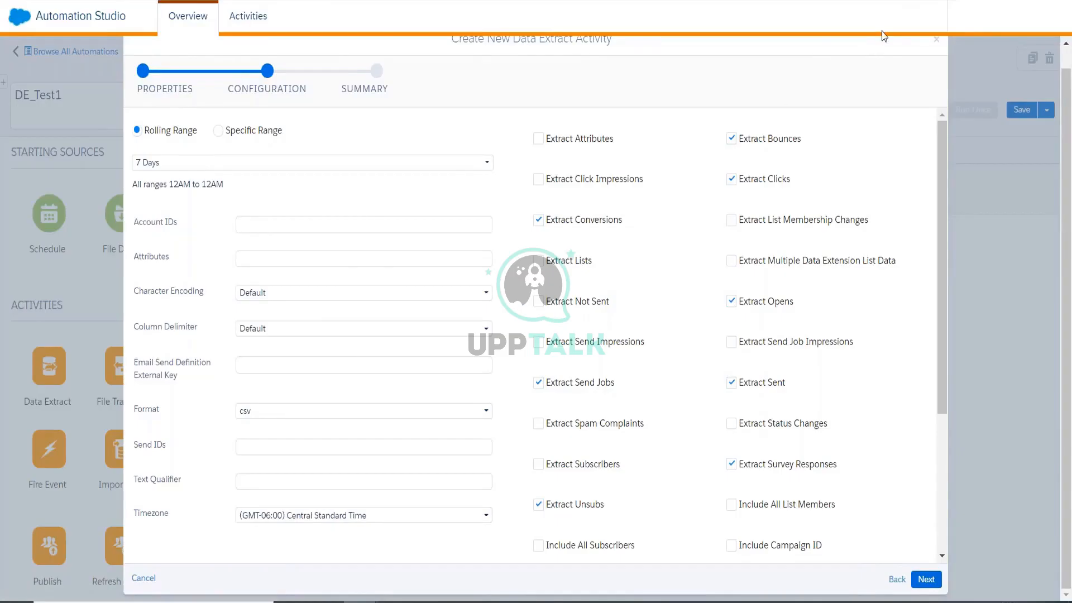
mouse_move(886, 32)
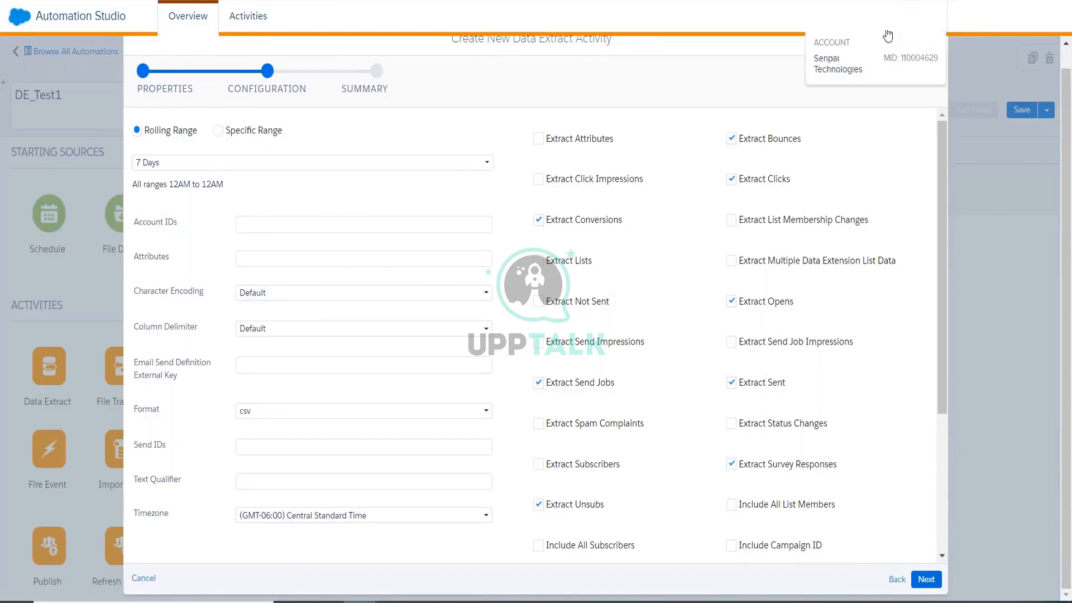
double_click(920, 57)
key("ctrl+c")
left_click(308, 224)
key("ctrl+v")
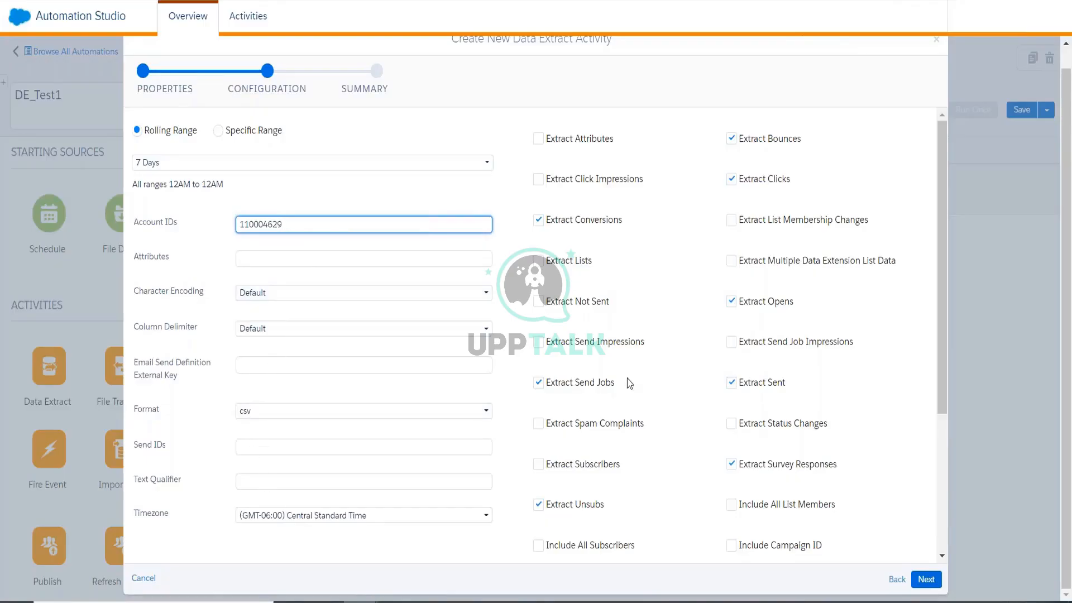
Include unique clicks and opens, finish the DE_Test1 extract, and save the automation.
scroll(629, 383, "down", 4)
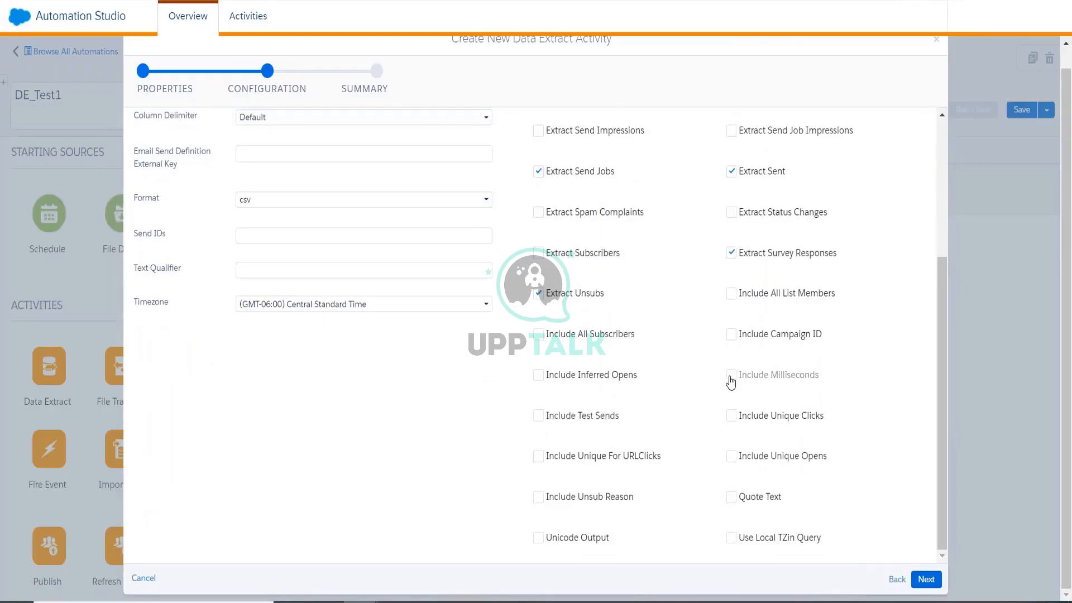
left_click(731, 415)
left_click(731, 456)
scroll(656, 324, "up", 5)
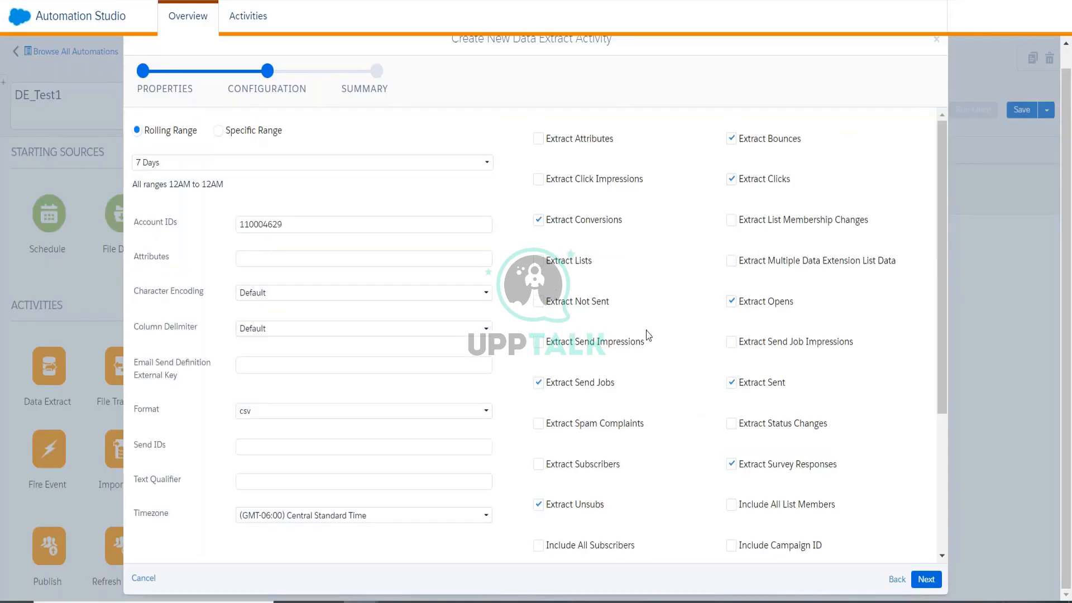
scroll(755, 347, "down", 1)
scroll(754, 347, "down", 5)
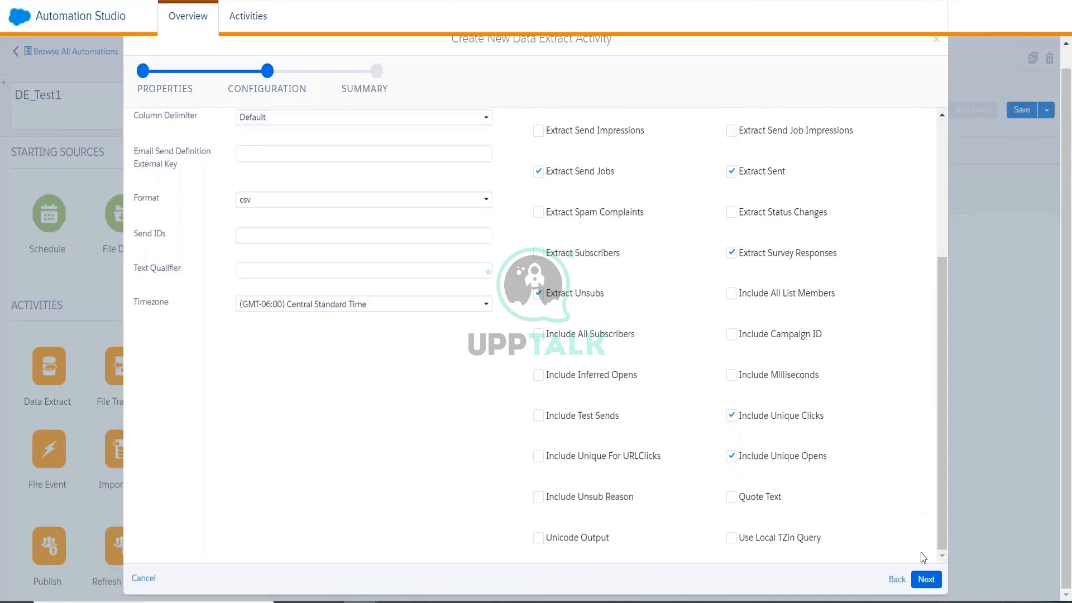
left_click(925, 579)
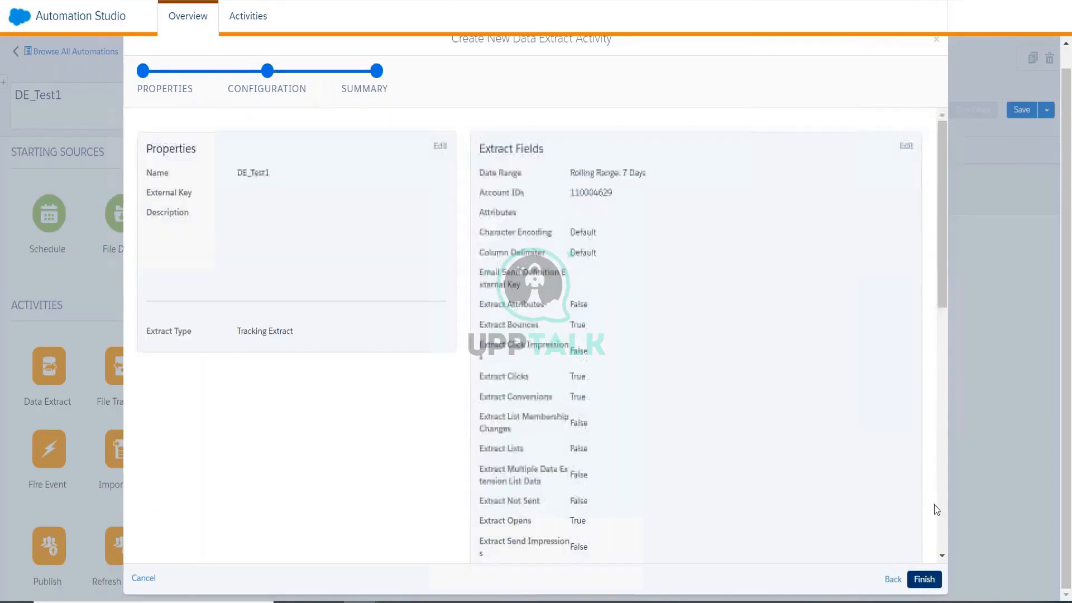
left_click(924, 579)
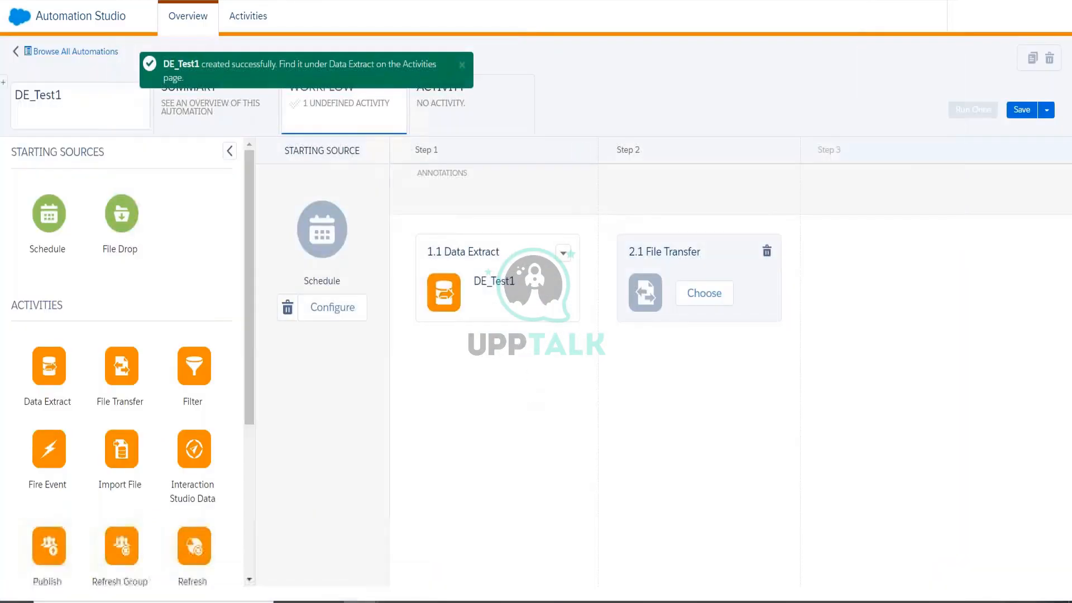
left_click(1021, 110)
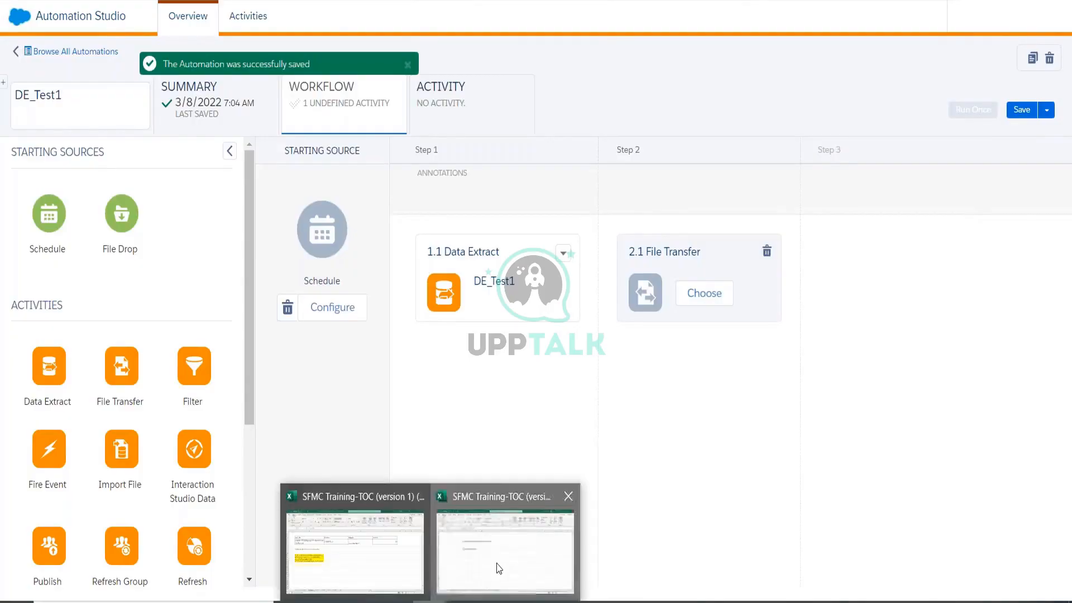
left_click(495, 564)
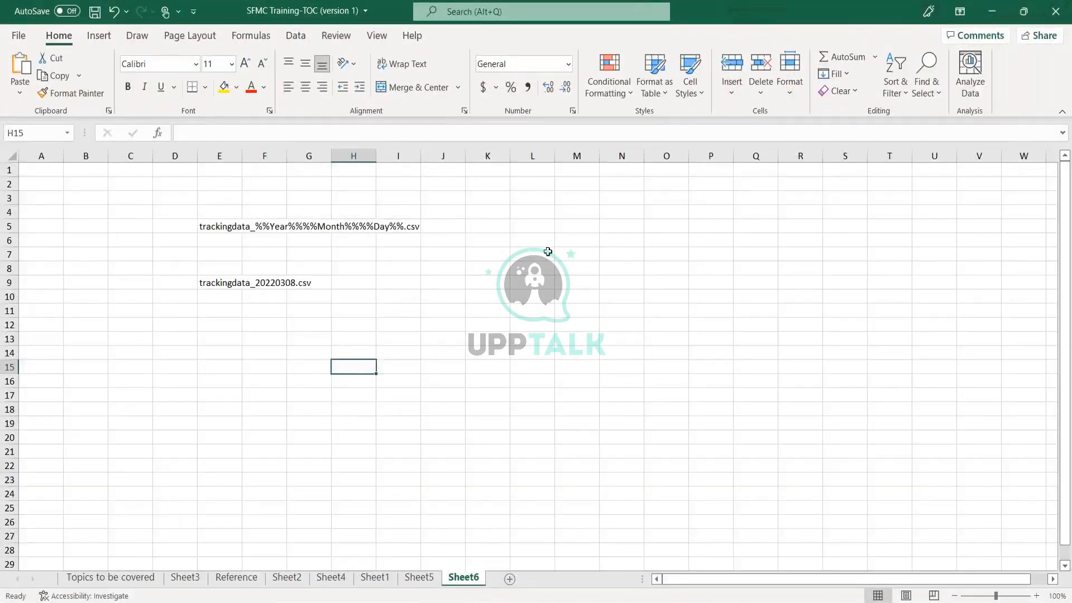
Label cell M10 as MC (first typed as Marketing) and Q10 as FTP.
left_click(557, 293)
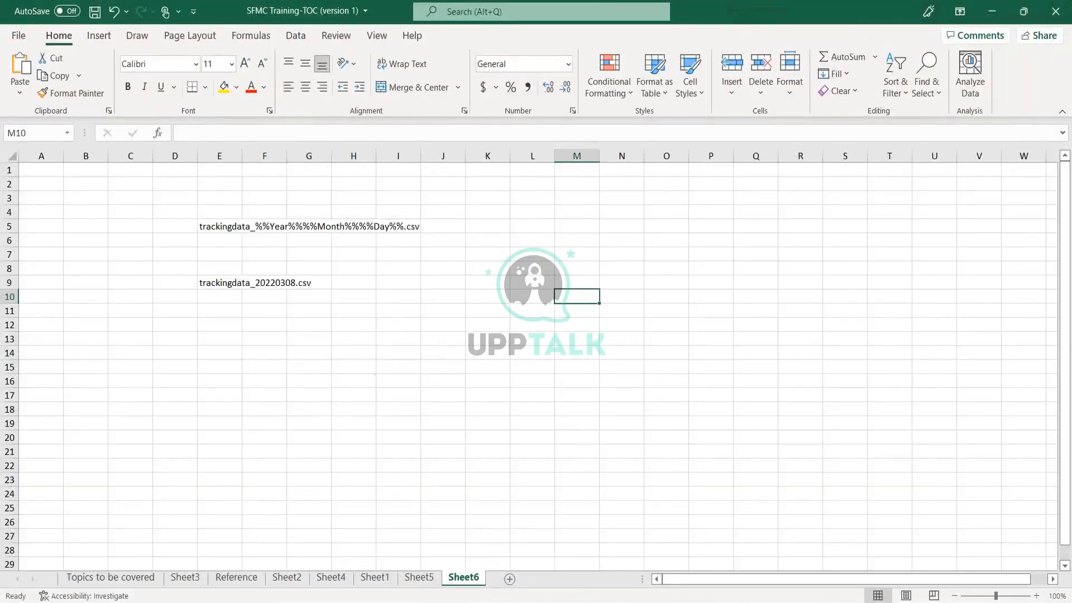
type("Marketing")
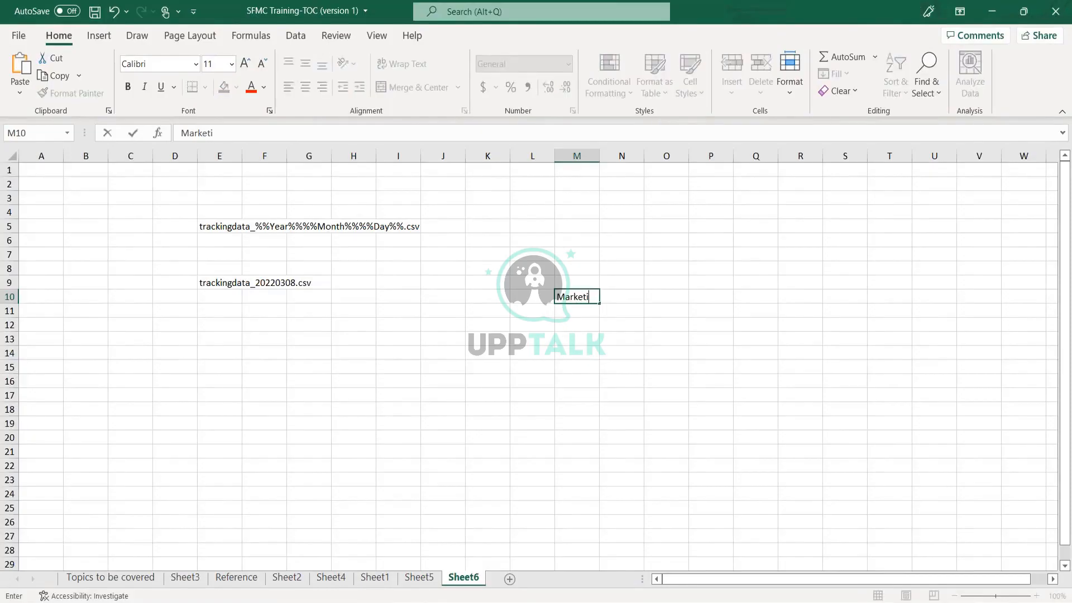
key("Return")
key("Up")
key("Right")
key("Right")
key("Right")
key("Right")
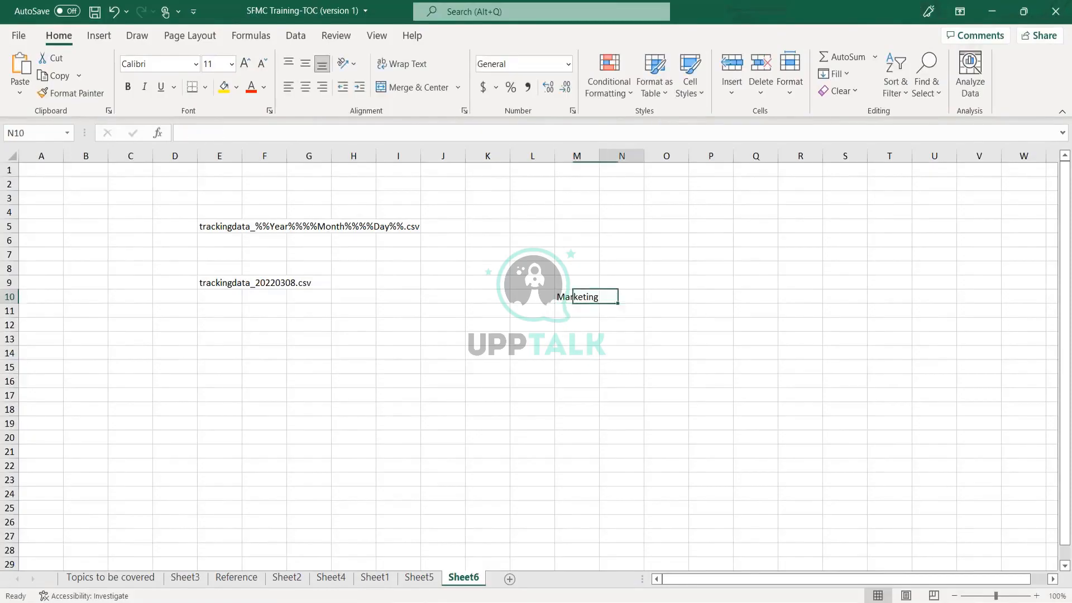
type("FTP")
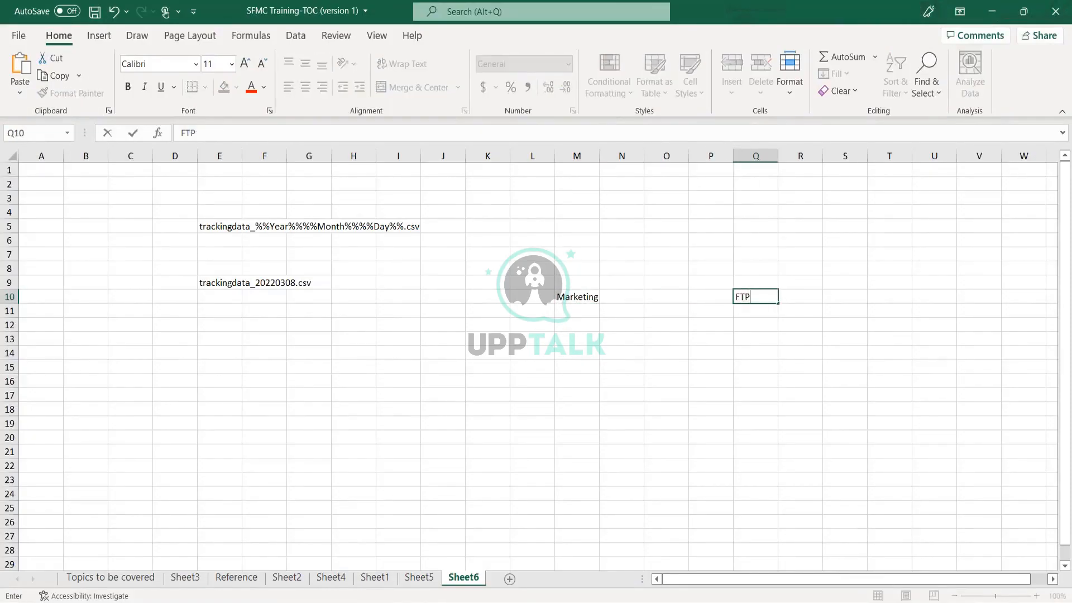
key("Return")
key("Up")
left_click(575, 293)
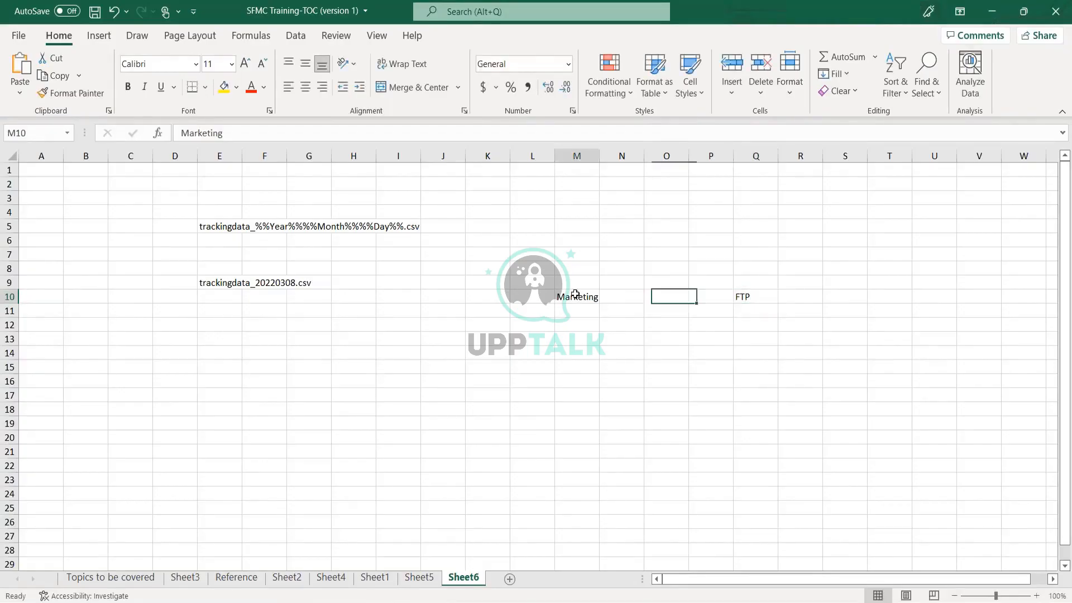
type("MC")
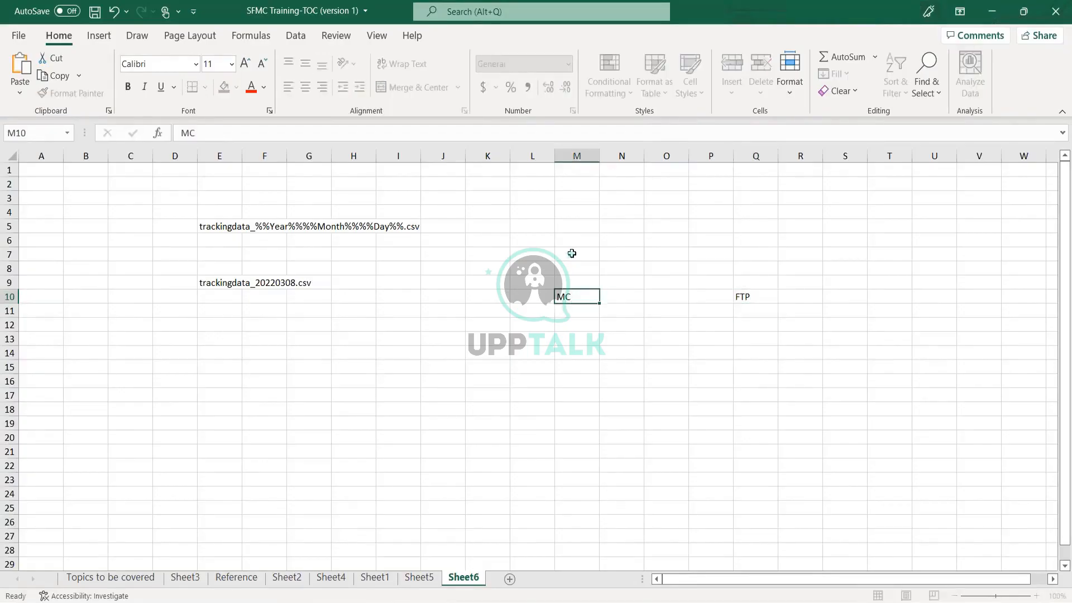
key("Return")
key("Up")
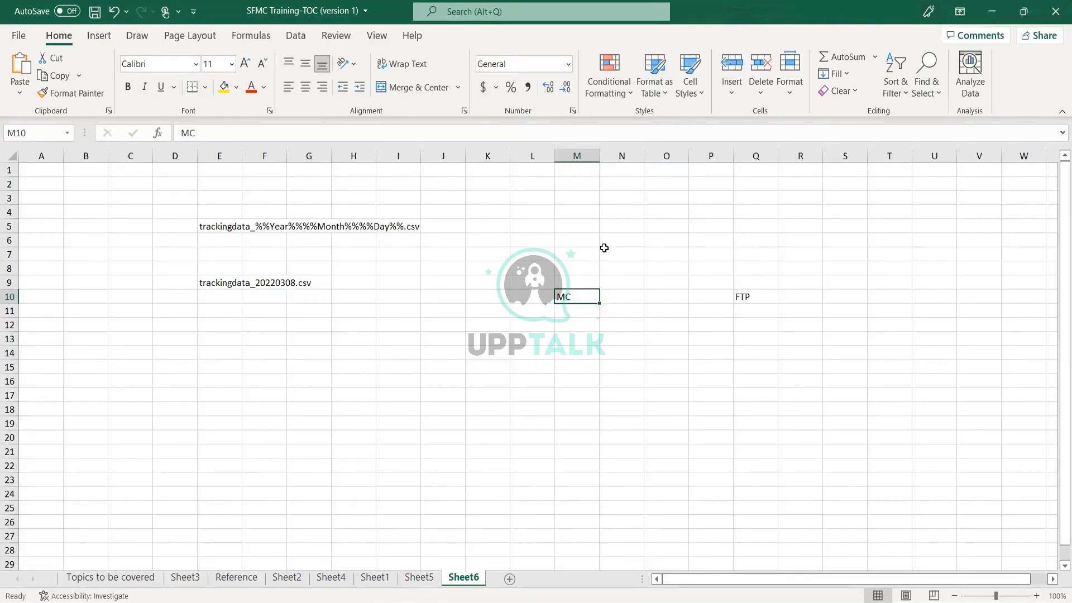
left_click(757, 296)
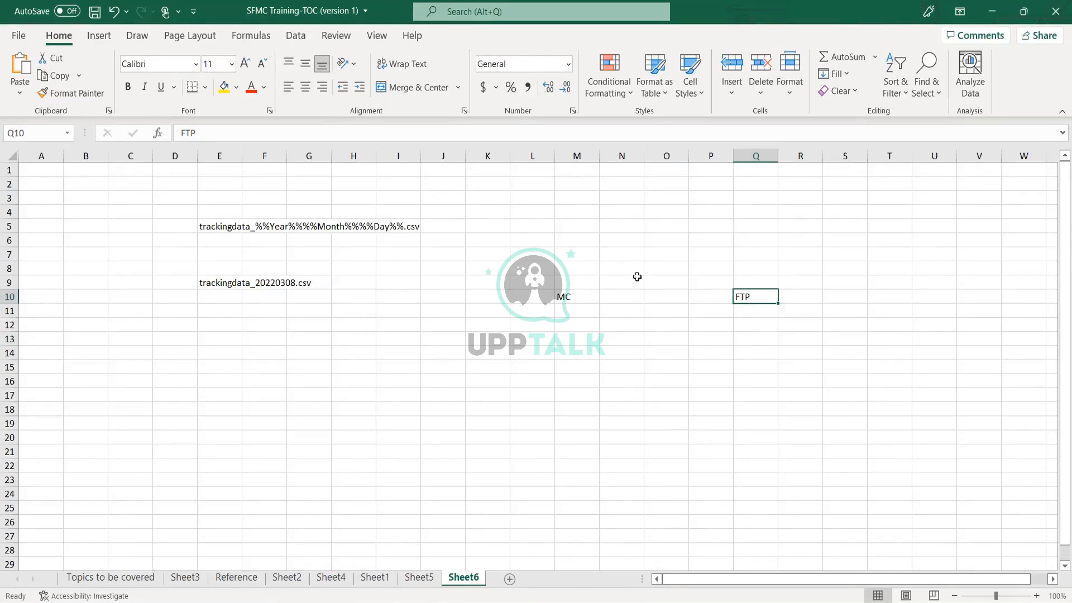
Enter Safehouse in O5 and merge and centre it across N5:P5.
left_click(646, 227)
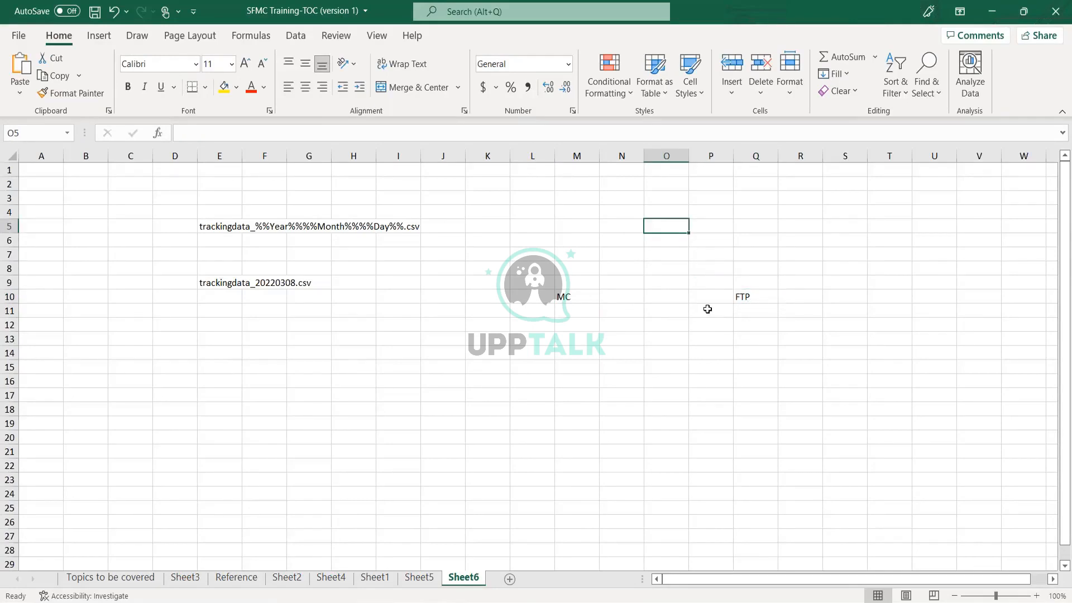
type("Sa")
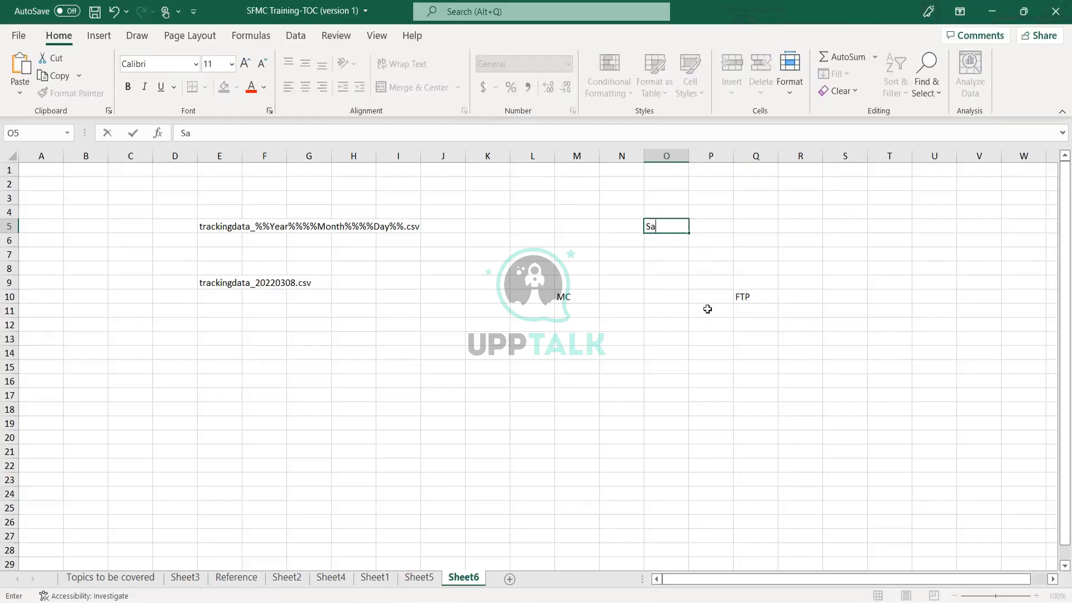
type("fehouse")
key("Return")
key("Up")
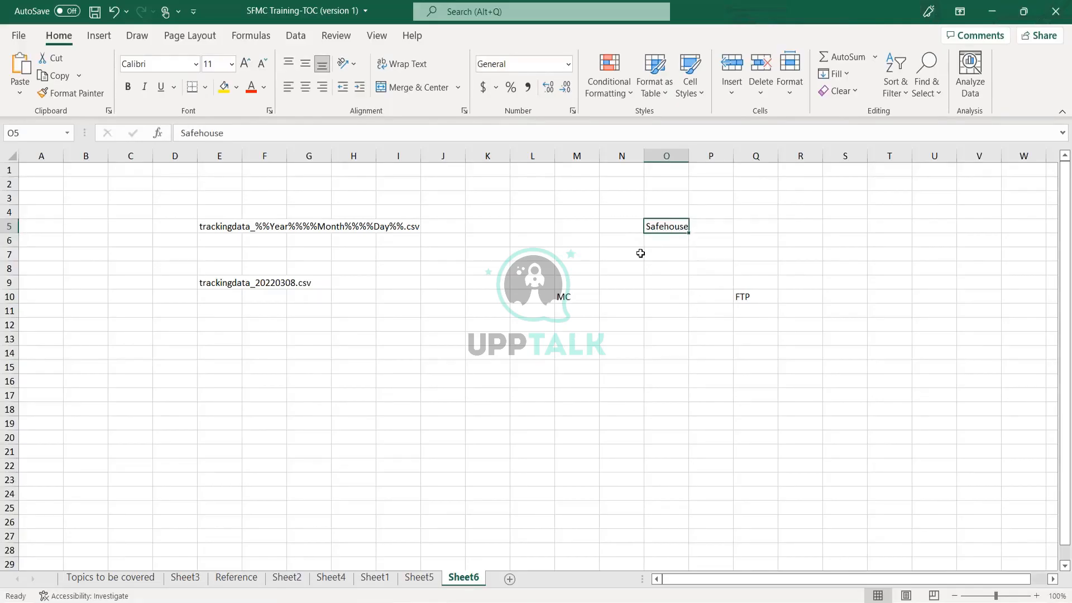
left_click_drag(634, 229, 720, 229)
left_click(421, 89)
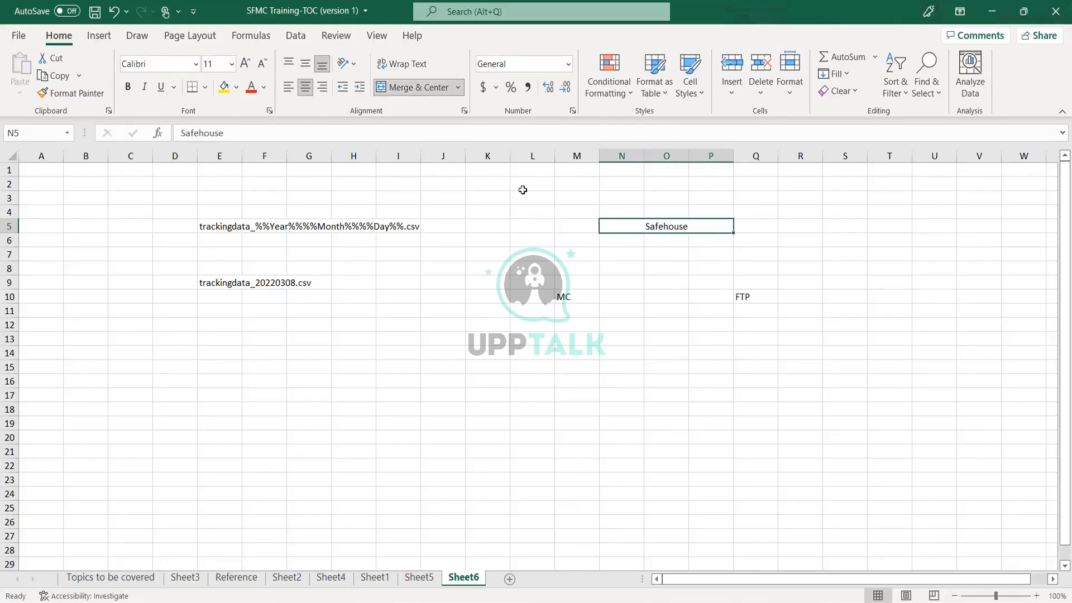
left_click(672, 282)
left_click(667, 230)
Point out the MC, Safehouse and FTP cells in the flow sketch.
left_click(579, 301)
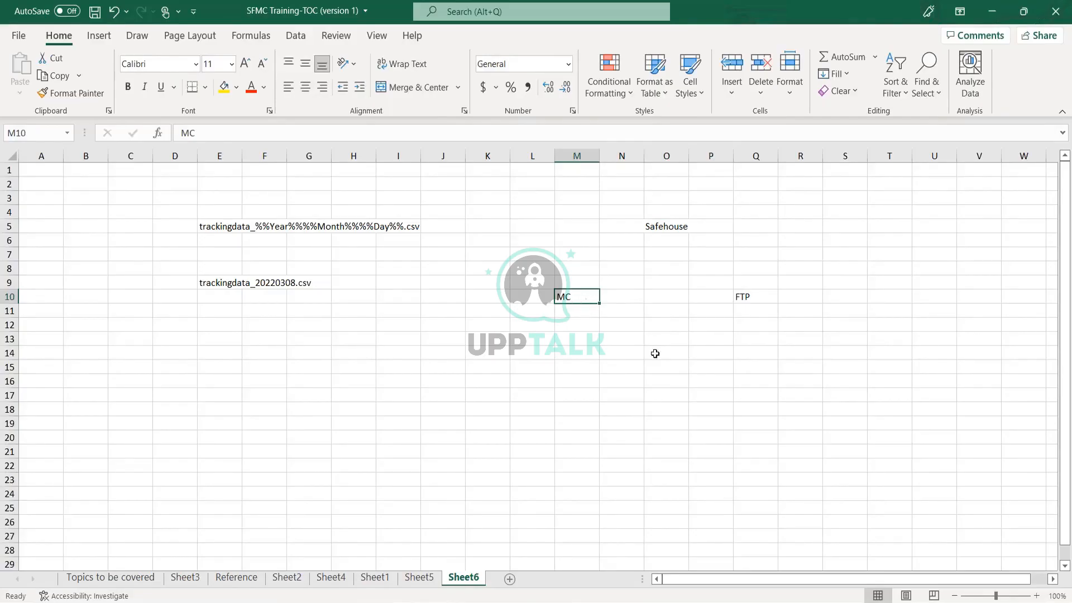
left_click(678, 234)
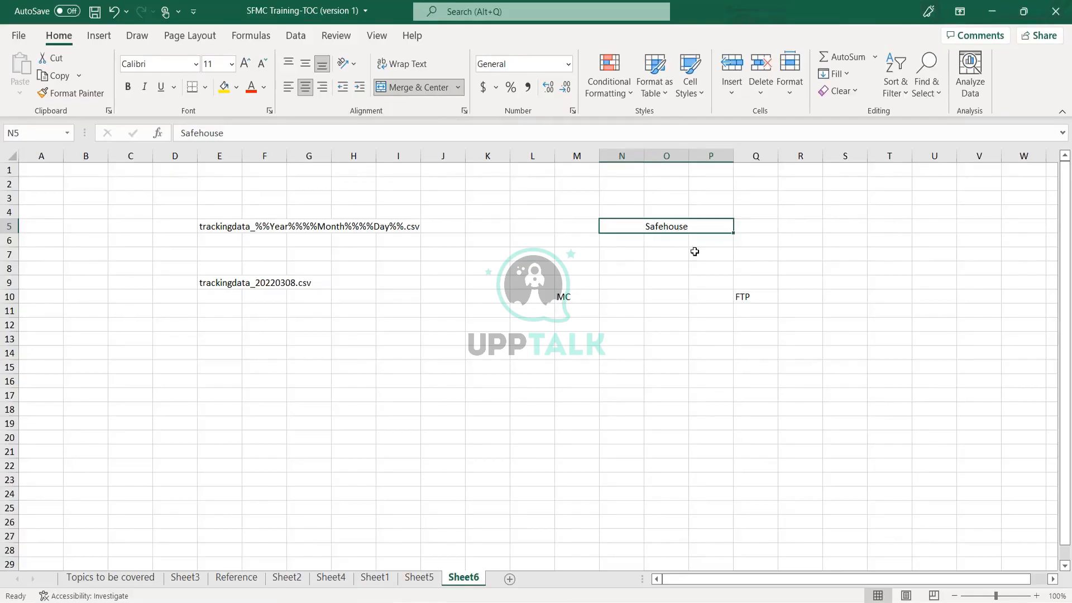
left_click(762, 303)
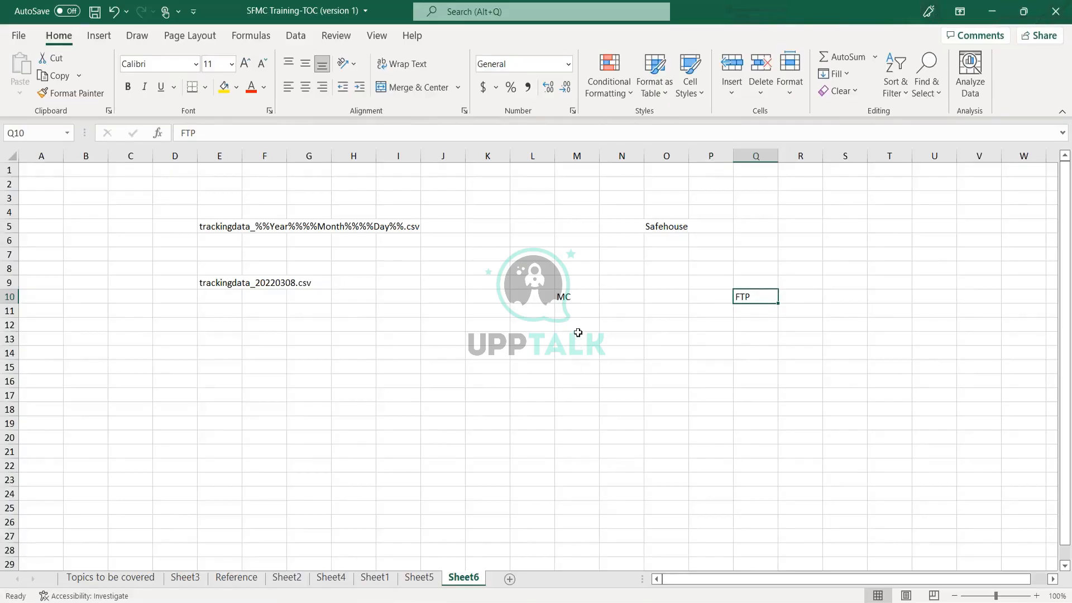
left_click(584, 297)
Replace MC in M10 with DataExtract and FTP in Q10 with FileTransfer.
type("DataExt")
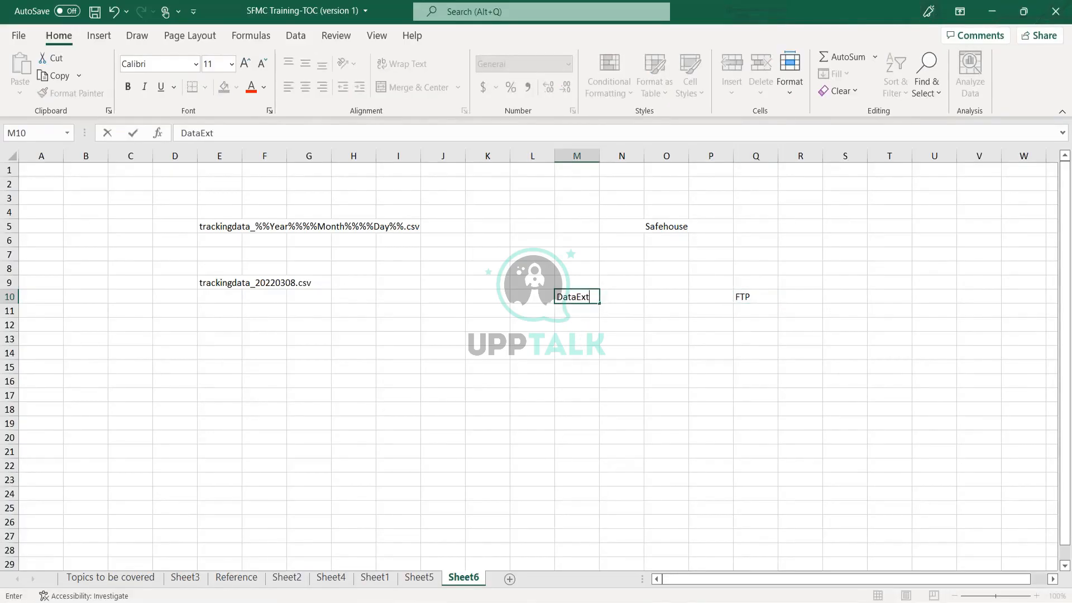
key("BackSpace")
key("BackSpace")
key("BackSpace")
type("ract")
key("Return")
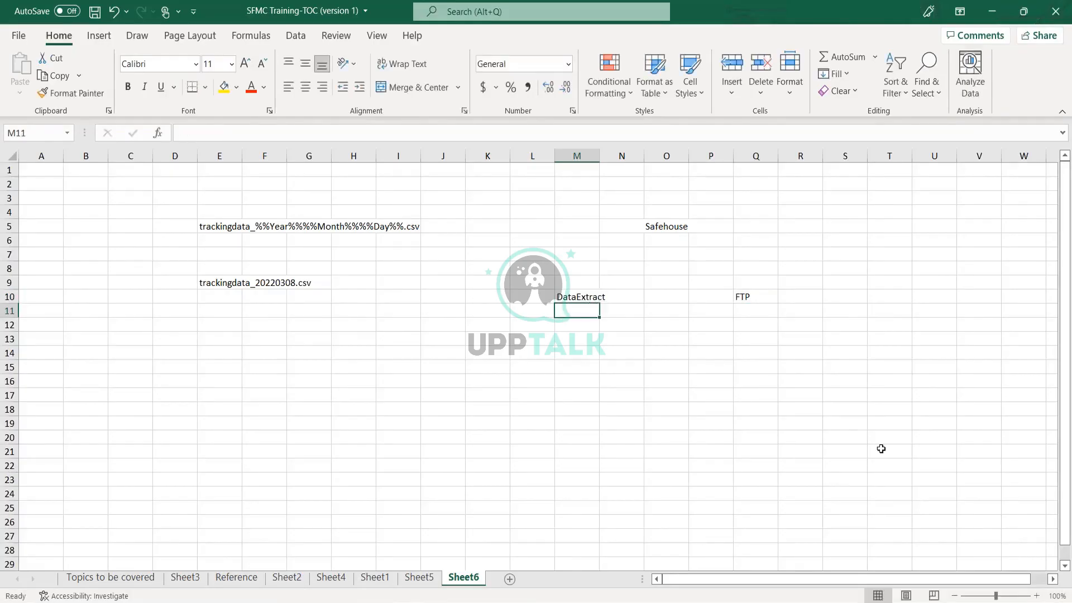
left_click(751, 299)
type("FileTr")
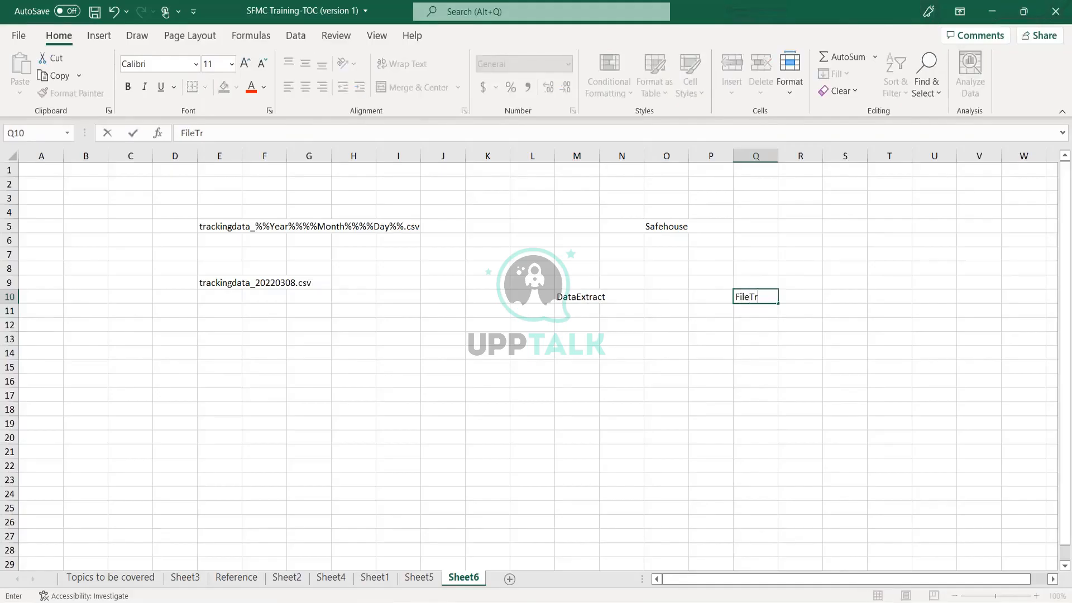
type("ansfer")
key("Return")
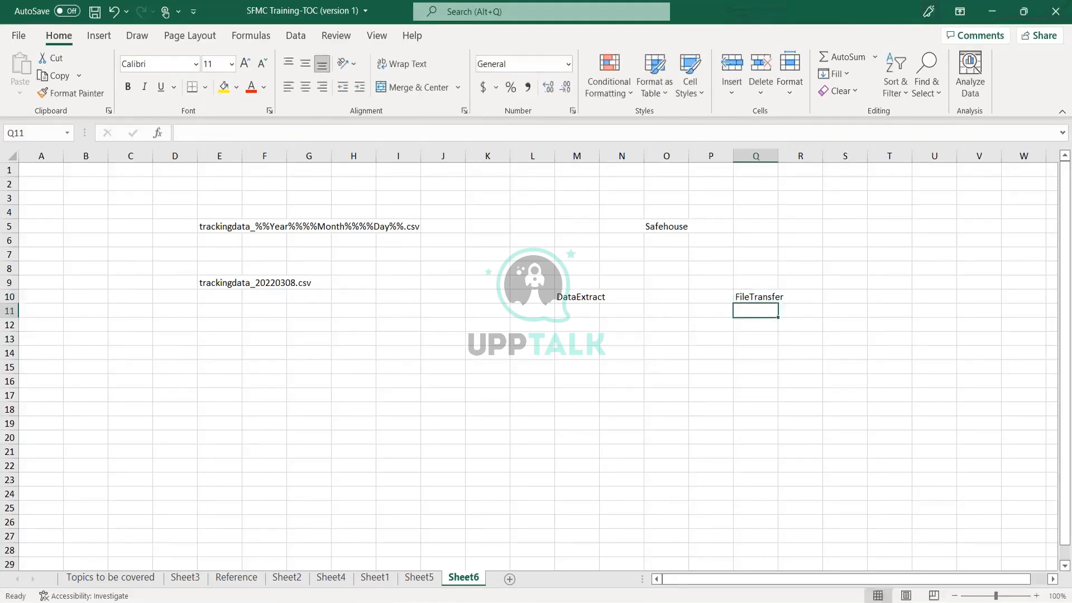
AutoFit columns Q and M, then walk through the FileTransfer, DataExtract and Safehouse cells.
double_click(778, 156)
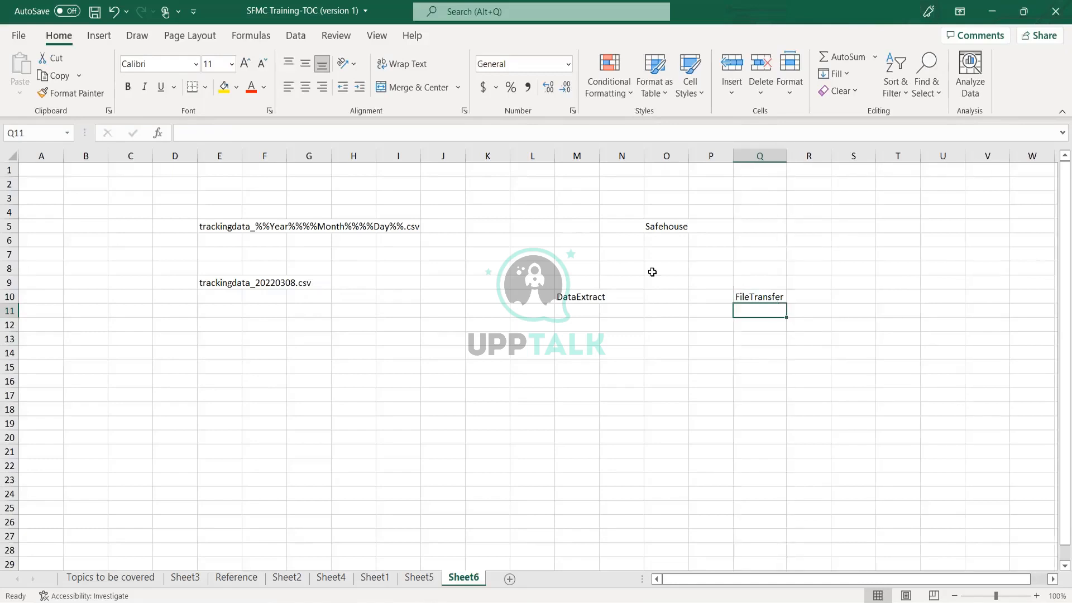
double_click(587, 296)
double_click(600, 156)
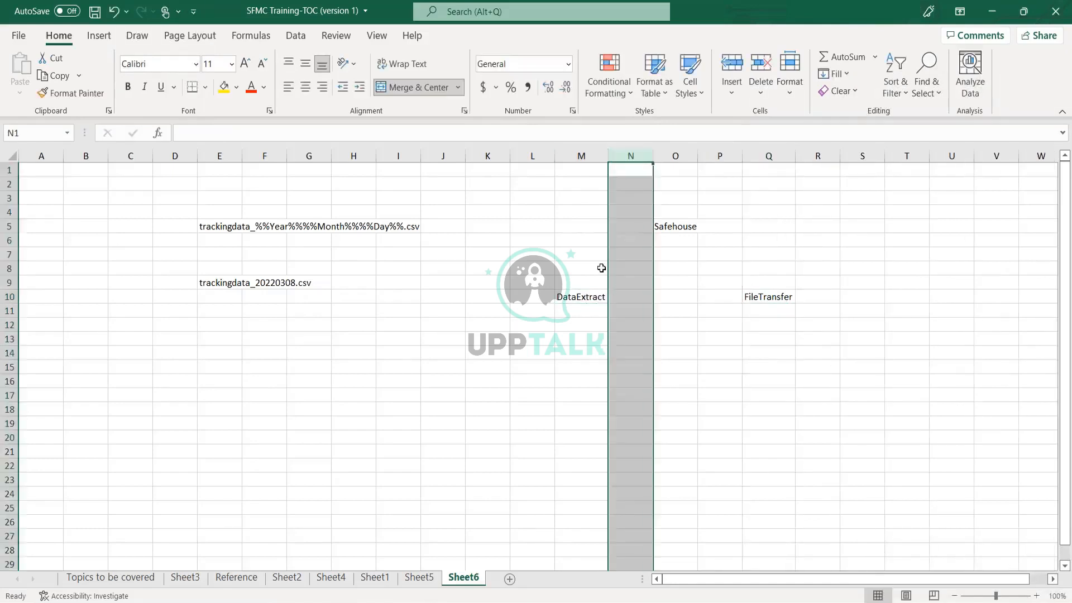
left_click(602, 341)
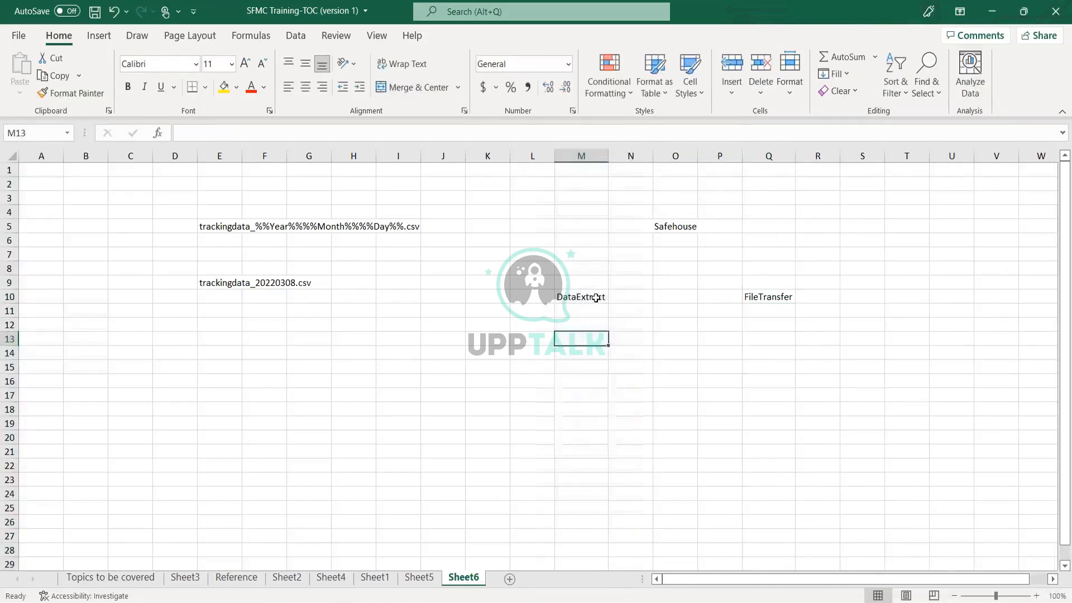
left_click(684, 213)
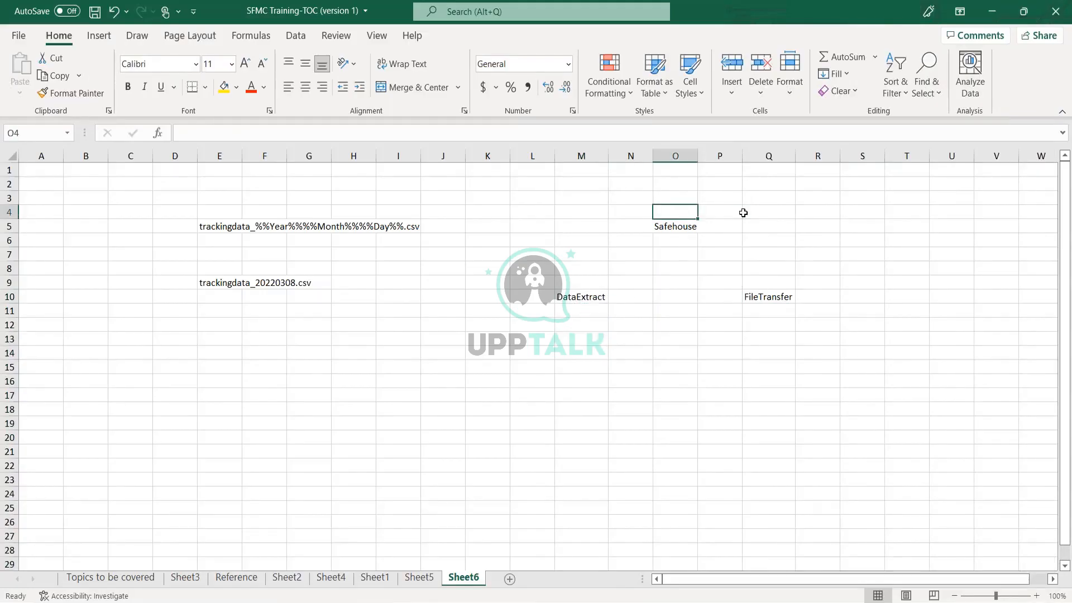
left_click(758, 302)
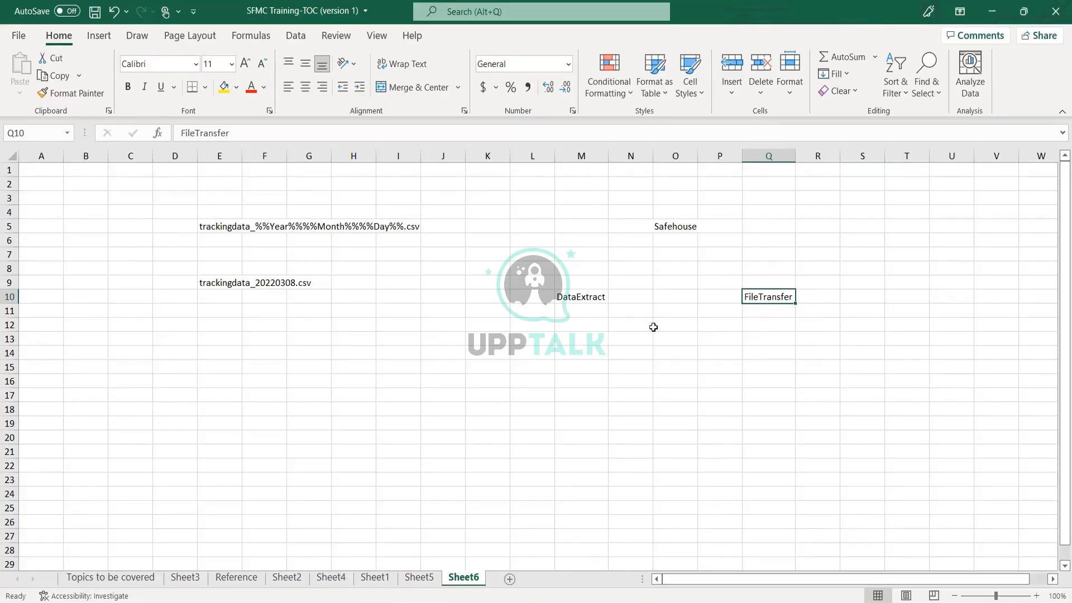
left_click(593, 300)
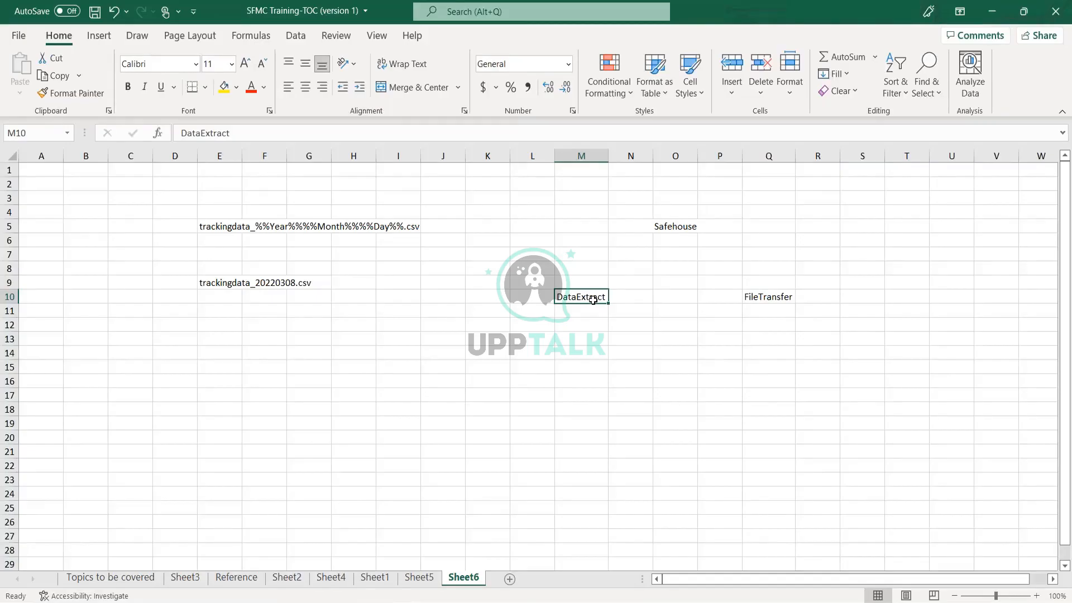
left_click(672, 224)
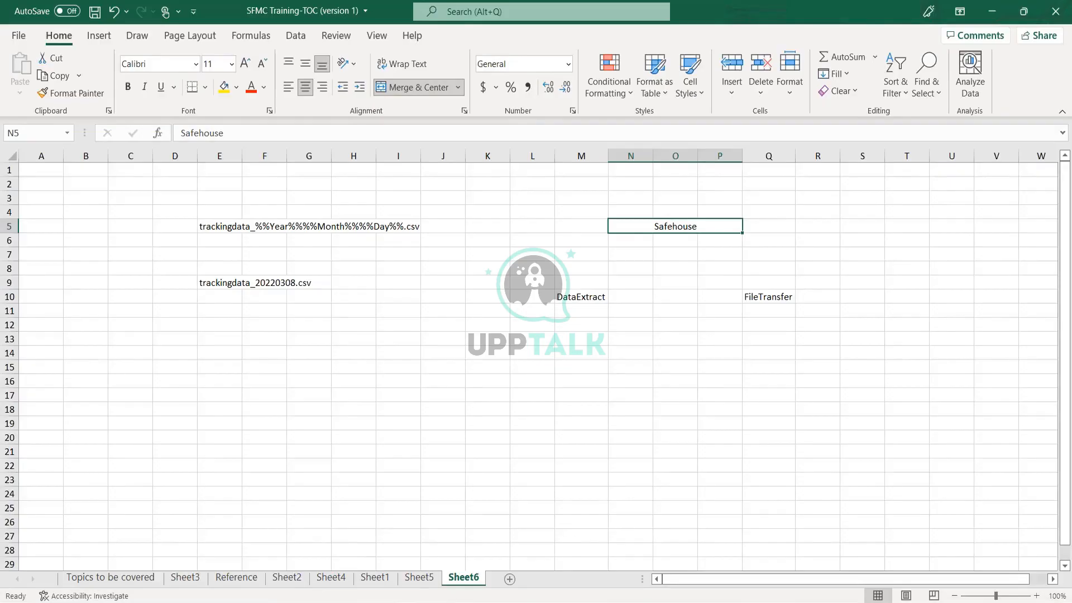
left_click(505, 600)
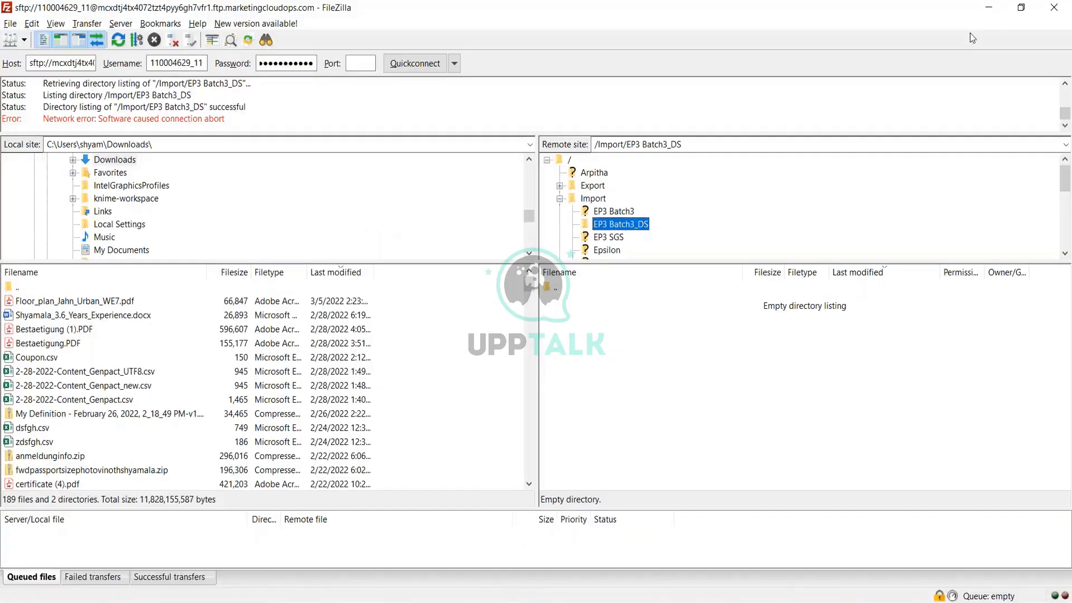
Minimize FileZilla to bring the Excel Sheet6 flow sketch back.
left_click(985, 12)
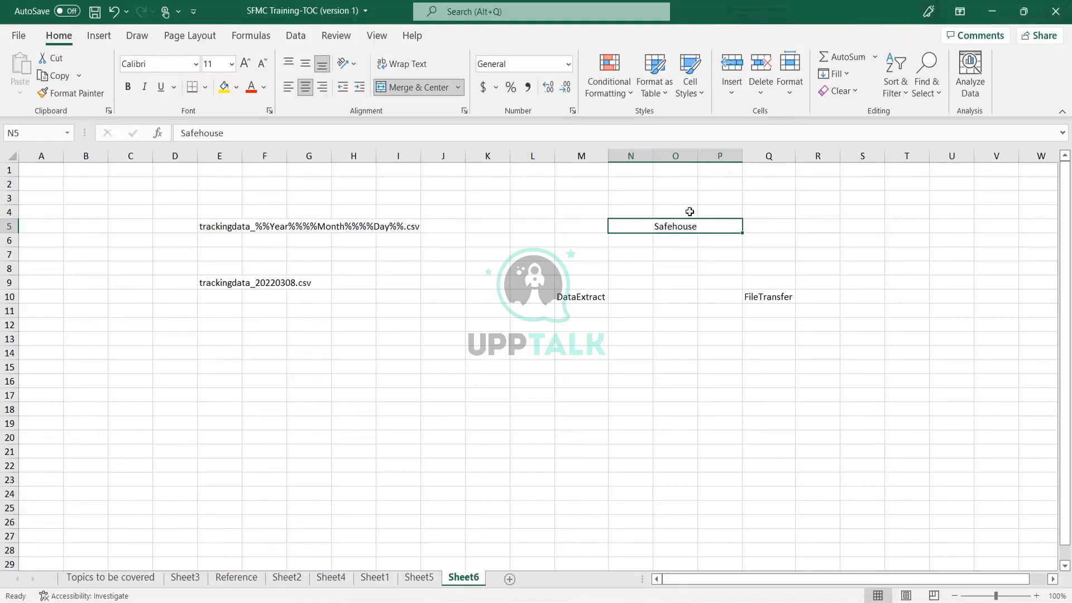
left_click(582, 296)
left_click(656, 228)
left_click(758, 301)
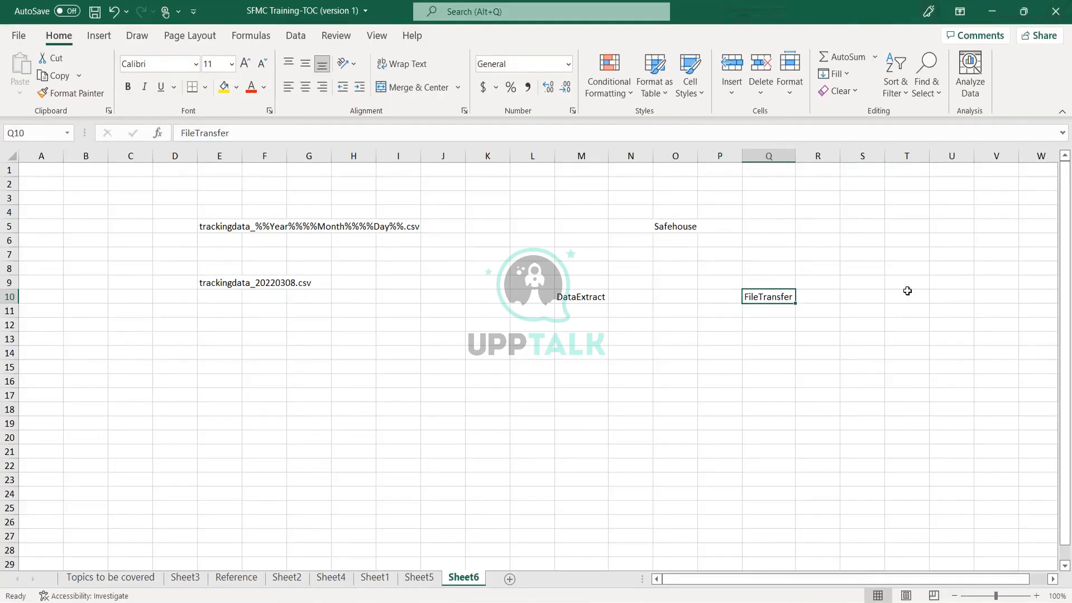
left_click_drag(579, 211, 768, 306)
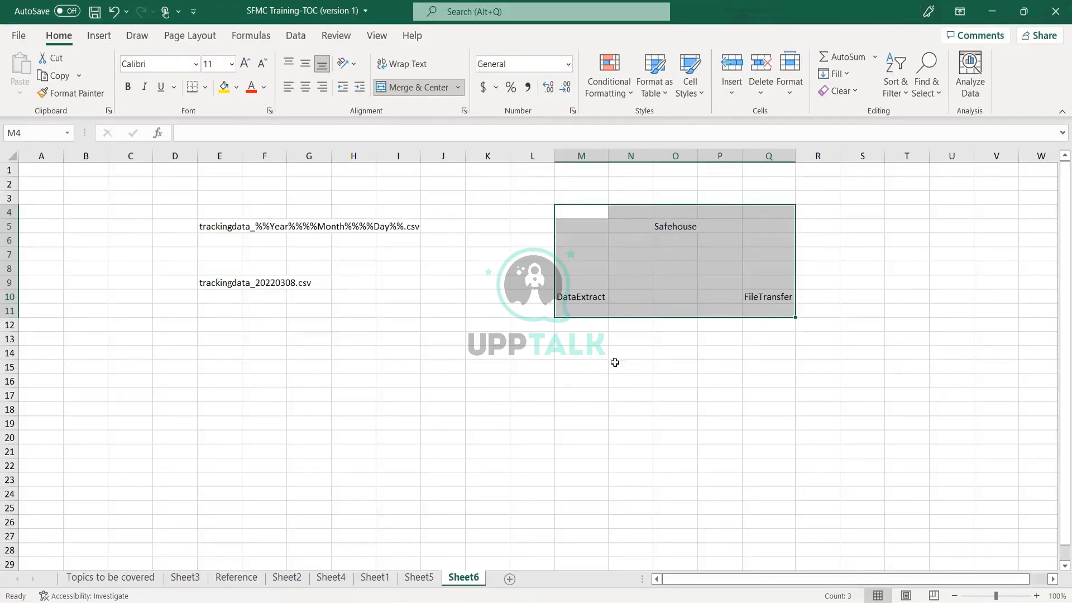
left_click(581, 297)
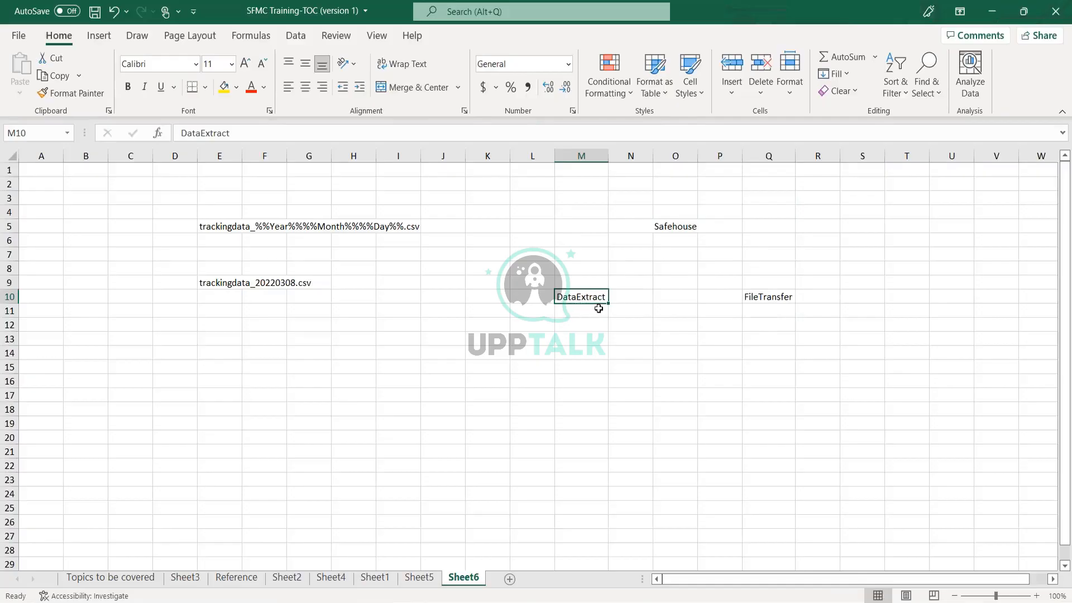
left_click(675, 227)
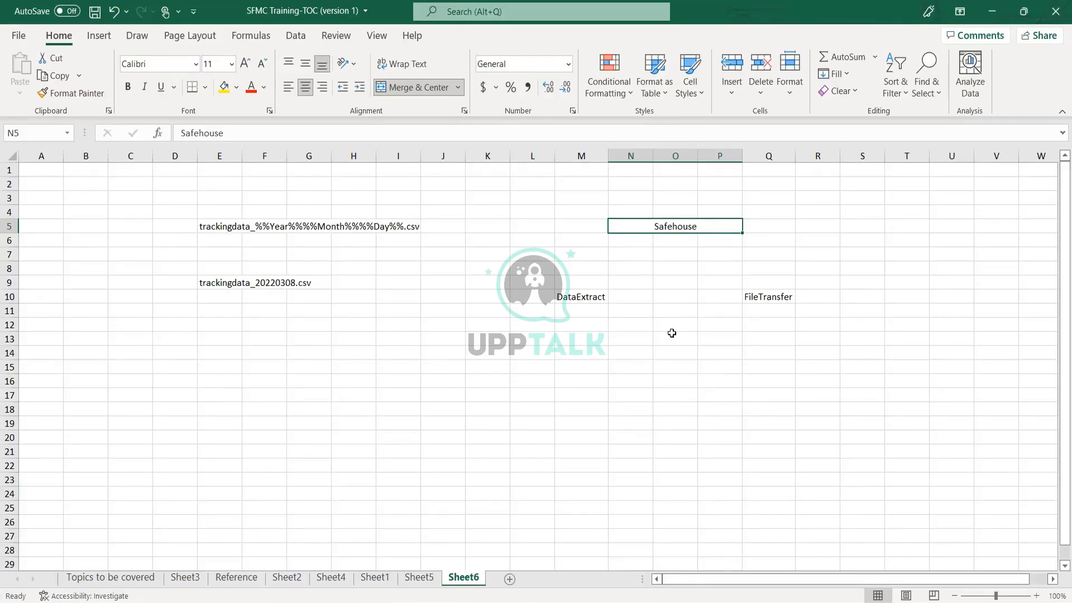
Deselect the Safehouse cell and switch to the Automation Studio Chrome window.
left_click(769, 228)
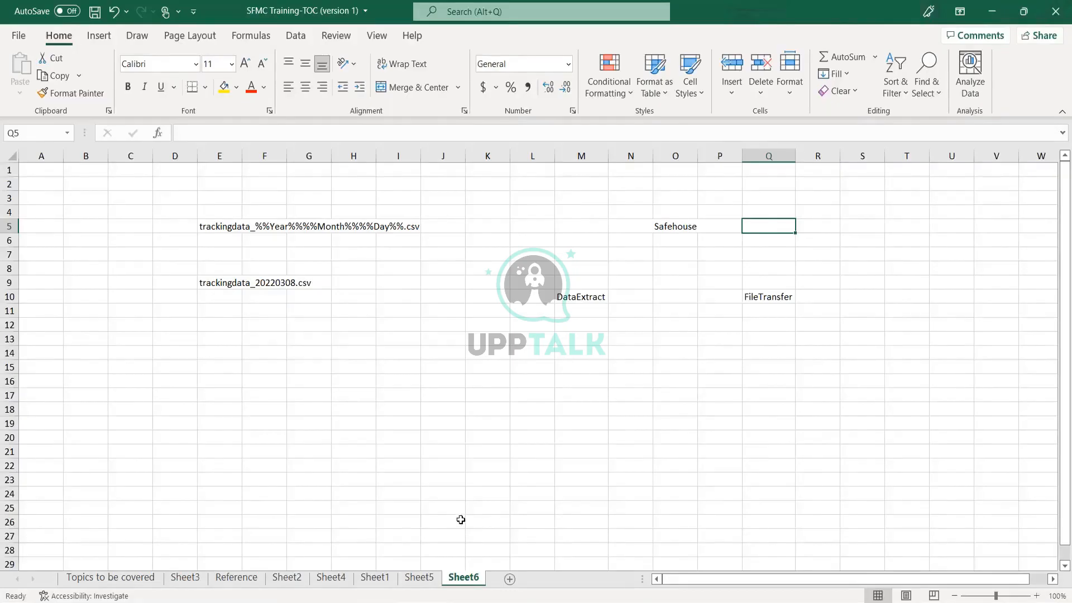
left_click(361, 602)
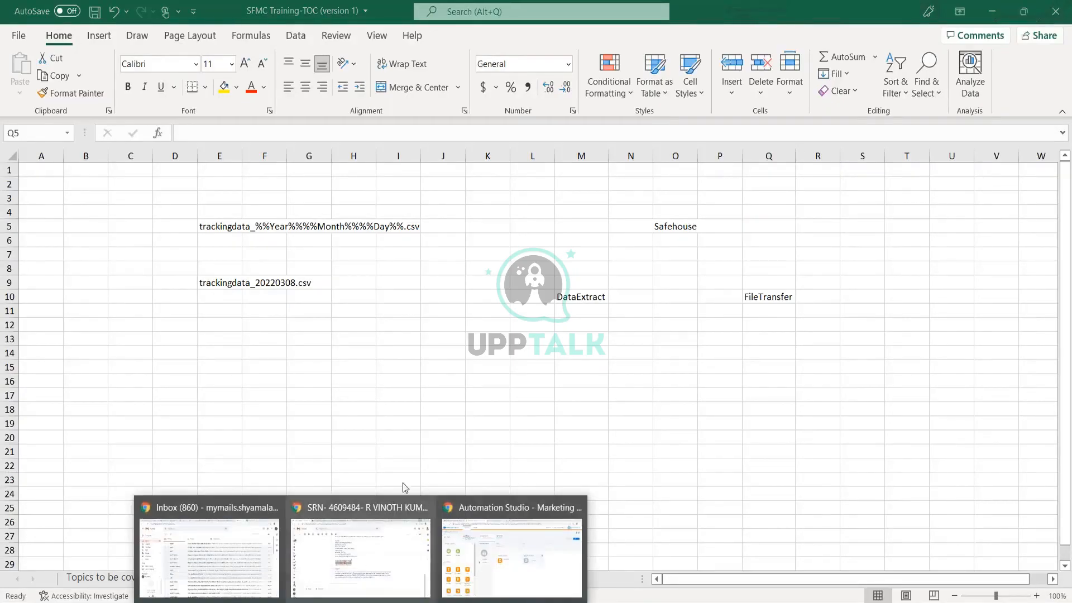
left_click(499, 538)
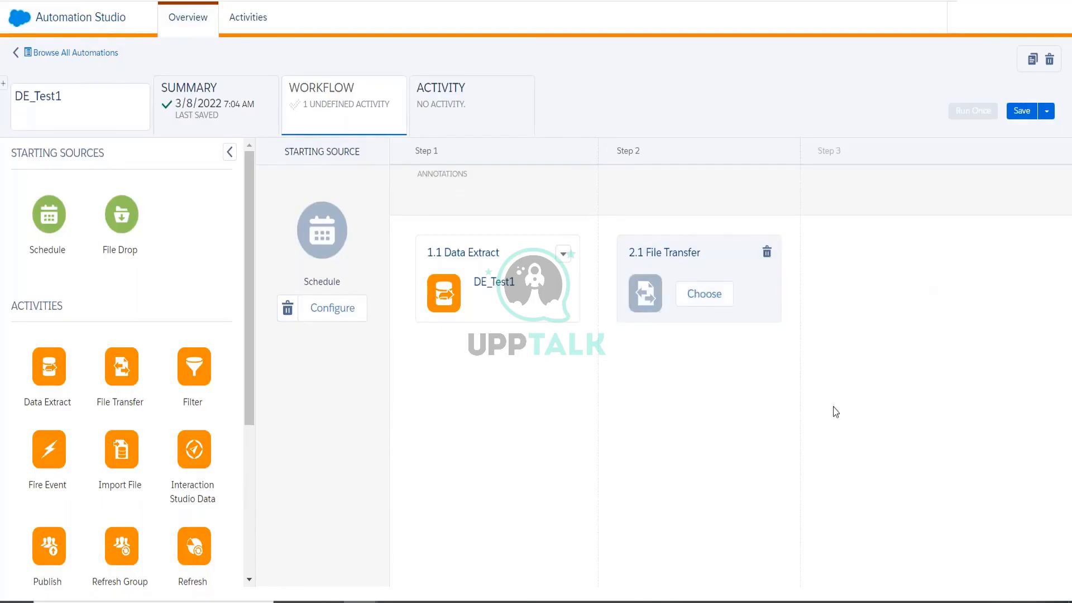
Create a new File Transfer activity for Step 2 named FT_test1.
left_click(715, 299)
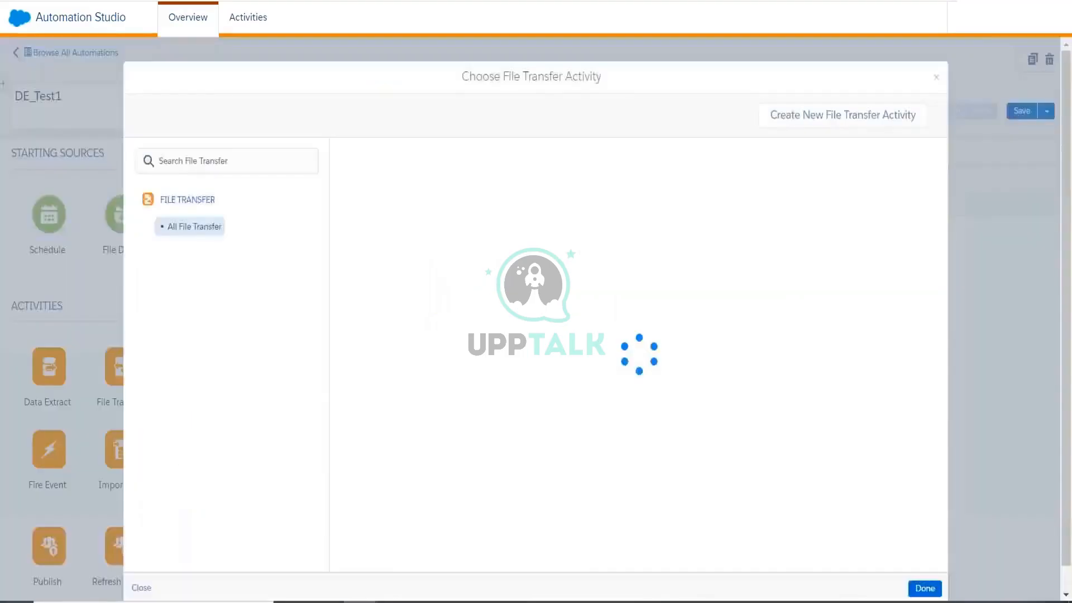
left_click(843, 115)
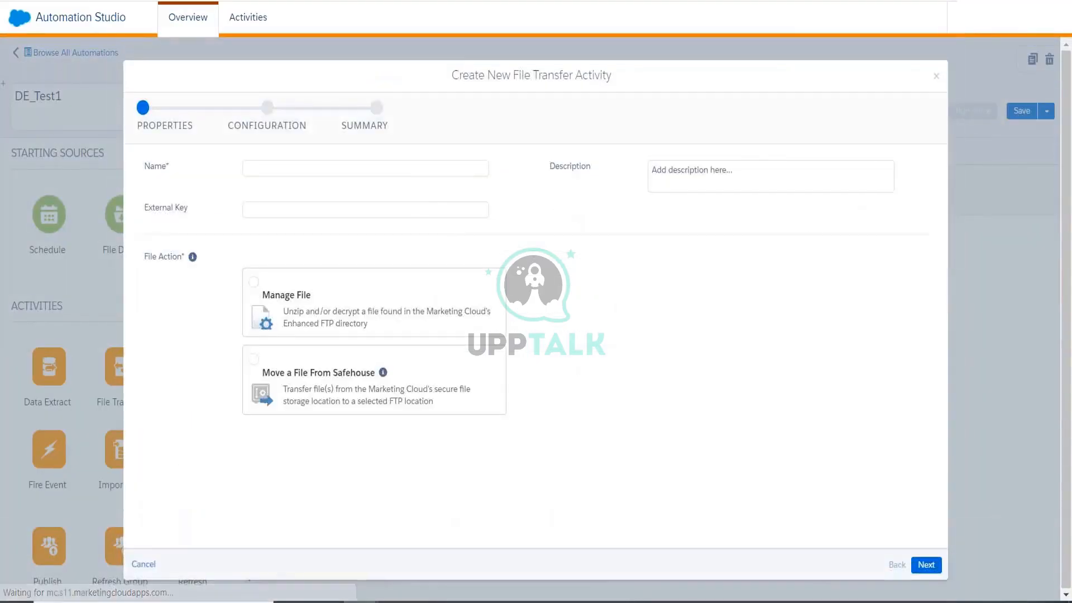
left_click(402, 171)
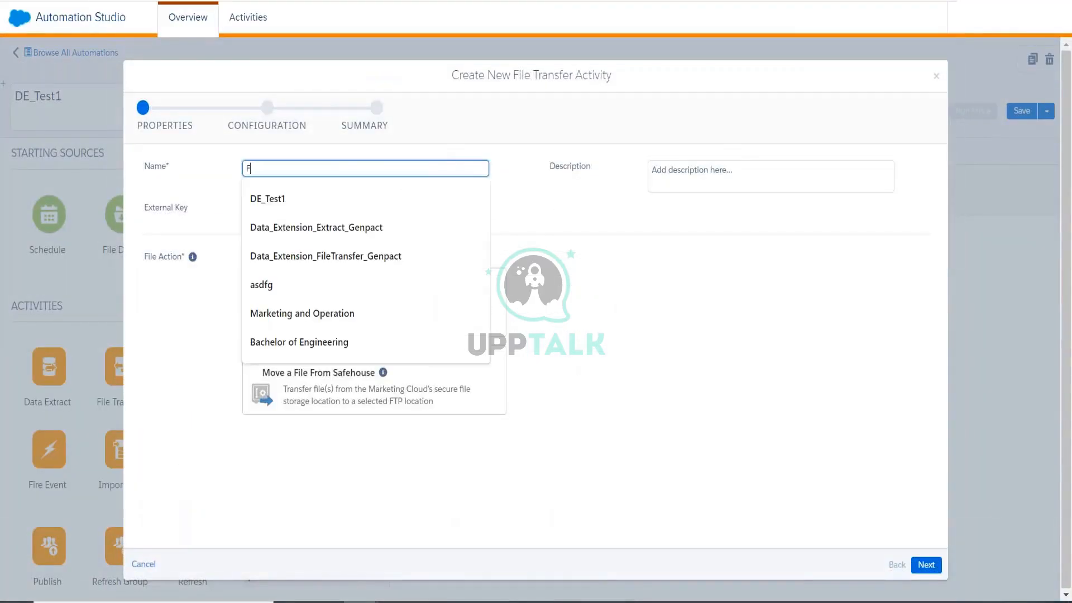
type("FT_")
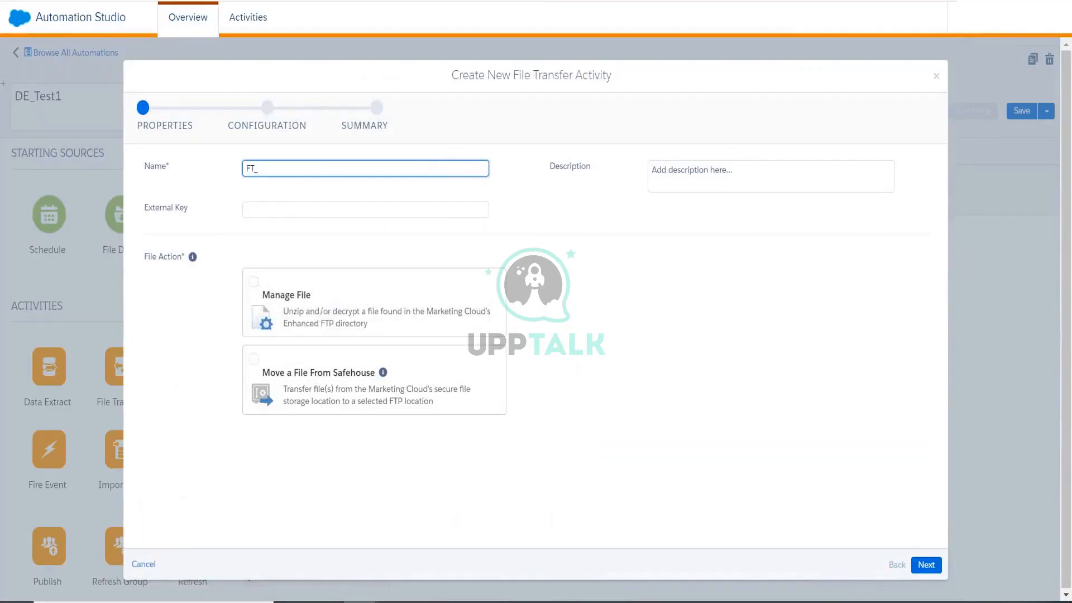
type("test1")
left_click(703, 450)
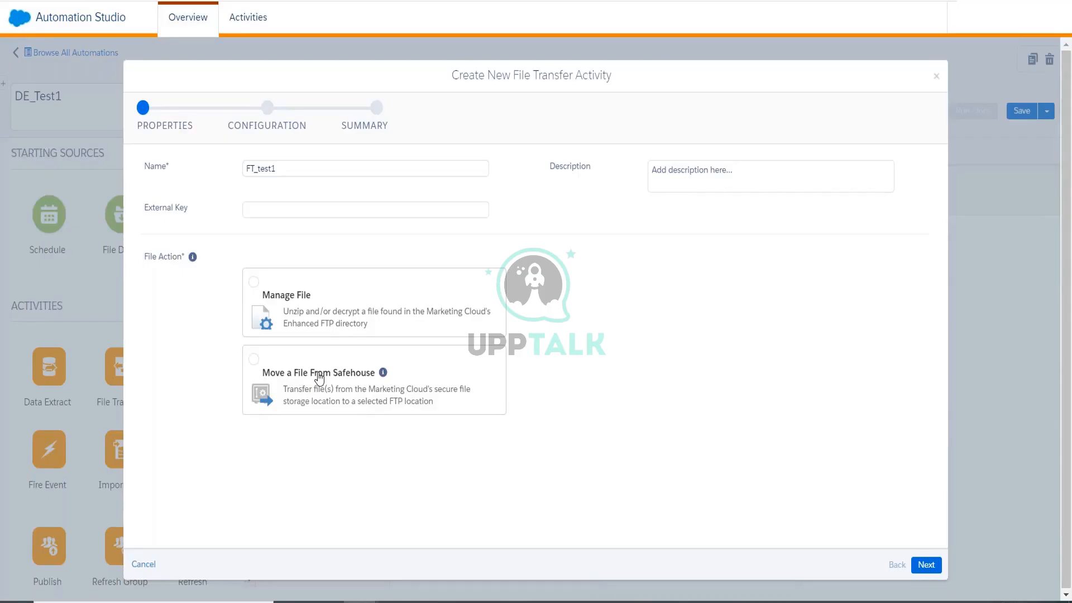
Set FT_test1 to Move a File From Safehouse and continue to configuration.
left_click(344, 379)
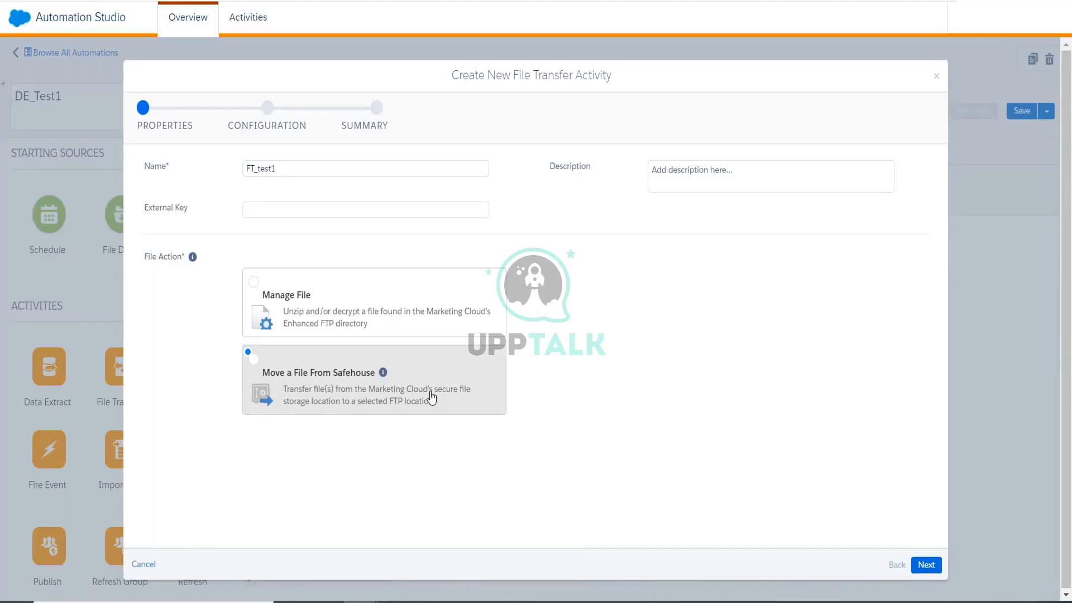
left_click(340, 317)
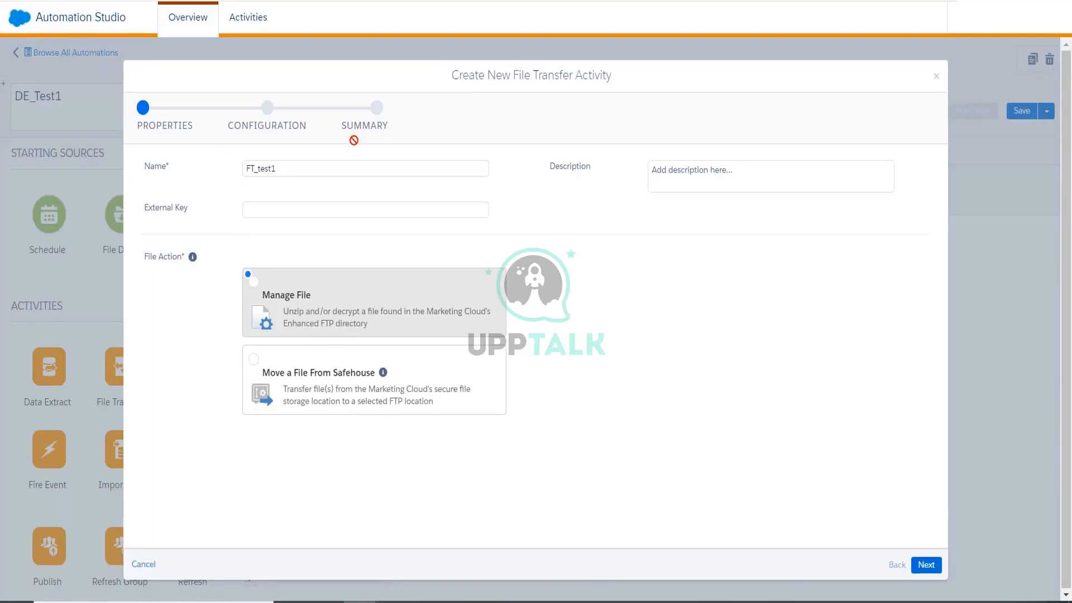
left_click_drag(513, 75, 624, 81)
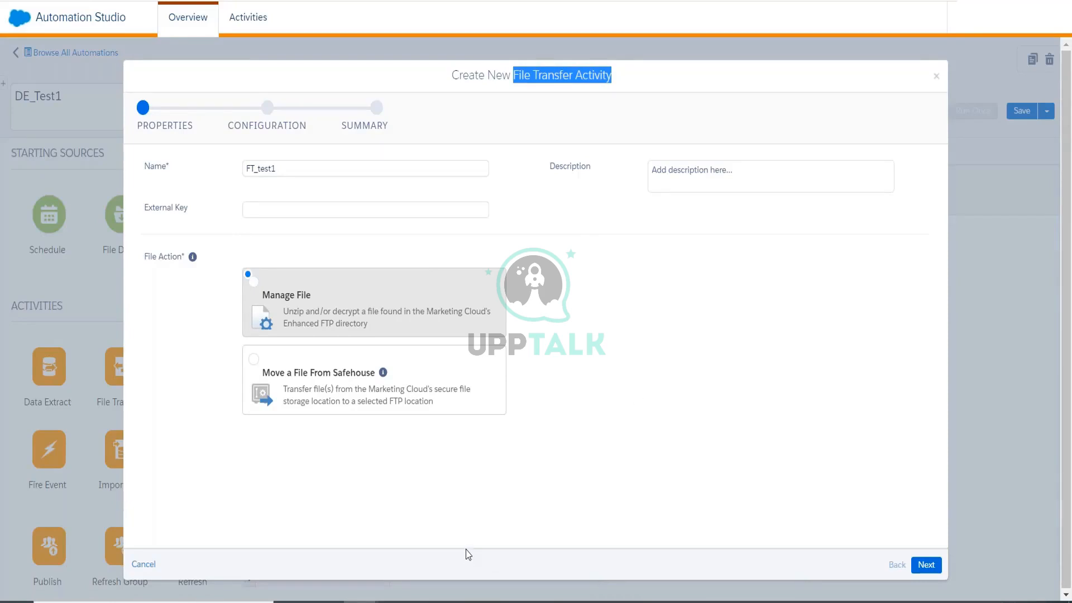
left_click(440, 531)
left_click(300, 396)
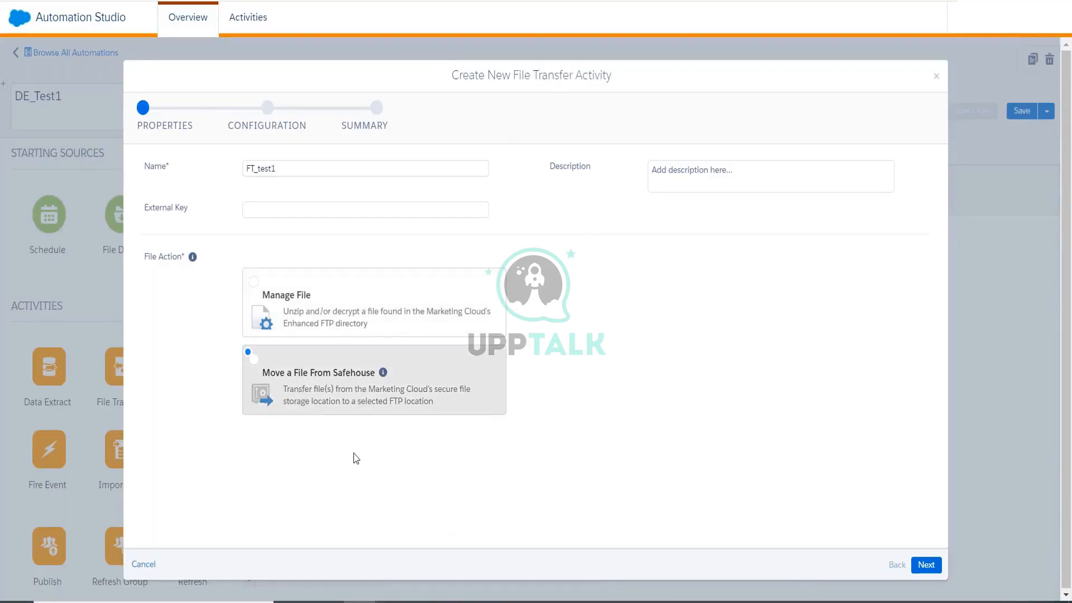
left_click(925, 565)
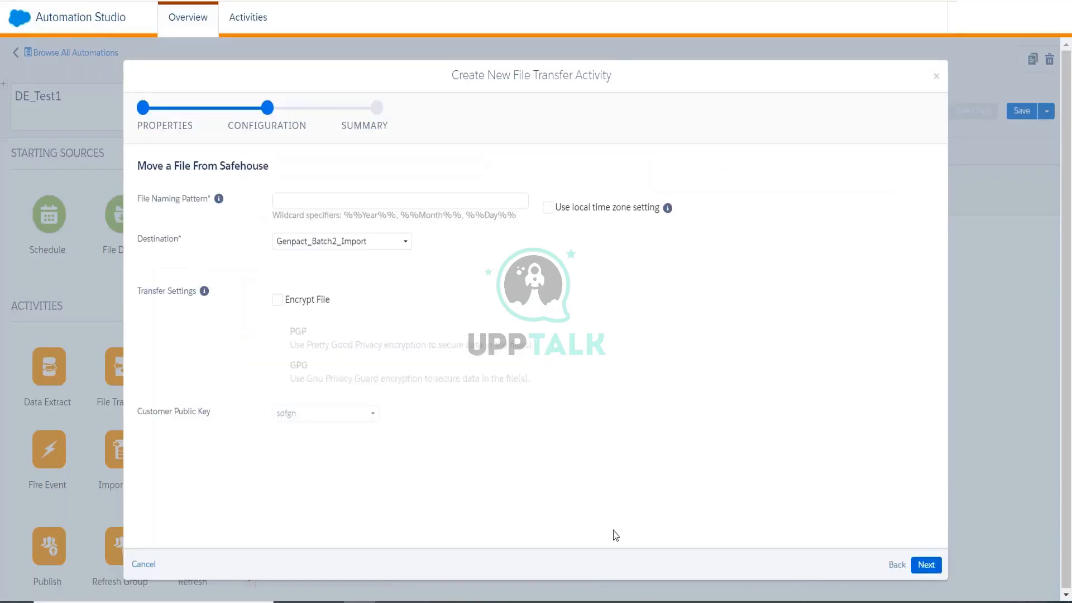
Copy the trackingdata_%%Year%%%%Month%%%%Day%%.csv pattern from Excel cell E5 back to the browser.
left_click(301, 201)
left_click(635, 295)
mouse_move(312, 601)
left_click(506, 544)
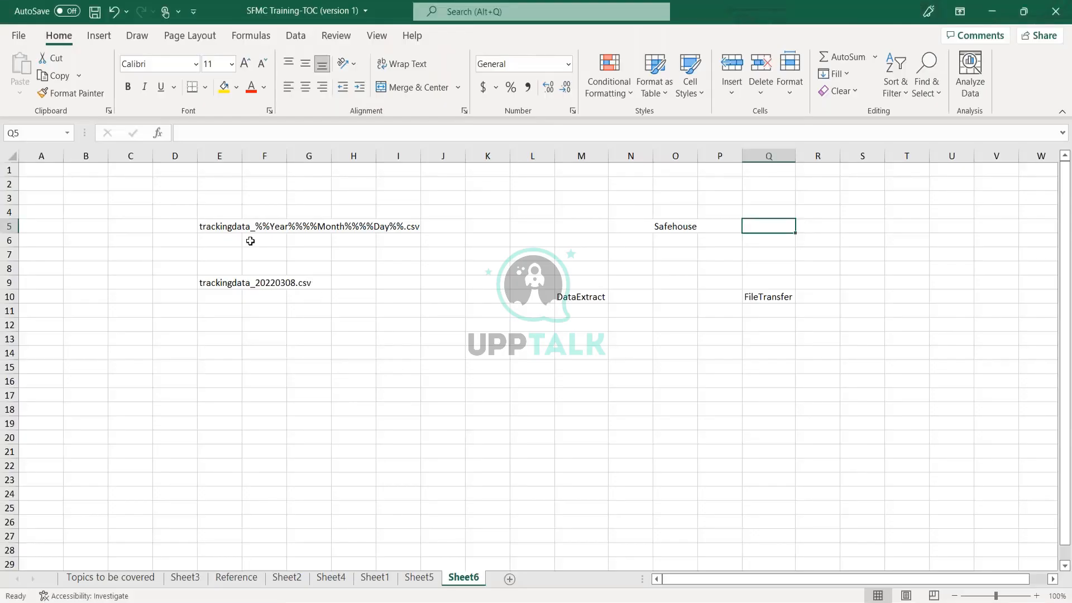
left_click(205, 229)
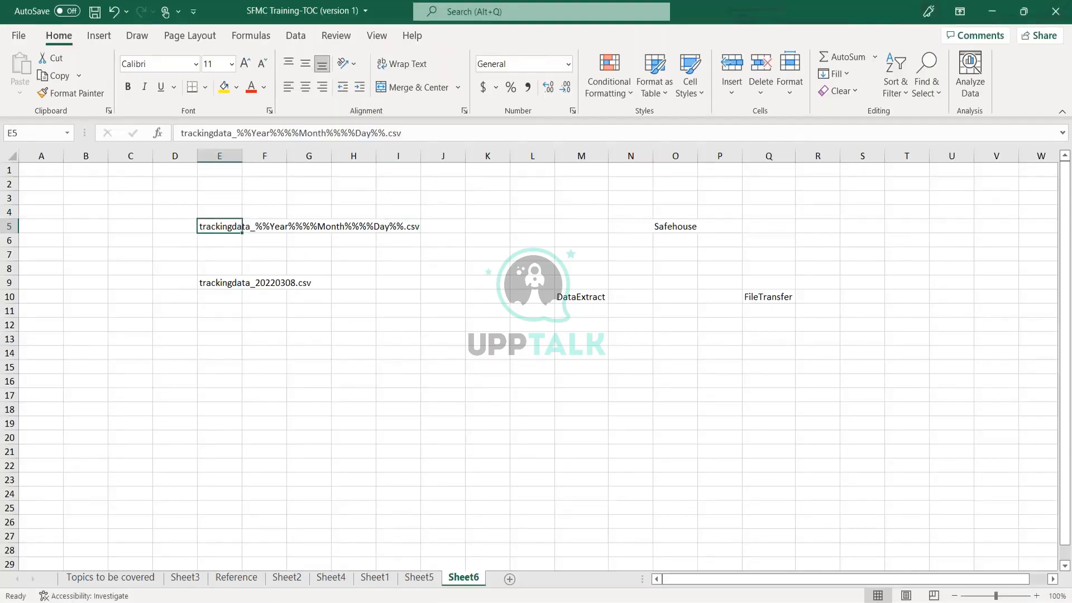
key("ctrl+c")
key("alt+Tab")
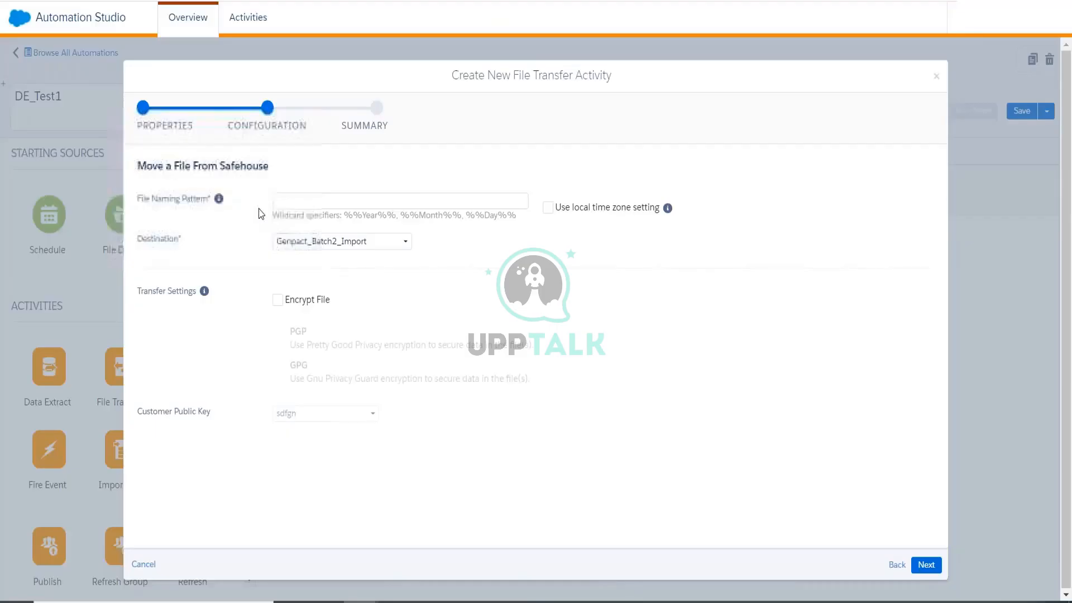
Paste trackingdata_%%Year%%%%Month%%%%Day%%.csv into the file naming pattern field.
left_click(305, 207)
key("ctrl+v")
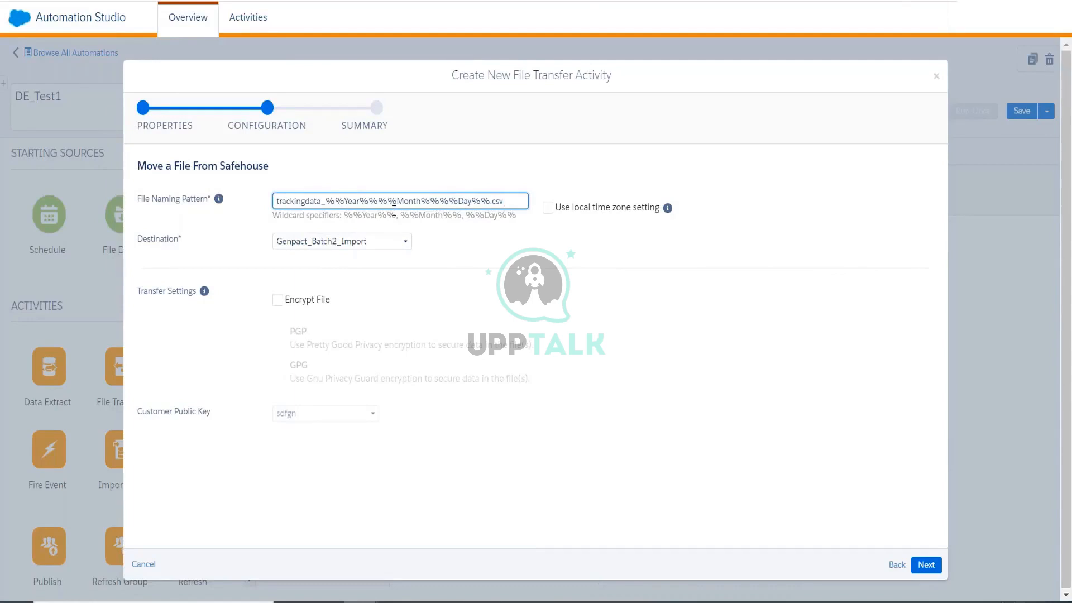
left_click_drag(310, 202, 449, 202)
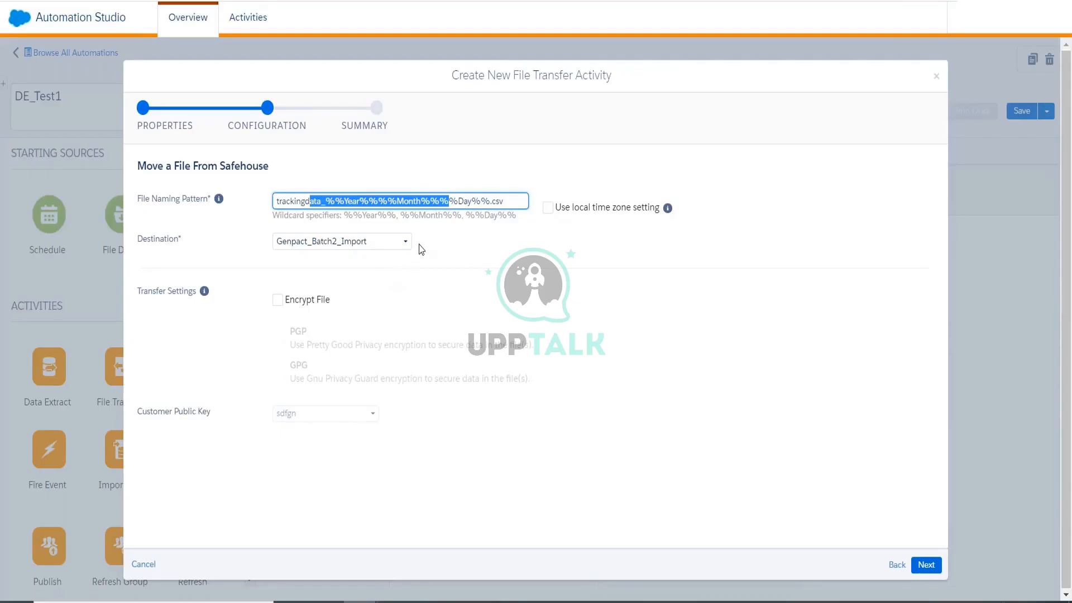
left_click(433, 209)
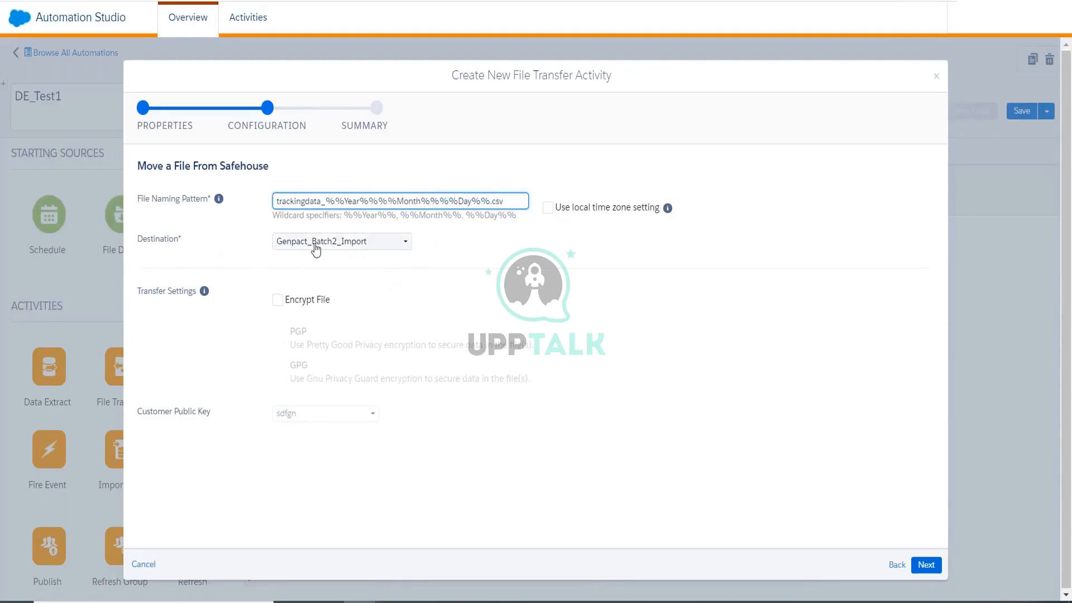
Set the destination to ExportDirectory, finish FT_test1, and save the automation.
left_click(335, 246)
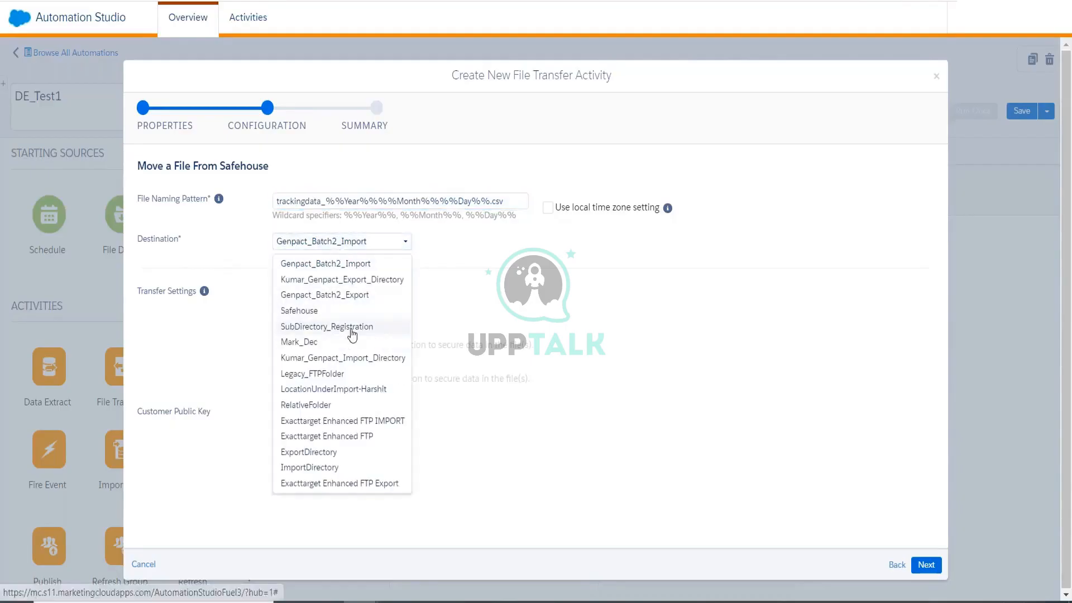
left_click(341, 452)
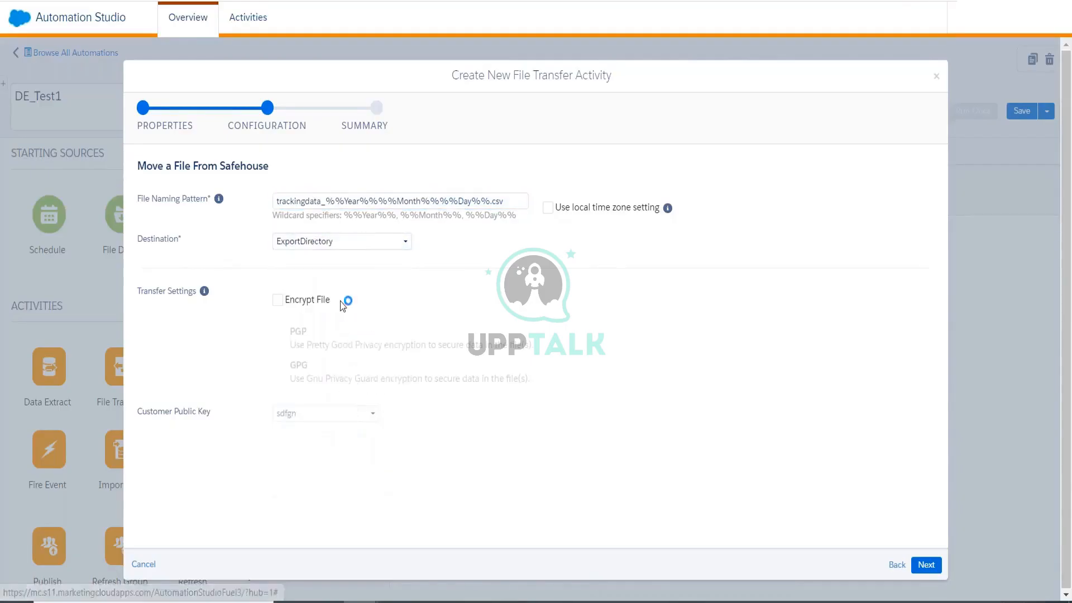
left_click(345, 244)
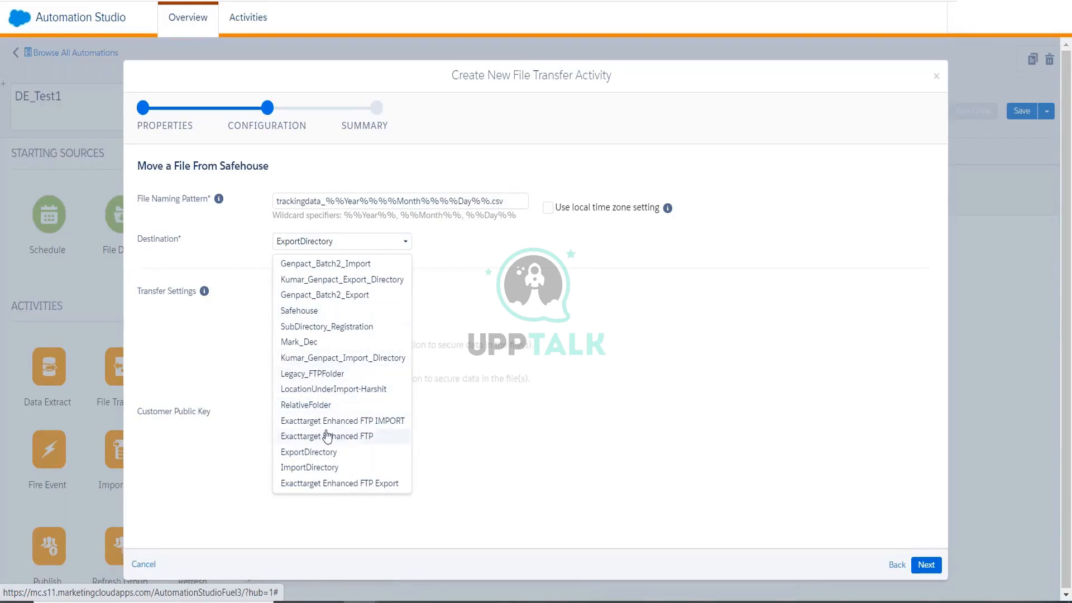
left_click(386, 452)
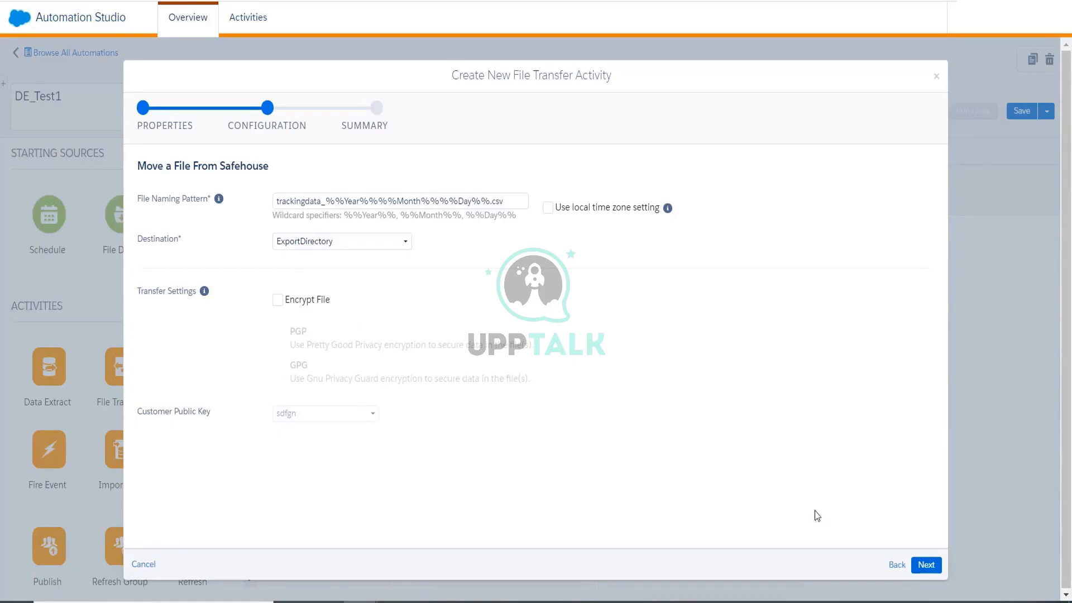
left_click(926, 565)
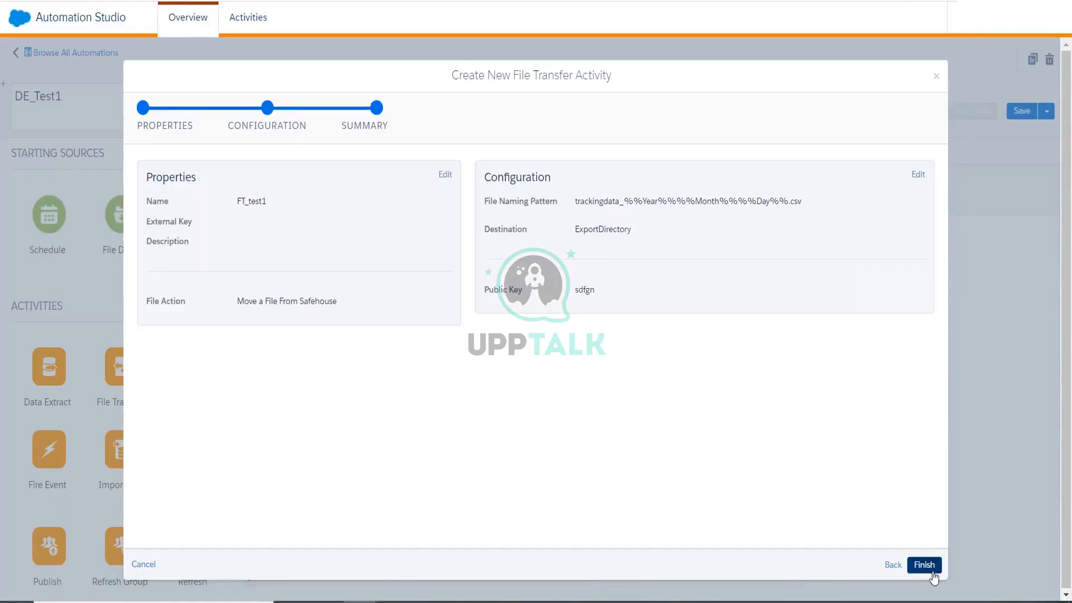
left_click(926, 565)
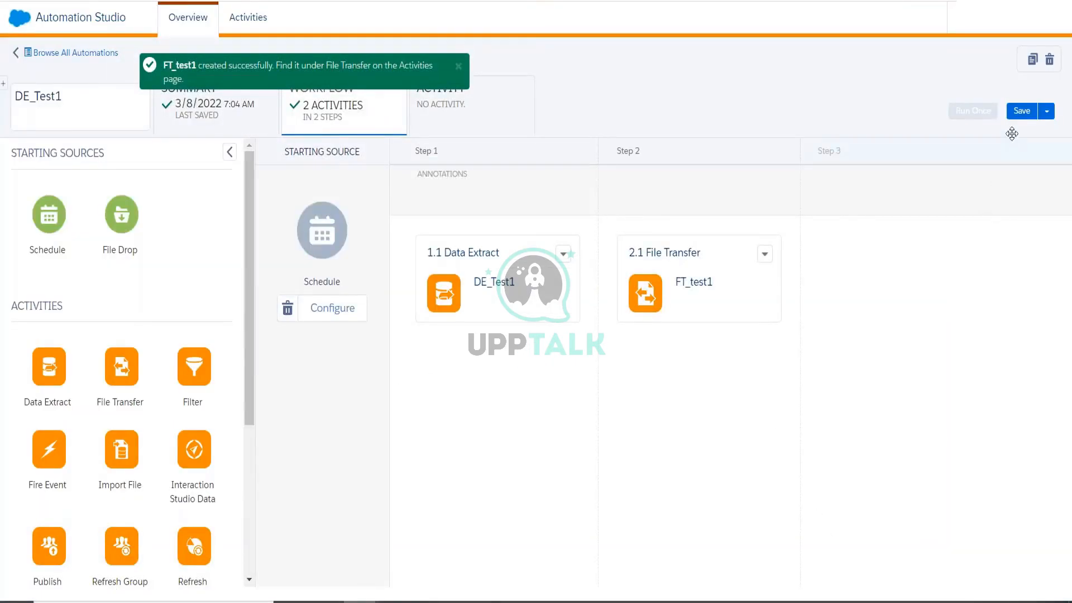
left_click(1022, 110)
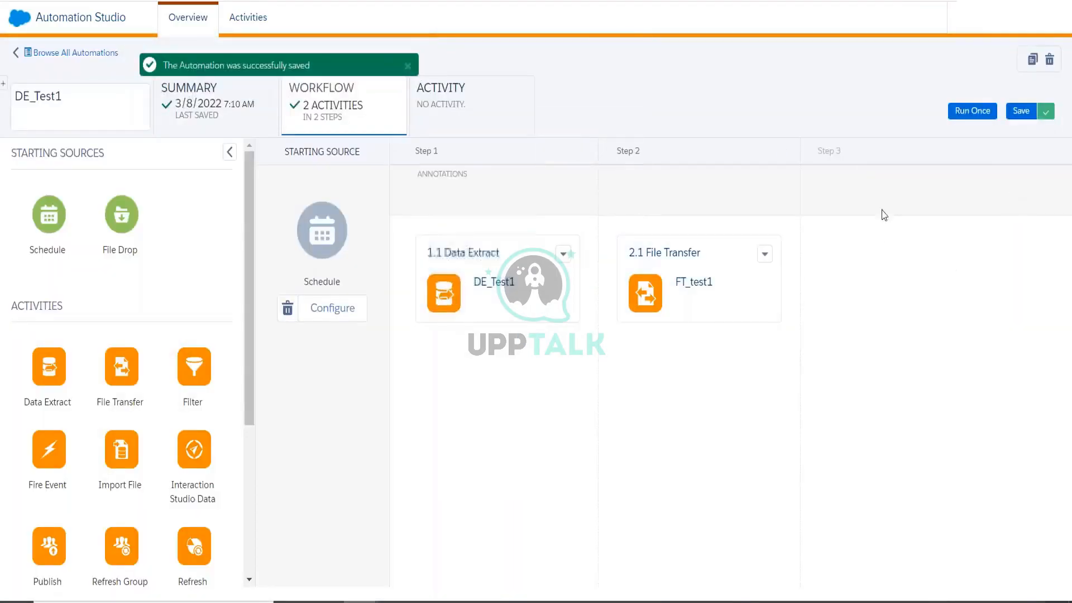
Run DE_Test1 once with all activities selected.
left_click(976, 115)
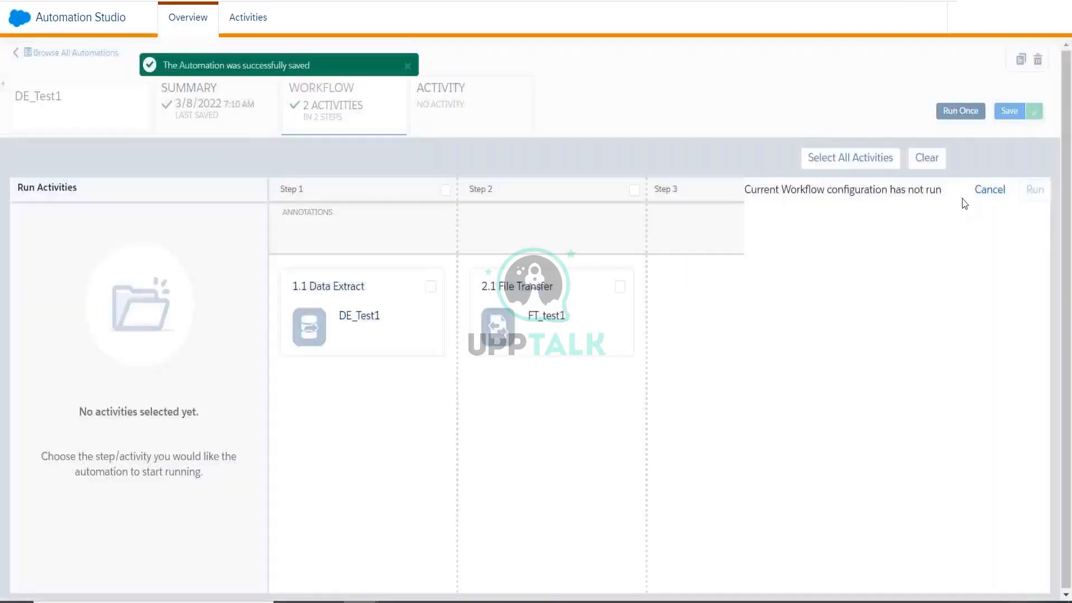
left_click(850, 157)
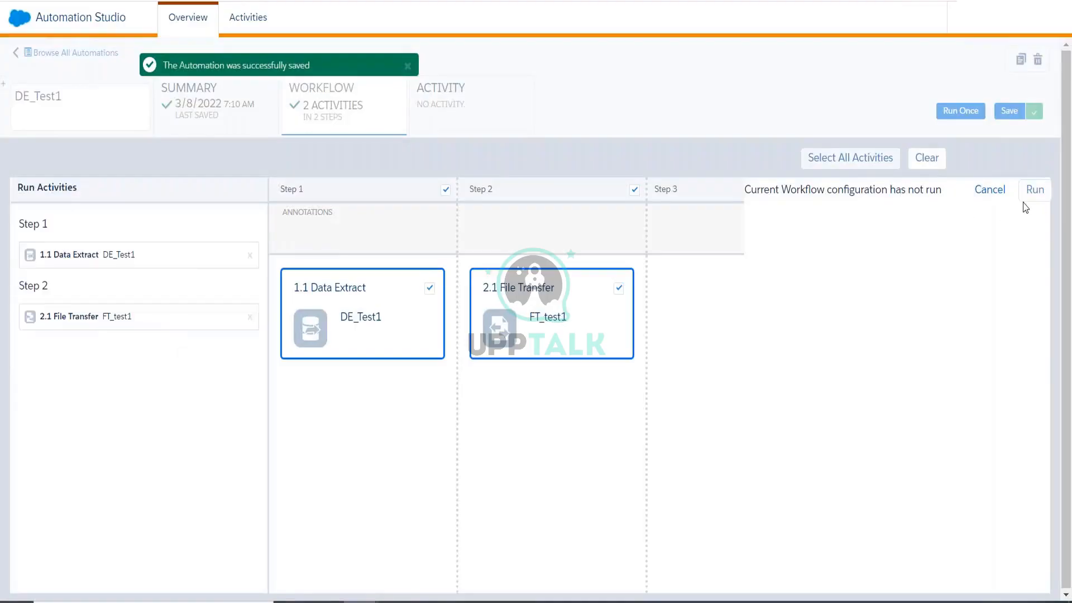
left_click(1035, 190)
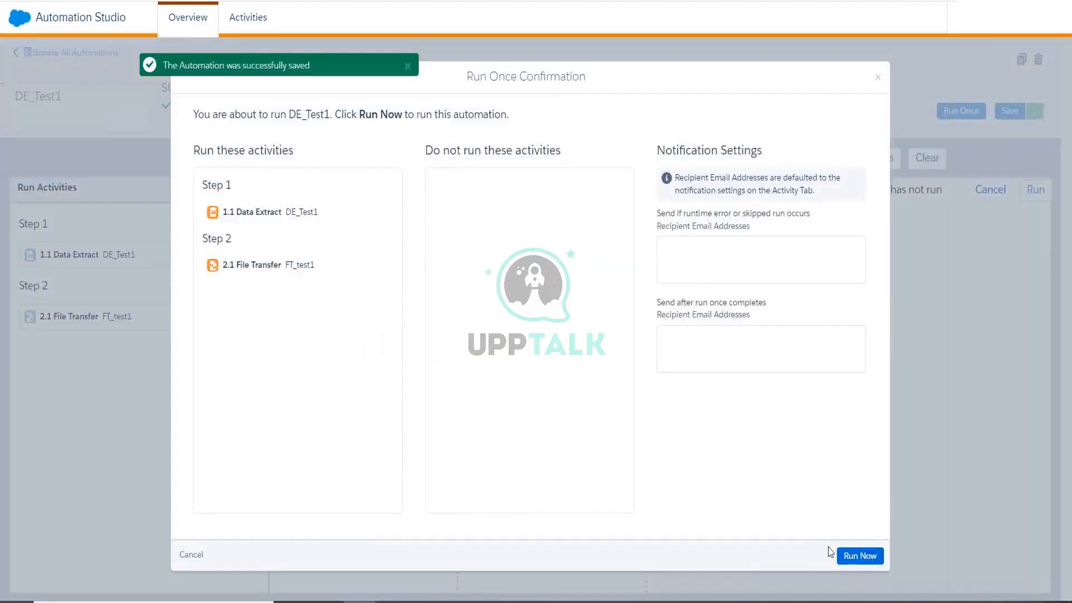
left_click(857, 555)
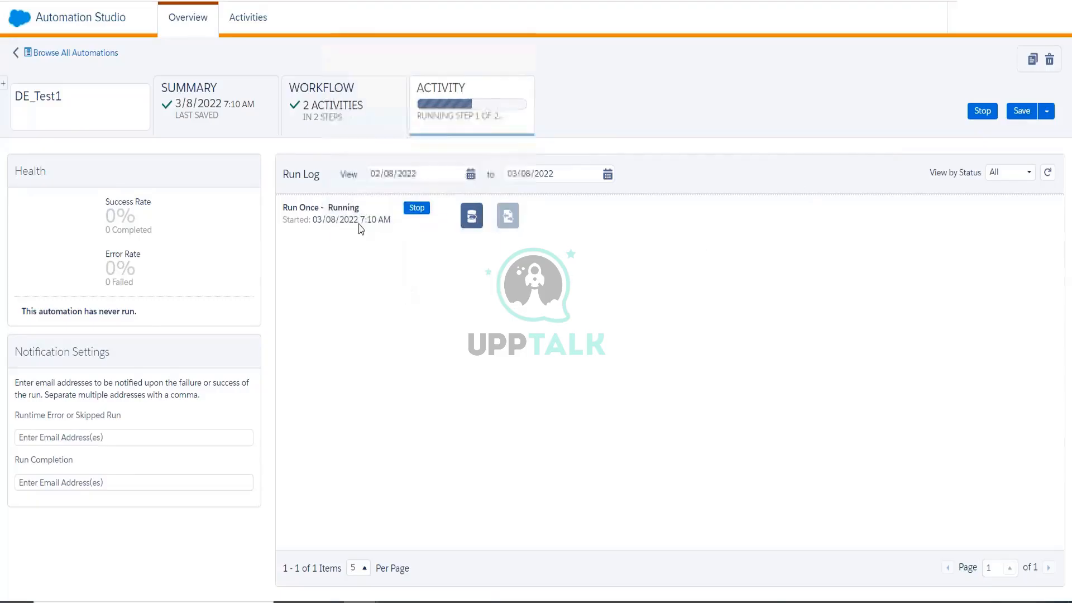
Monitor the run's progress by switching between the Workflow canvas and the run log.
left_click(329, 112)
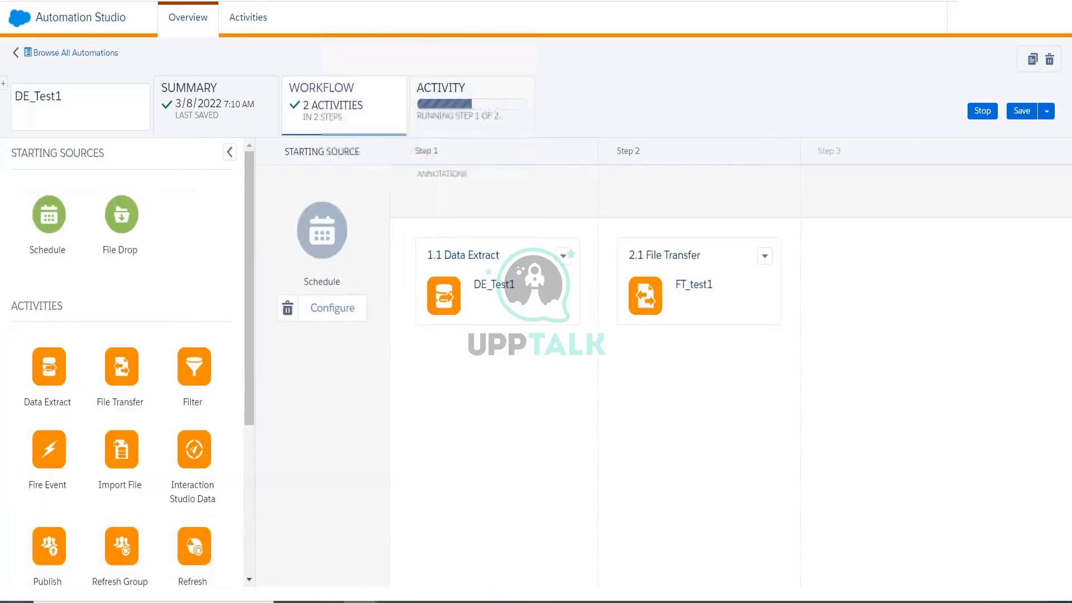
left_click(475, 111)
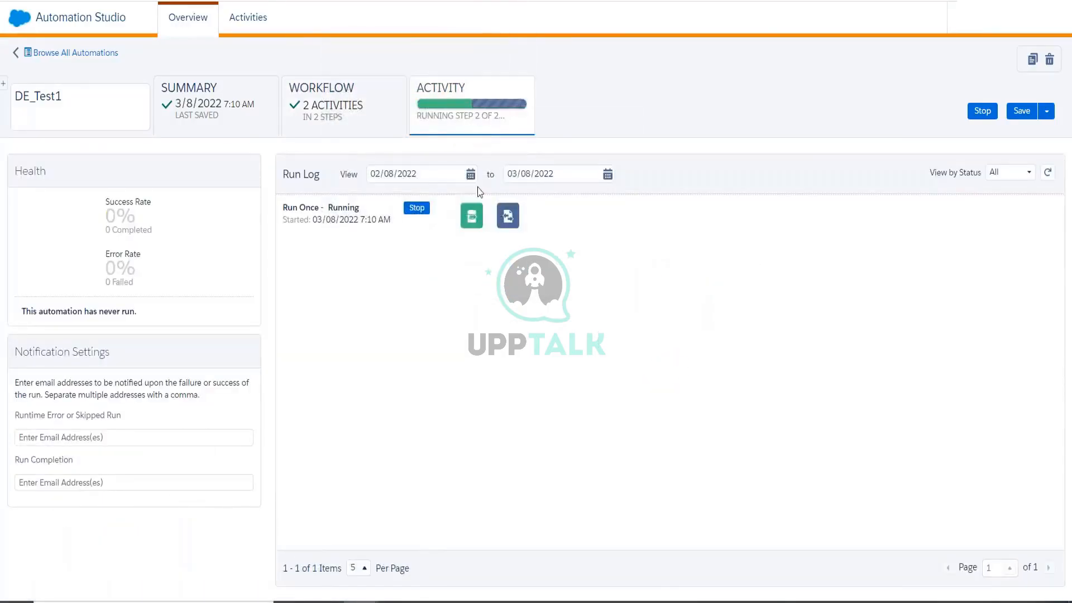
mouse_move(477, 216)
mouse_move(517, 229)
left_click(346, 126)
left_click(485, 122)
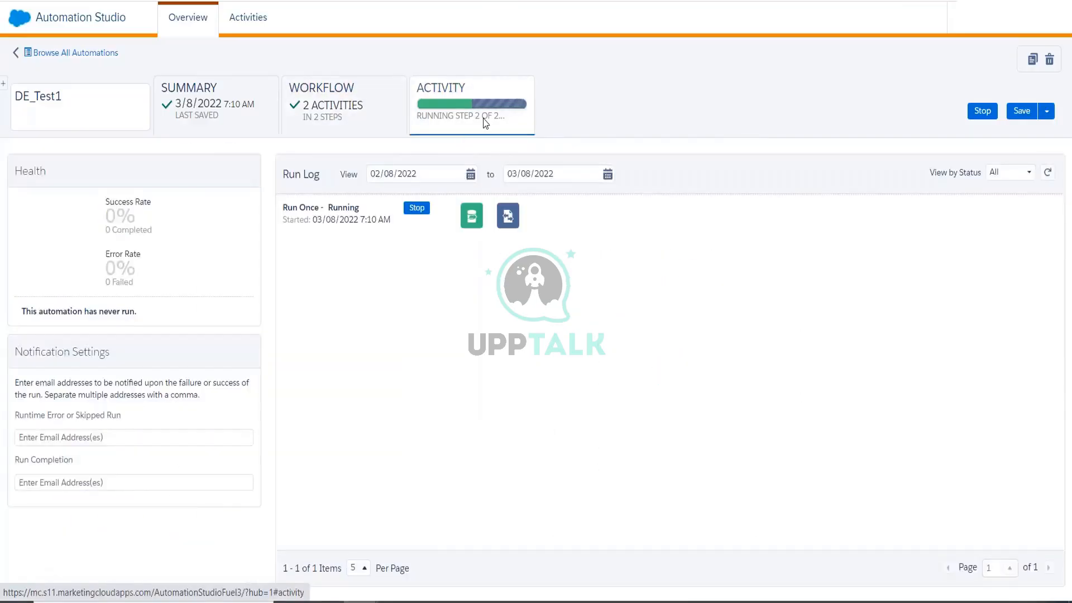
left_click(370, 121)
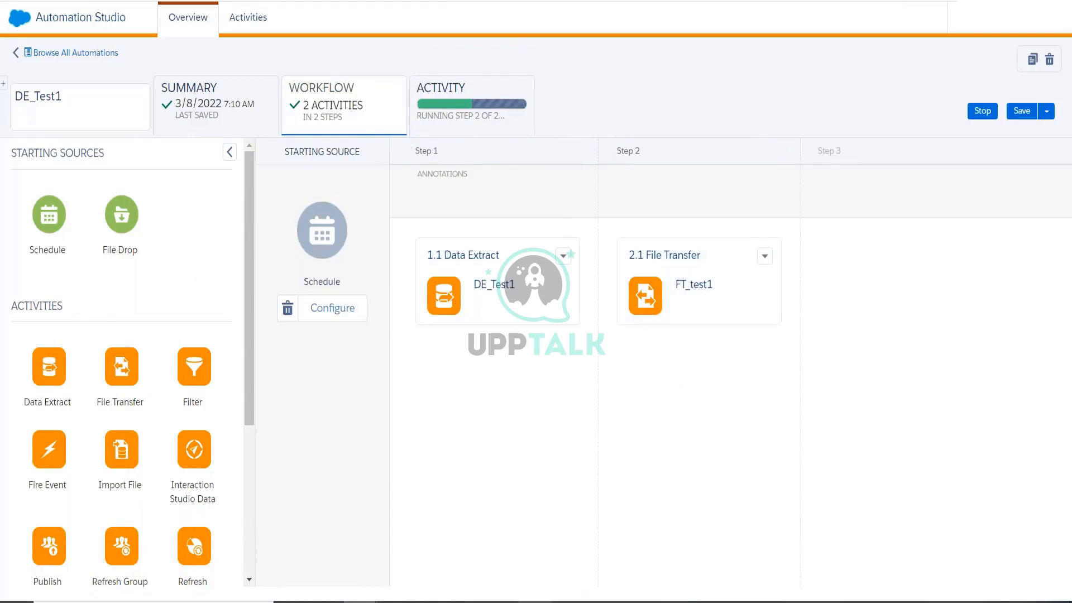
mouse_move(533, 602)
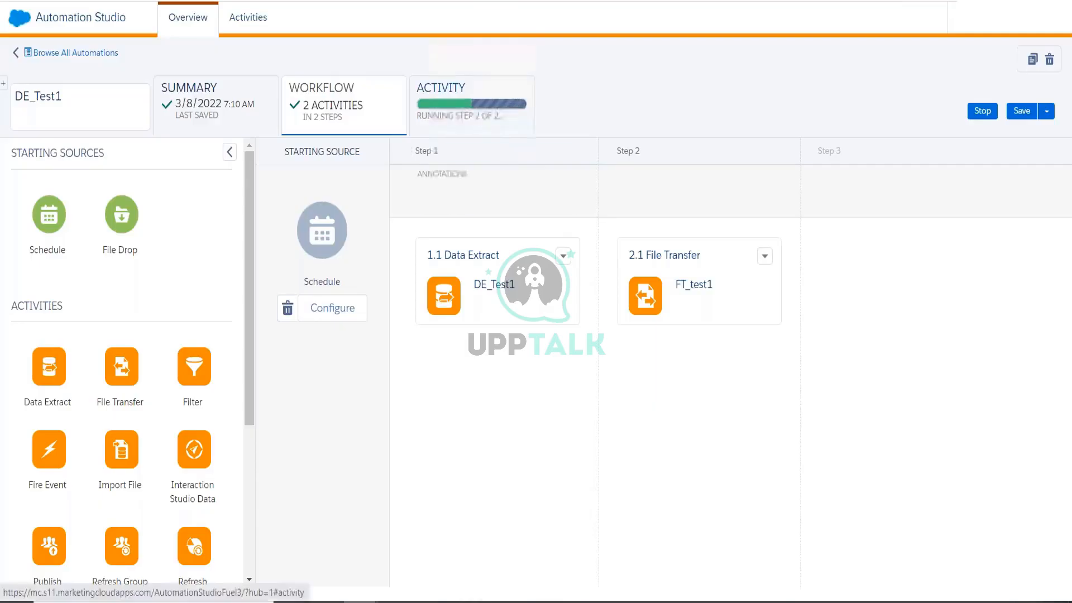
left_click(471, 106)
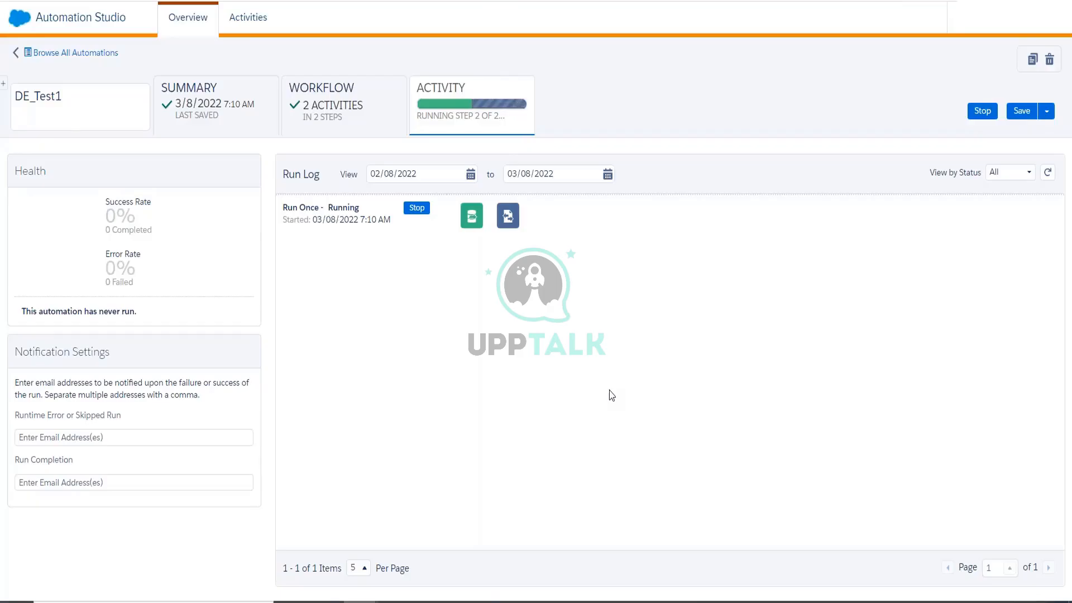
Reload the run log and check that both step icons show Completed.
left_click(402, 118)
left_click(415, 118)
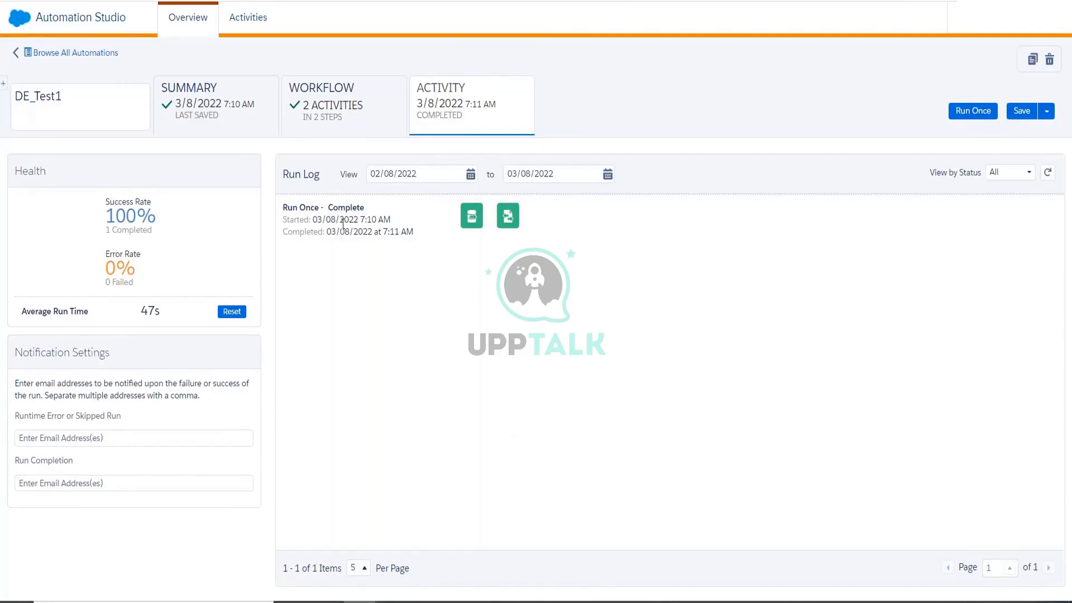
mouse_move(469, 216)
mouse_move(508, 216)
Reconnect FileZilla to the SFTP server using the saved login.
left_click(533, 602)
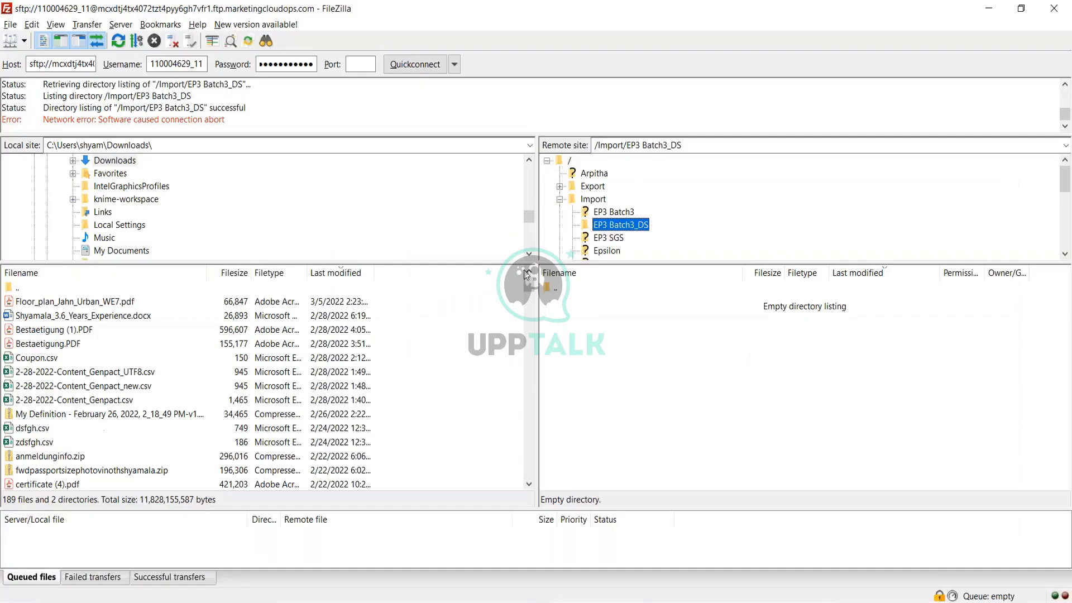
left_click(366, 63)
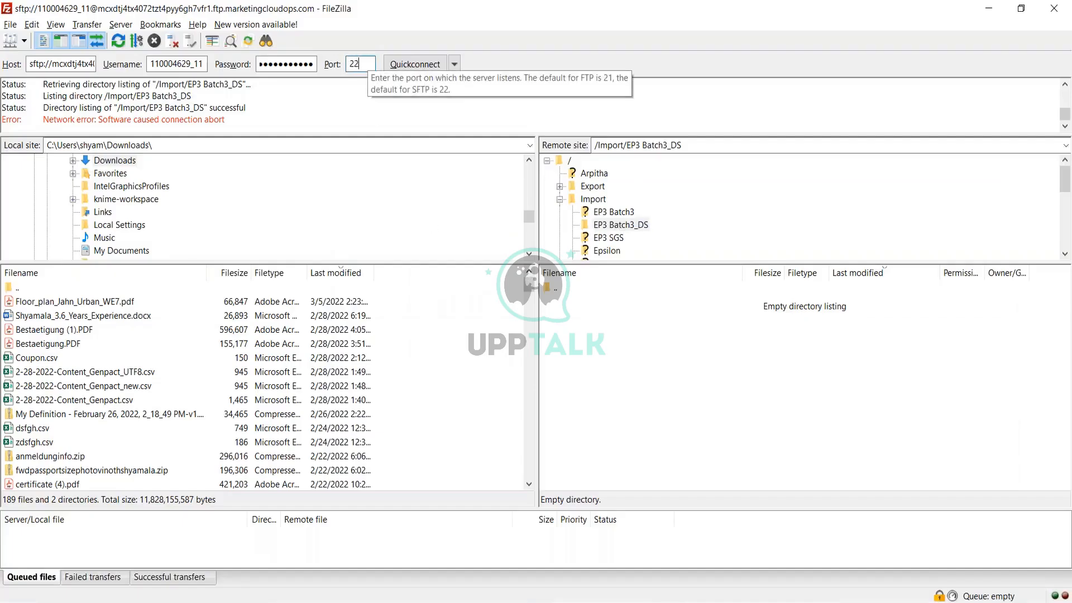
key("Return")
left_click(575, 345)
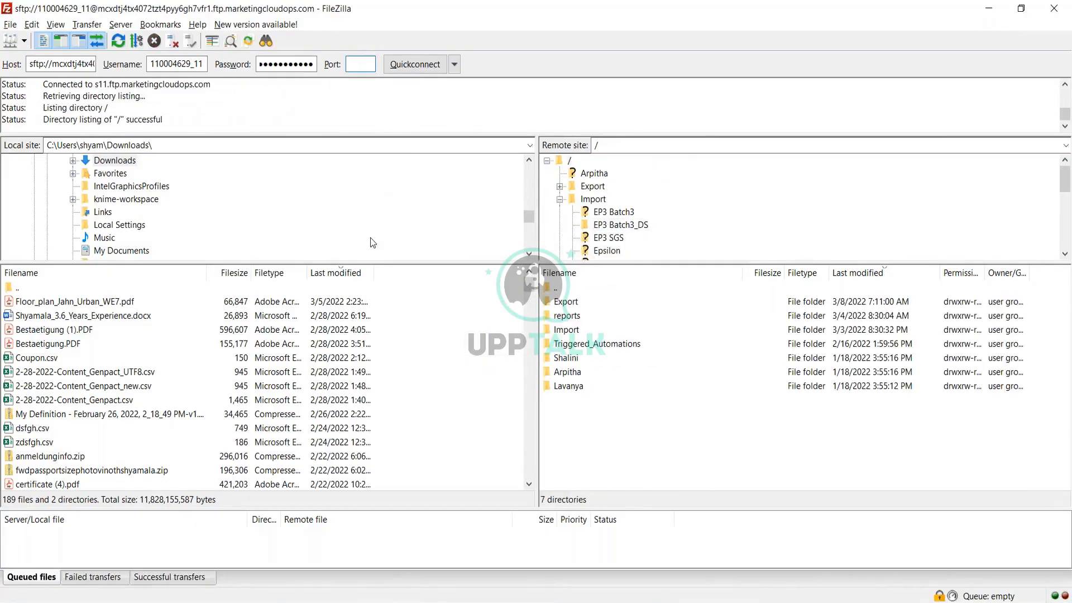
Open /Export, locate trackingdata_20220307.csv, and minimize FileZilla.
left_click(559, 198)
left_click(592, 186)
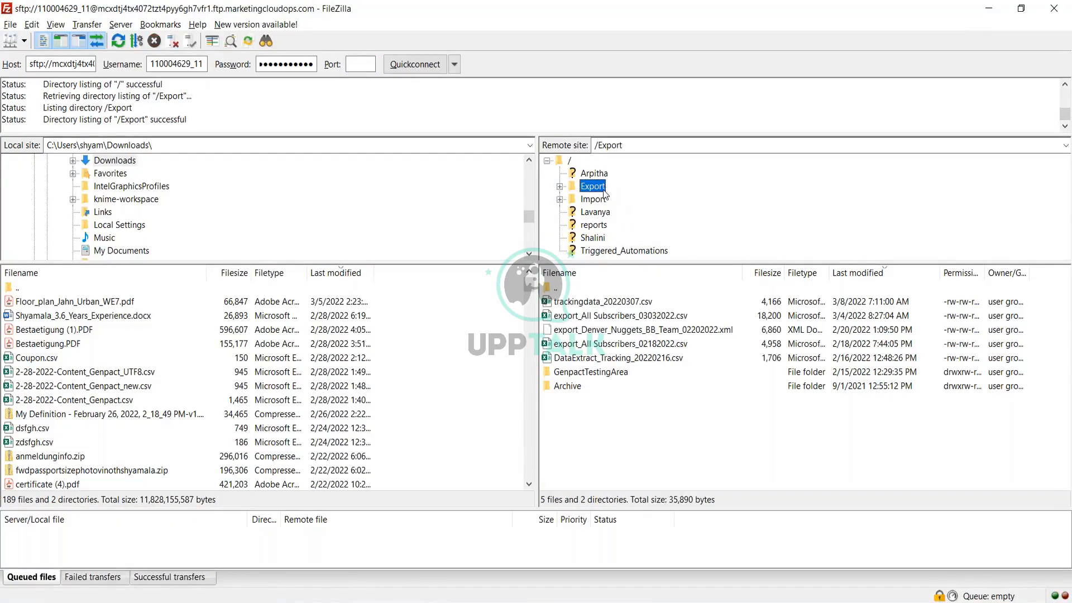
left_click(624, 304)
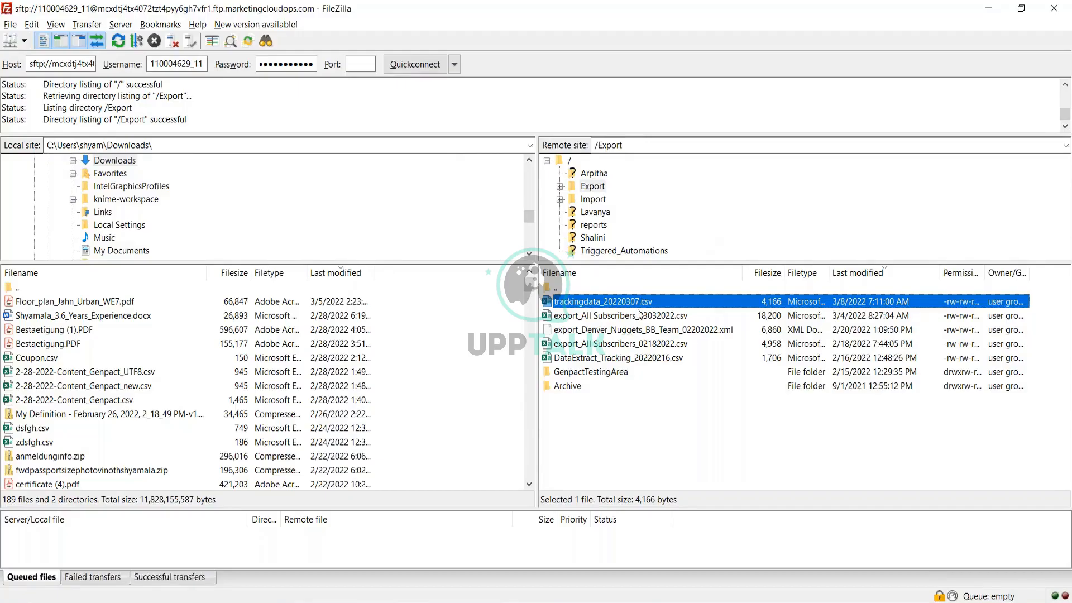
left_click(987, 11)
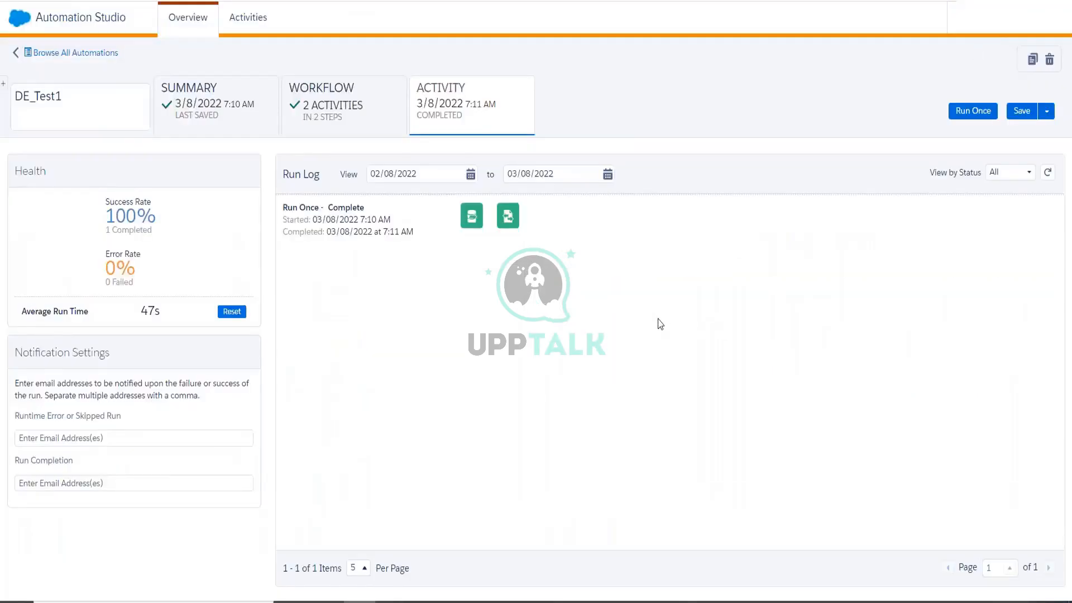
Show DE_Test1's Activity tab with a 100% success rate and one 47s run.
left_click(383, 127)
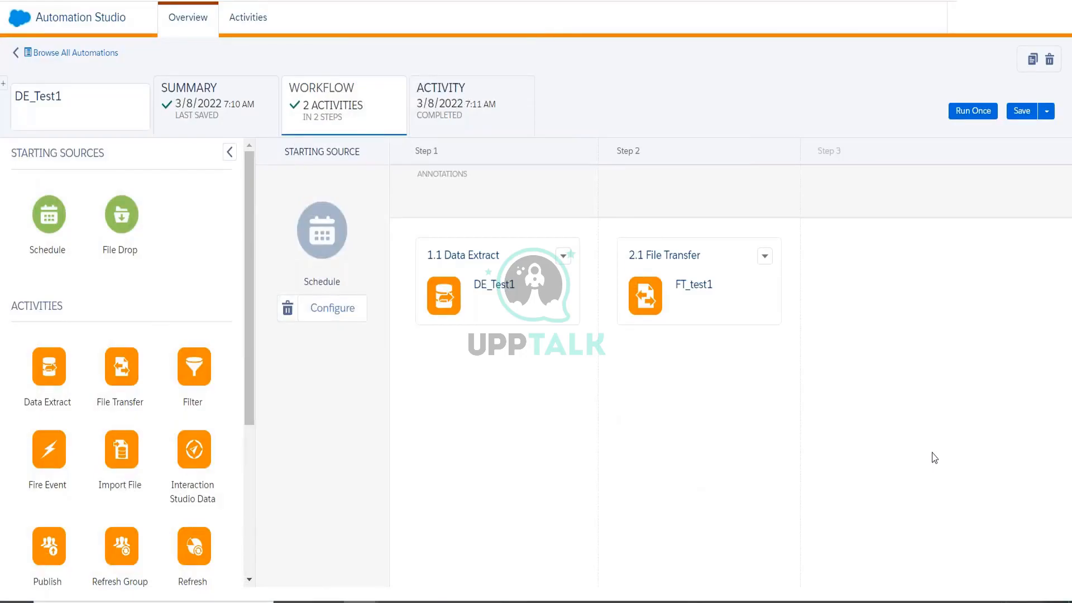
left_click(485, 114)
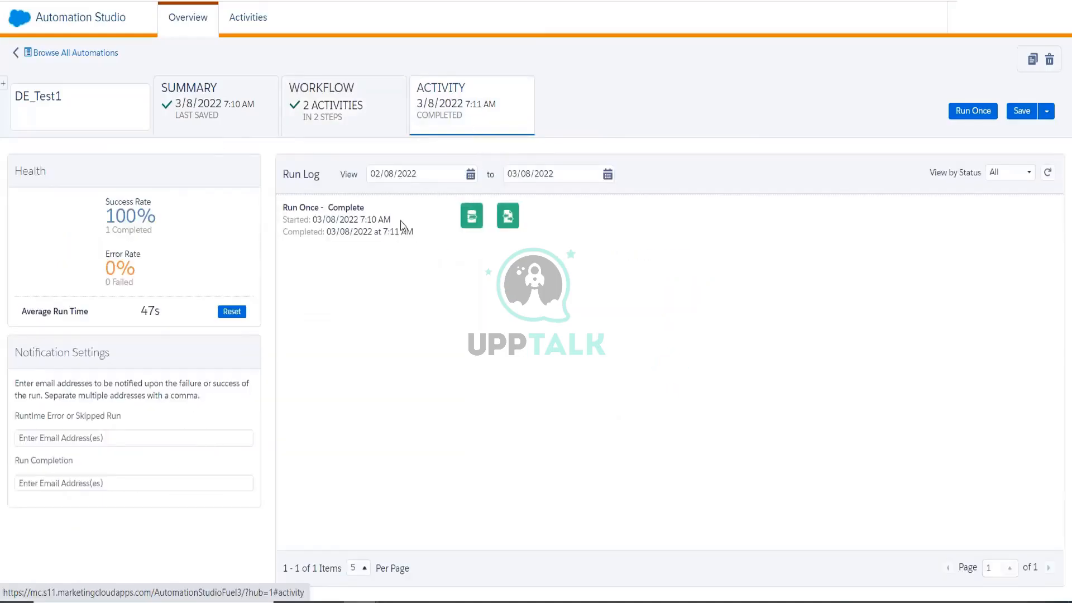
mouse_move(508, 217)
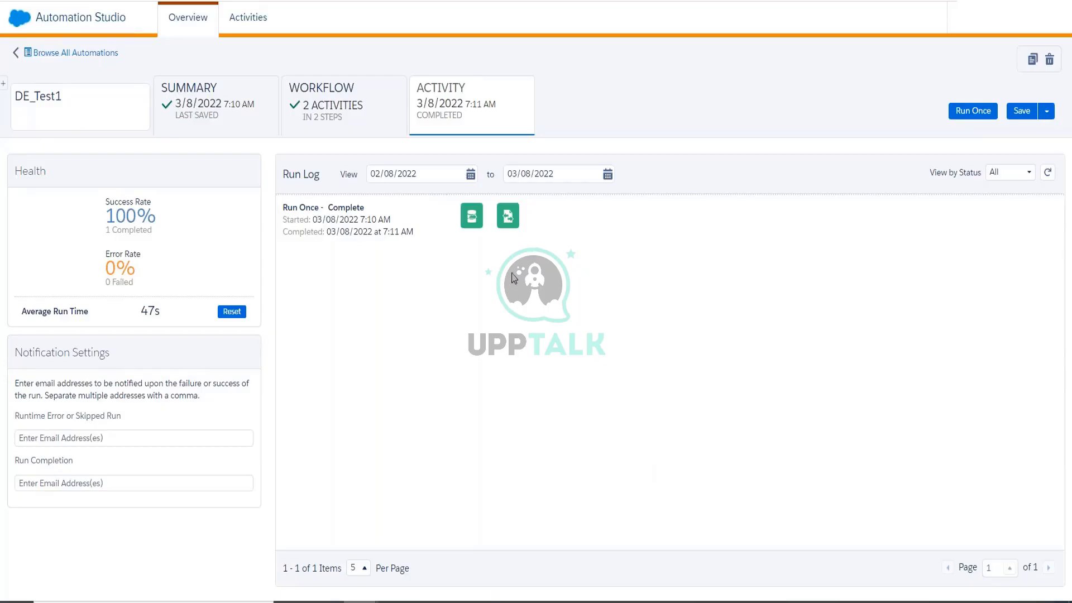
left_click(66, 438)
left_click(71, 484)
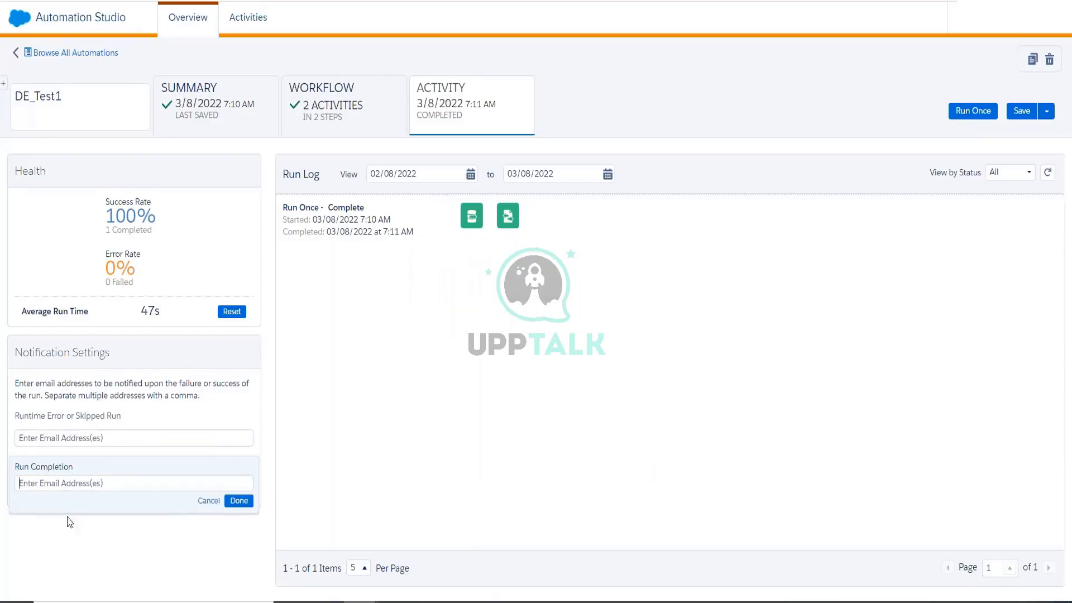
left_click(66, 429)
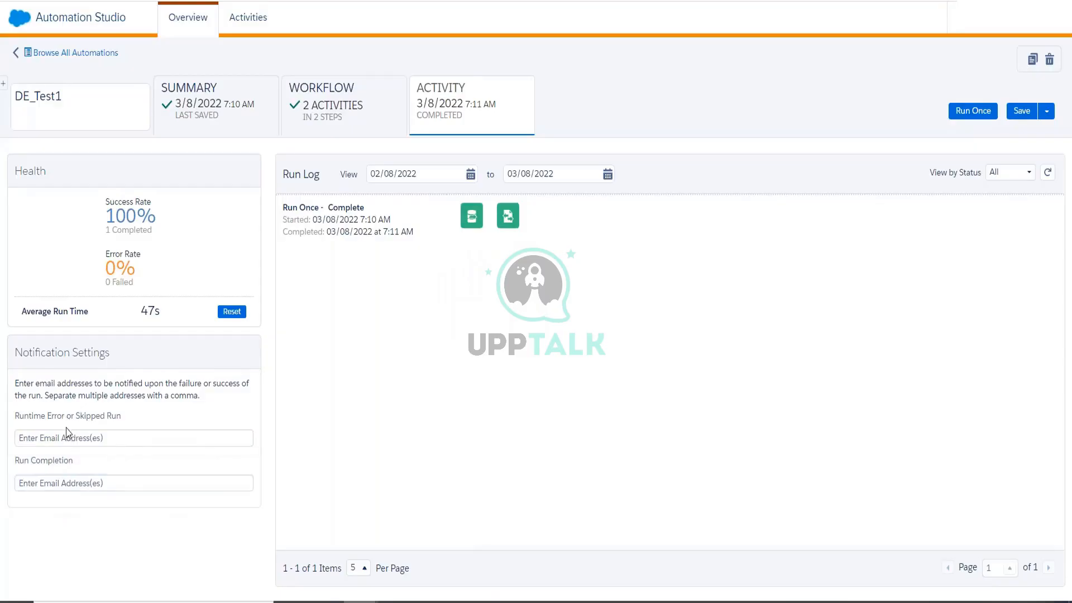
left_click(66, 435)
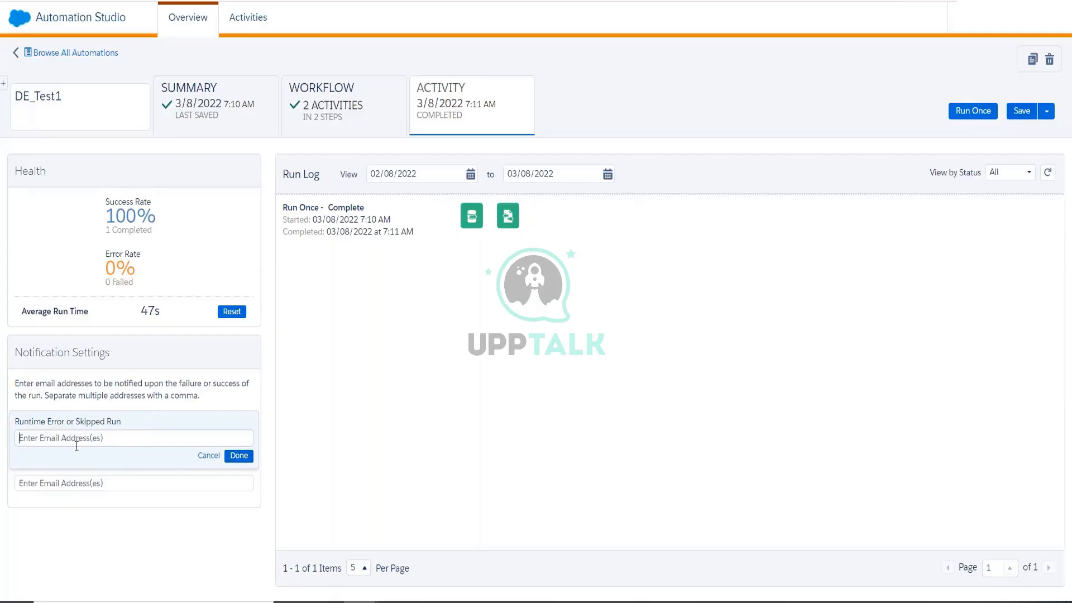
left_click(239, 456)
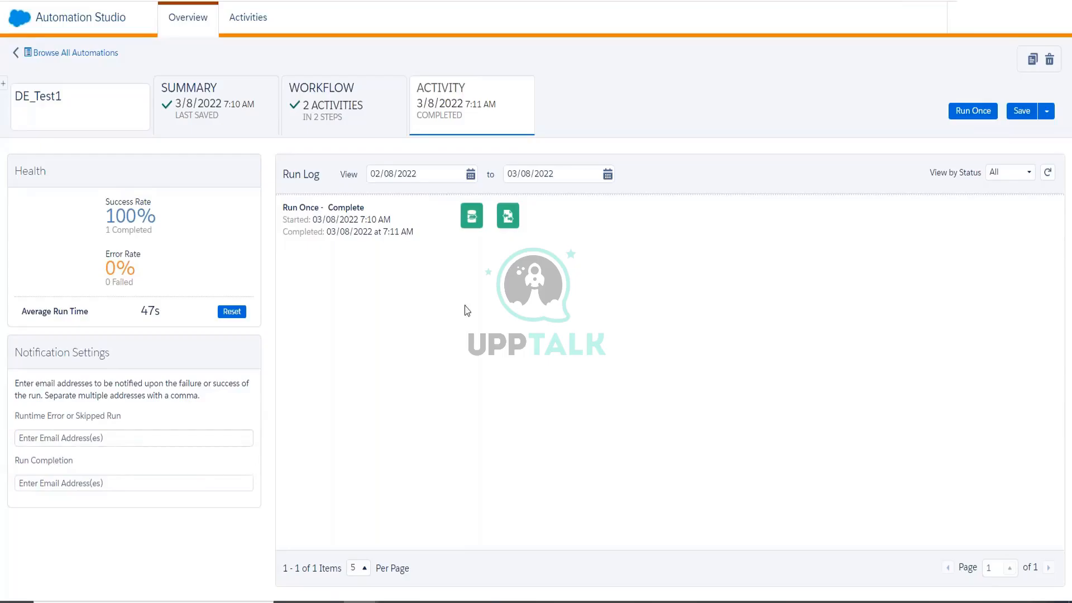
Drop a SQL Query activity into Step 1 and delete the Data Extract activity.
mouse_move(503, 221)
left_click(335, 105)
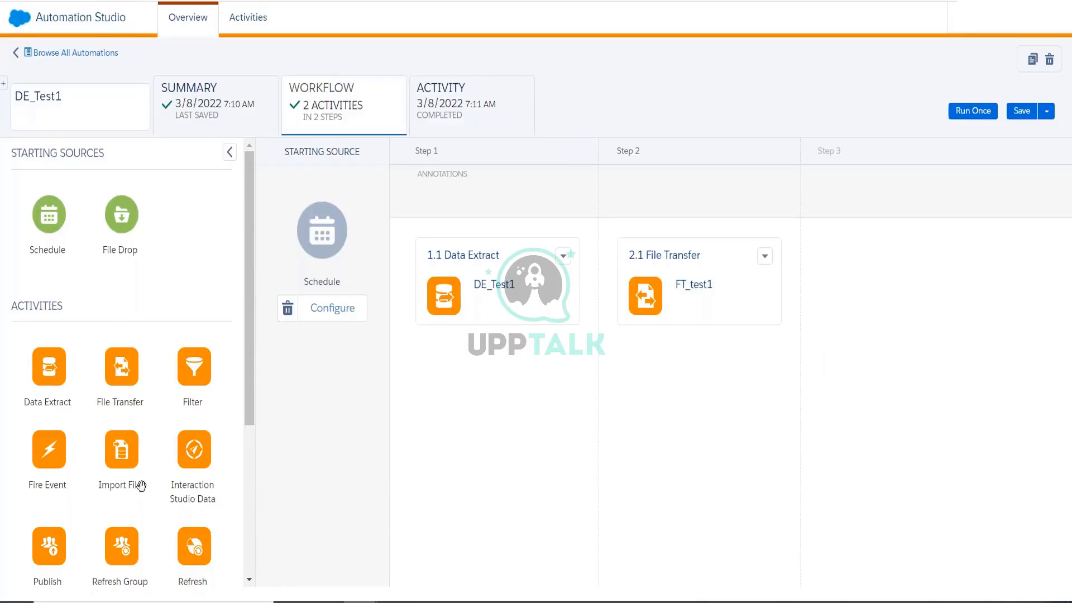
scroll(137, 480, "down", 5)
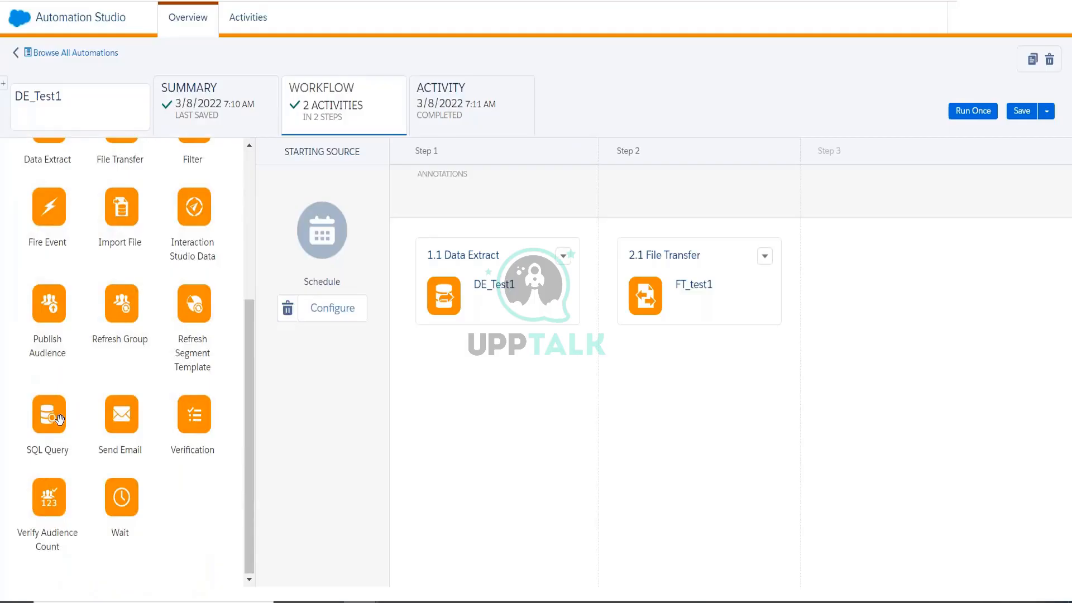
left_click_drag(59, 419, 500, 388)
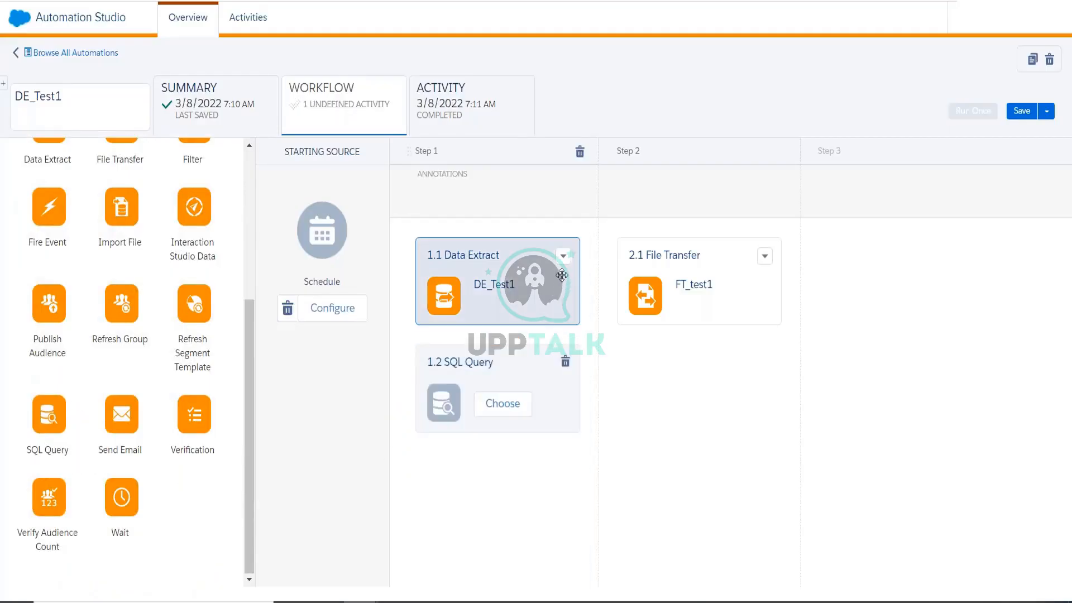
left_click(564, 256)
left_click(577, 311)
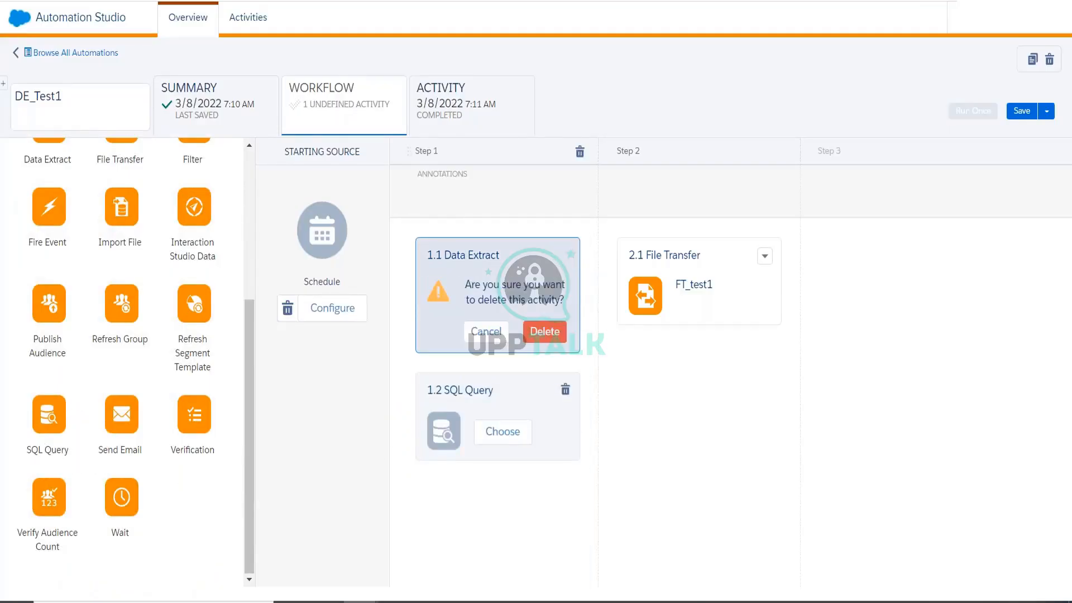
left_click(561, 331)
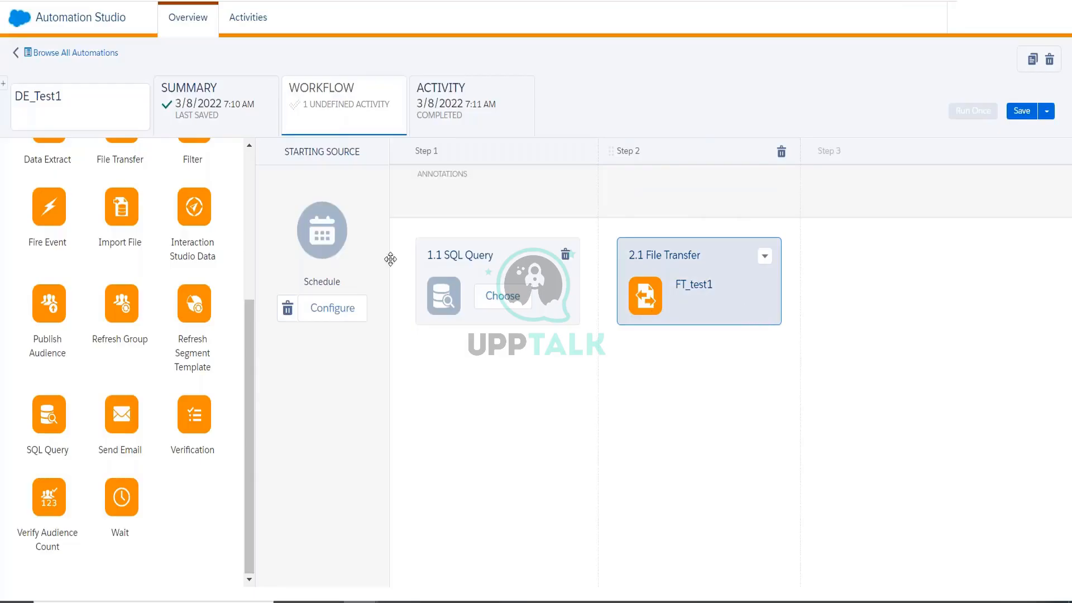
Delete the empty SQL Query and the File Transfer activities.
mouse_move(16, 31)
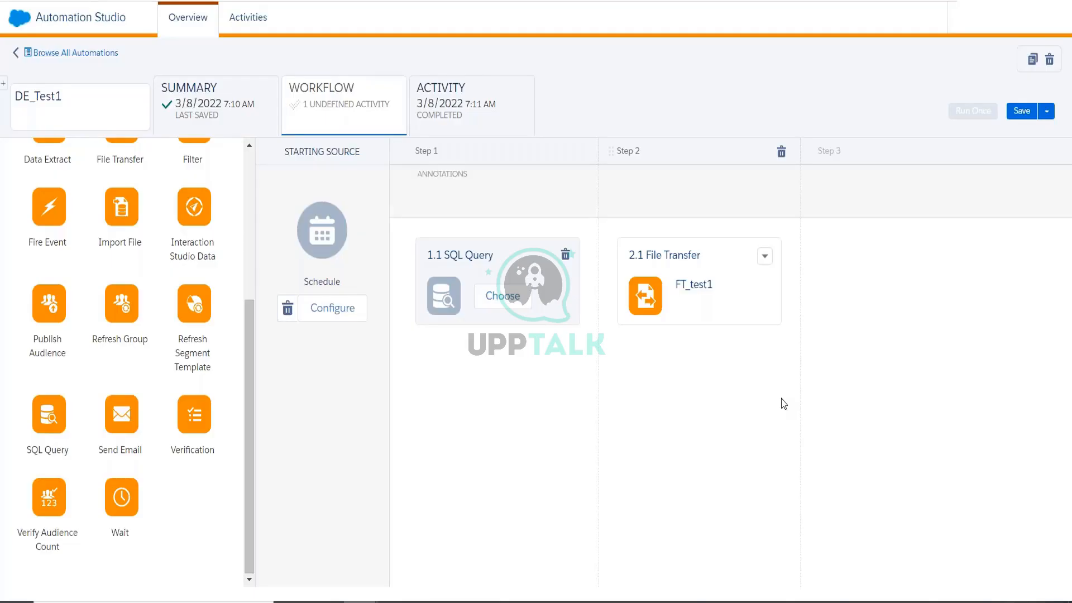
left_click(565, 255)
left_click(564, 256)
left_click(581, 311)
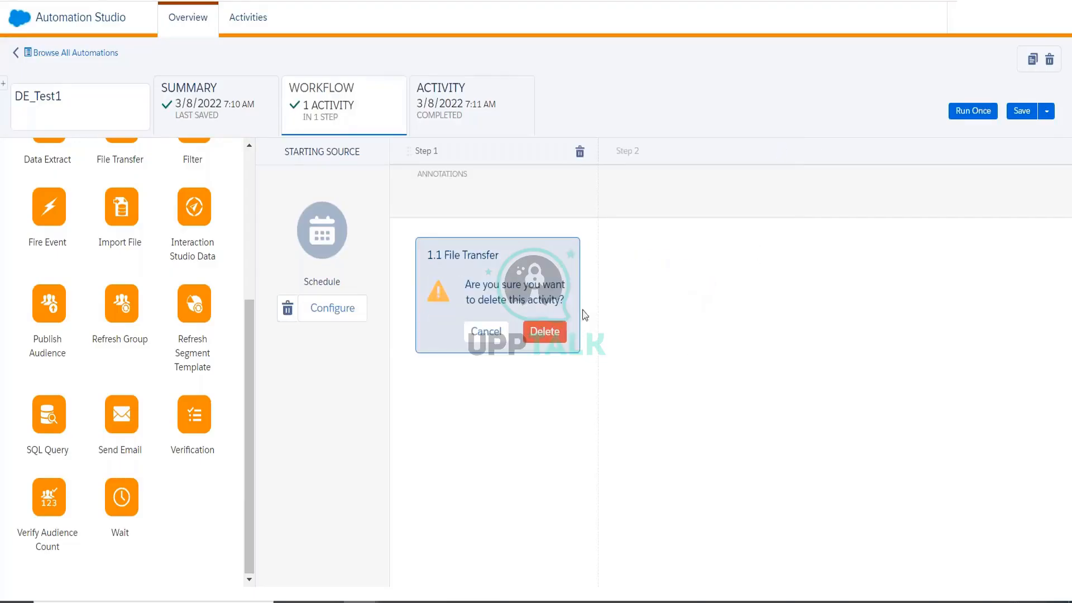
left_click(544, 331)
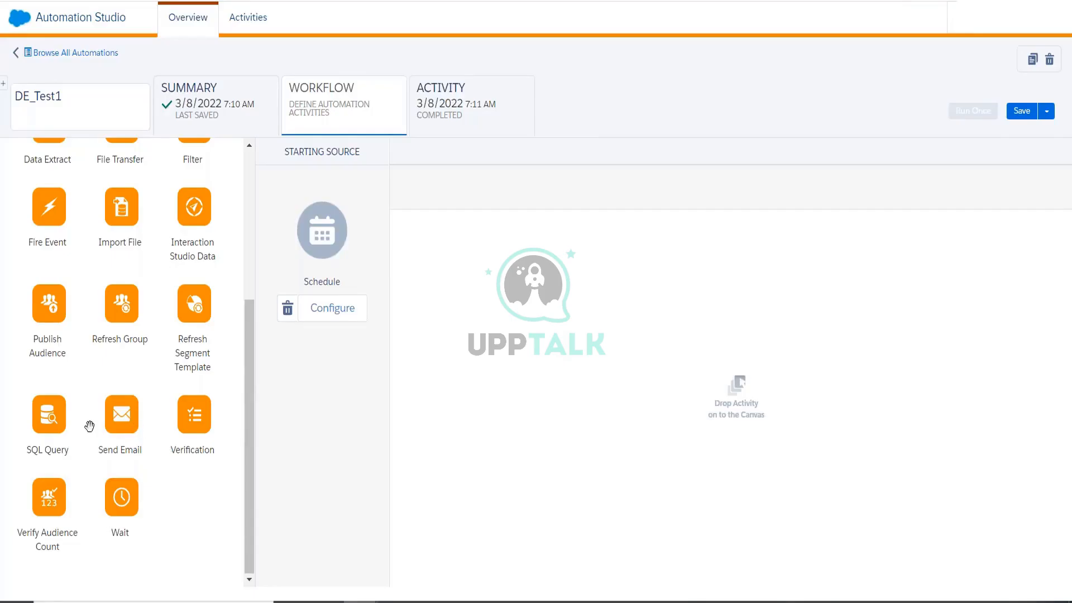
scroll(134, 465, "up", 3)
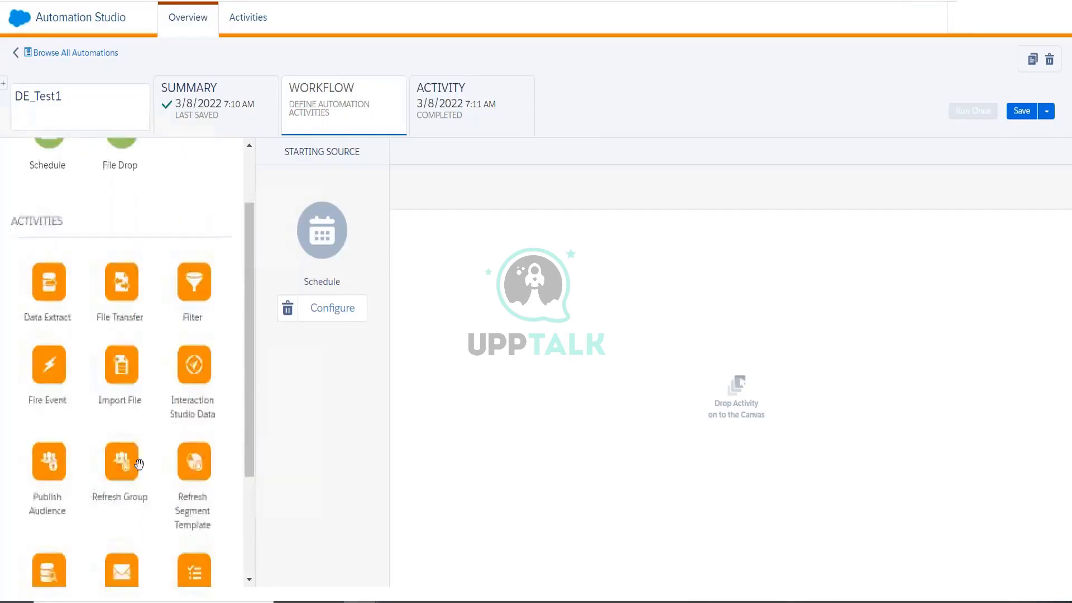
scroll(136, 464, "down", 3)
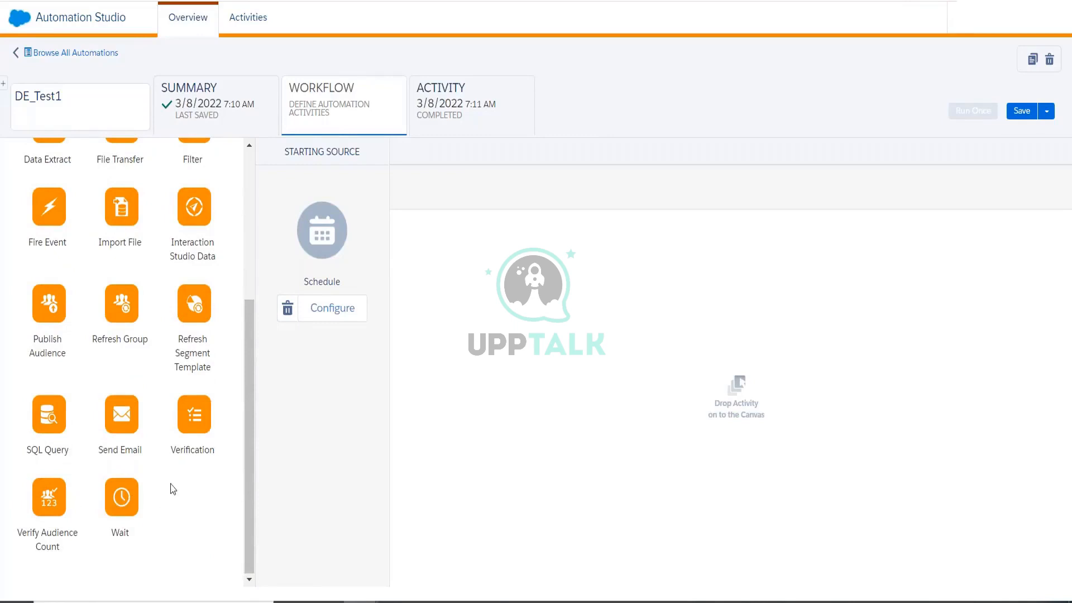
scroll(175, 486, "up", 2)
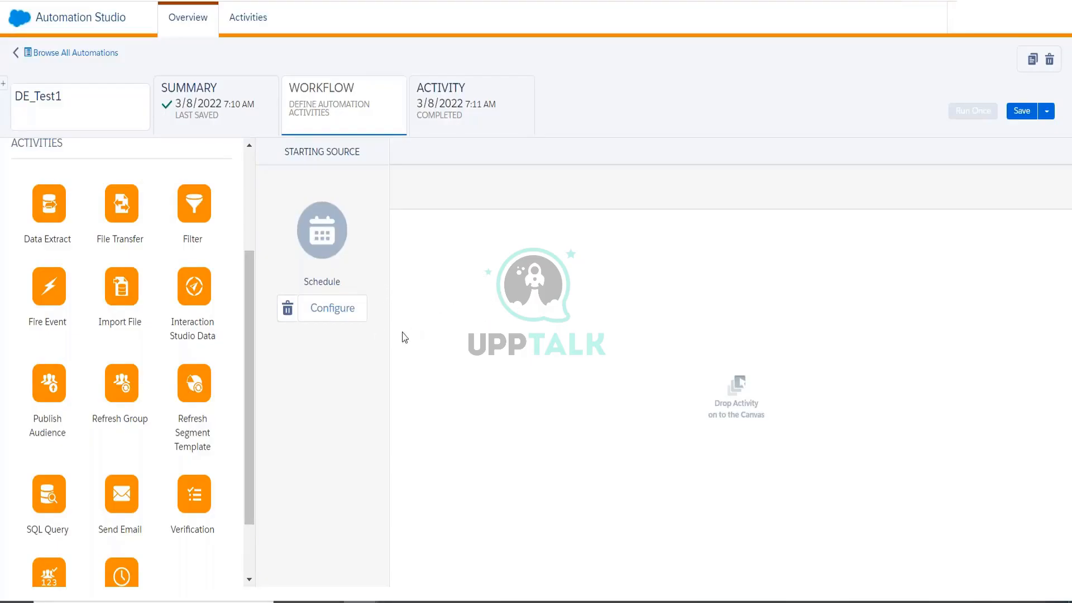
scroll(234, 438, "up", 3)
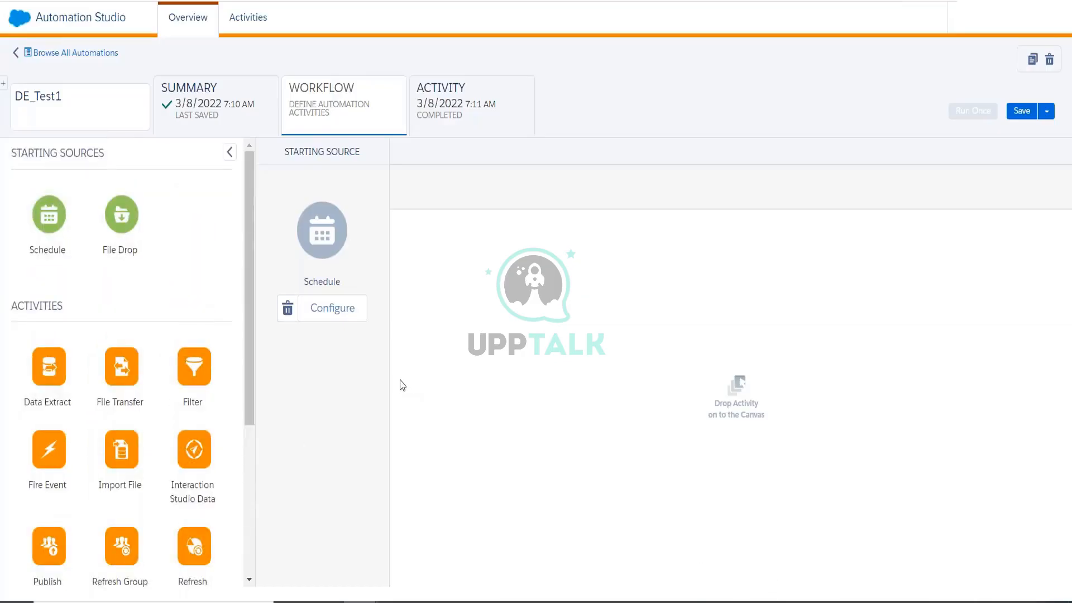
scroll(198, 376, "down", 3)
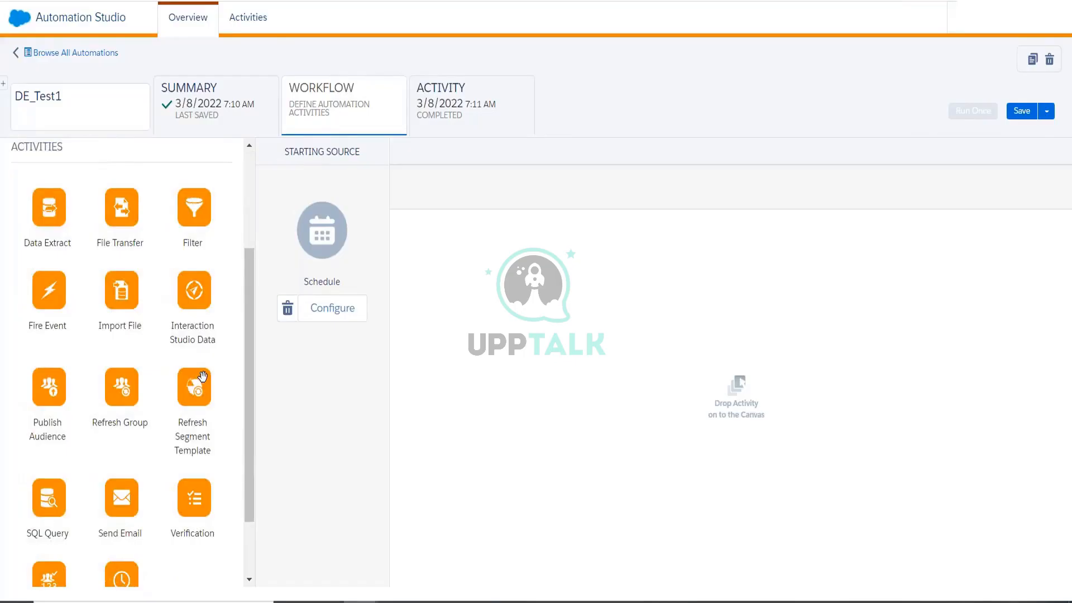